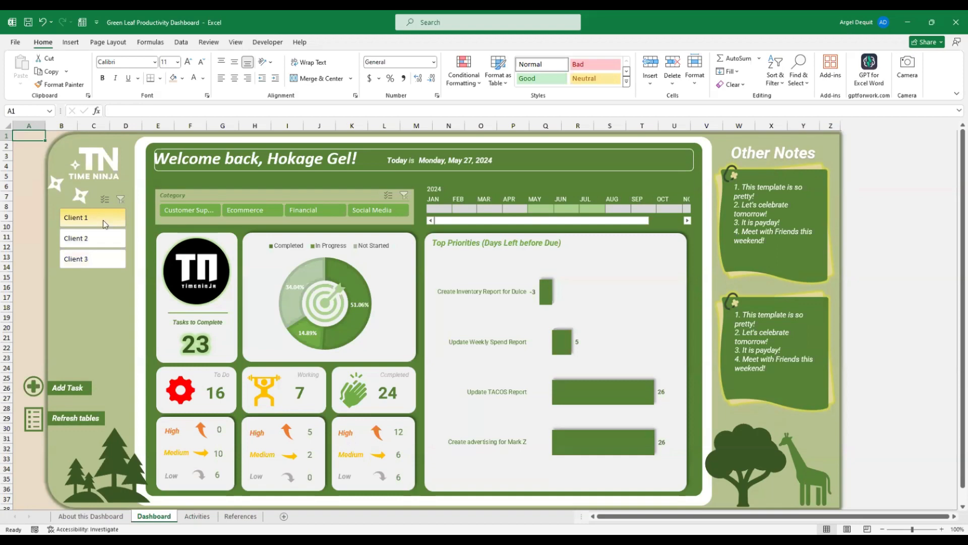
Try the Client 2 and Client 3 slicers and the Customer Support, Ecommerce, Financial and Social Media category slicers
left_click(92, 238)
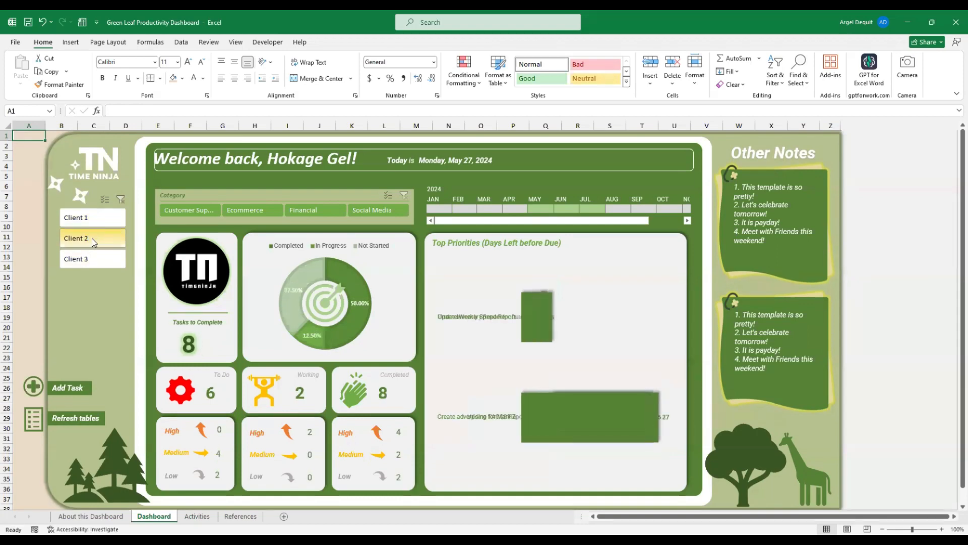
left_click(96, 264)
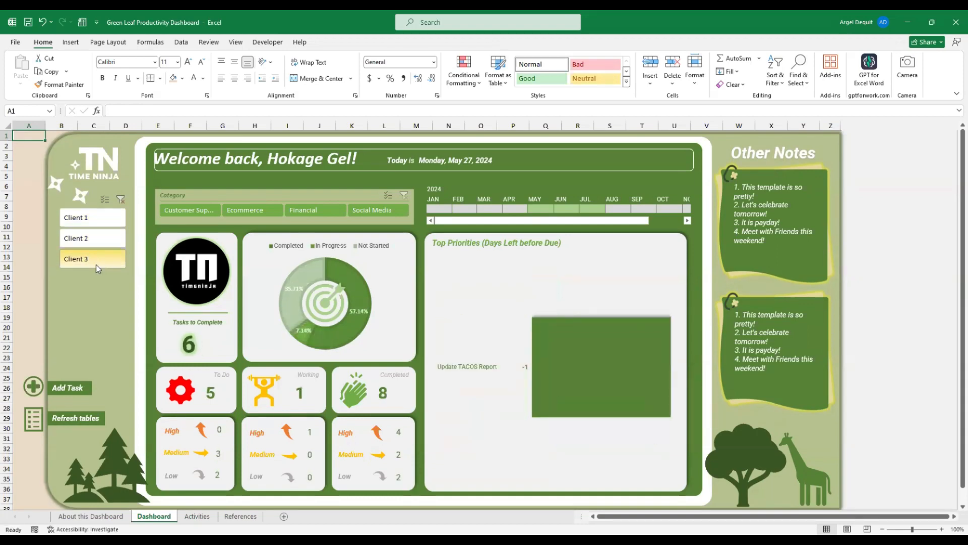
left_click(194, 216)
left_click(250, 211)
left_click(318, 212)
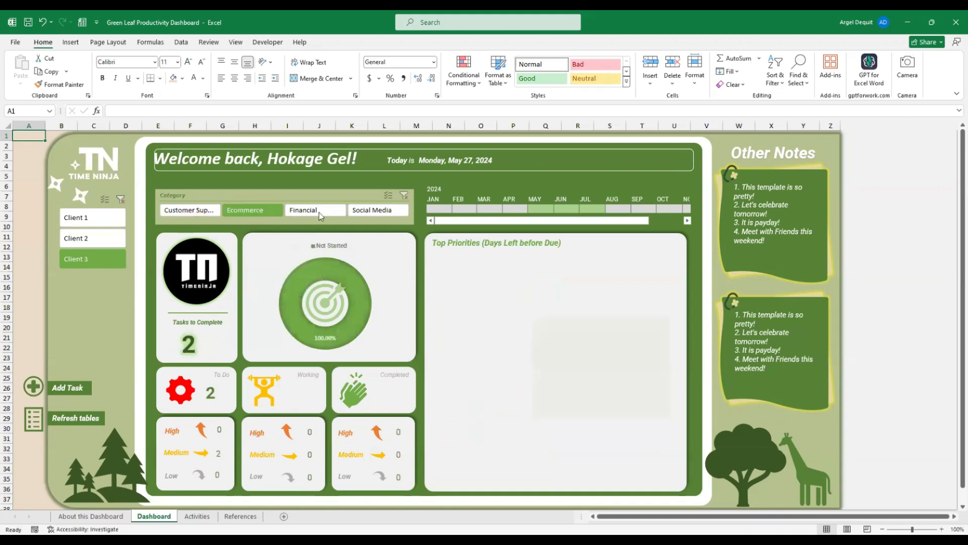
left_click(376, 209)
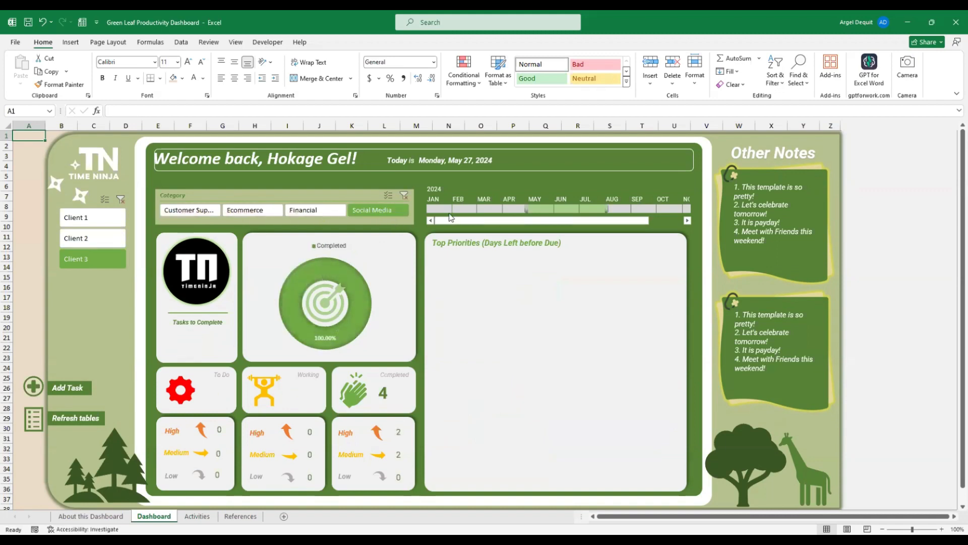
Try several timeline periods, clear both slicer filters, and set the timeline to May through July
left_click(599, 209, "shift")
left_click(565, 210)
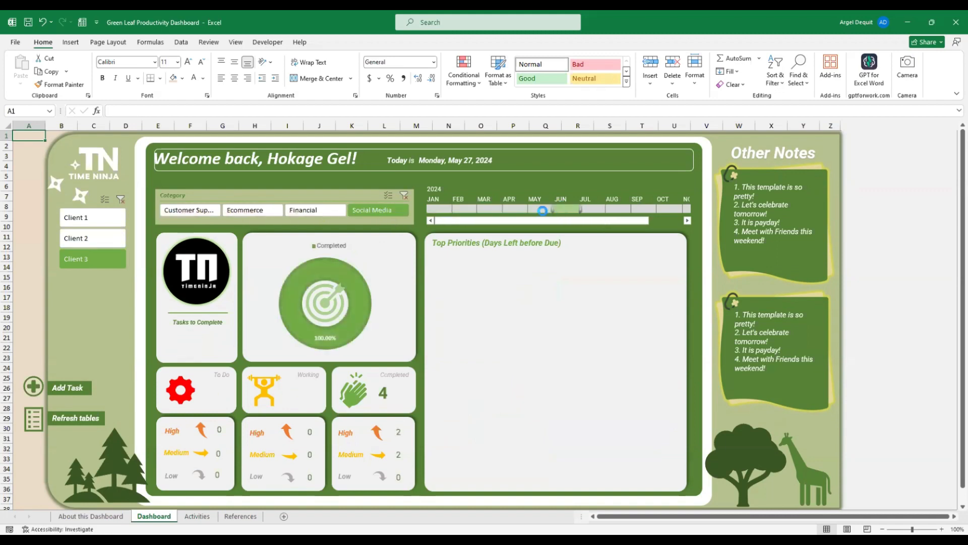
left_click(585, 209)
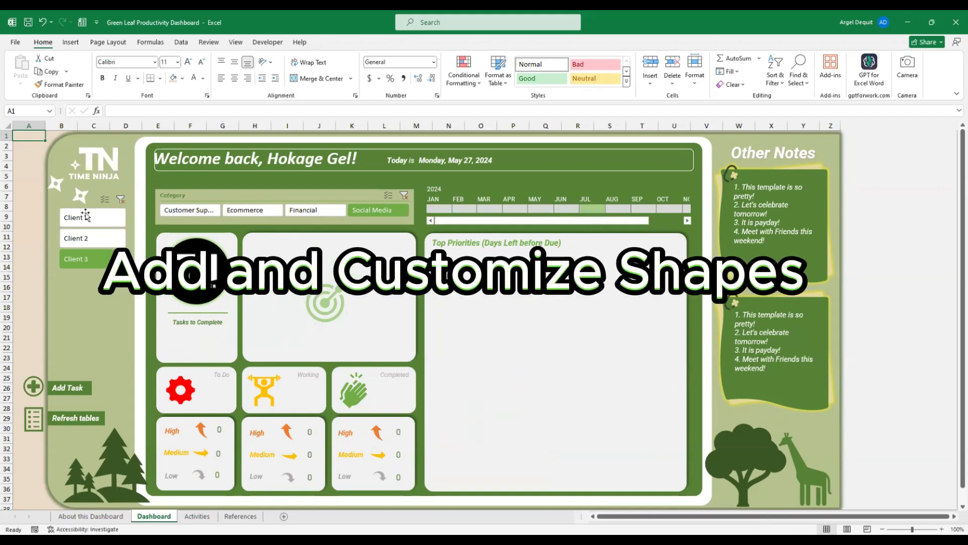
left_click(120, 198)
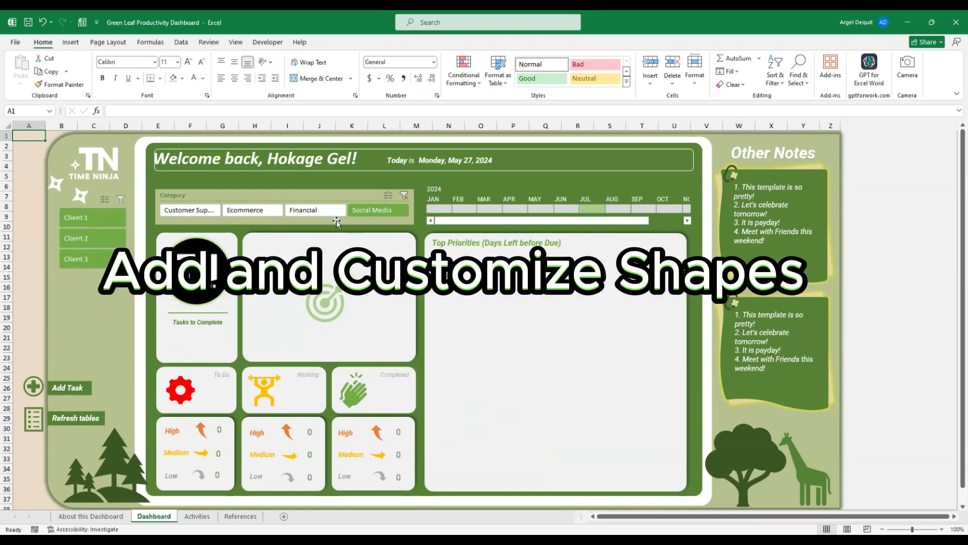
left_click(404, 196)
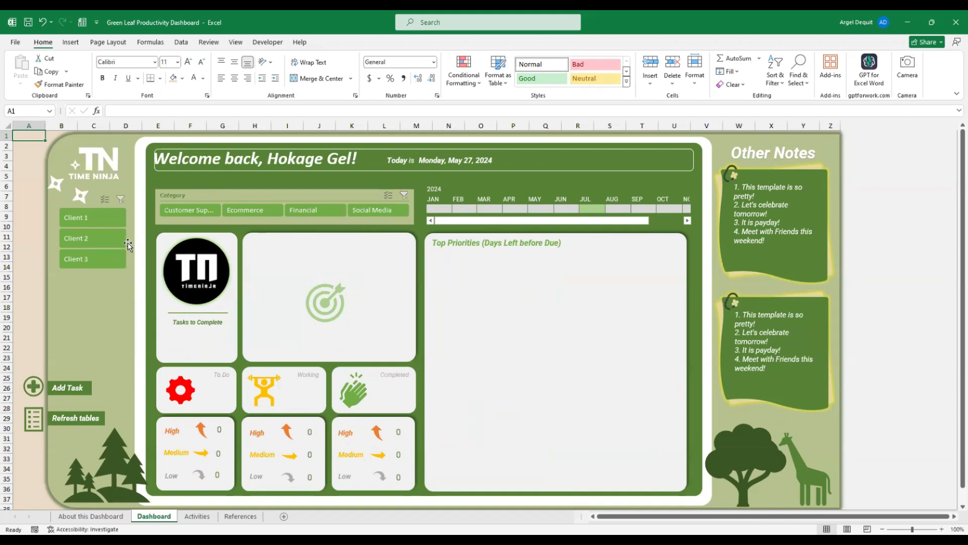
left_click_drag(541, 209, 591, 209)
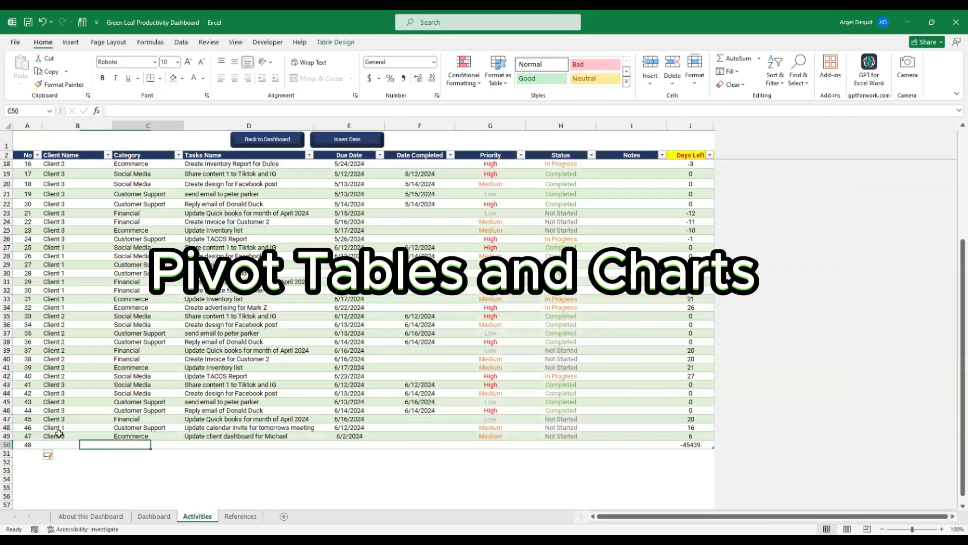
Enter Customer Support in C50 and copy D48's task name into D50
type("Customer Support")
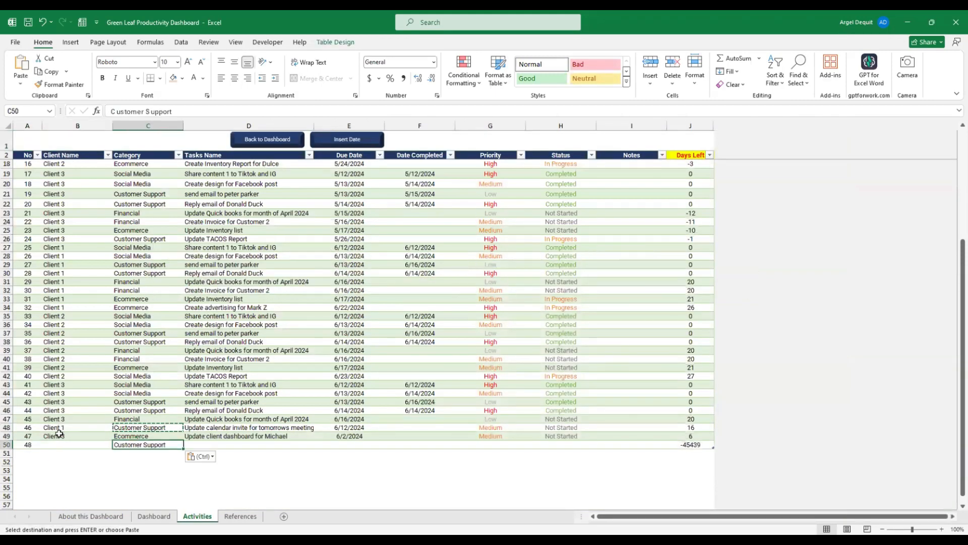
key("Tab")
key("Up")
key("Up")
key("ctrl+c")
key("Down")
key("Down")
key("ctrl+v")
Edit the end of the pasted task name in D50, fixing the mistyped wording
key("F2")
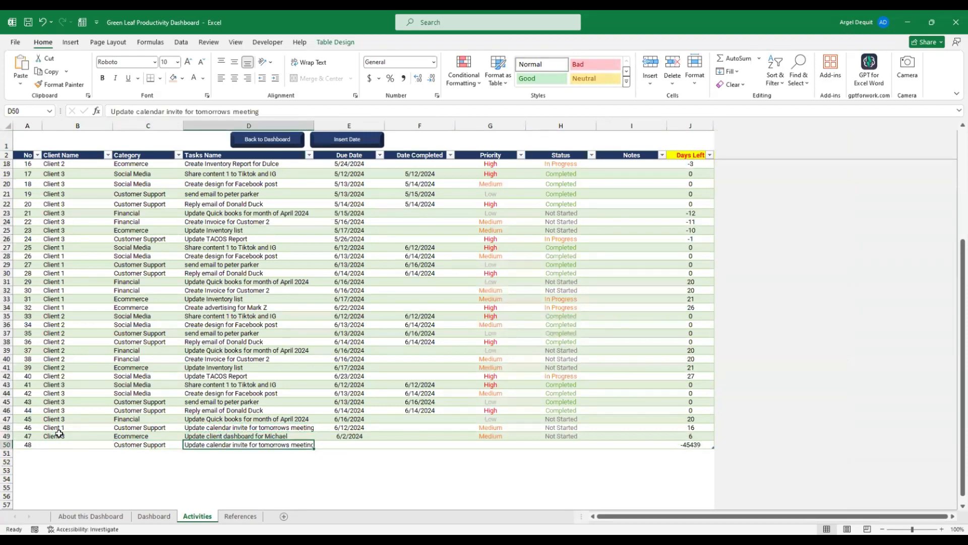
key("BackSpace")
key("BackSpace")
key("BackSpace")
key("BackSpace")
key("BackSpace")
key("BackSpace")
key("BackSpace")
key("BackSpace")
key("BackSpace")
key("BackSpace")
key("BackSpace")
key("BackSpace")
key("BackSpace")
key("BackSpace")
key("BackSpace")
key("BackSpace")
key("BackSpace")
key("BackSpace")
key("BackSpace")
key("BackSpace")
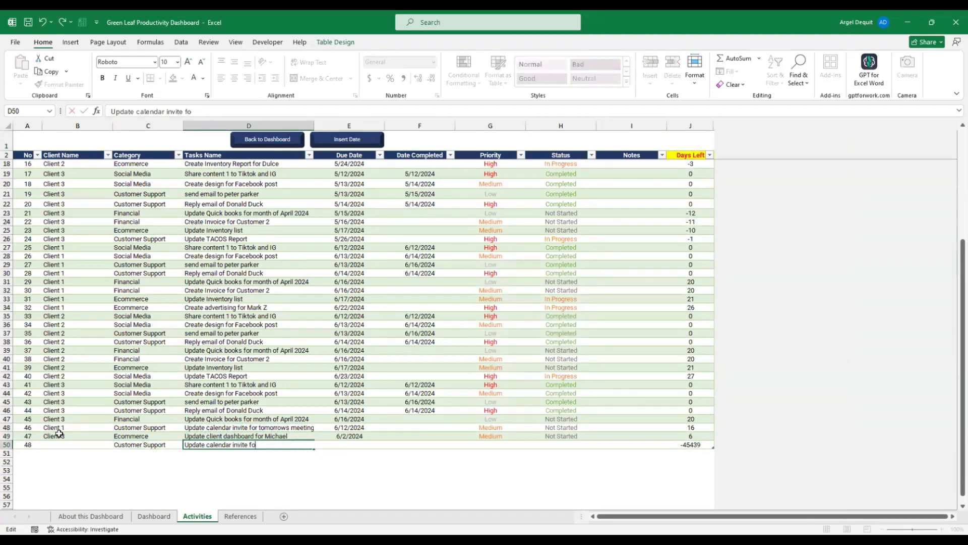
type("foir Pet")
key("BackSpace")
key("BackSpace")
key("BackSpace")
key("BackSpace")
key("BackSpace")
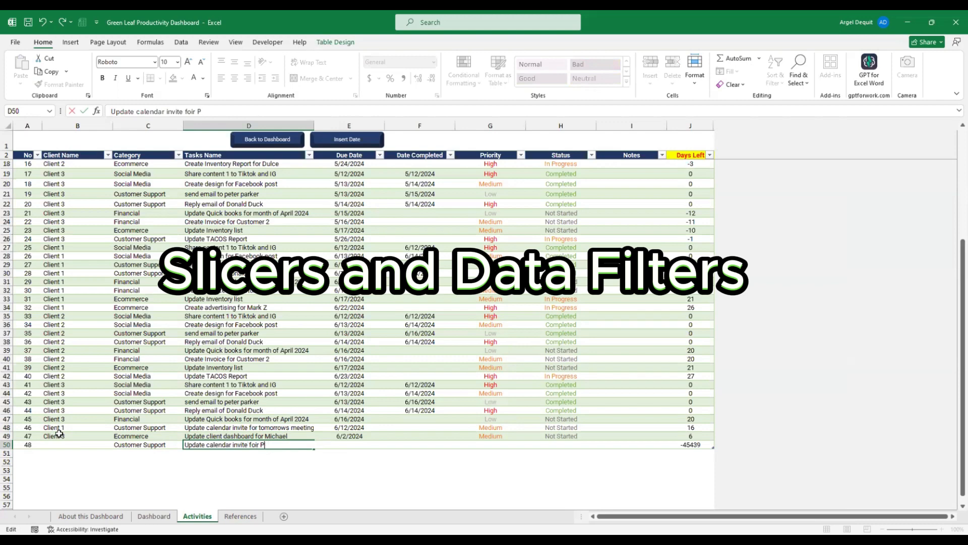
key("BackSpace")
type("r pete")
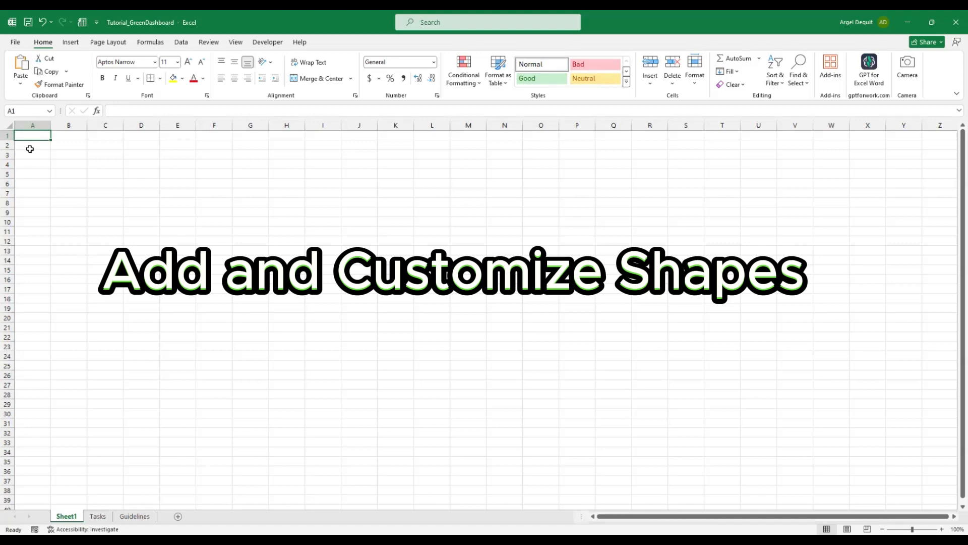
left_click(97, 516)
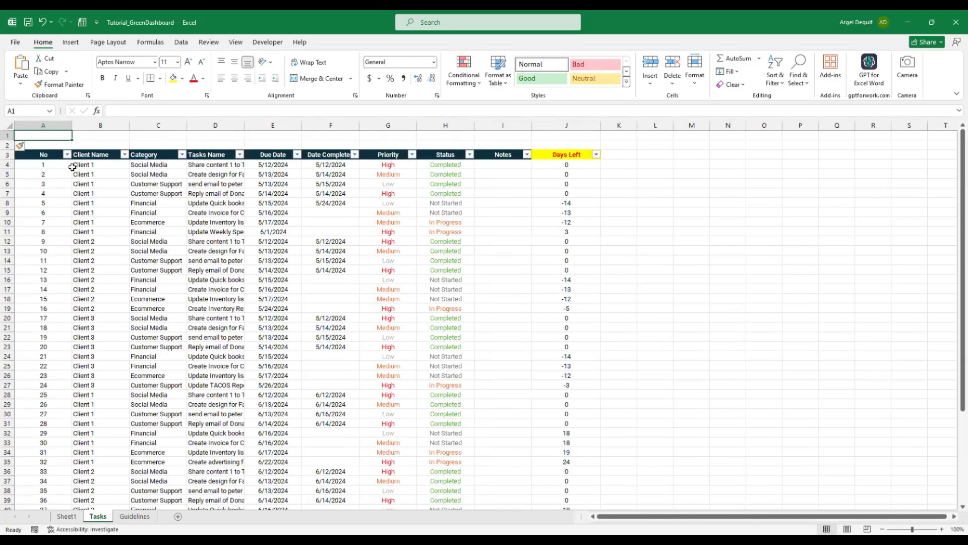
left_click_drag(45, 156, 579, 152)
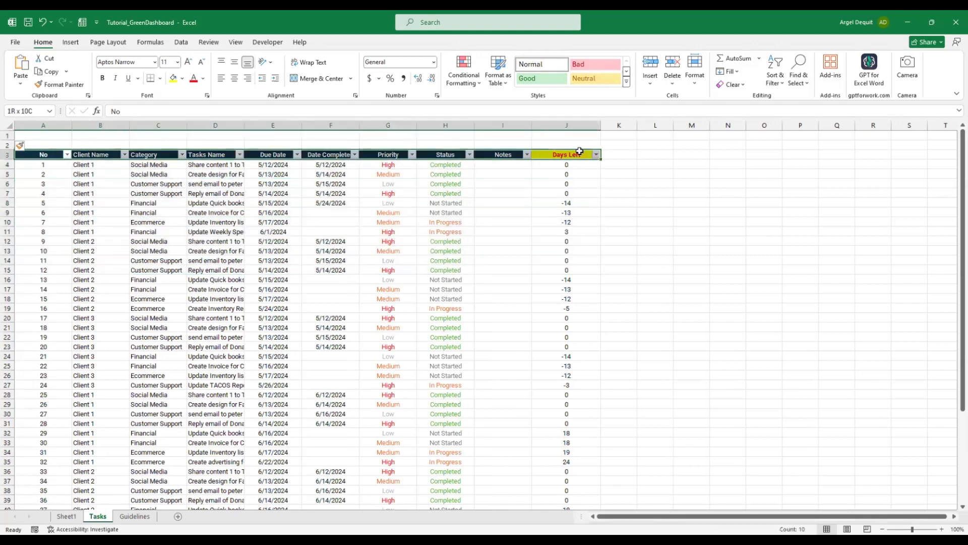
left_click(67, 515)
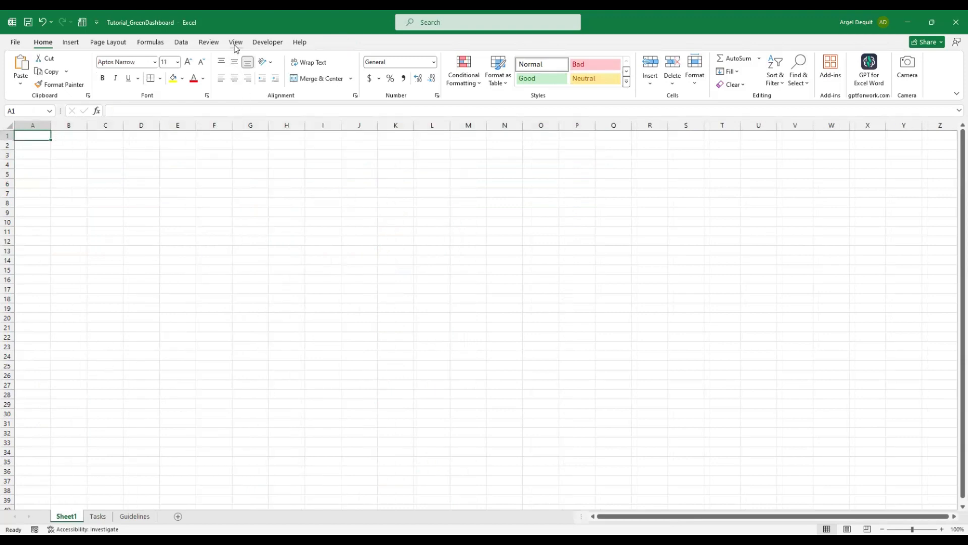
left_click(135, 516)
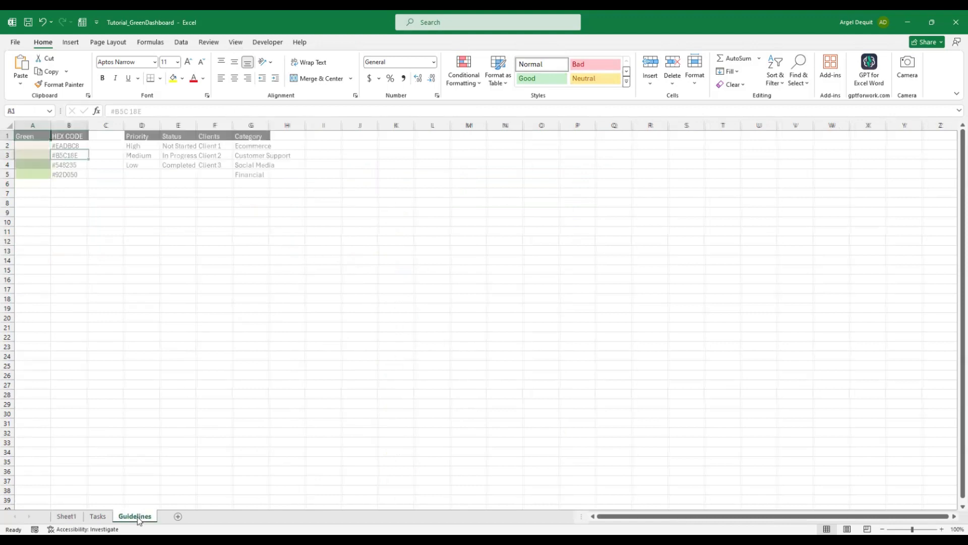
left_click(56, 155)
left_click_drag(41, 145, 61, 175)
left_click(41, 145)
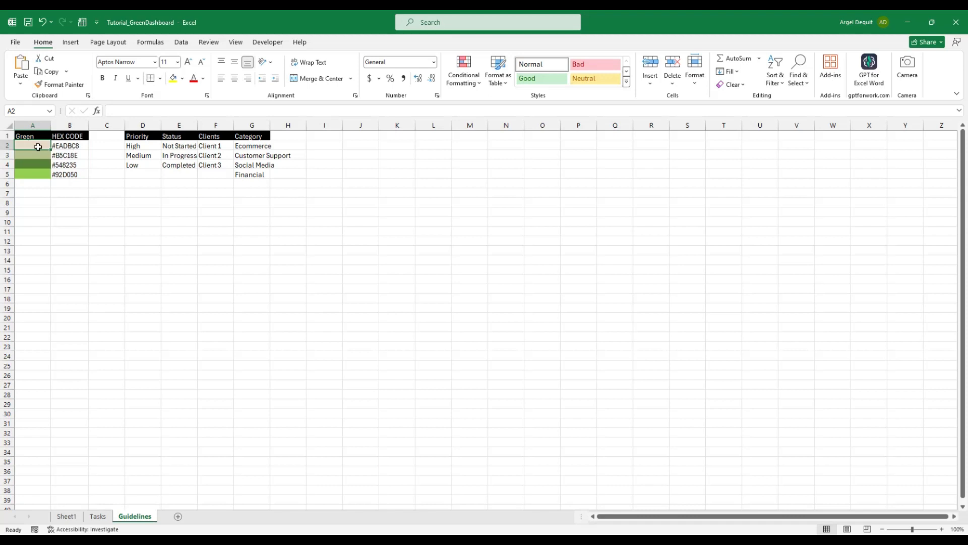
left_click(63, 145)
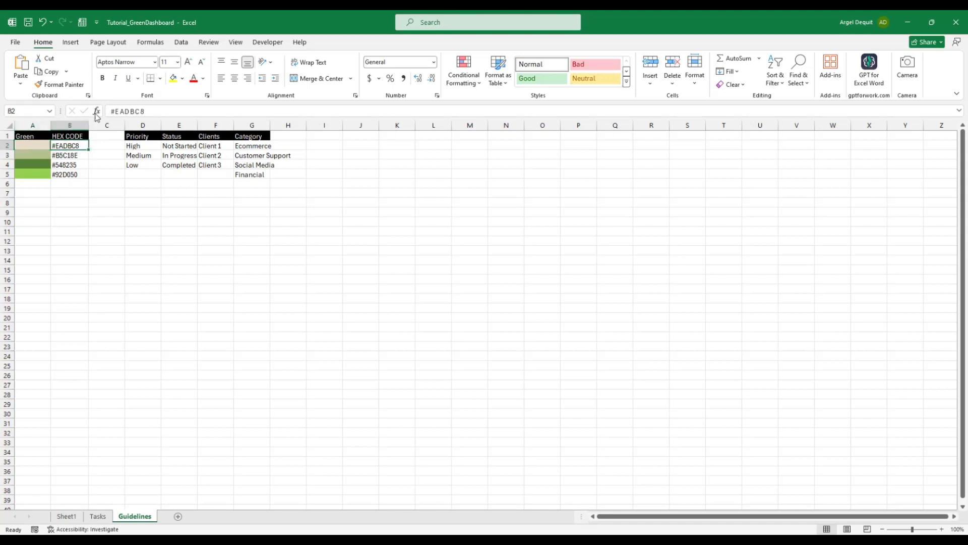
left_click_drag(160, 112, 106, 115)
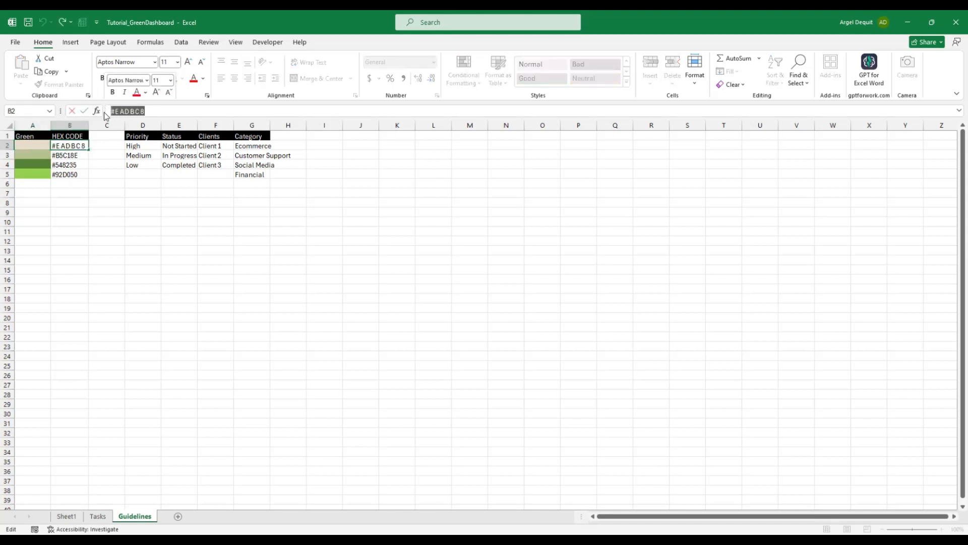
left_click(66, 516)
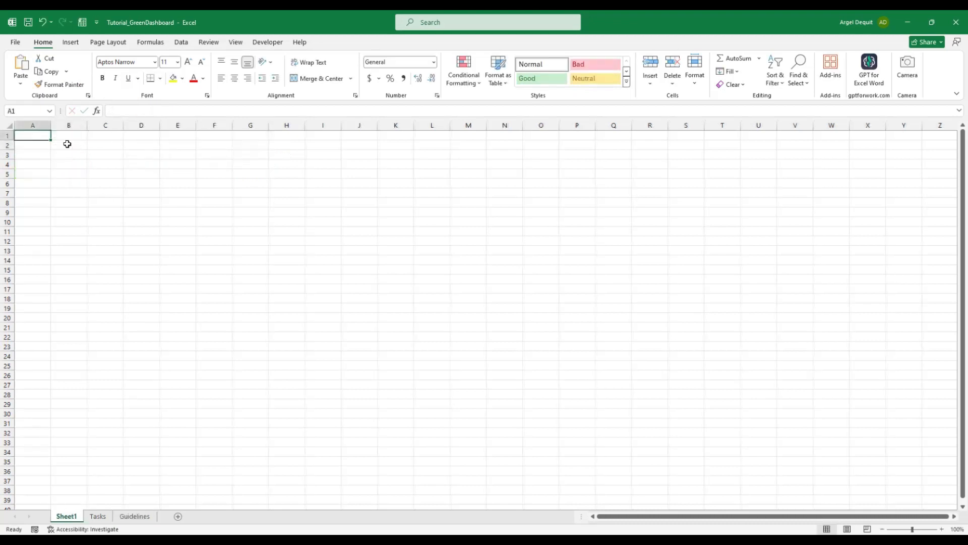
Turn off gridlines on Sheet1
left_click(235, 42)
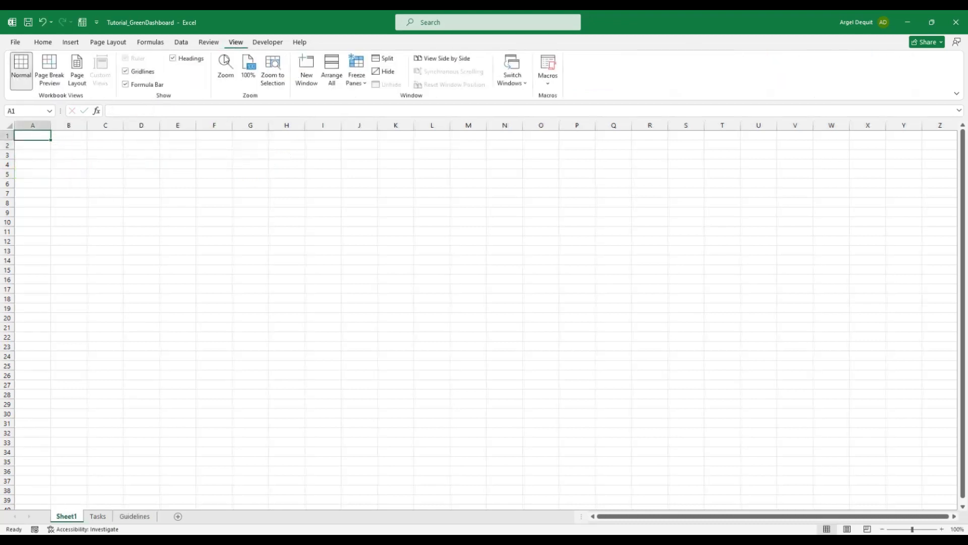
left_click(125, 74)
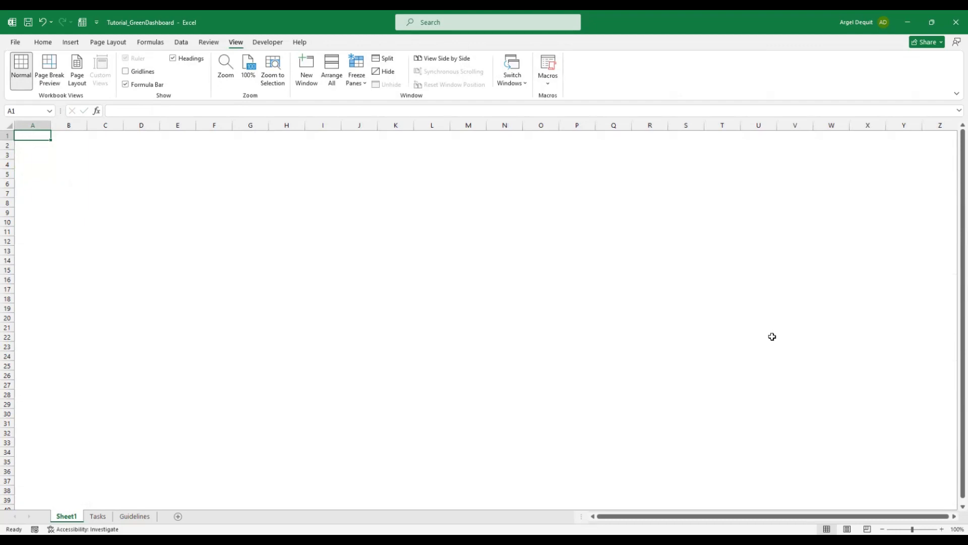
scroll(953, 520, "right", 5)
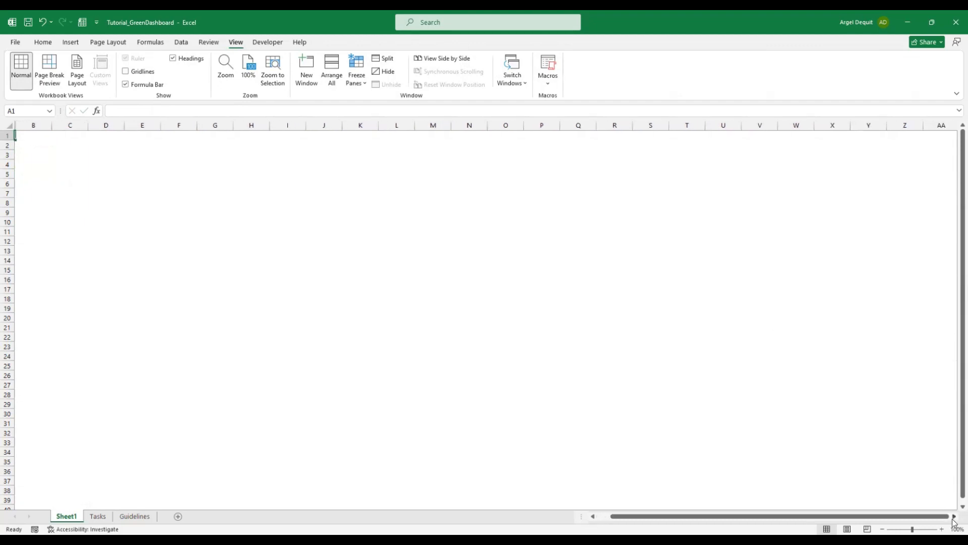
scroll(946, 519, "left", 5)
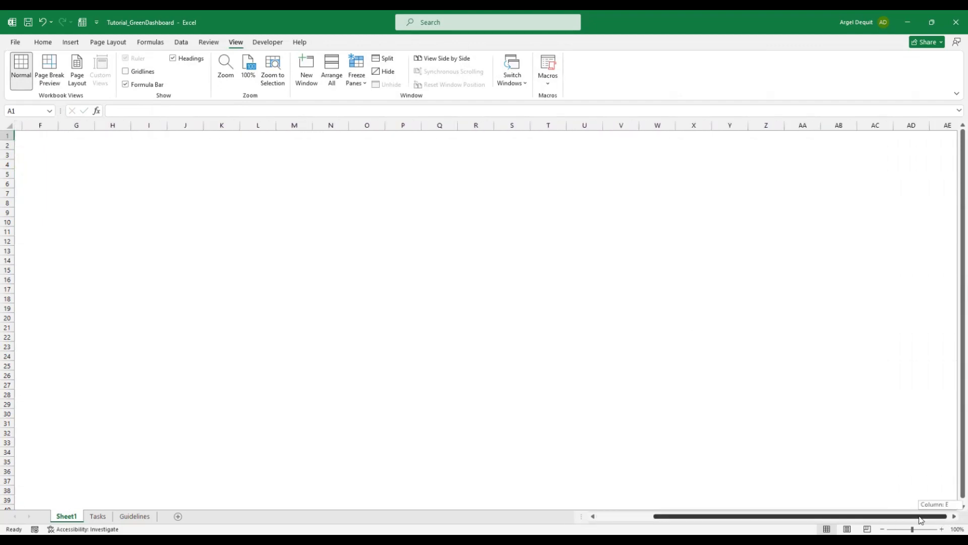
scroll(918, 454, "down", 1)
scroll(930, 451, "up", 1)
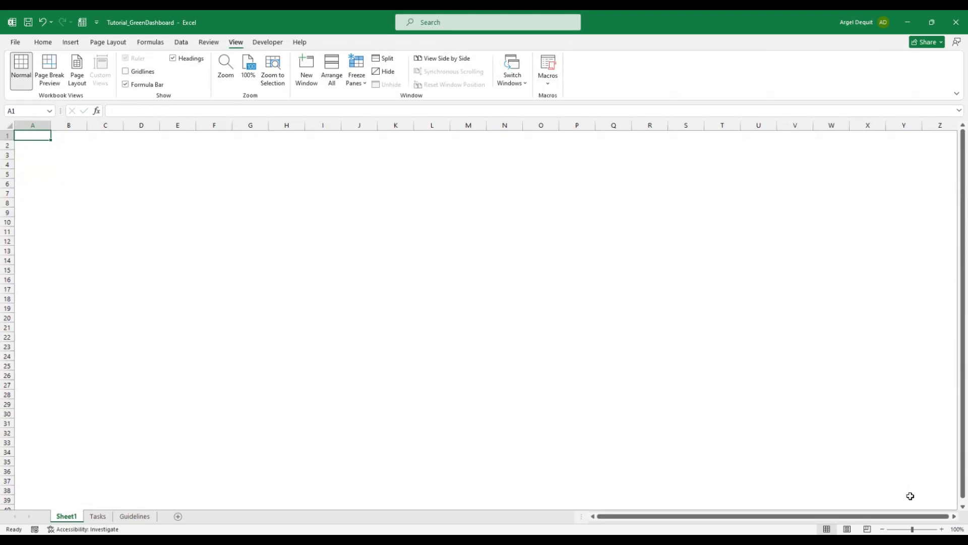
Hide all columns from AB through XFD
left_click(935, 497, "shift")
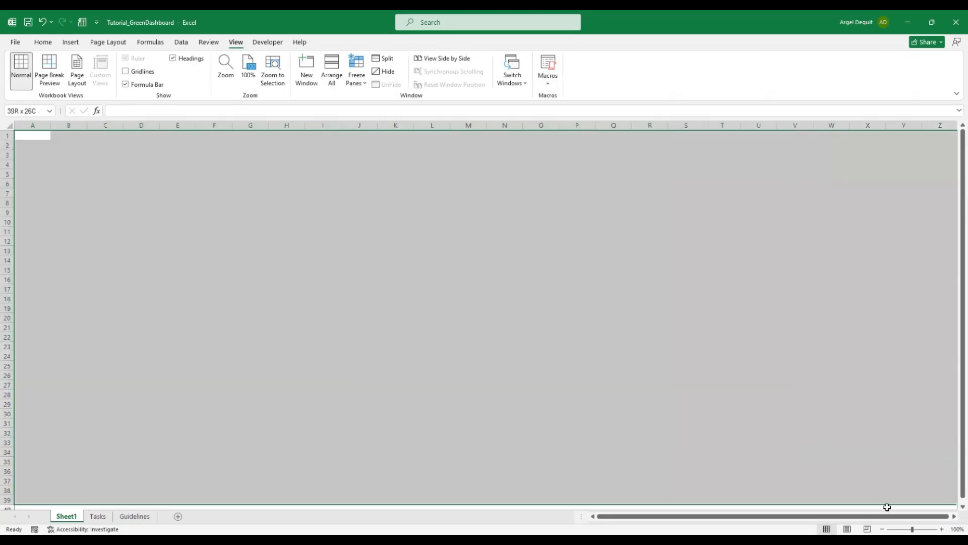
left_click(953, 516)
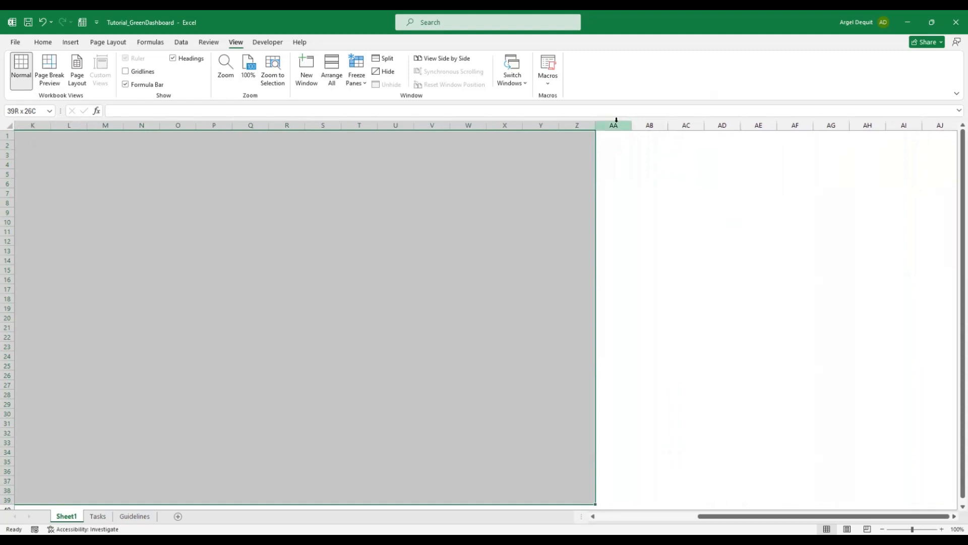
left_click(651, 125)
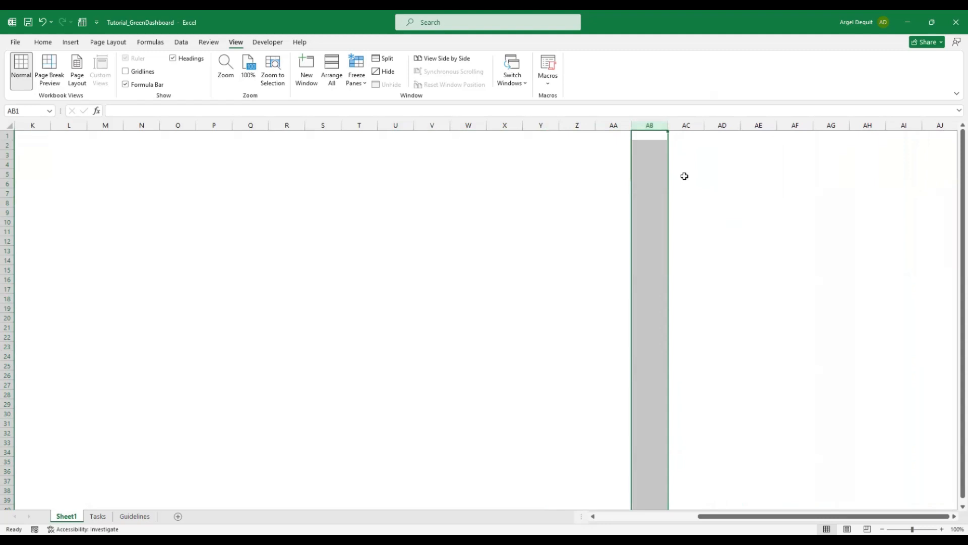
key("ctrl+shift+Right")
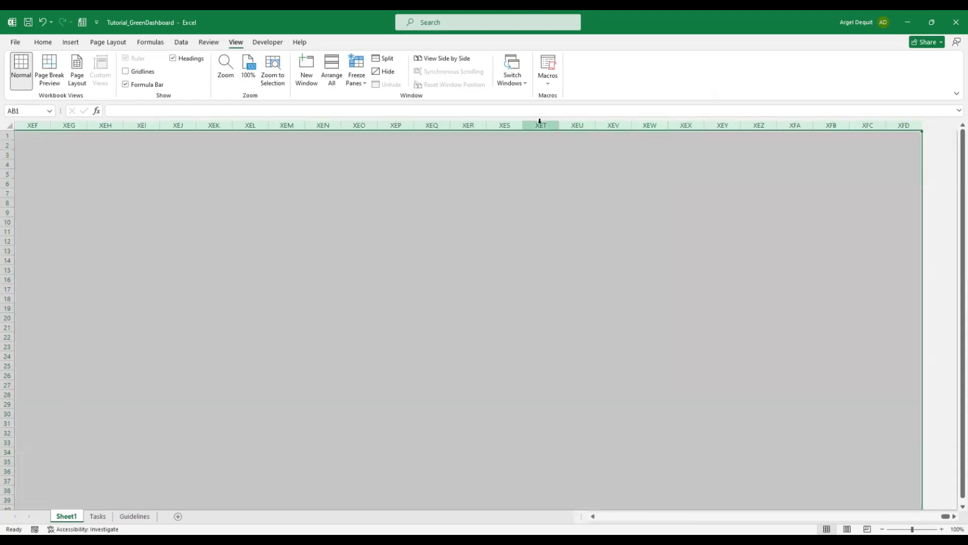
right_click(539, 124)
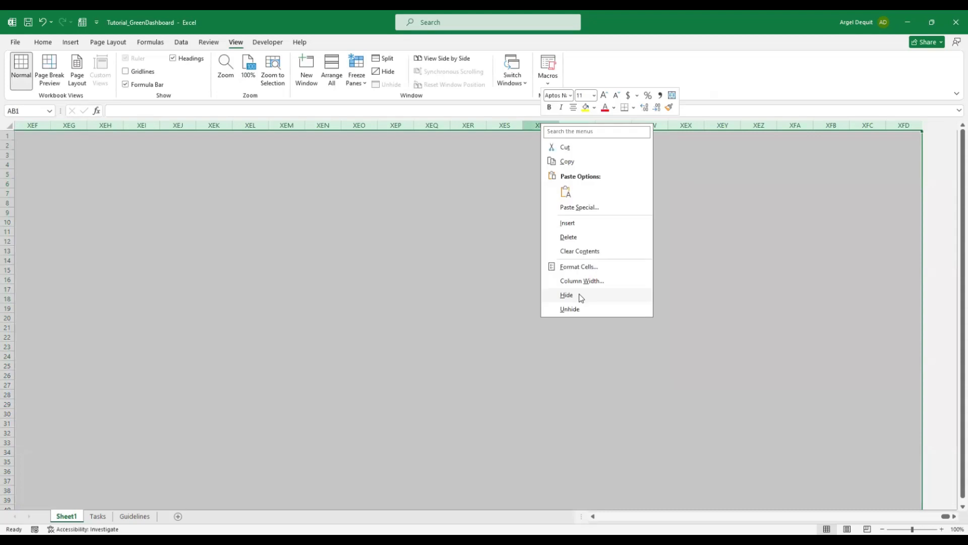
left_click(567, 295)
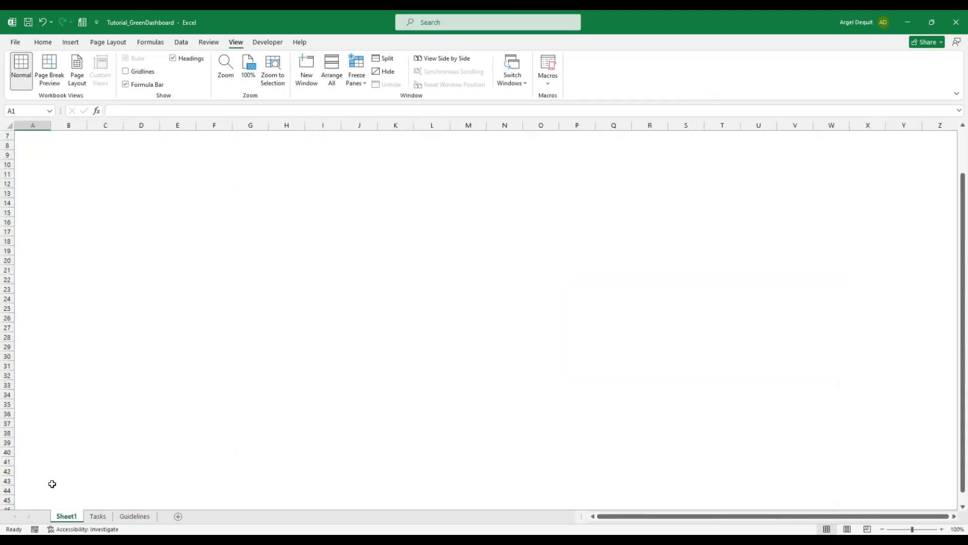
Hide rows 41 to the end of the sheet and return to cell A1
left_click(7, 461)
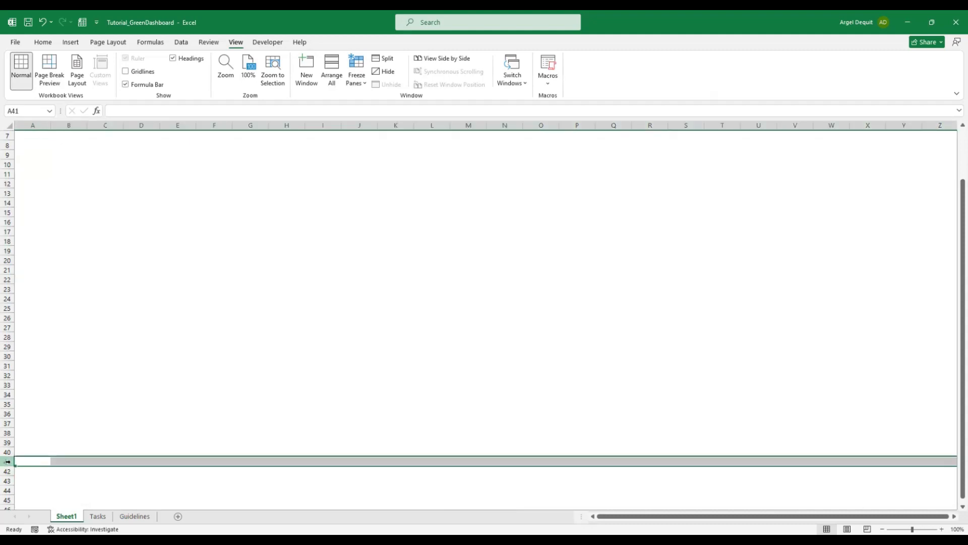
key("ctrl+shift+Down")
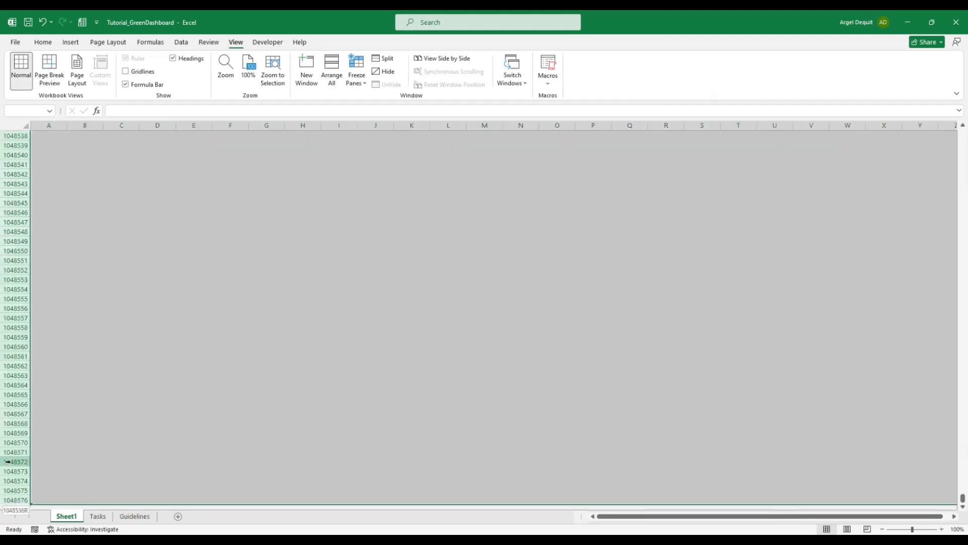
right_click(19, 337)
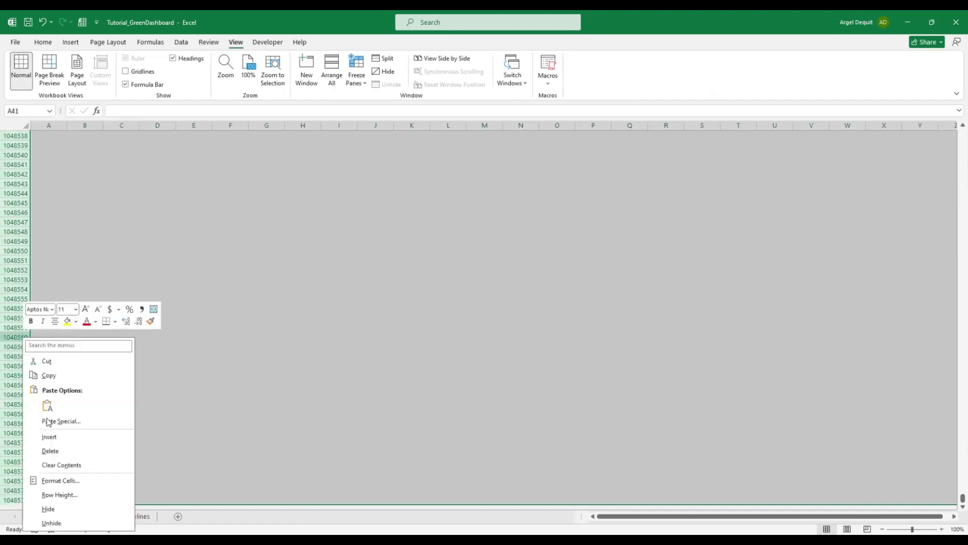
left_click(49, 509)
key("ctrl+Home")
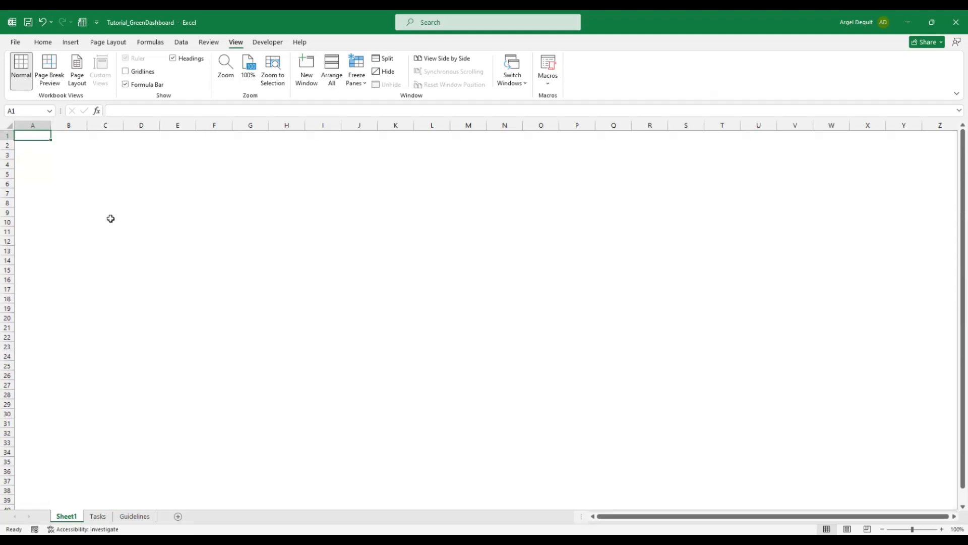
Select all cells and fill them with the custom beige hex colour #EADBC8
left_click(44, 45)
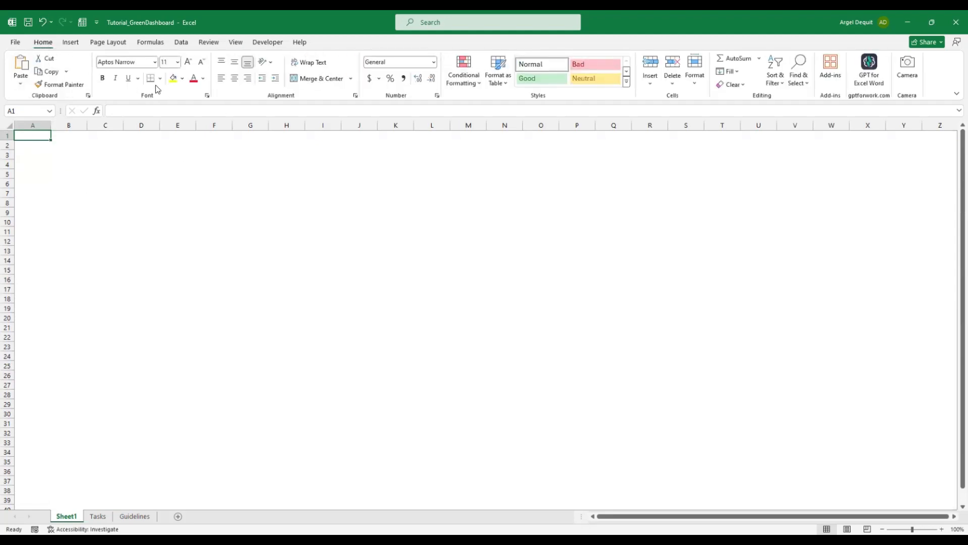
left_click(184, 80)
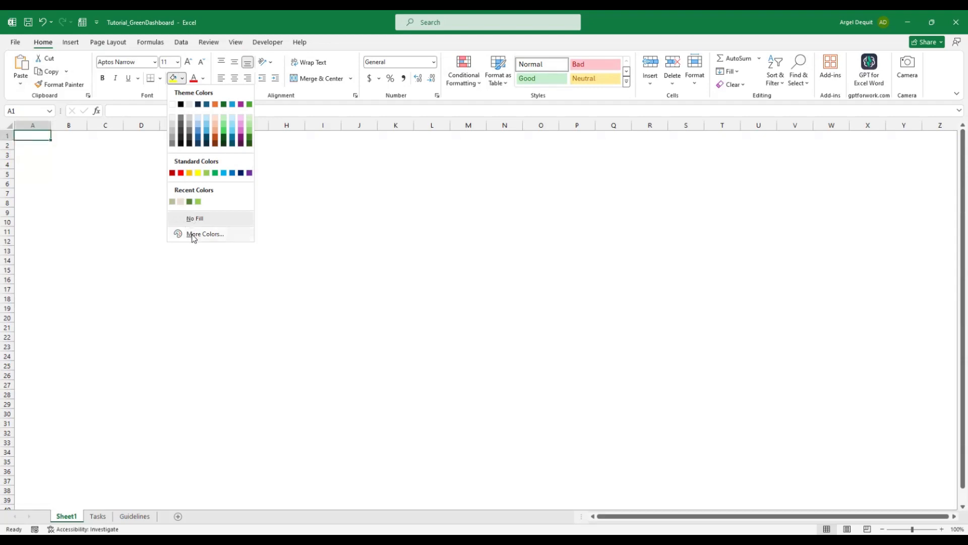
left_click(34, 136)
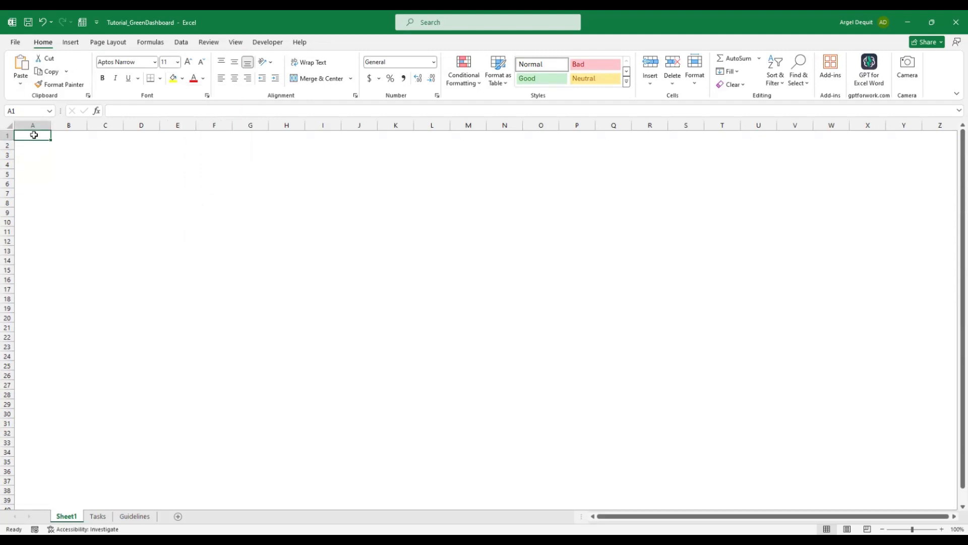
key("ctrl+a")
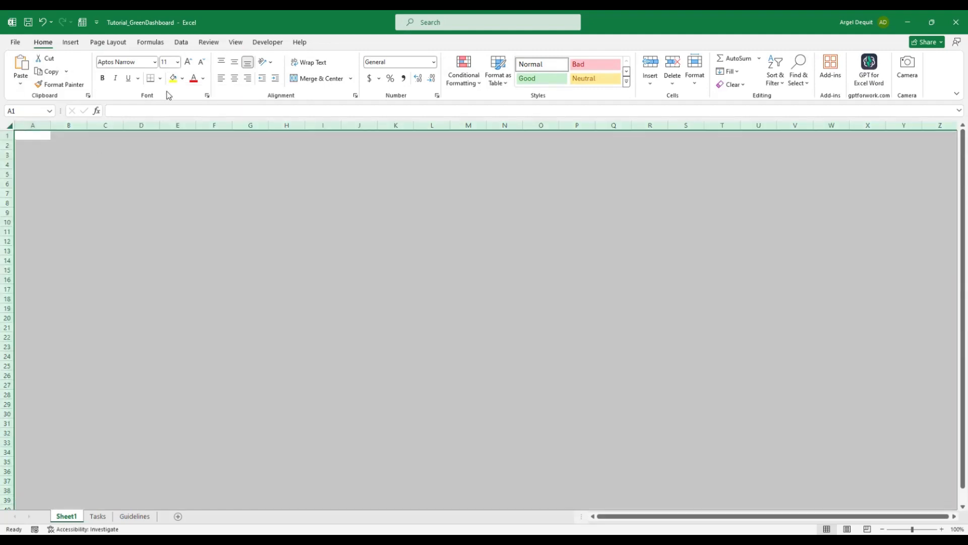
left_click(182, 78)
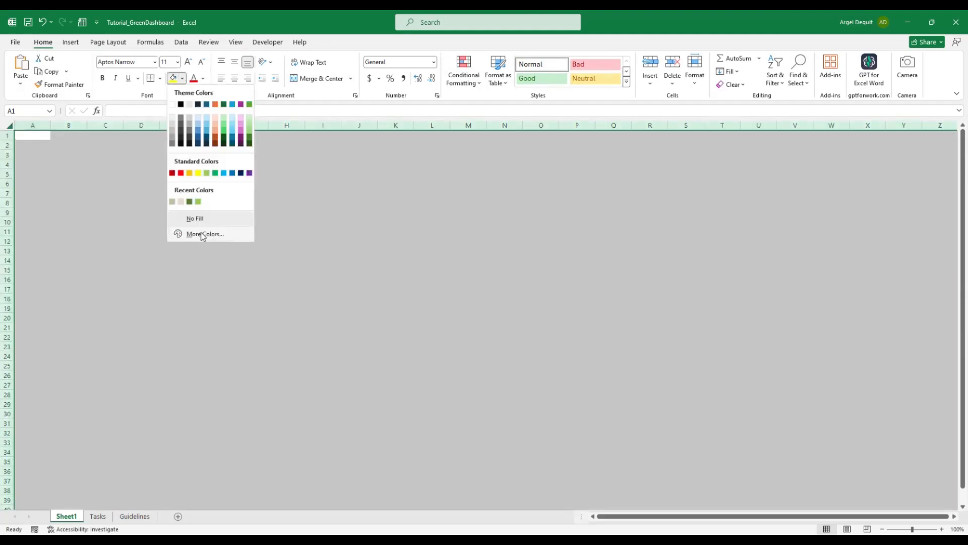
left_click(204, 235)
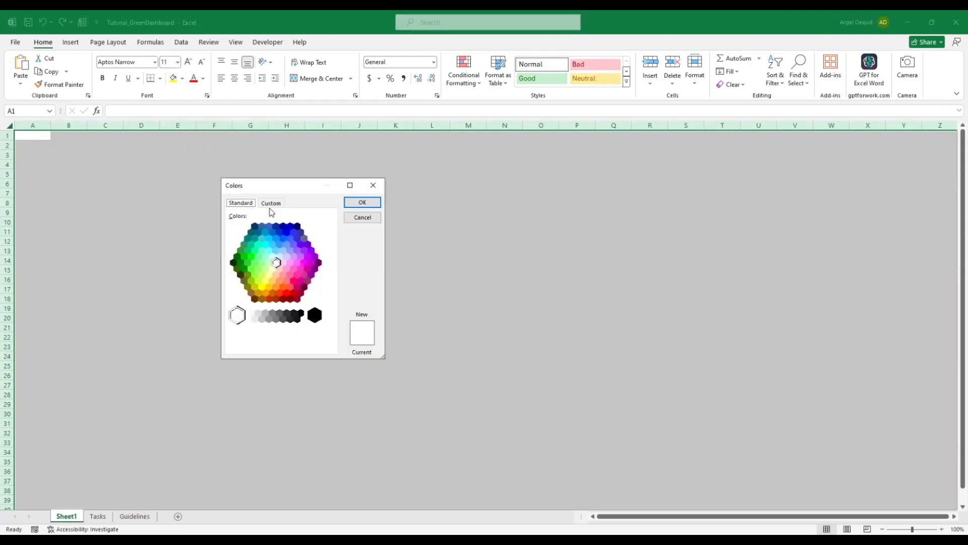
left_click(271, 203)
double_click(281, 346)
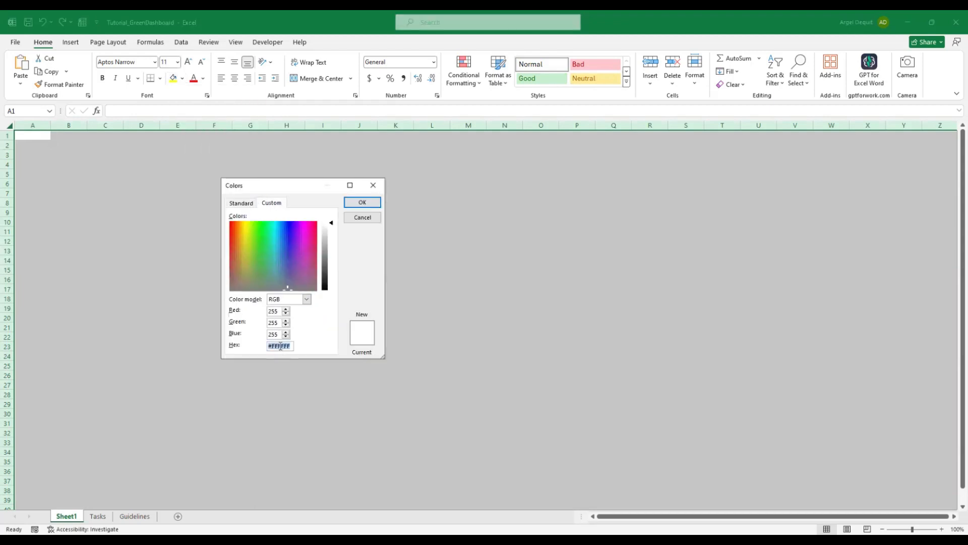
key("ctrl+v")
left_click(362, 203)
left_click(36, 134)
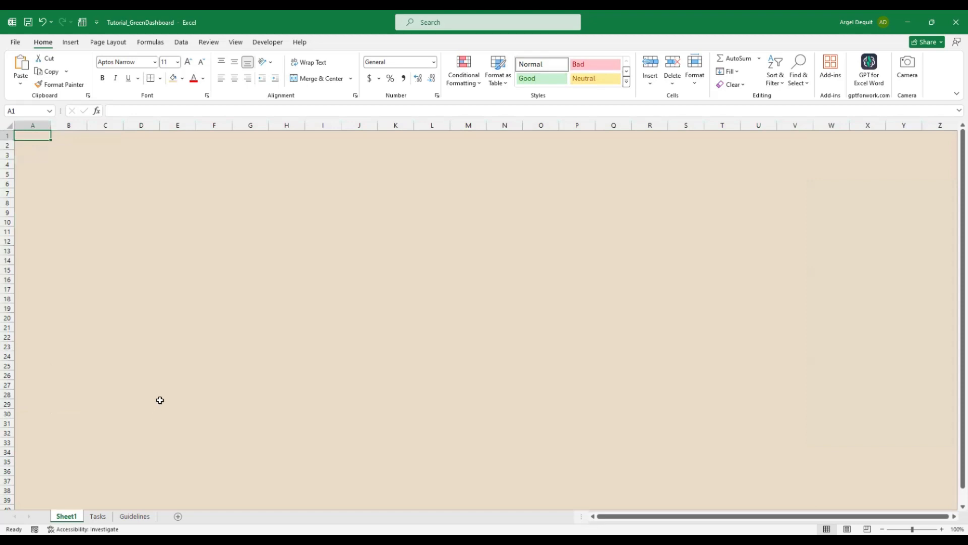
Draw a Top Corners Rounded rectangle shape on the sheet
left_click(69, 46)
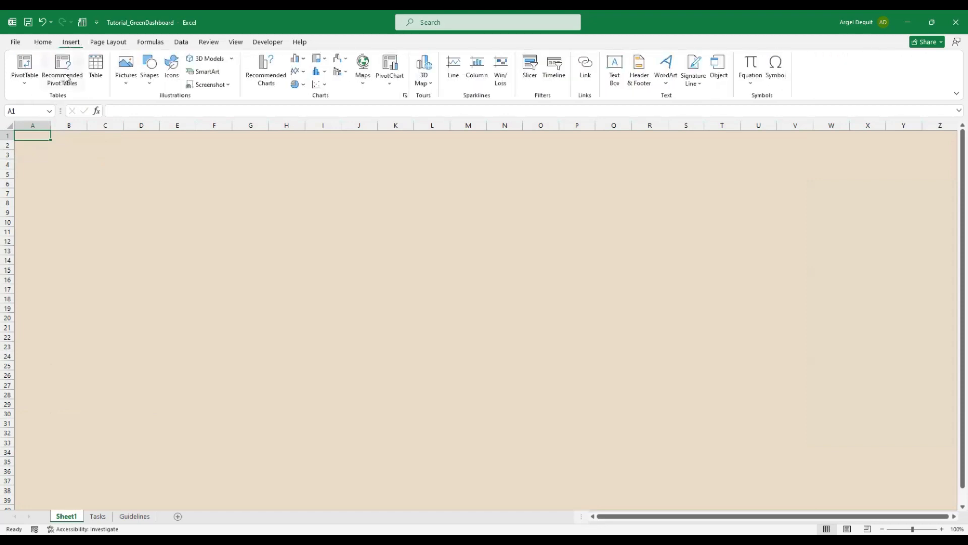
left_click(152, 85)
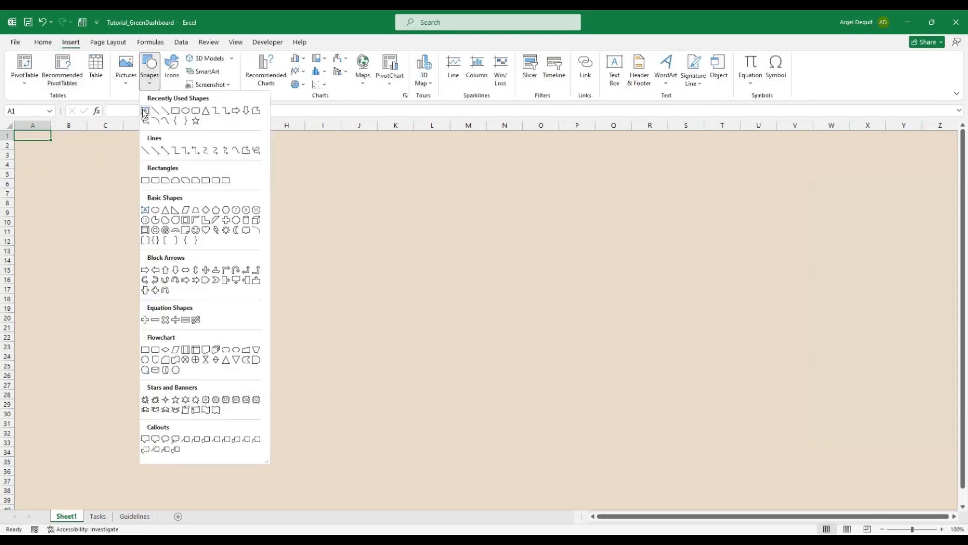
left_click(216, 180)
left_click_drag(171, 201, 499, 369)
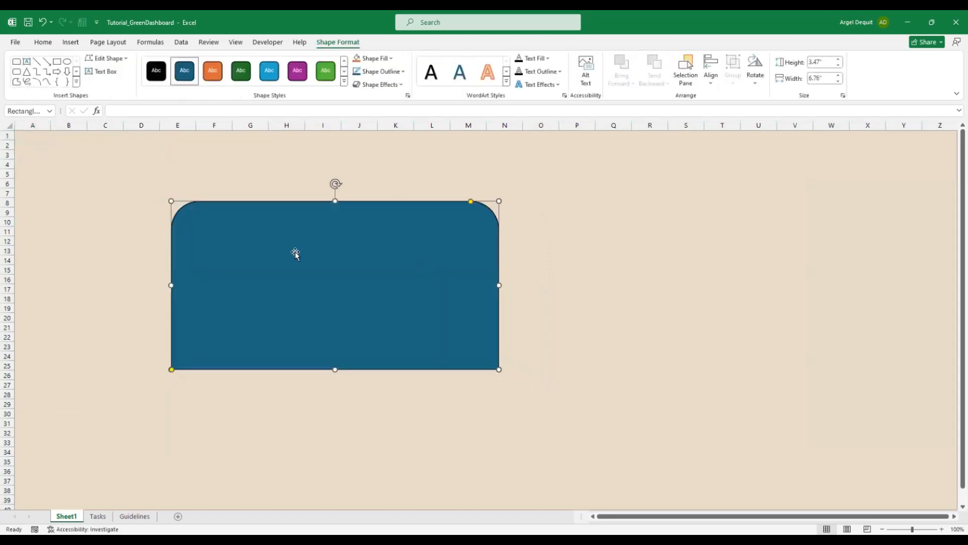
Rotate the rectangle so its rounded corners face left, move it to column B, and widen it to column Z
left_click_drag(292, 294, 311, 327)
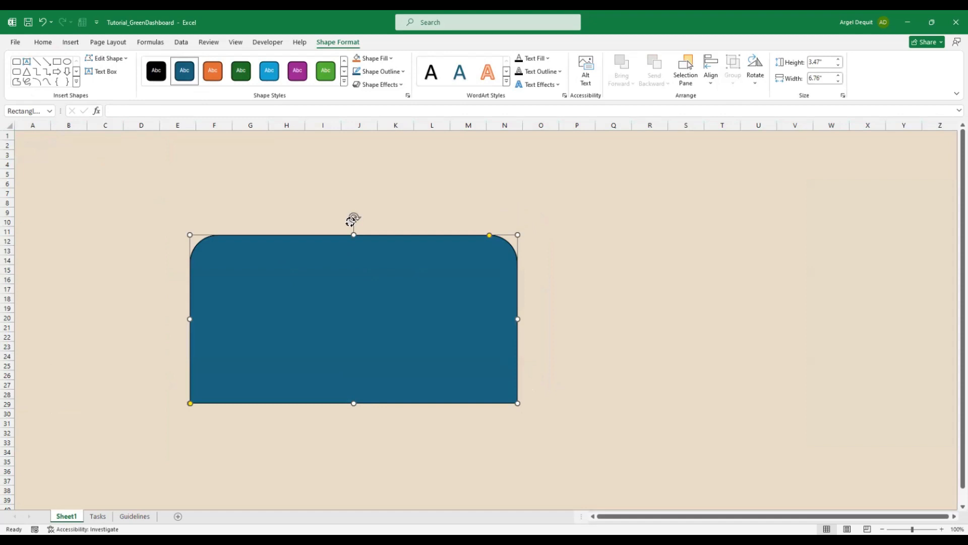
left_click_drag(353, 217, 280, 308)
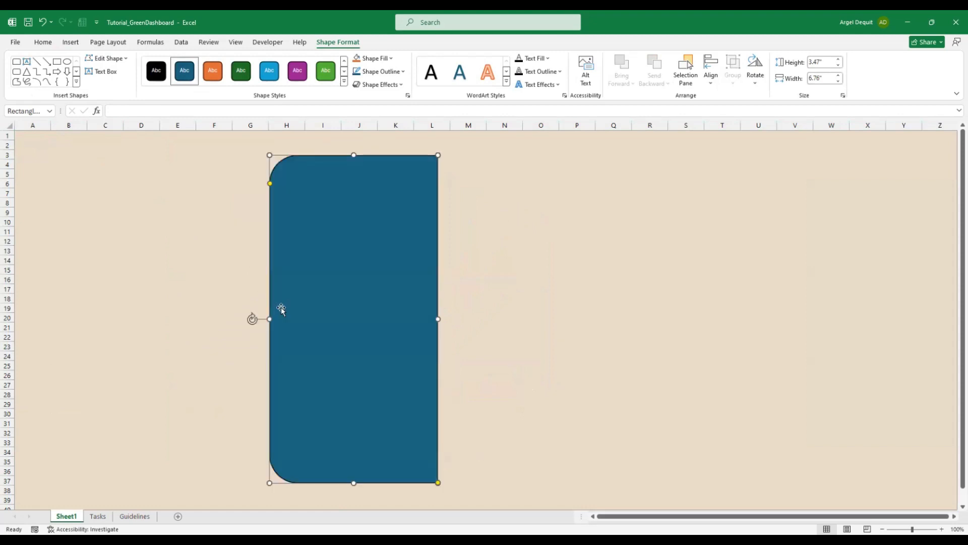
left_click_drag(372, 265, 195, 256)
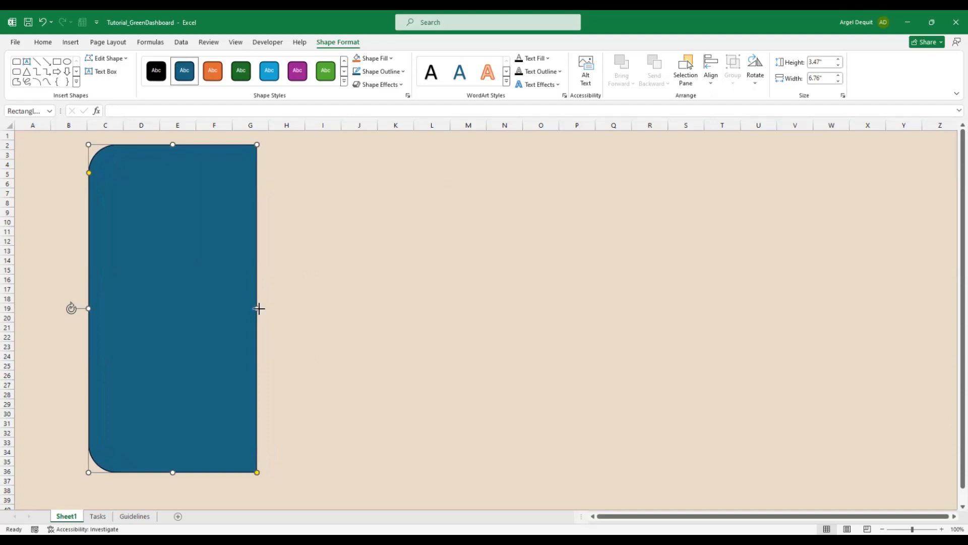
left_click_drag(259, 308, 952, 362)
Hide column AA by dragging its border closed
left_click(953, 516)
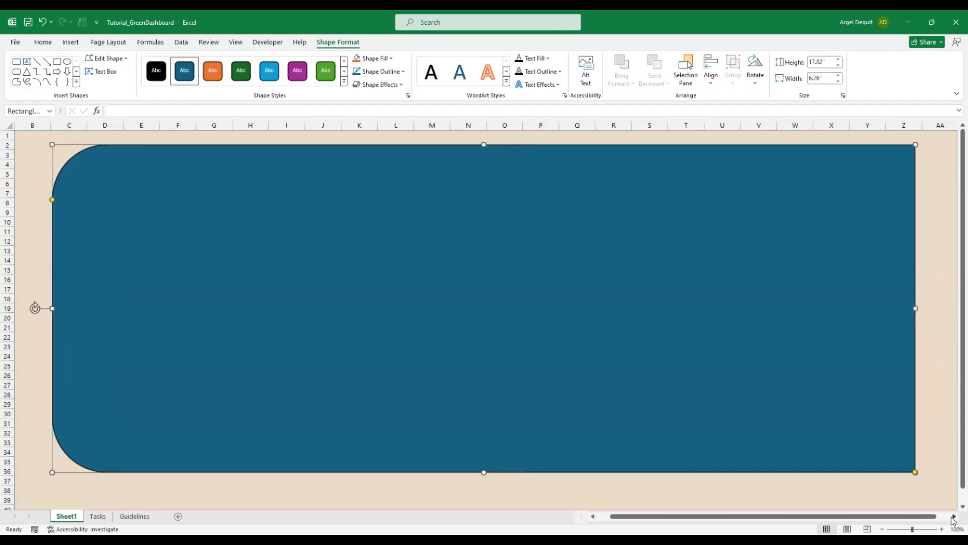
left_click(953, 517)
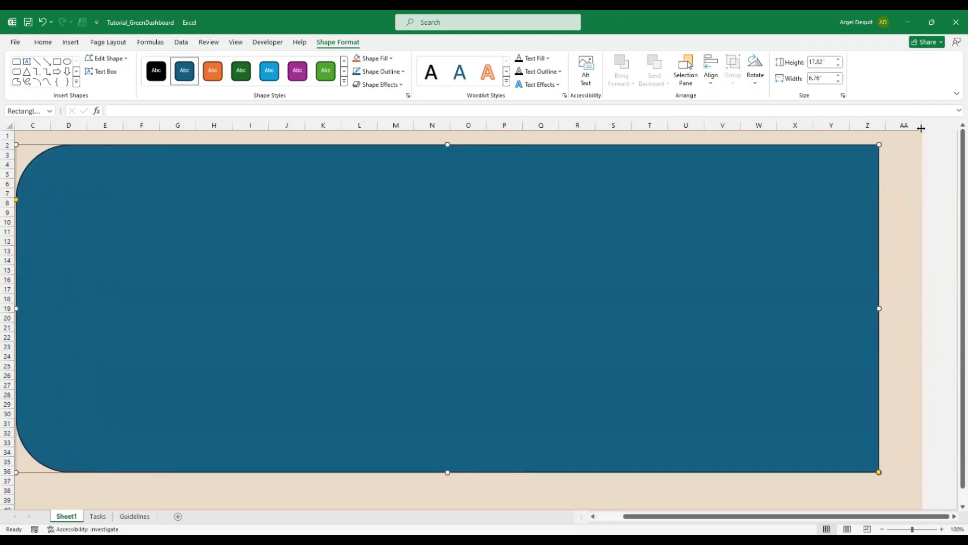
left_click_drag(921, 128, 887, 126)
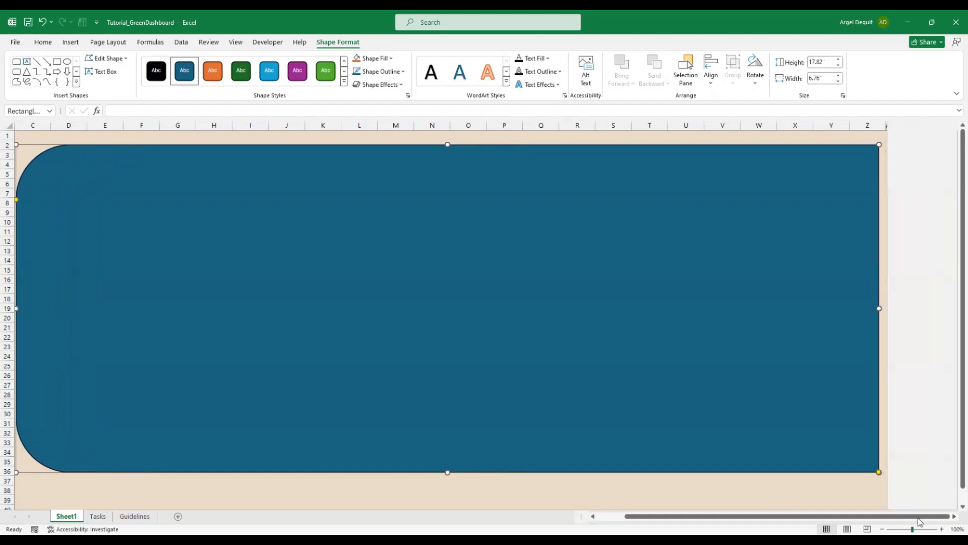
left_click_drag(920, 518, 892, 518)
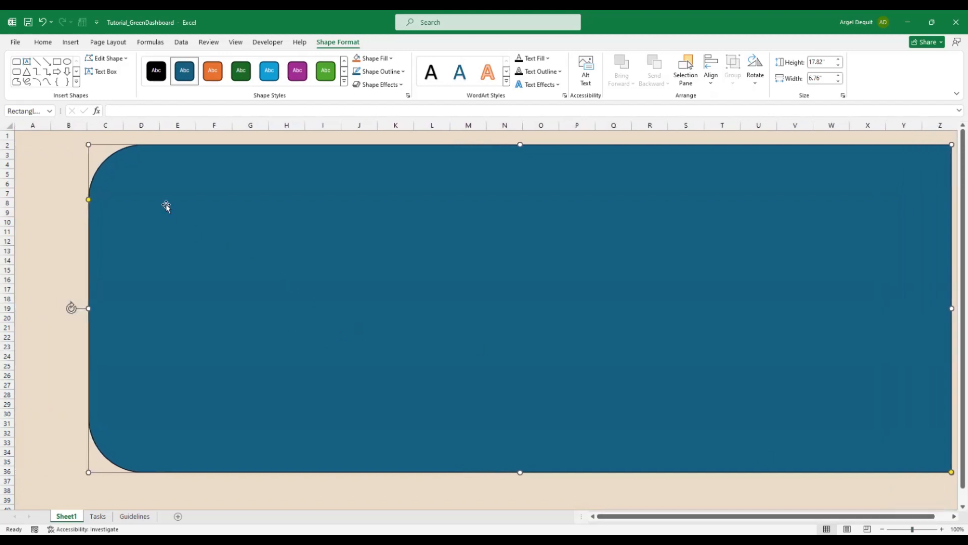
Stretch the panel from row 1 to row 39 and reduce its corner rounding
left_click_drag(521, 145, 523, 135)
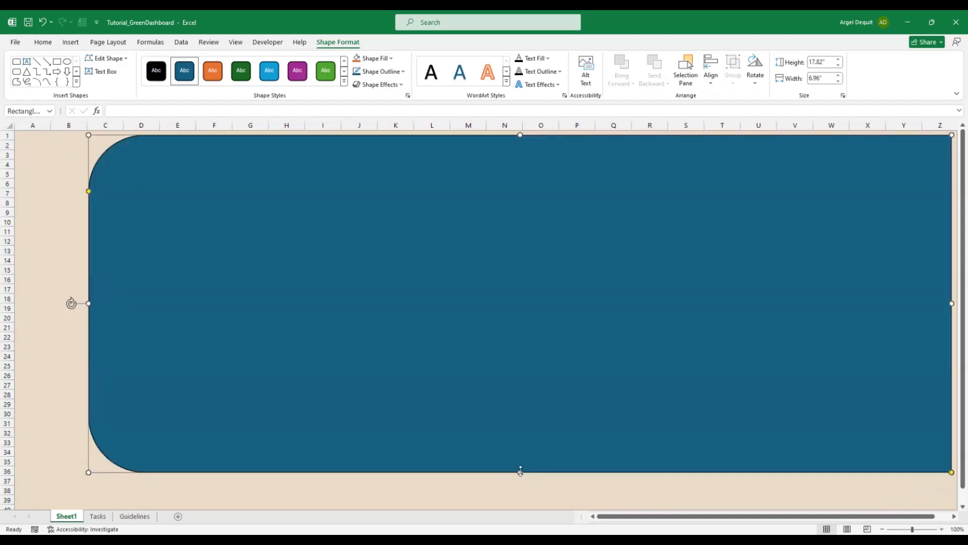
left_click_drag(521, 471, 524, 491)
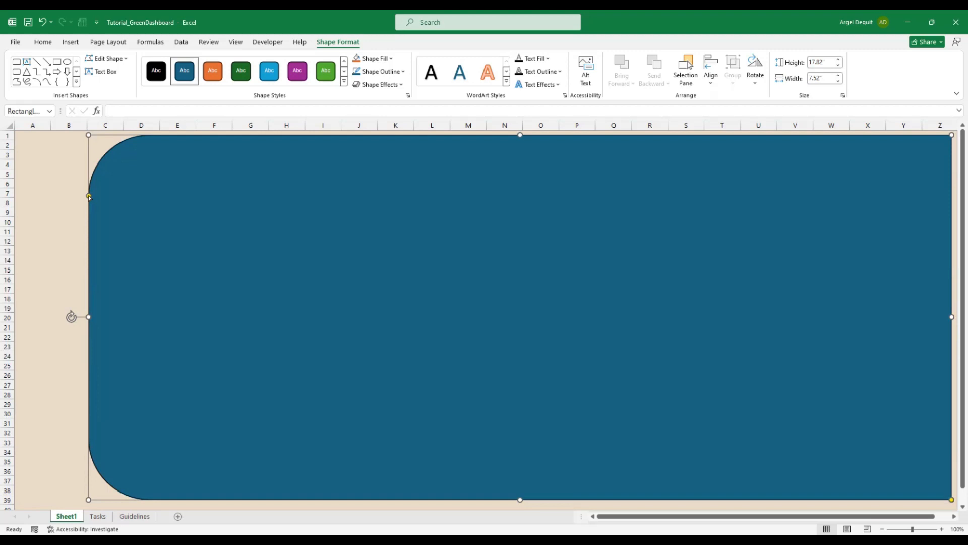
left_click_drag(88, 196, 93, 150)
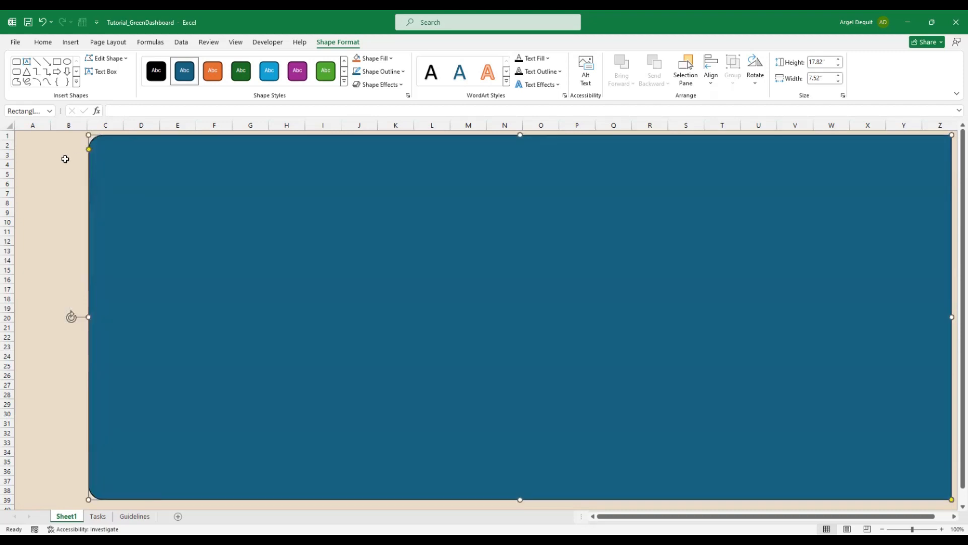
left_click(33, 136)
left_click(172, 171)
Remove the panel's outline and copy the #B5C18E hex code from the Guidelines sheet
left_click(387, 75)
left_click(389, 228)
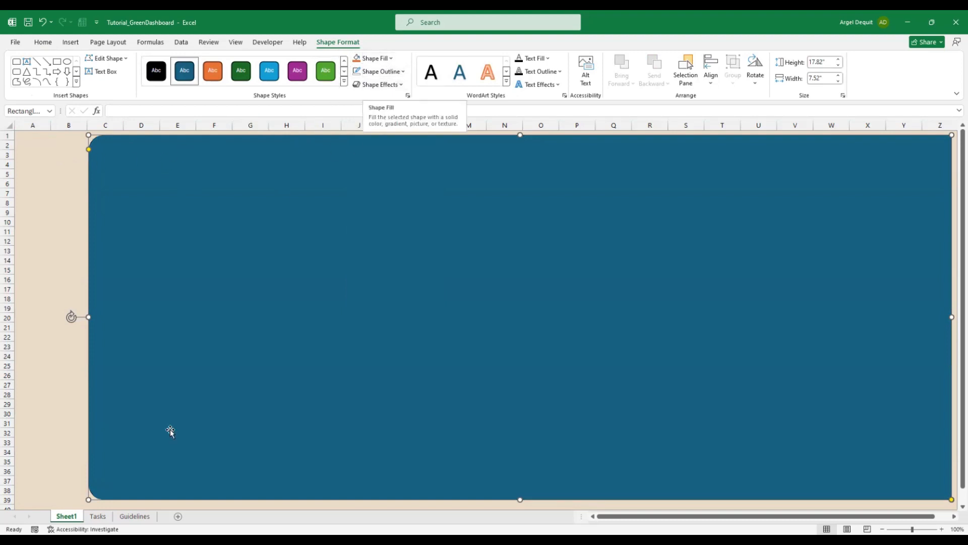
left_click(135, 519)
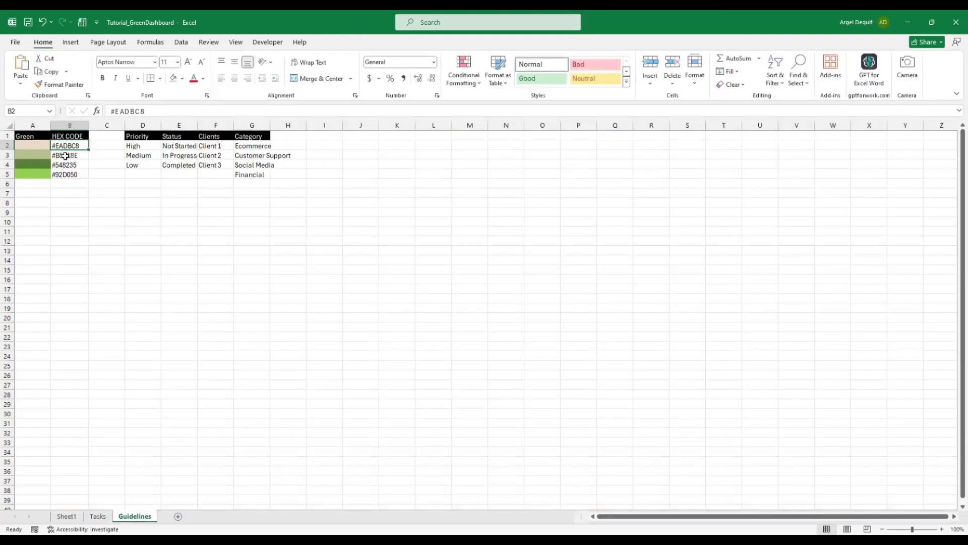
left_click(65, 155)
left_click_drag(166, 113, 108, 112)
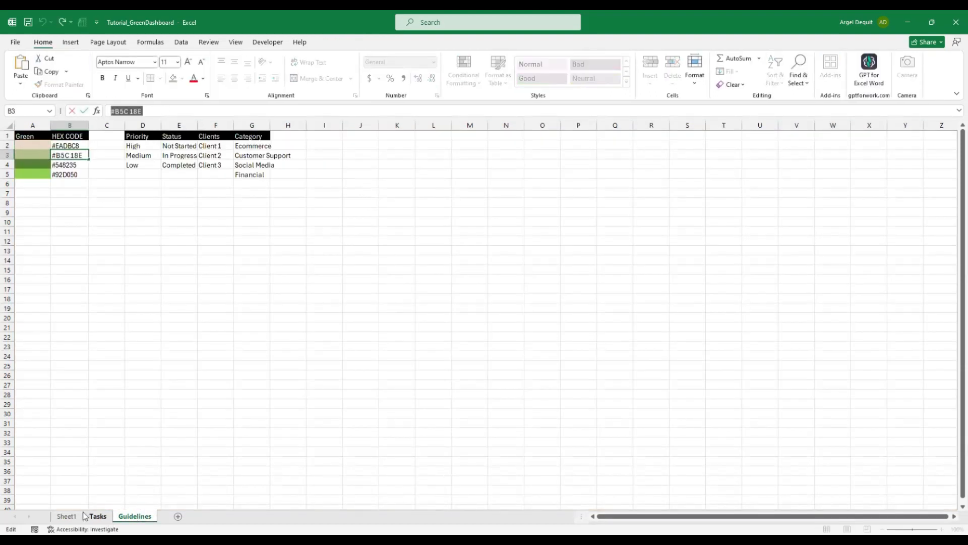
left_click(66, 516)
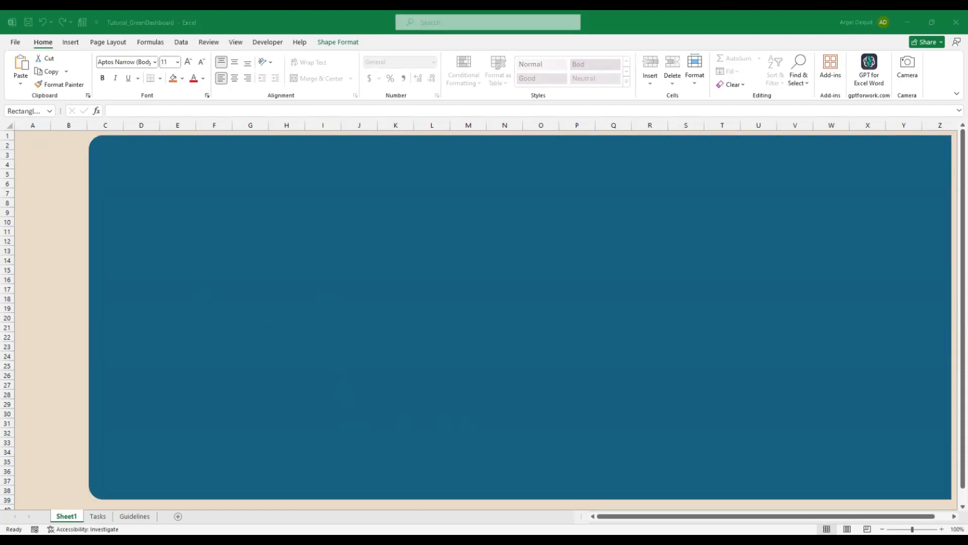
Fill the large rectangle with custom sage green #B5C18E
left_click(175, 166)
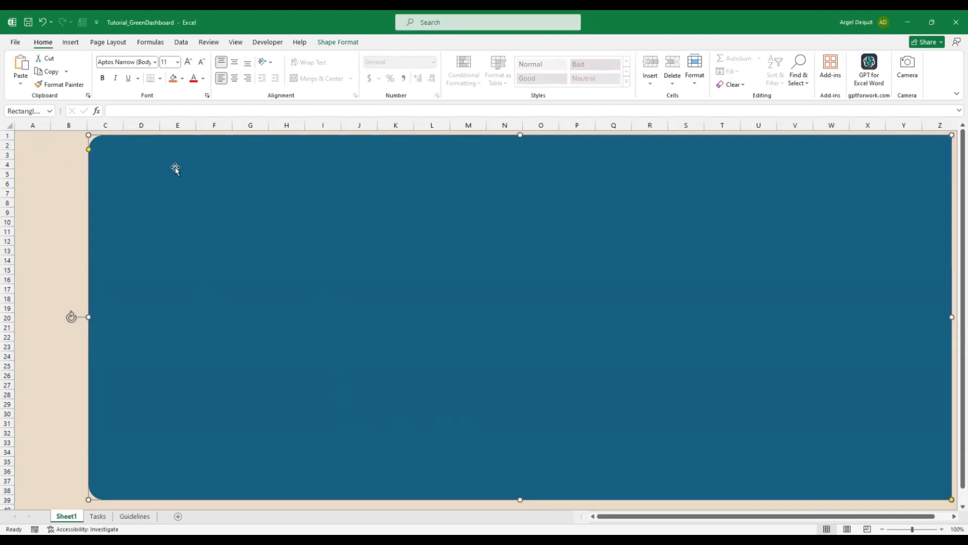
left_click(27, 135)
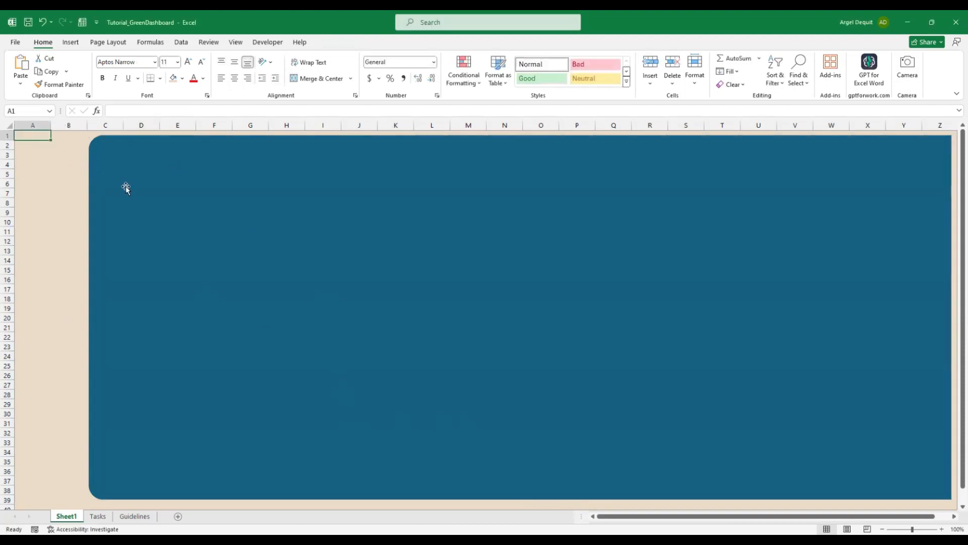
left_click(127, 188)
left_click(334, 43)
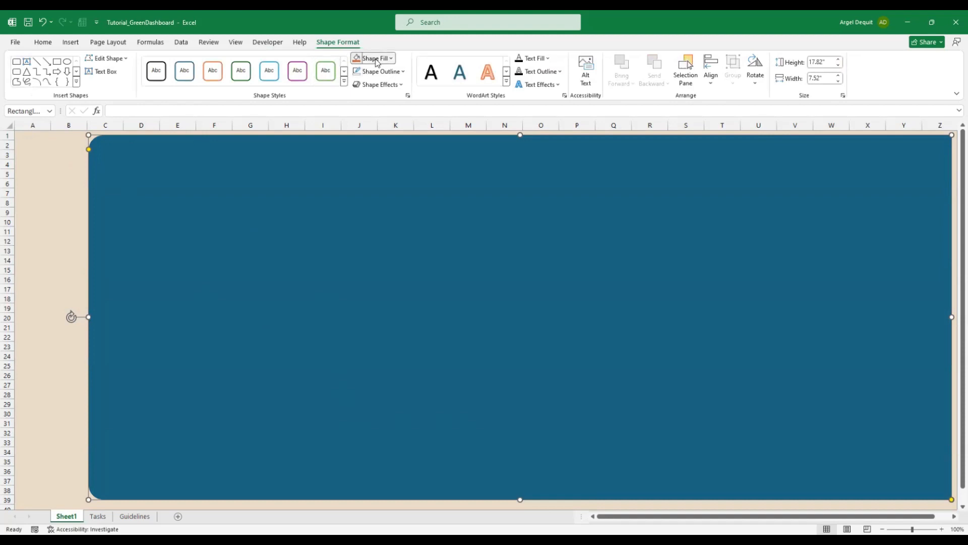
left_click(375, 60)
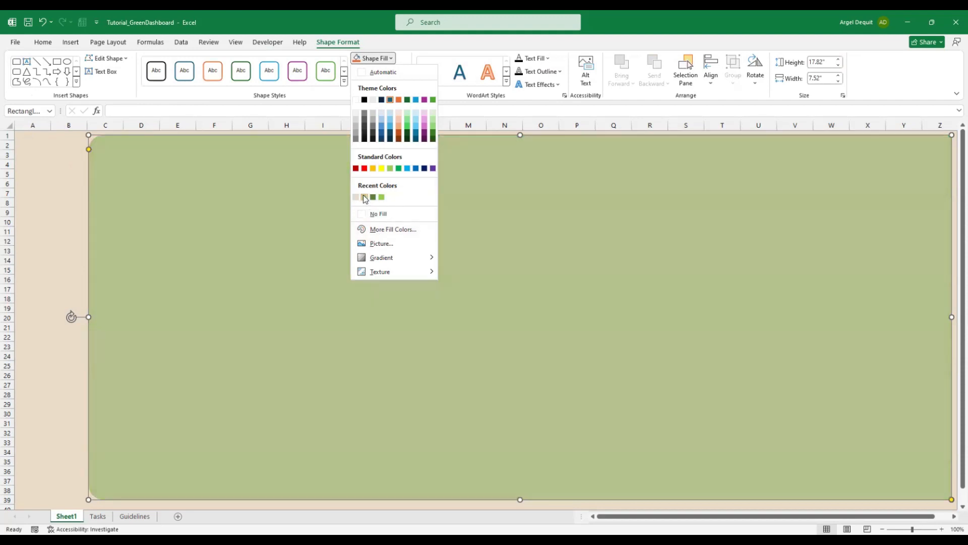
left_click(365, 198)
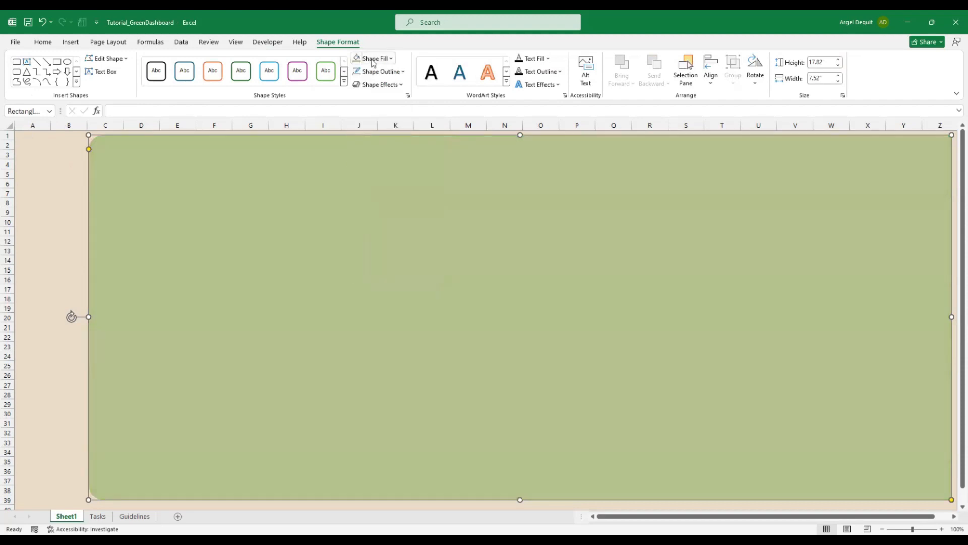
left_click(374, 61)
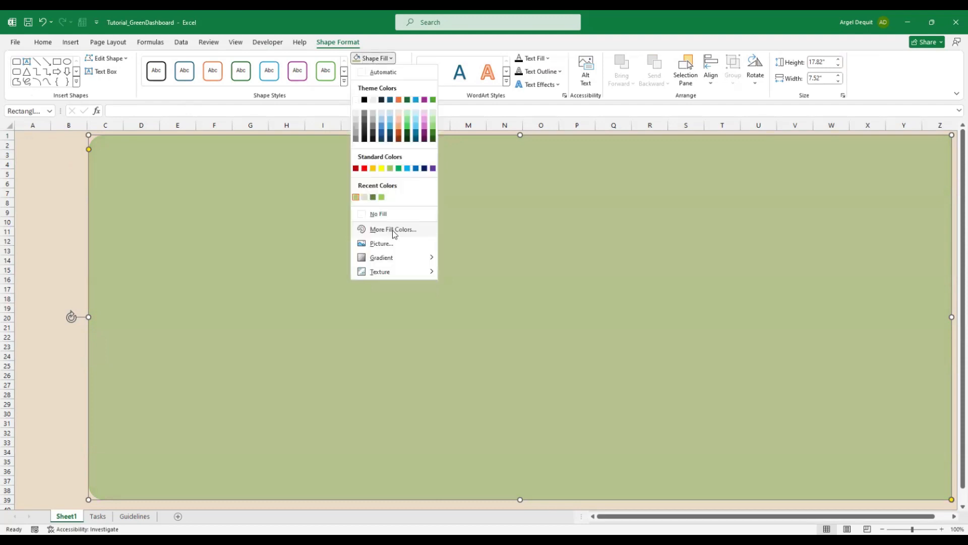
left_click(394, 231)
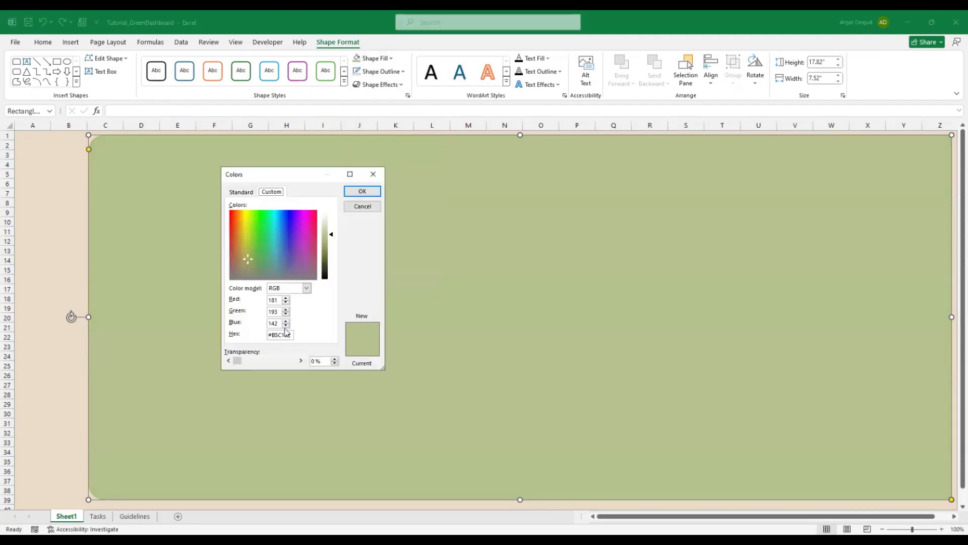
double_click(285, 335)
left_click(365, 192)
left_click(38, 136)
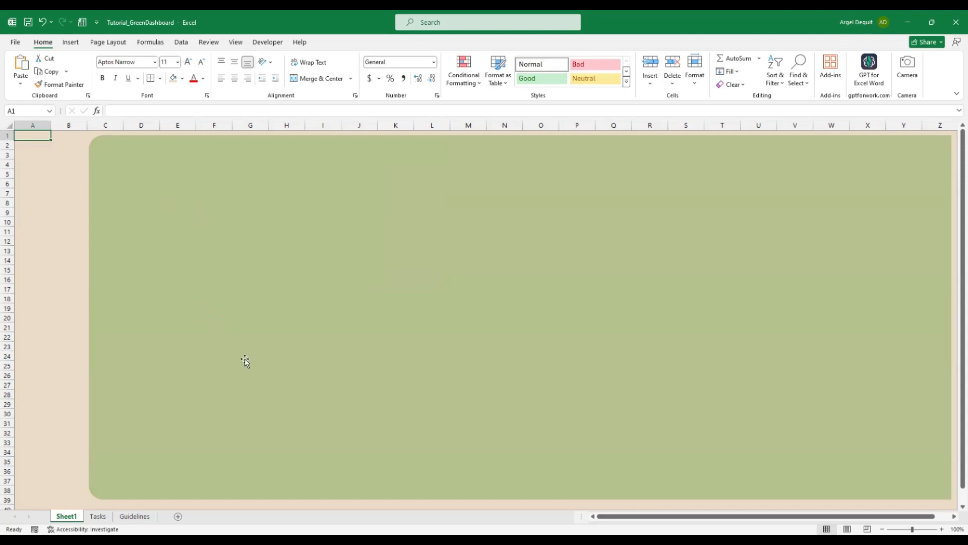
Nudge the green rectangle into position and reselect it
left_click(551, 391)
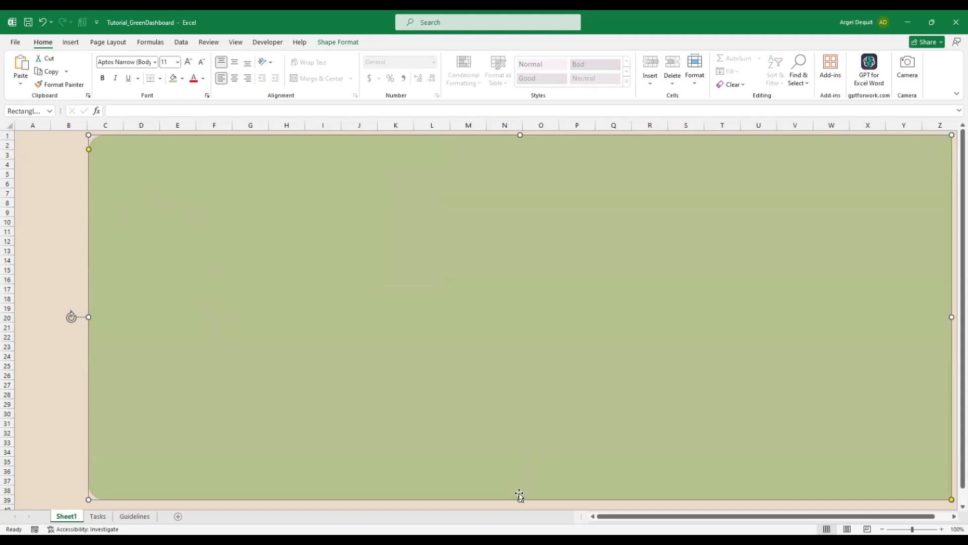
left_click_drag(519, 494, 520, 495)
left_click(33, 134)
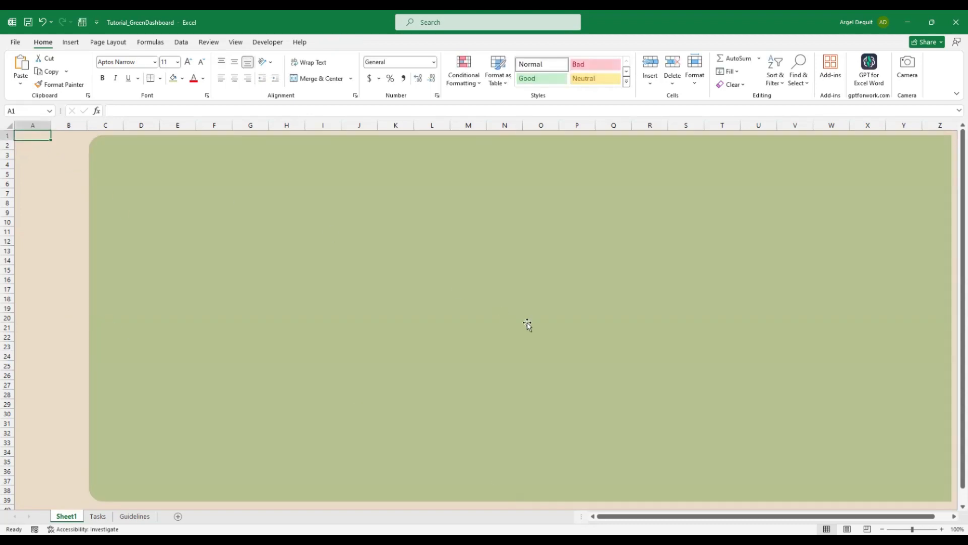
left_click(238, 264)
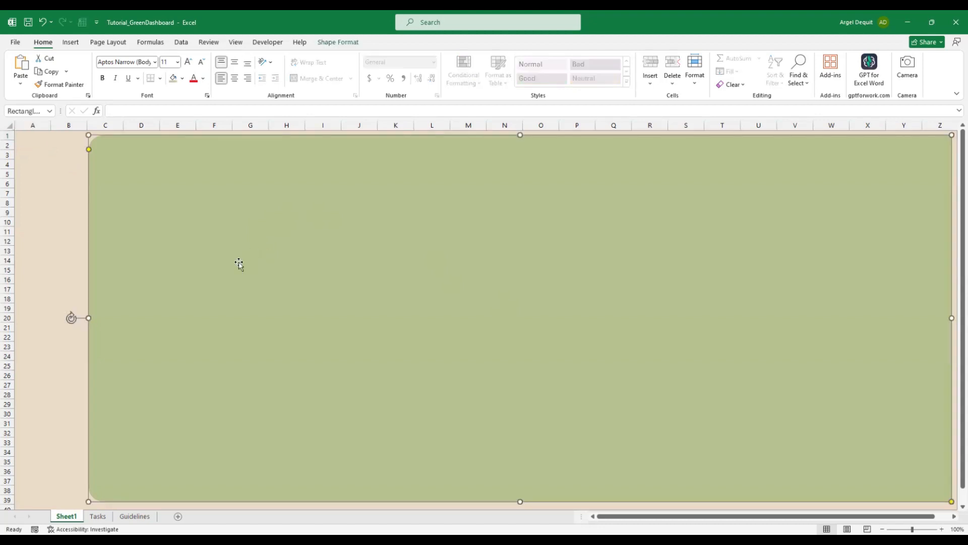
left_click(29, 136)
left_click(291, 301)
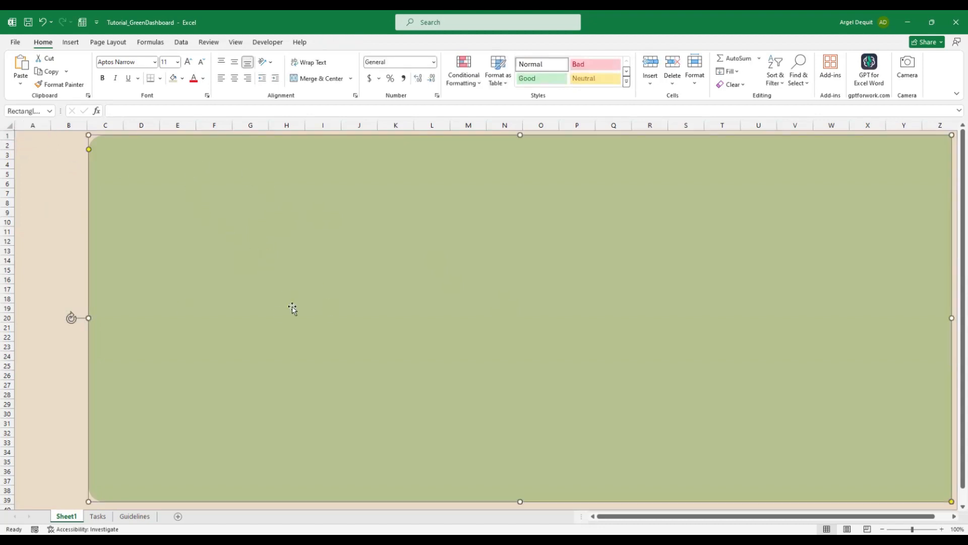
left_click(336, 44)
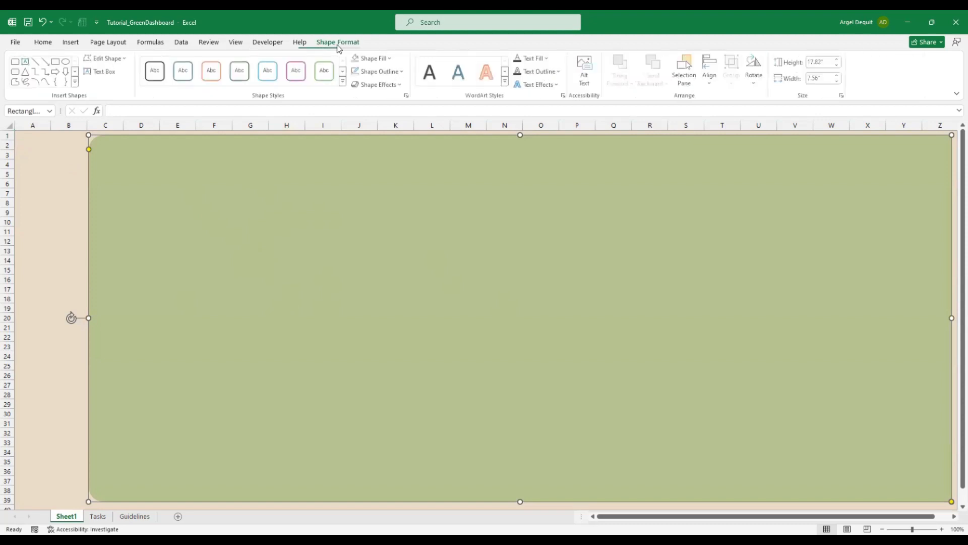
Give the rectangle a dark green glow effect
left_click(388, 86)
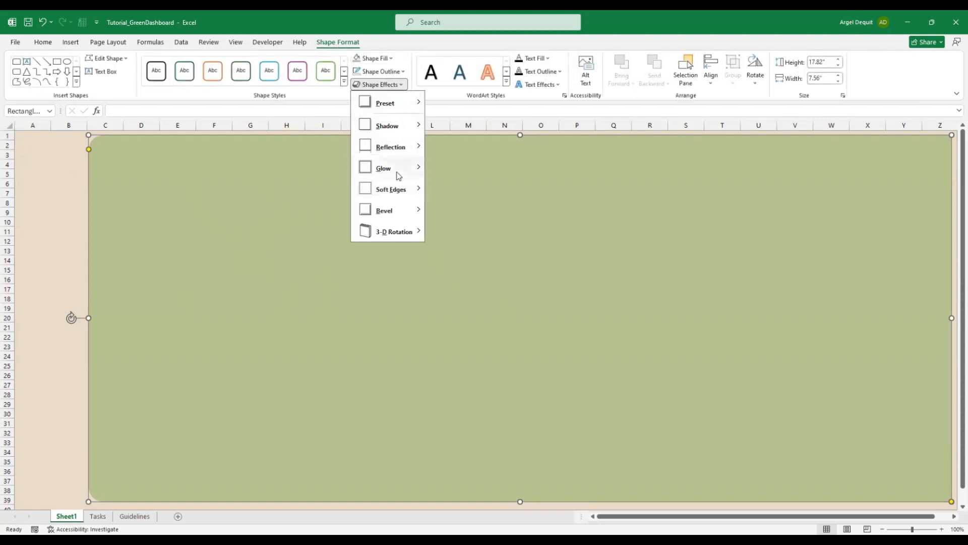
mouse_move(398, 174)
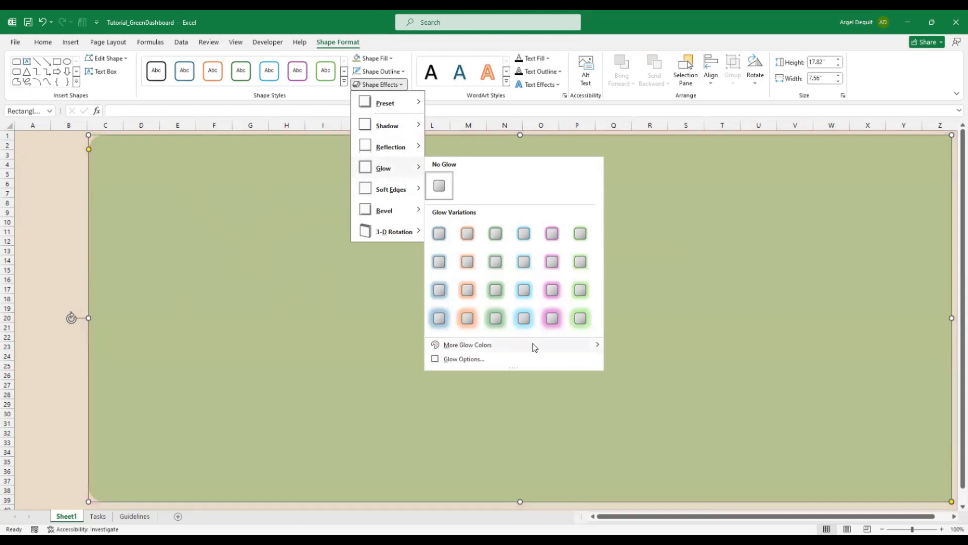
mouse_move(534, 347)
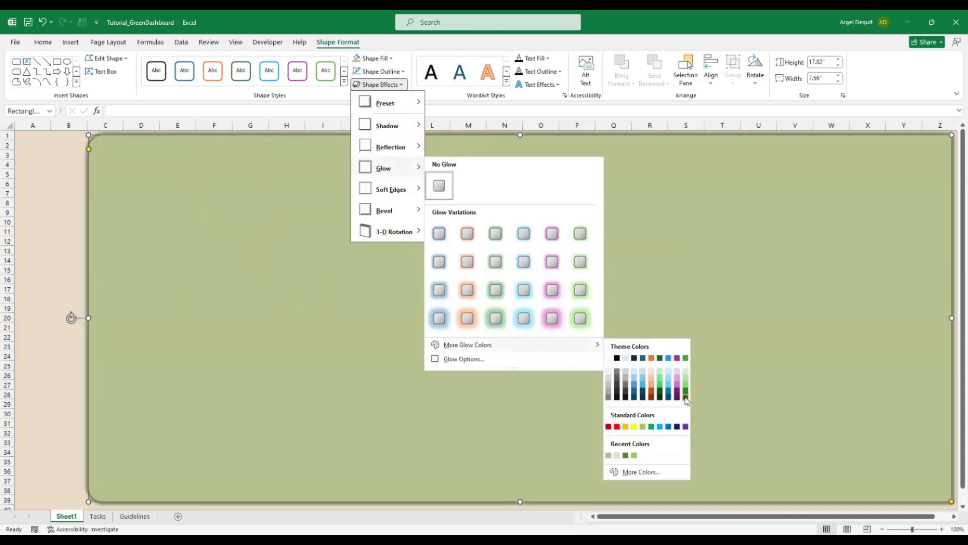
left_click(686, 398)
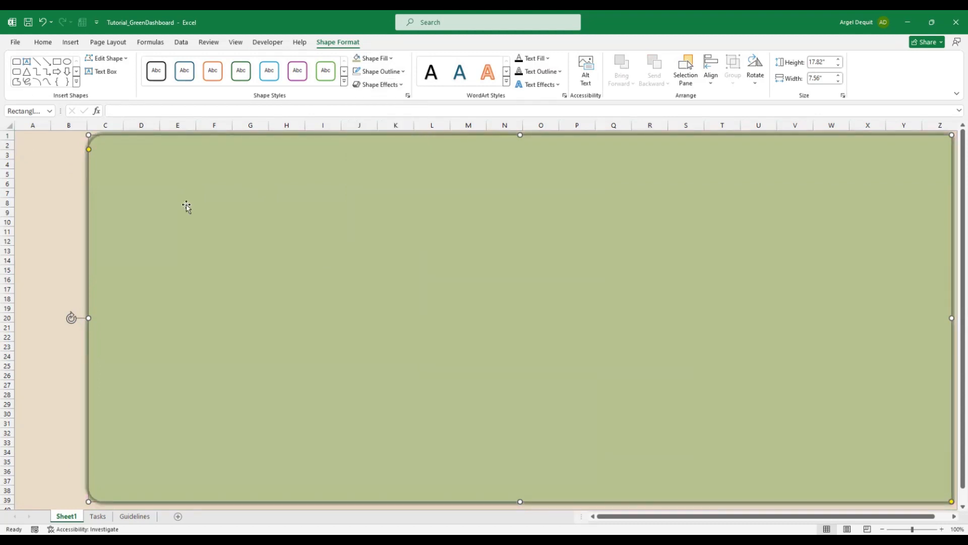
Lower the glow transparency to about 9% in Glow Options
left_click(379, 85)
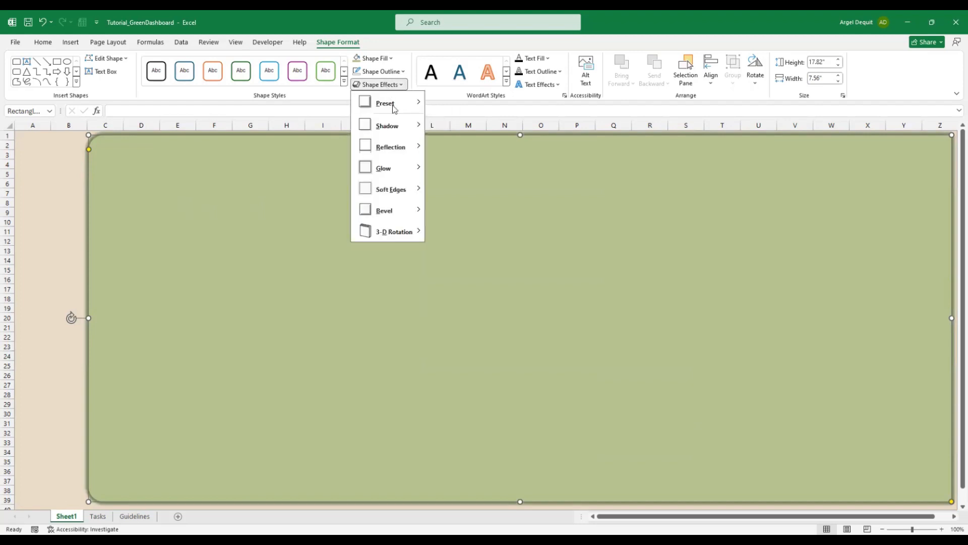
mouse_move(387, 168)
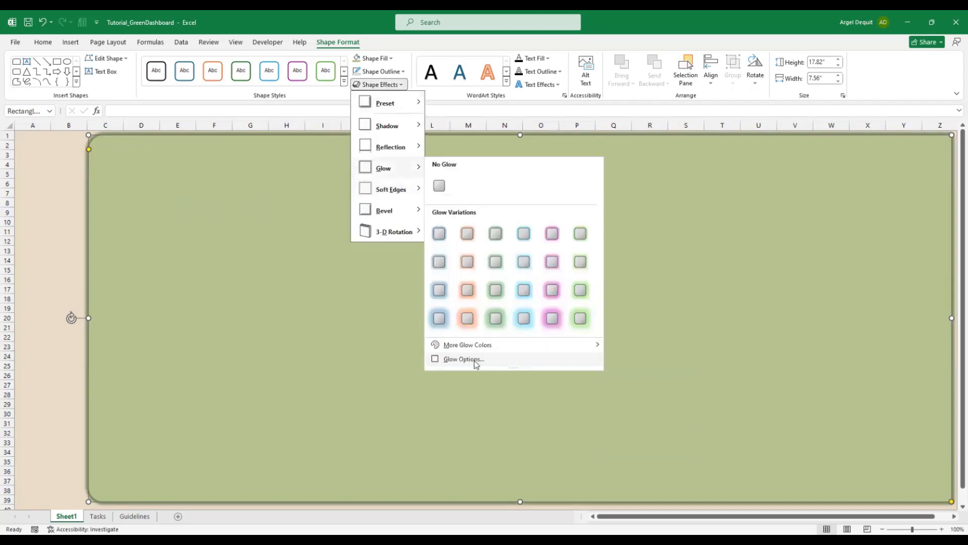
left_click(464, 359)
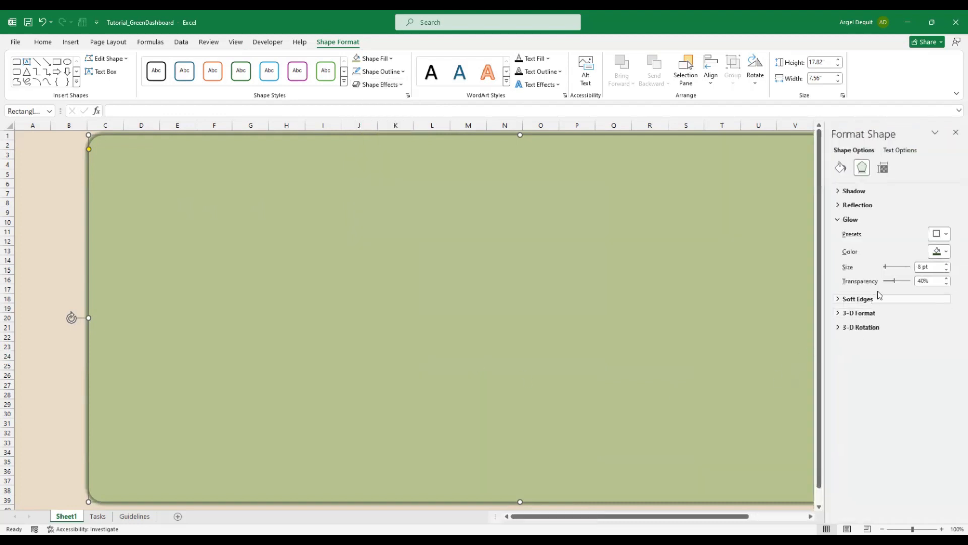
left_click_drag(893, 286, 886, 288)
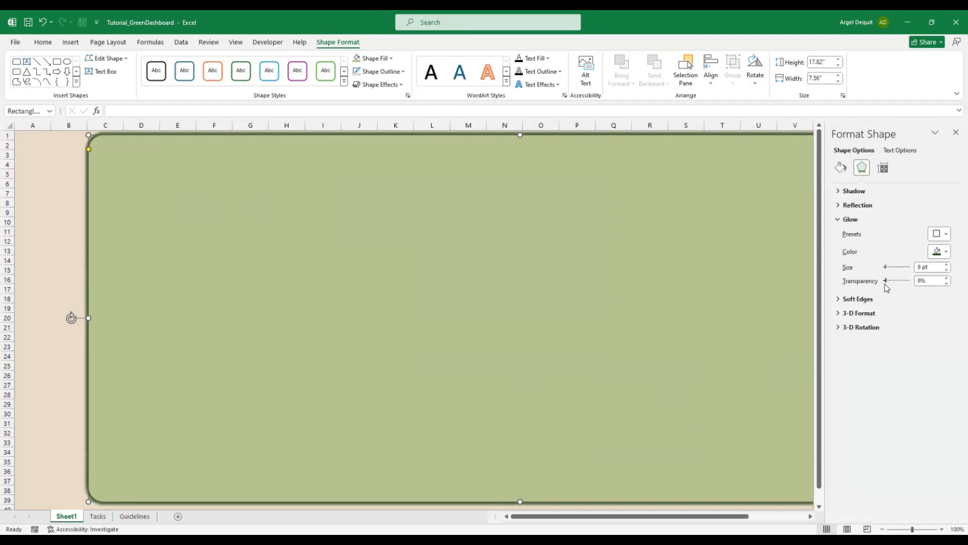
left_click(32, 136)
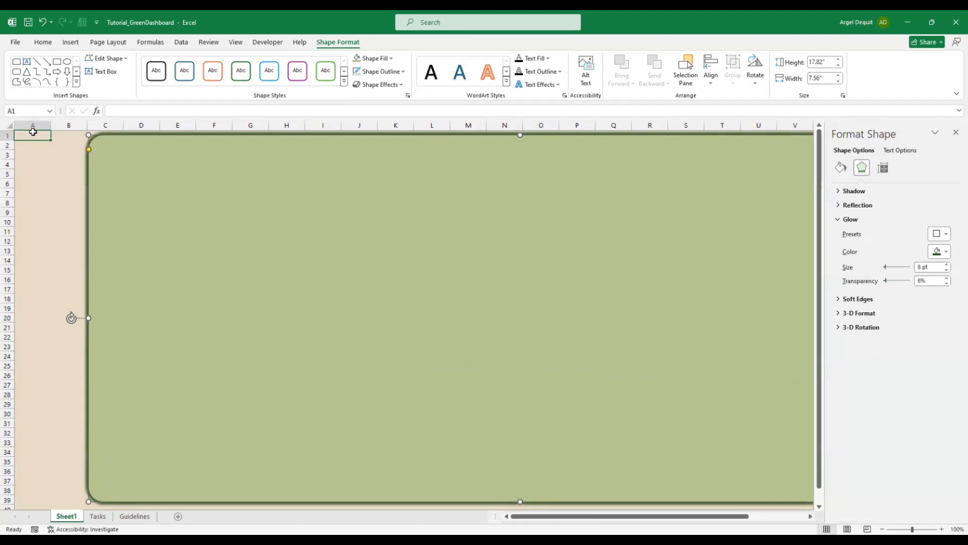
left_click(217, 213)
Close the Format Shape pane, nudge the rectangle slightly right, and deselect it
left_click(21, 132)
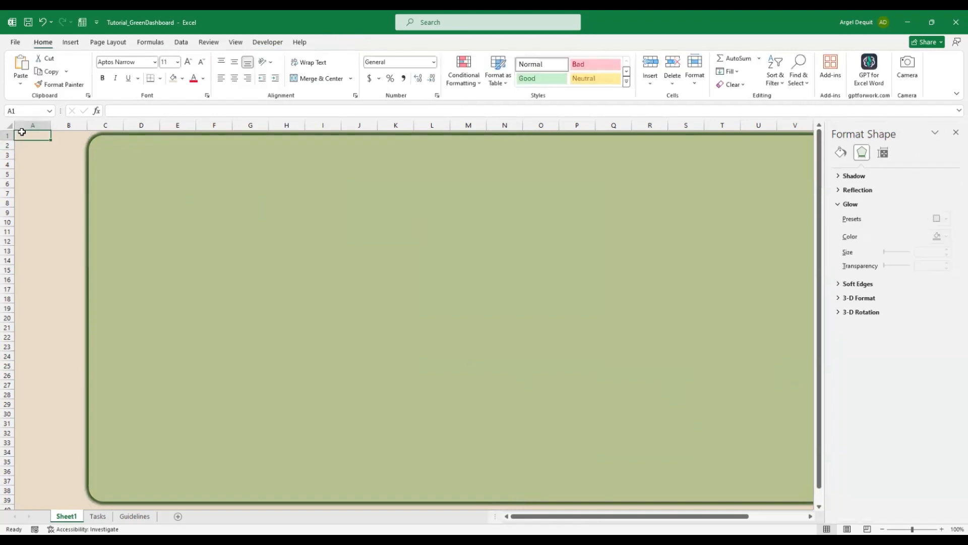
left_click(956, 133)
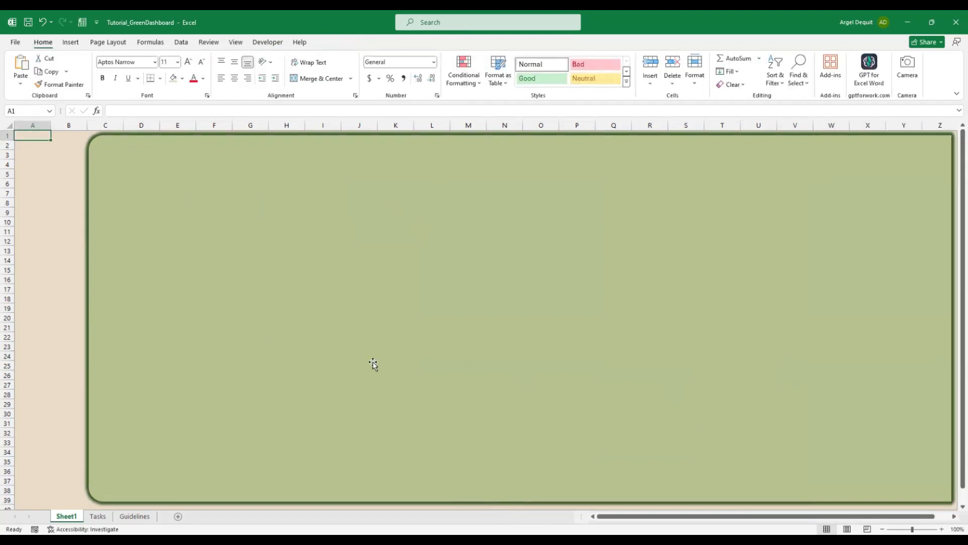
left_click(457, 333)
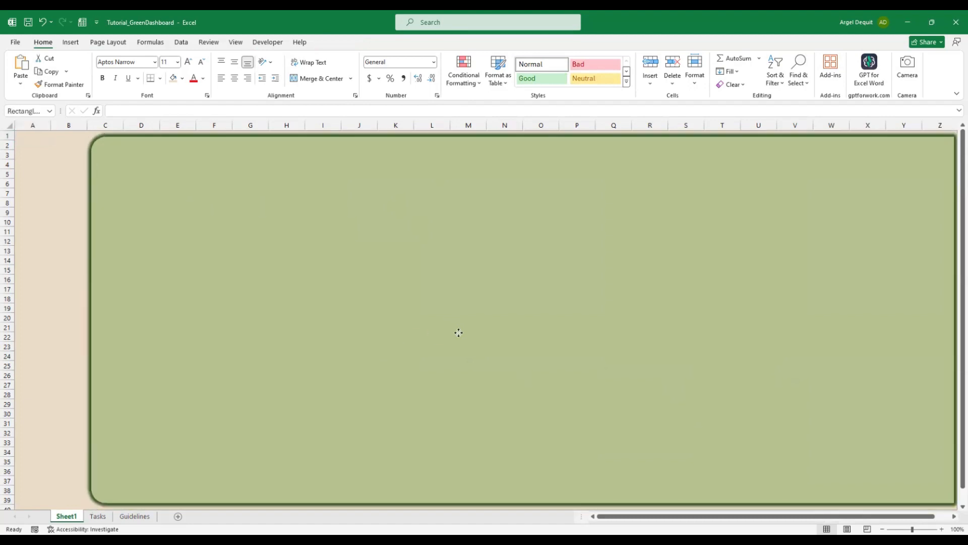
left_click_drag(457, 332, 459, 333)
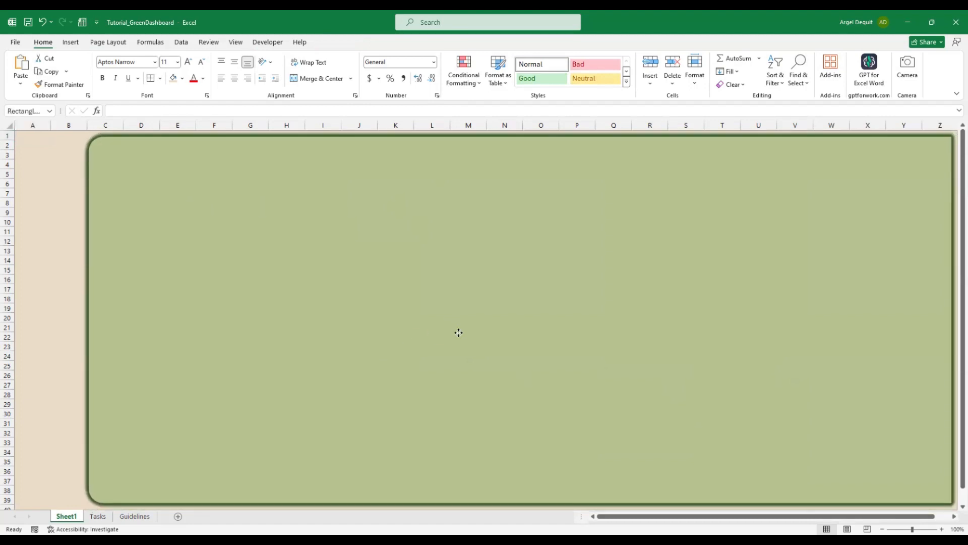
left_click(33, 137)
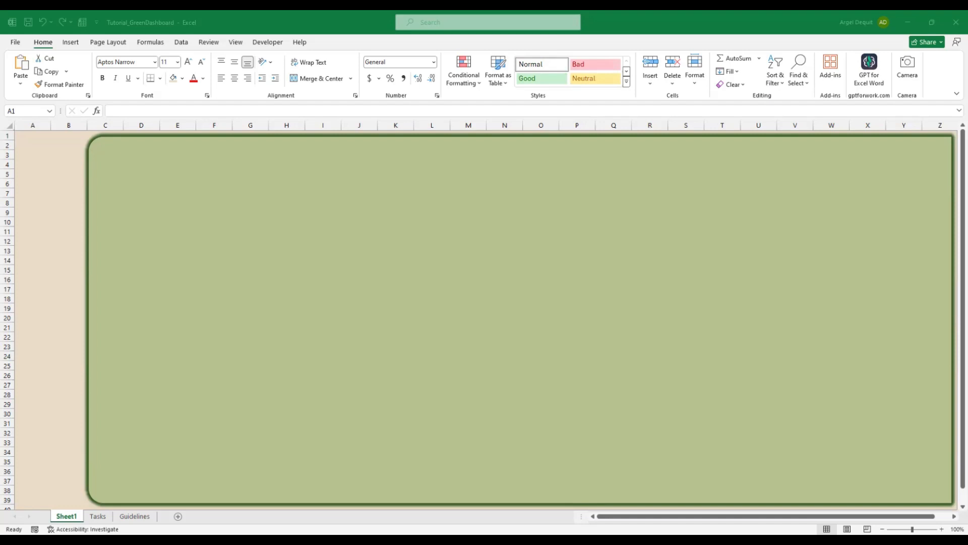
left_click(36, 140)
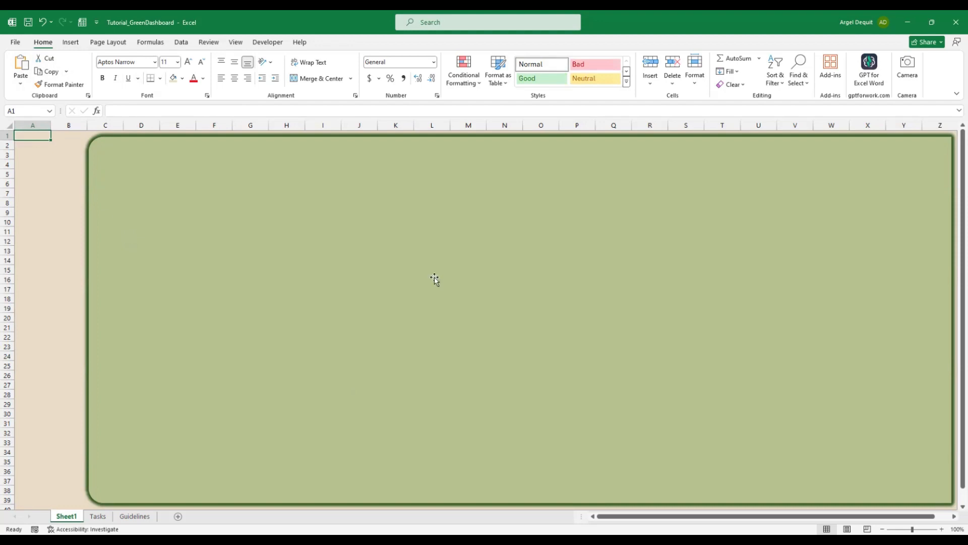
Duplicate the white card and shrink the copy to sit inside the original
left_click(372, 58)
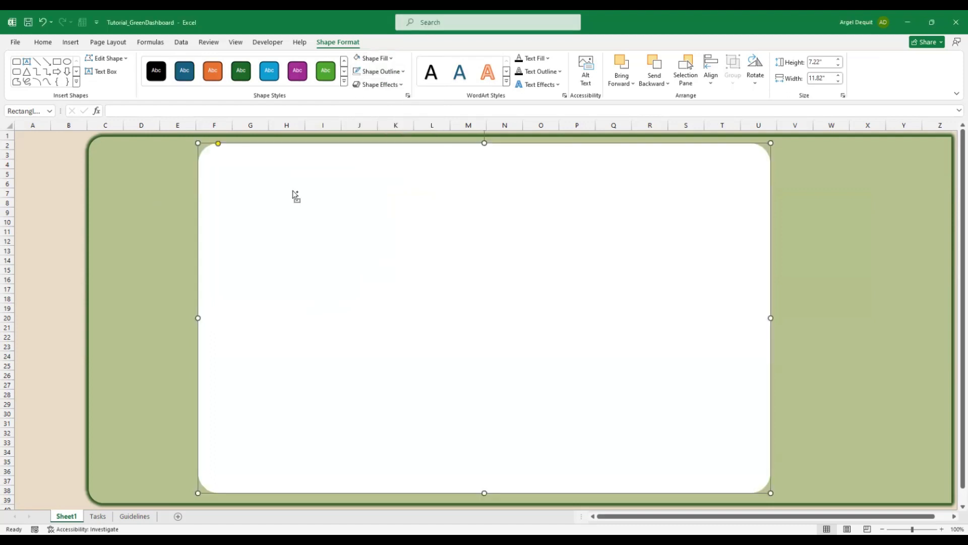
left_click_drag(294, 195, 135, 173)
left_click_drag(288, 243, 393, 221)
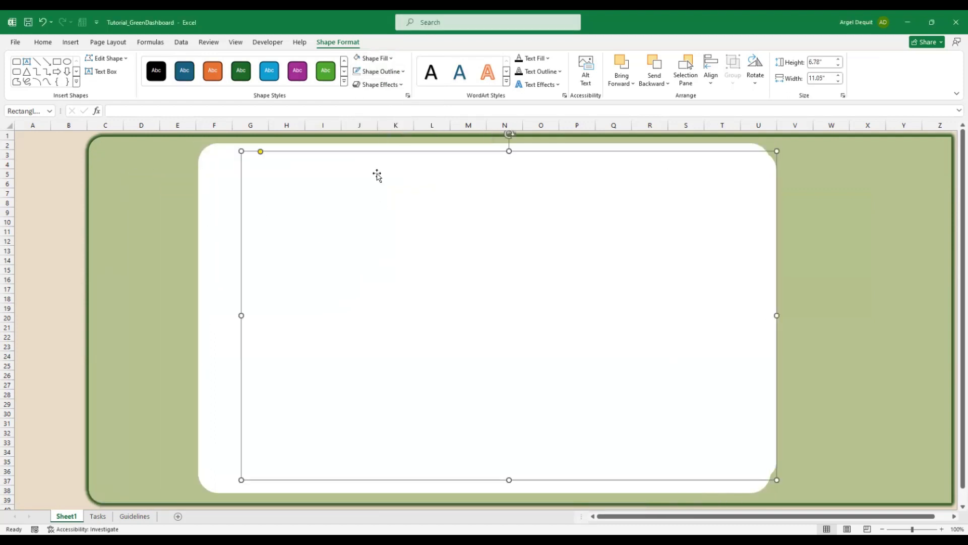
left_click(391, 58)
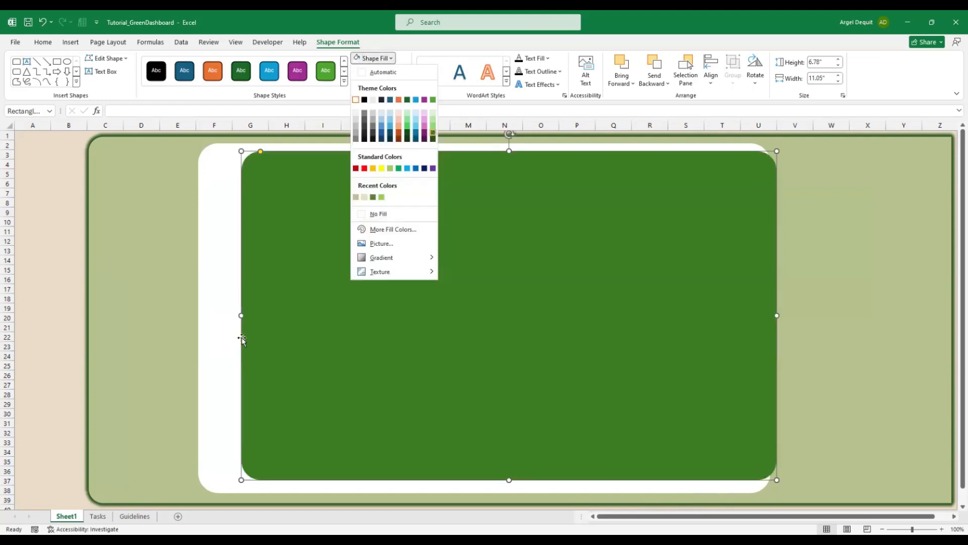
Adjust the inner panel's corners until it measures 6.92 × 11.29 inches, evenly inset
left_click_drag(242, 480, 210, 482)
left_click_drag(771, 479, 756, 485)
left_click_drag(210, 483, 210, 483)
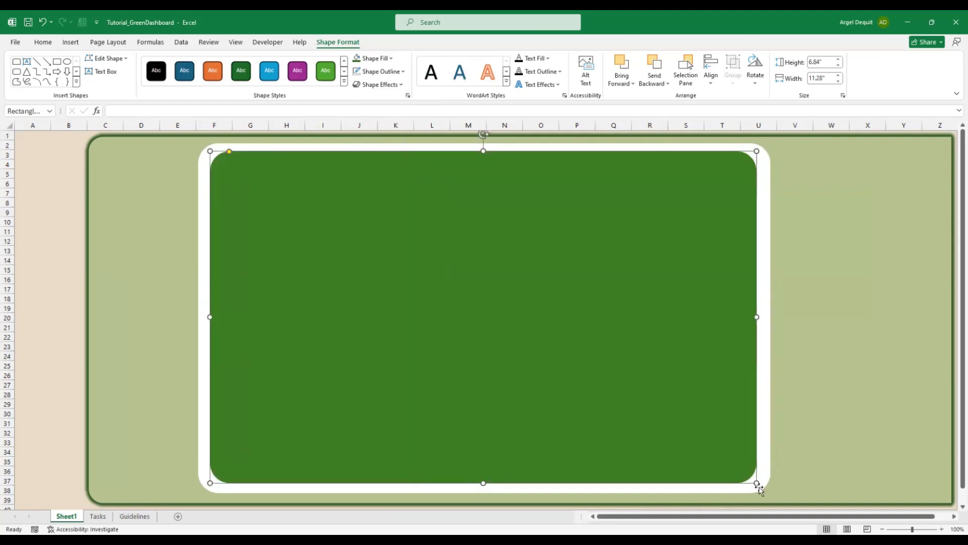
left_click_drag(759, 485, 757, 486)
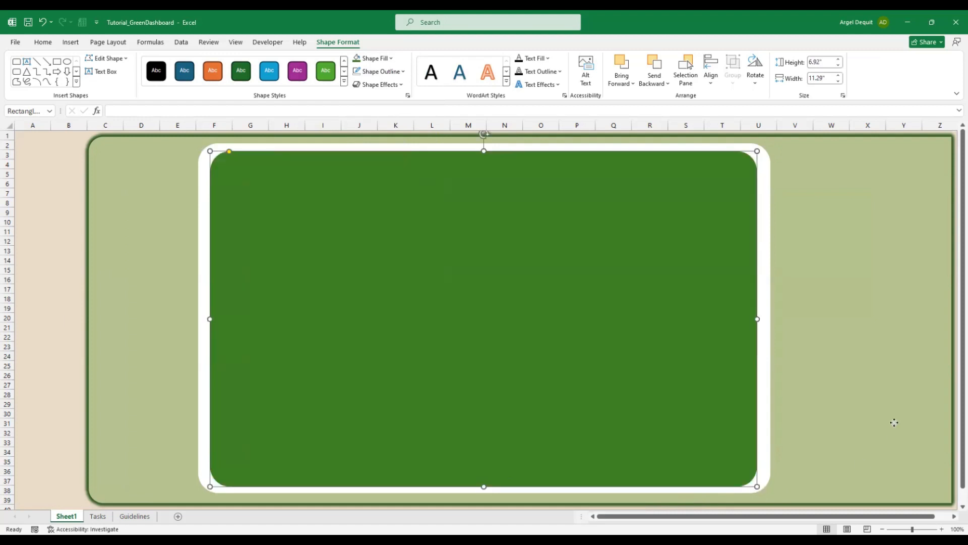
left_click(893, 421)
left_click(523, 318)
Copy the hex code #548235 from the Guidelines sheet's colour list
left_click(391, 58)
left_click(147, 516)
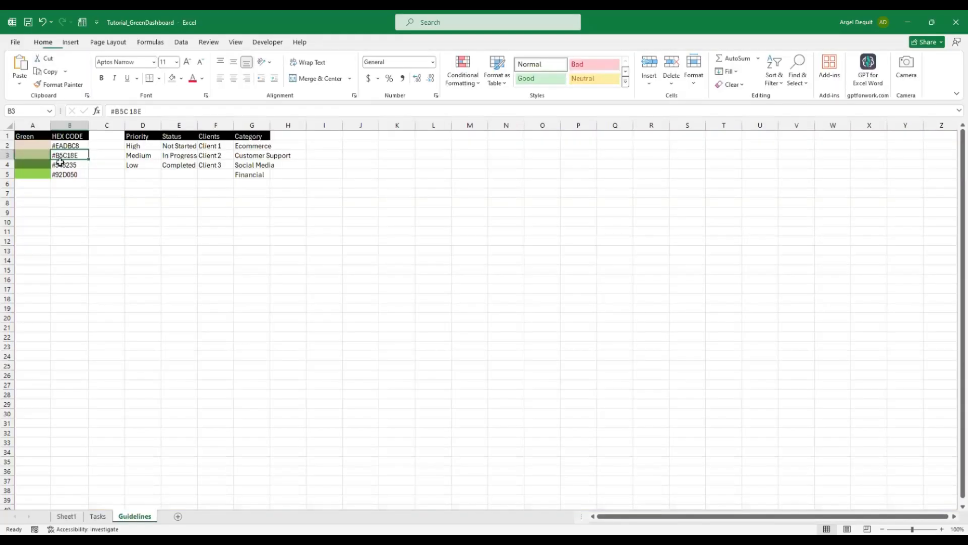
key("Down")
key("ctrl+c")
key("ctrl+Page_Up")
key("ctrl+Page_Up")
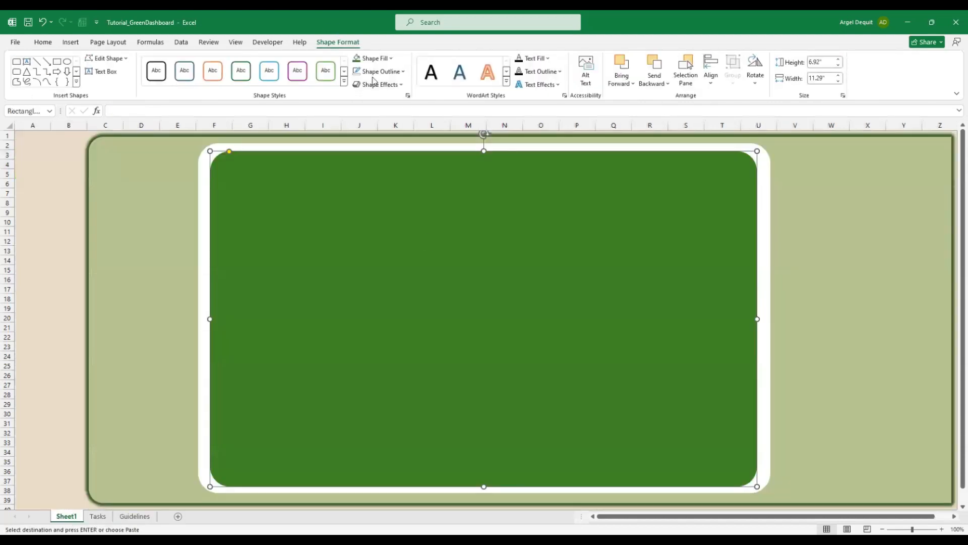
Paste #548235 as the panel's custom hex fill colour on Sheet1
left_click(372, 58)
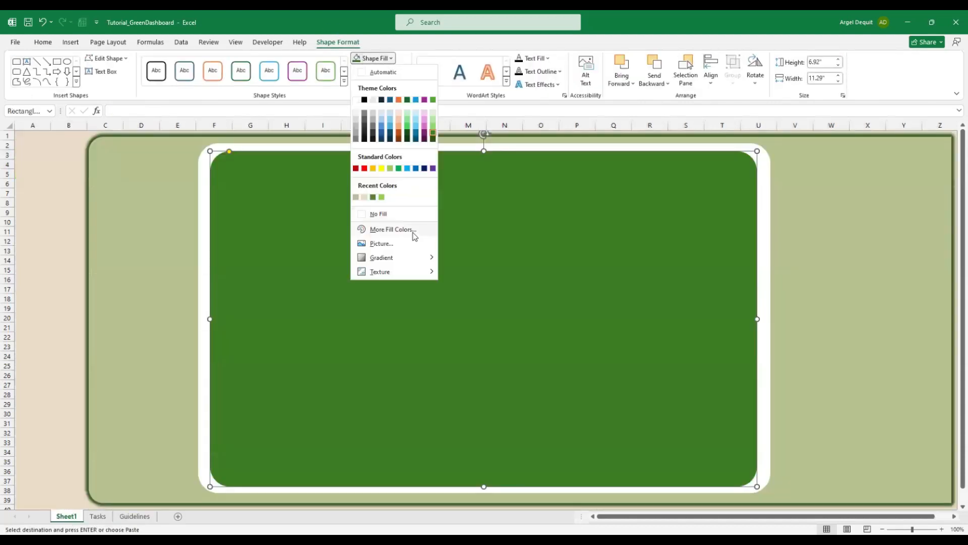
left_click(393, 229)
double_click(282, 334)
key("ctrl+v")
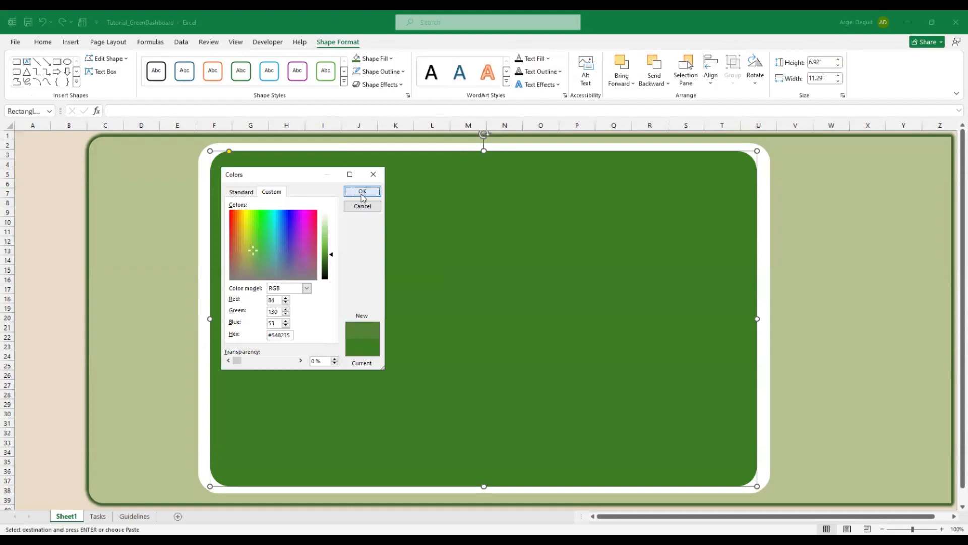
left_click(362, 191)
left_click(28, 138)
left_click(343, 235)
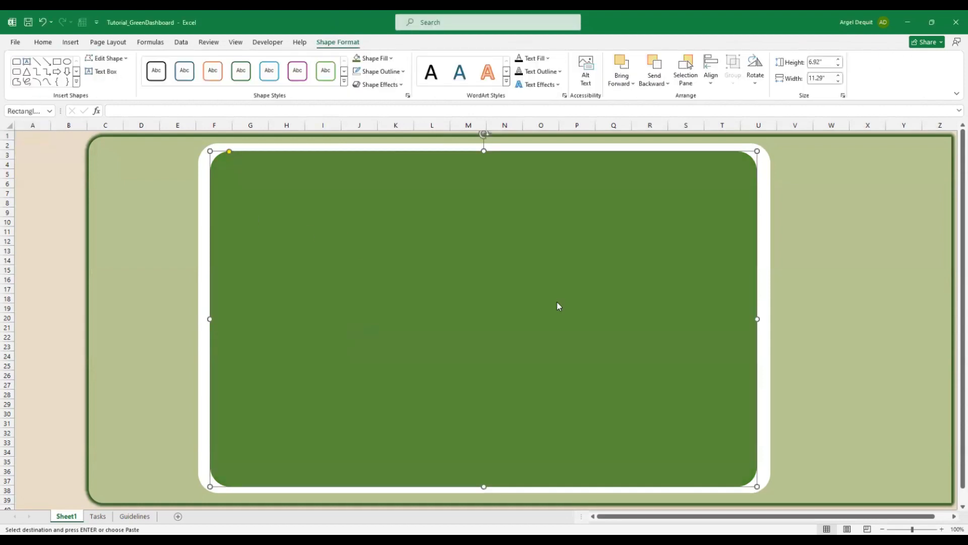
key("alt+Tab")
key("Escape")
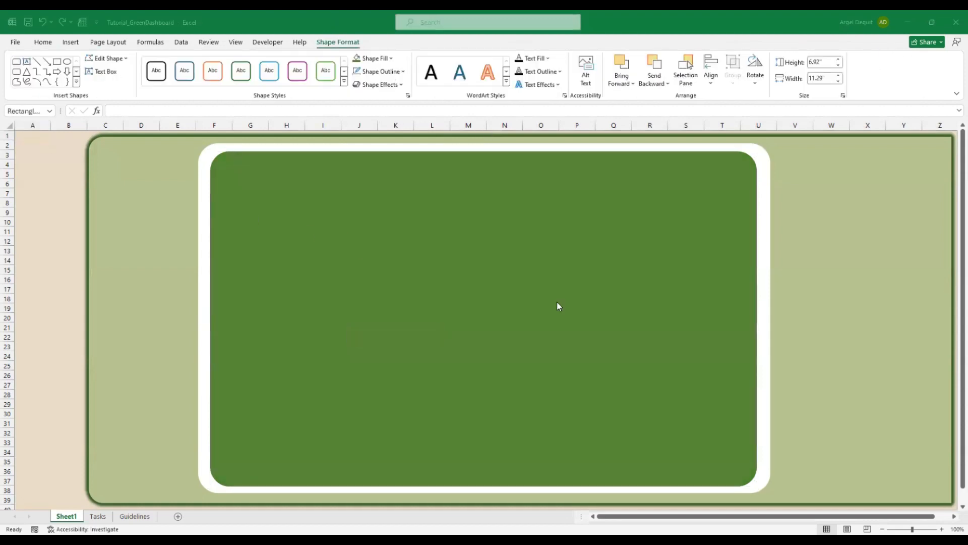
Paste a light rounded card and place it on the panel's left side
key("alt+Tab")
key("ctrl+v")
left_click_drag(257, 205, 277, 305)
key("alt+Tab")
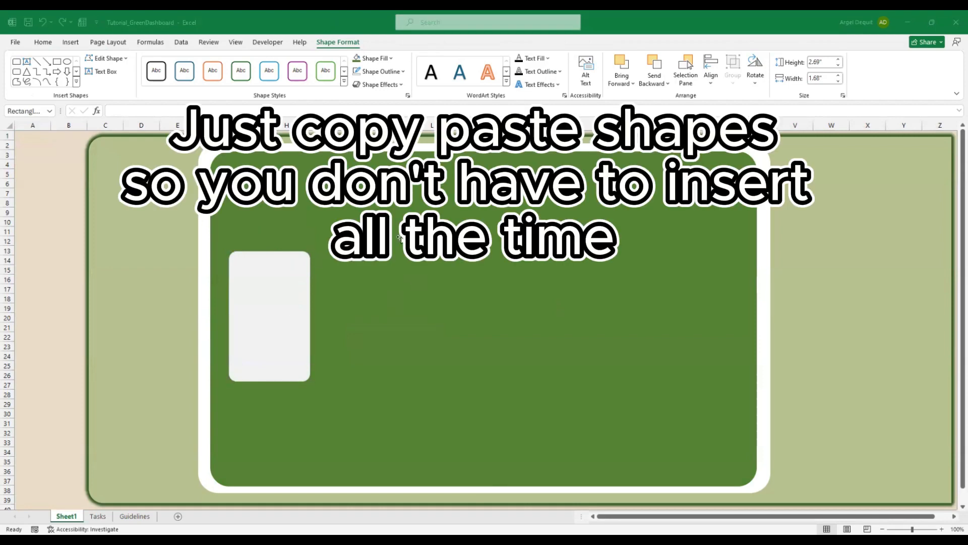
key("alt+Tab")
key("ctrl+v")
key("ctrl+z")
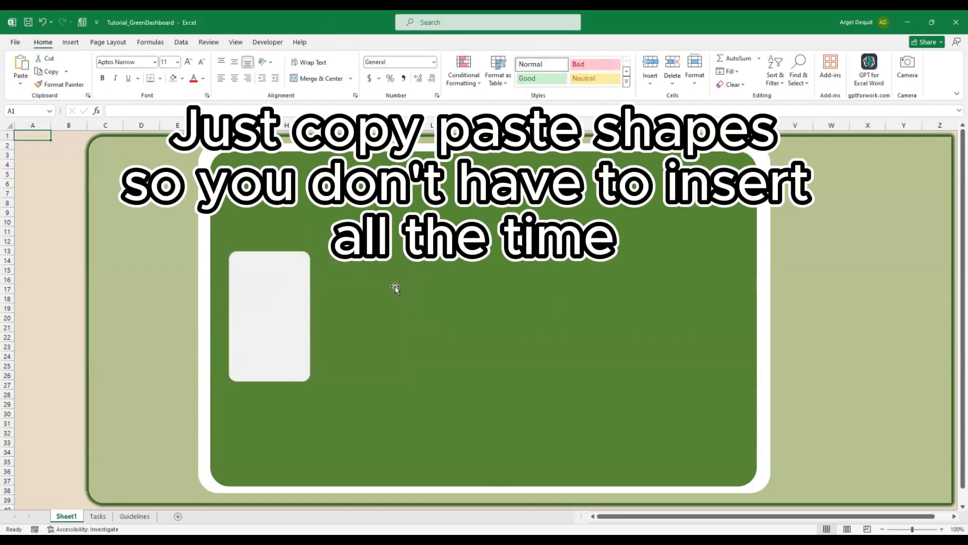
Duplicate the light card and place the copy beside the first one
left_click(396, 286)
left_click(292, 291)
key("ctrl+c")
key("ctrl+v")
left_click_drag(289, 298, 486, 315)
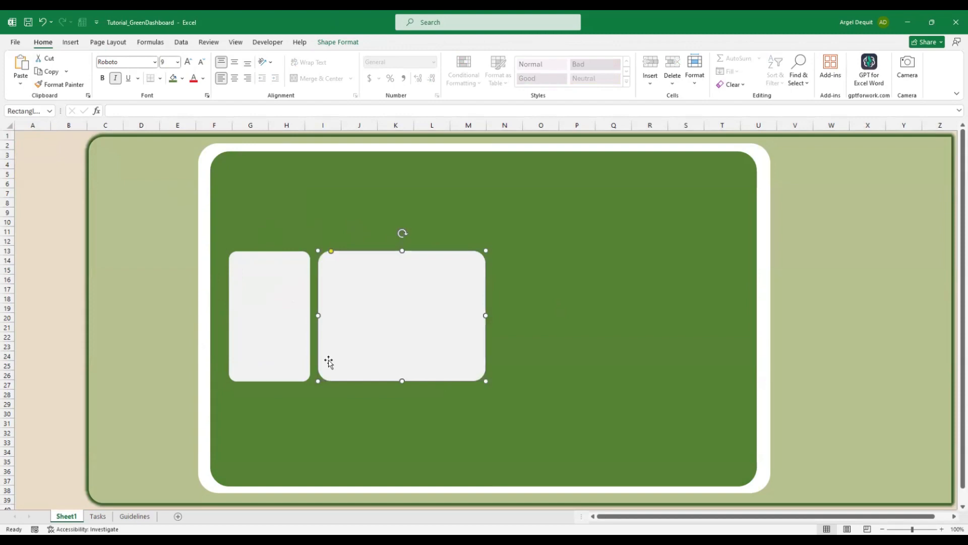
Create three small light cards below the tall card and line them up in a row
key("alt+Tab")
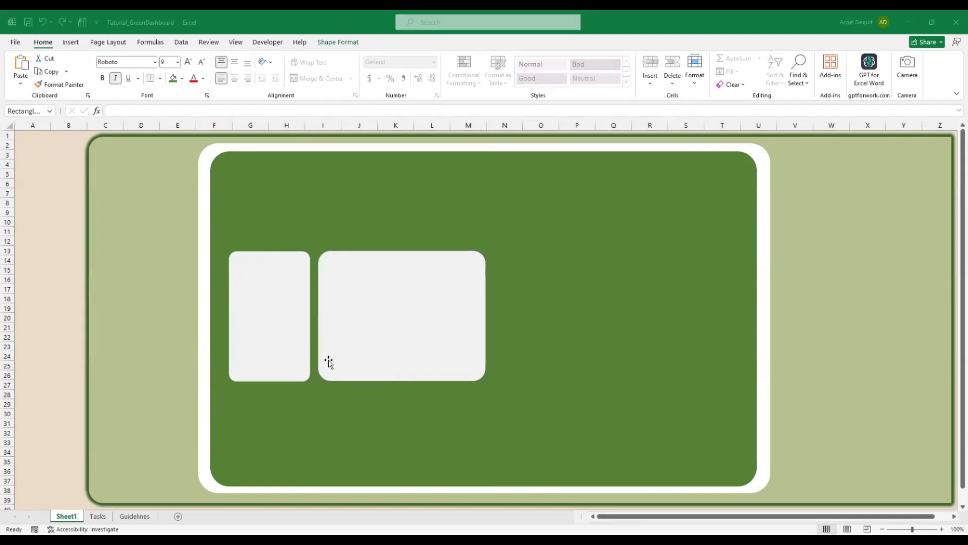
left_click(284, 298)
key("ctrl+v")
left_click_drag(277, 259, 448, 400)
key("ctrl+d")
key("ctrl+d")
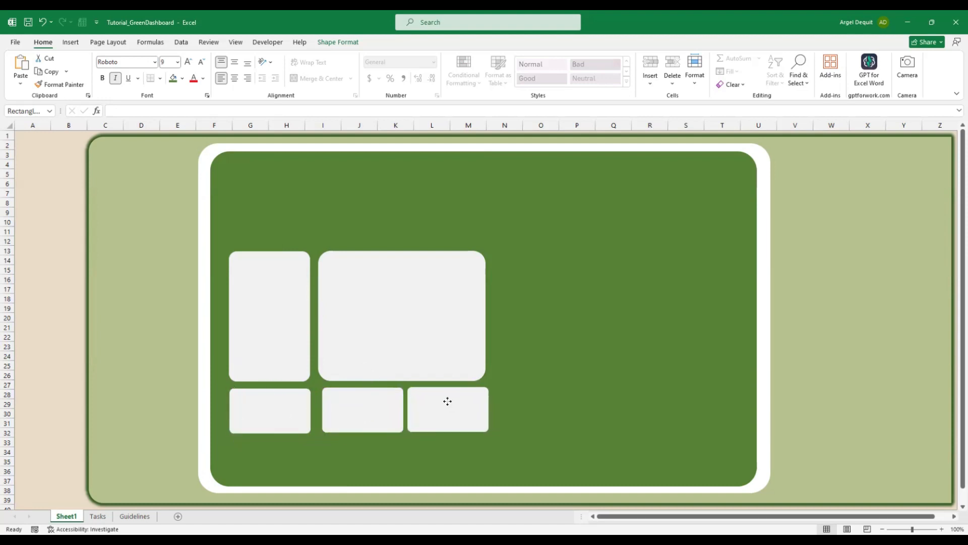
left_click_drag(352, 407, 349, 406)
left_click_drag(442, 409, 442, 415)
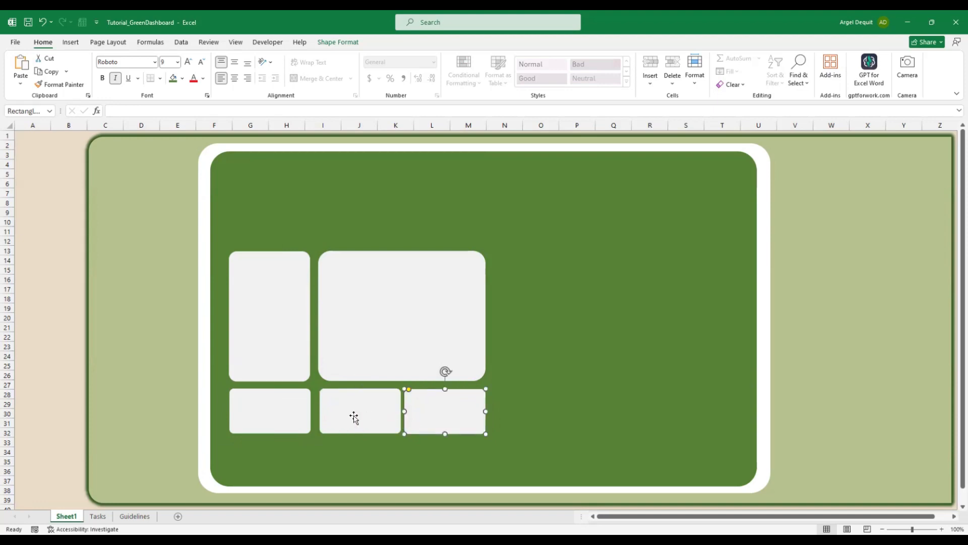
left_click(352, 415)
left_click_drag(353, 415, 348, 415)
left_click_drag(446, 417, 446, 415)
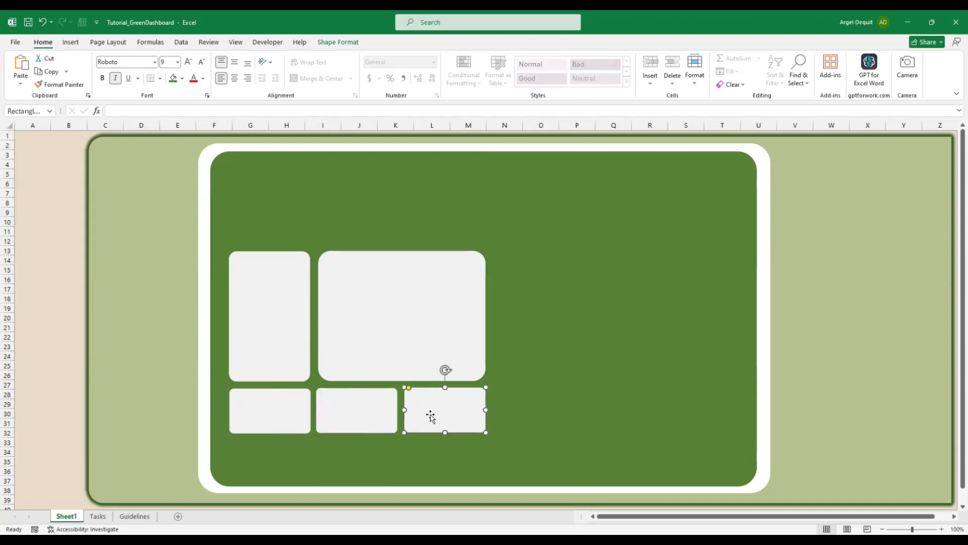
Duplicate the row of three small cards and place it beneath the first row
left_click(286, 410)
left_click(357, 412, "ctrl")
left_click(438, 415, "ctrl")
key("ctrl+d")
left_click_drag(355, 416, 349, 457)
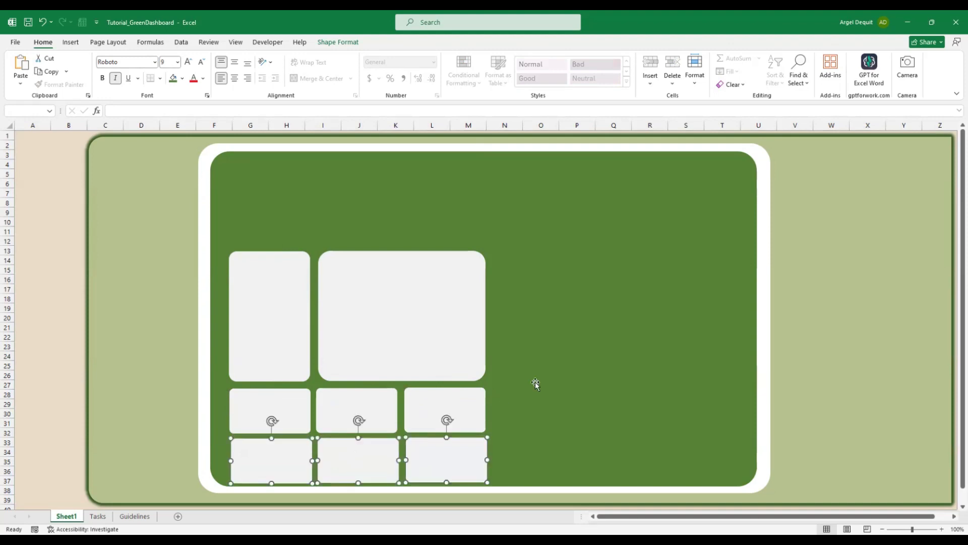
Move the tall and large cards higher and tighten the large card's corner rounding
left_click(285, 285)
left_click_drag(286, 286, 285, 274)
left_click_drag(422, 308, 416, 298)
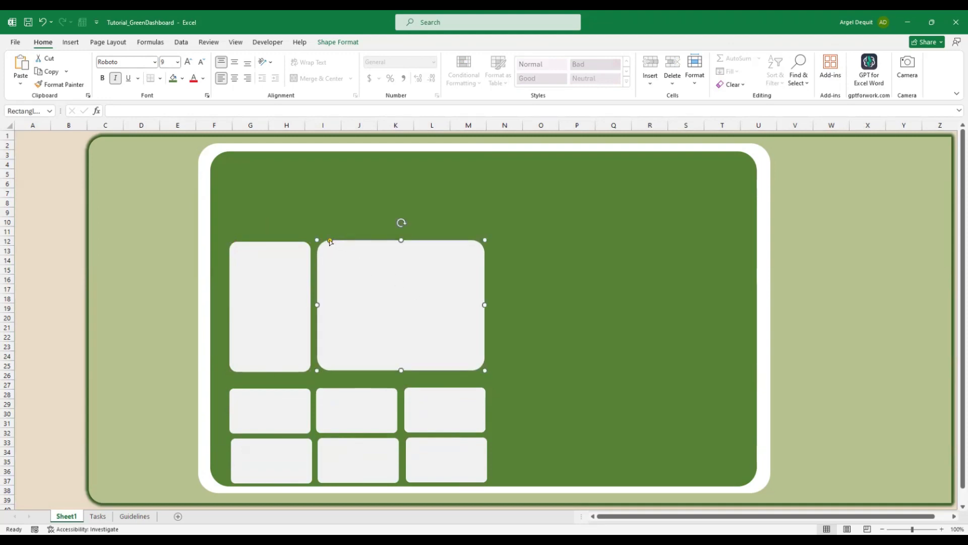
left_click_drag(330, 240, 326, 244)
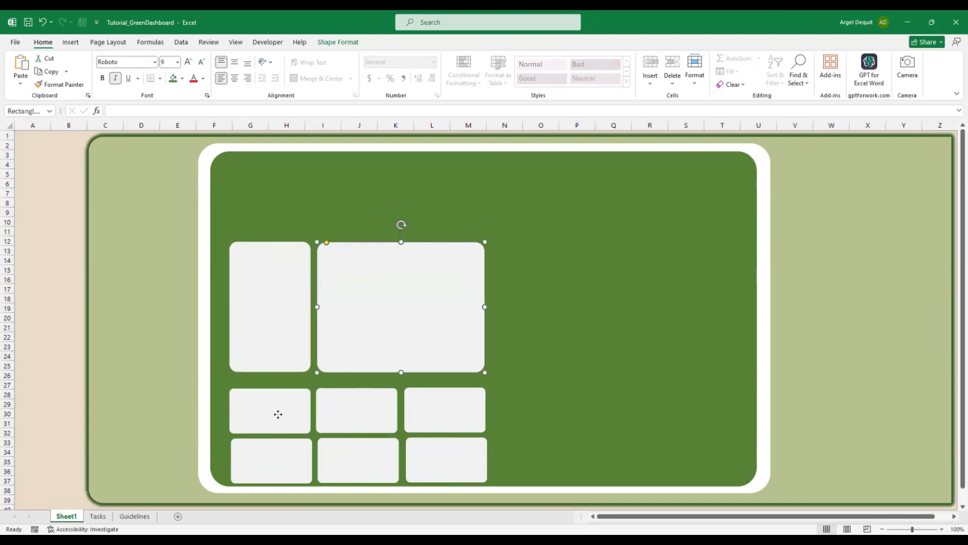
Move all six small cards up closer to the cards above
left_click(277, 413)
left_click(343, 427, "shift")
left_click(428, 419, "shift")
left_click(431, 456, "shift")
left_click(360, 463, "shift")
left_click(294, 463, "shift")
left_click_drag(368, 458, 368, 449)
Duplicate the large card and stretch the copy to fill the panel's right side
left_click(557, 339)
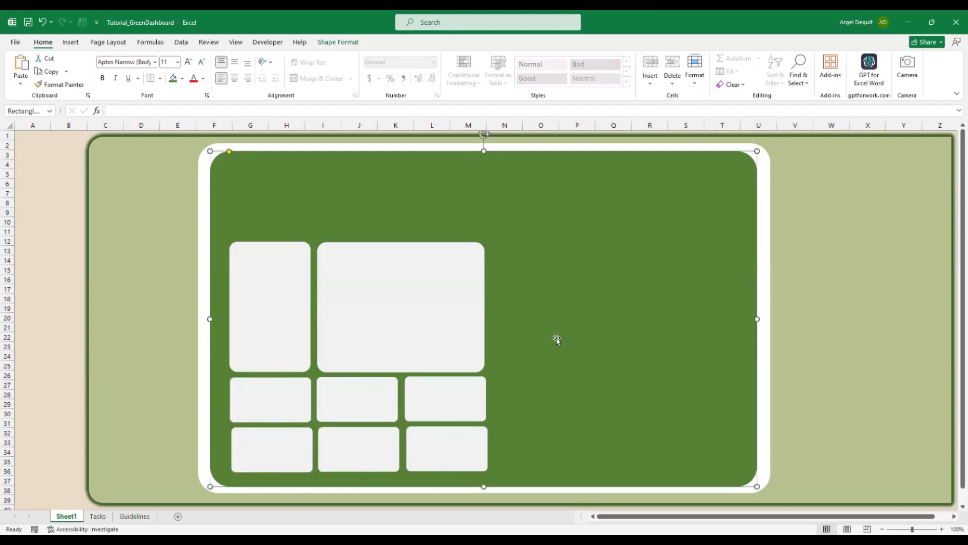
left_click_drag(450, 264, 523, 269)
key("ctrl+z")
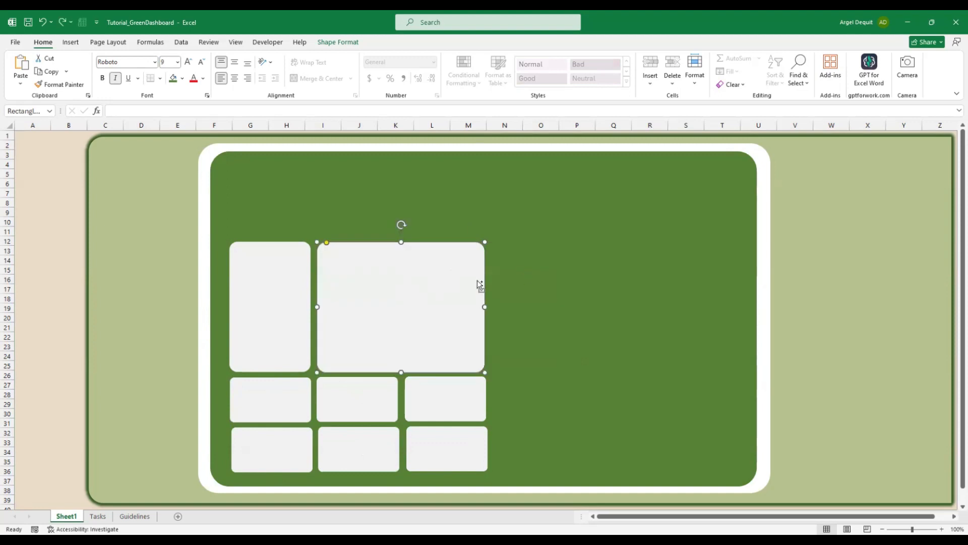
key("ctrl+d")
left_click_drag(466, 283, 627, 277)
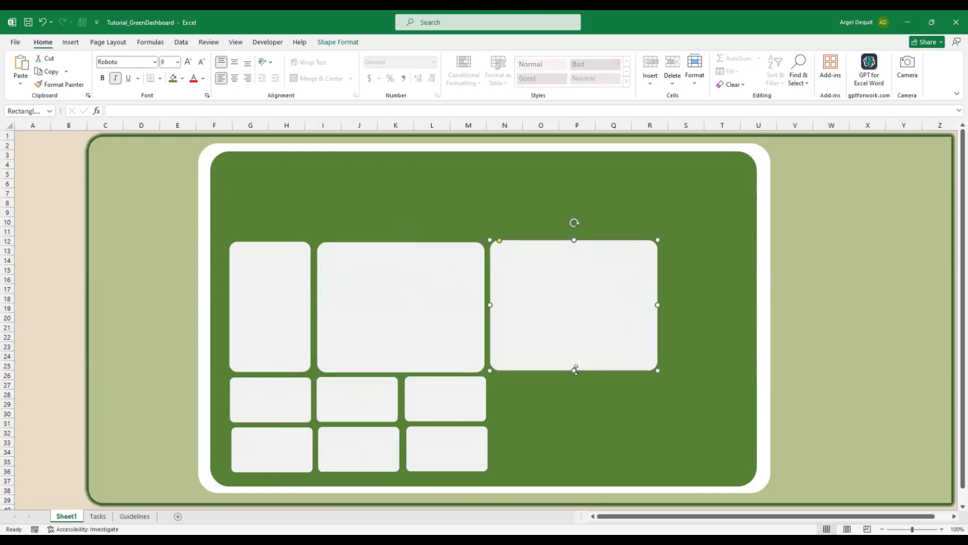
mouse_move(574, 373)
left_mouse_down()
mouse_move(575, 473)
mouse_move(579, 374)
left_mouse_up()
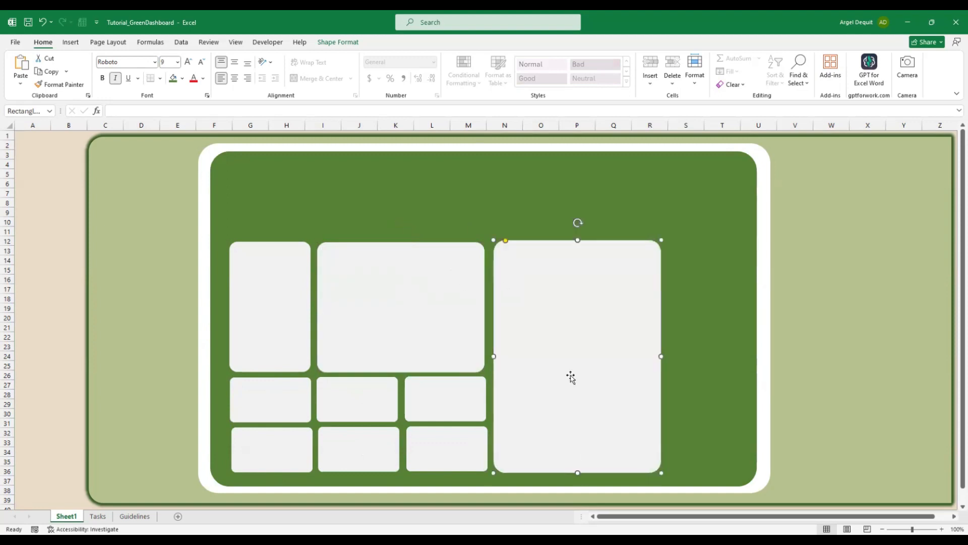
left_click_drag(661, 357, 749, 361)
Nudge the bottom-row small cards into line with each other
key("alt+Tab")
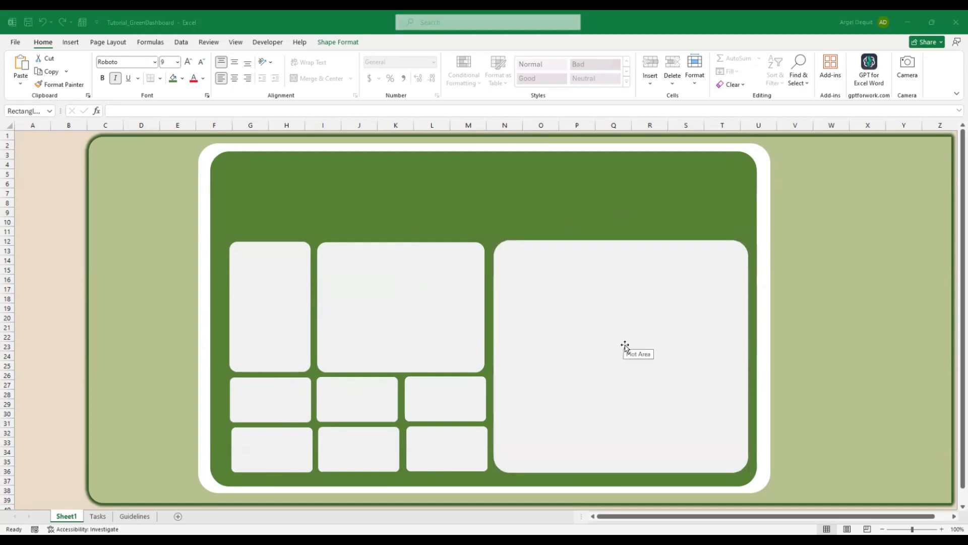
left_click(433, 444)
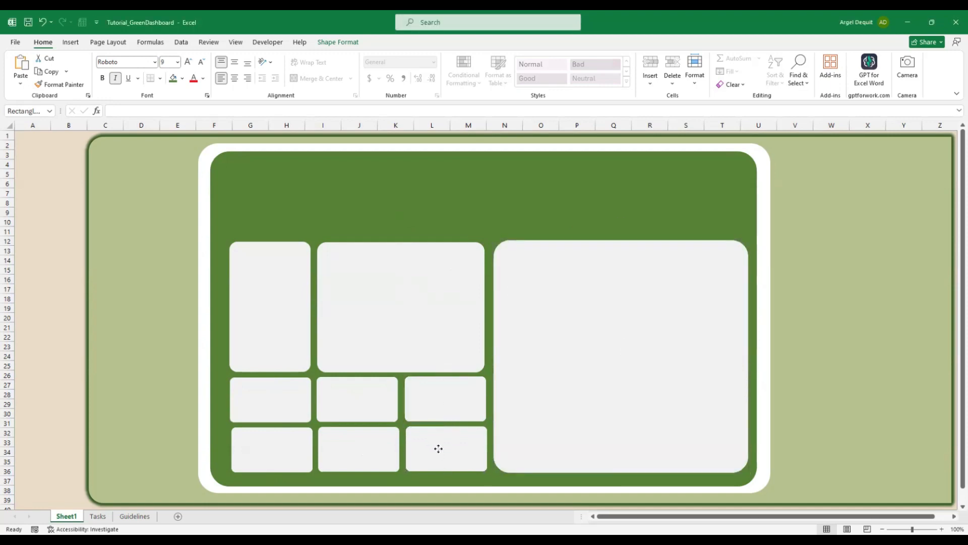
left_click_drag(367, 449, 366, 450)
left_click(288, 452)
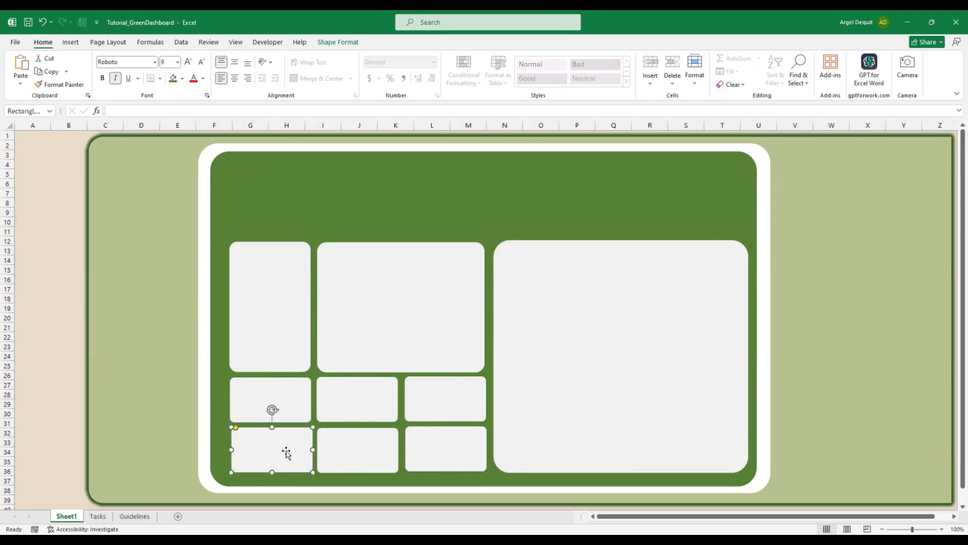
left_click_drag(287, 452, 284, 451)
left_click(362, 454)
left_click(426, 457)
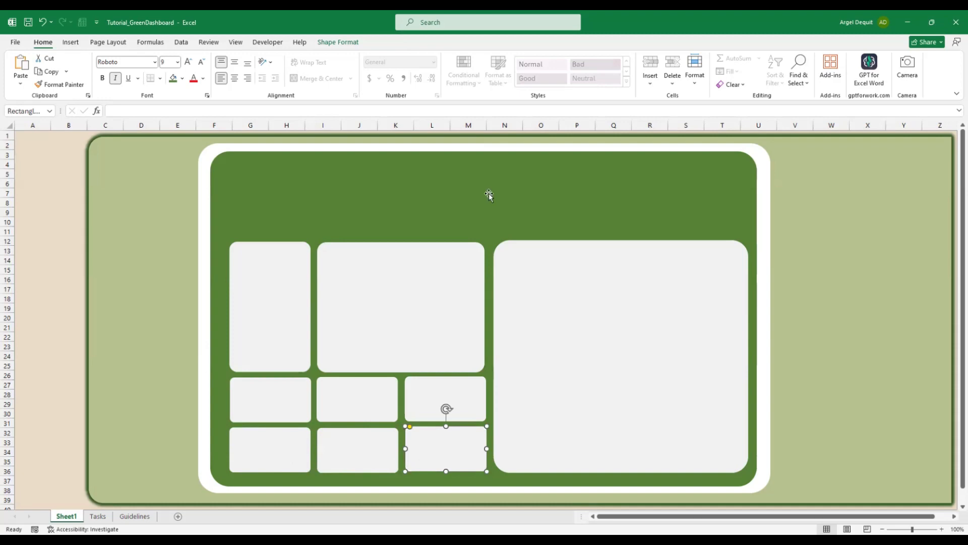
left_click(488, 192)
left_click_drag(445, 402, 440, 402)
left_click(451, 453)
left_click_drag(444, 451, 435, 446)
Align the tall, wide and big right cards along their tops
left_click(48, 138)
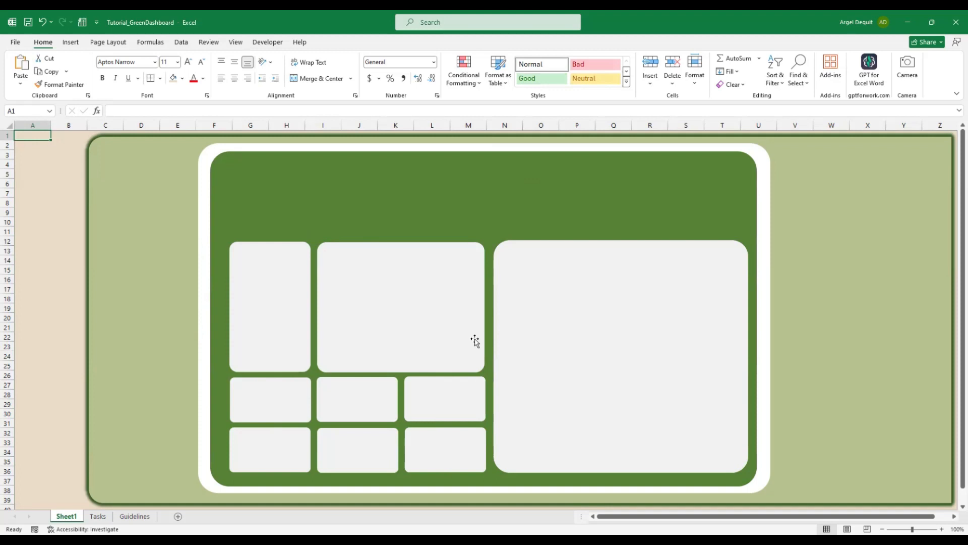
left_click(284, 306)
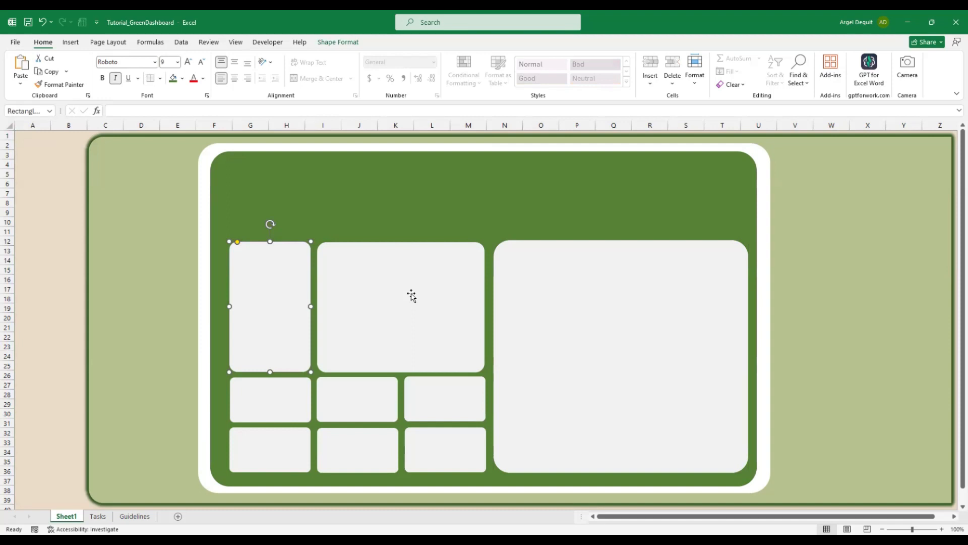
left_click(412, 296, "shift")
left_click(543, 298, "shift")
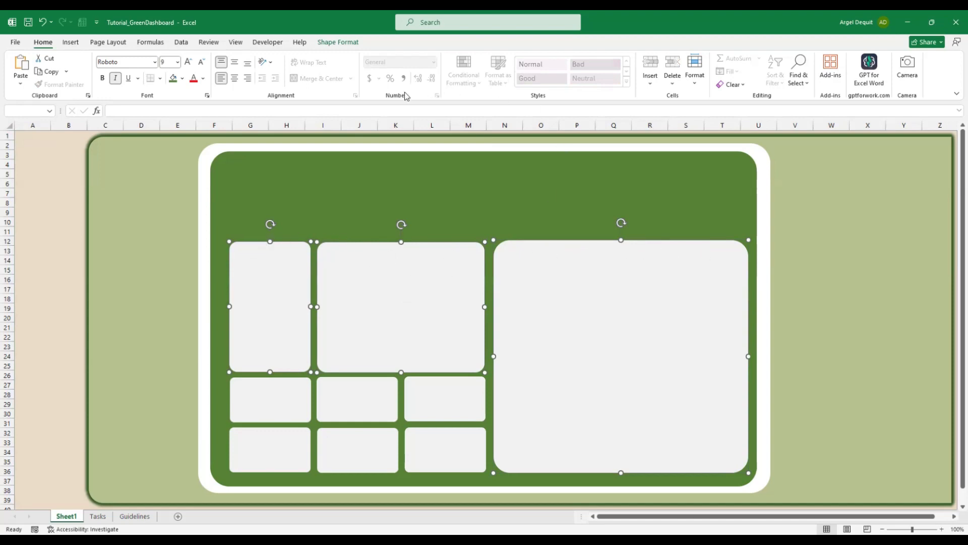
left_click(338, 43)
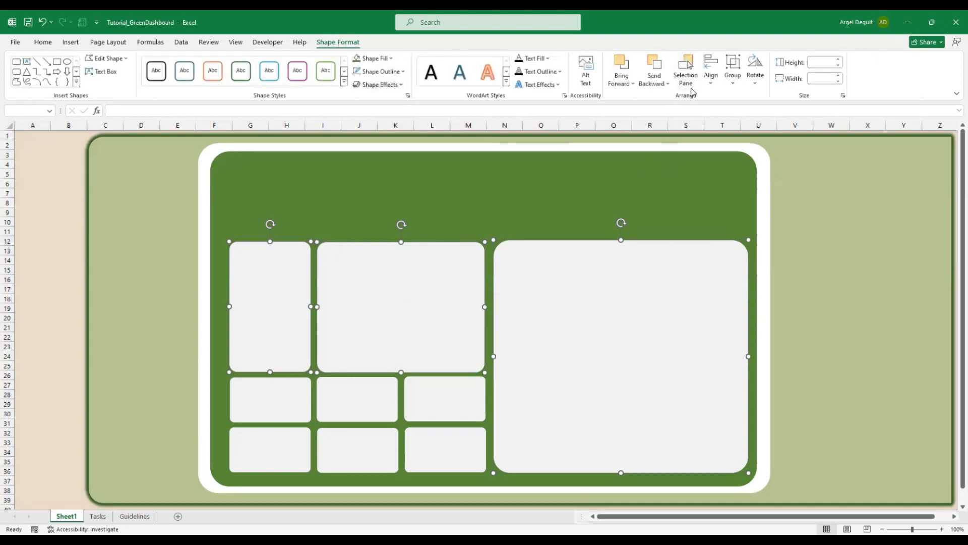
left_click(710, 84)
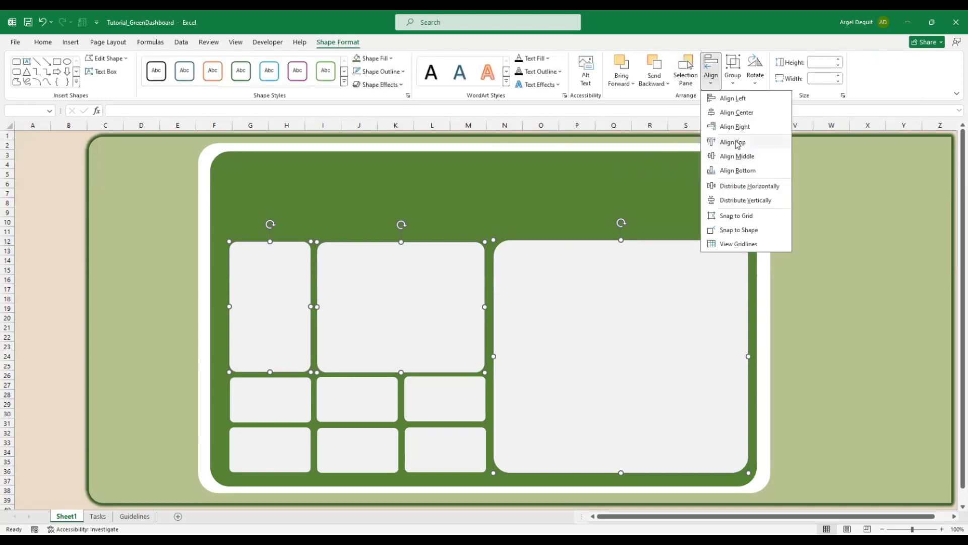
left_click(734, 141)
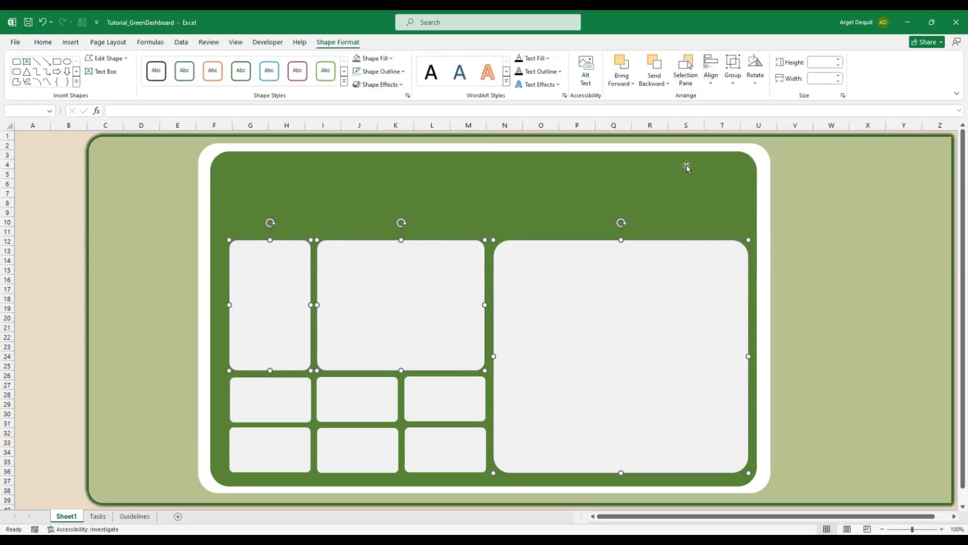
Try top-aligning all six small boxes at once, then undo it
left_click(272, 404)
left_click(353, 398, "shift")
left_click(440, 402, "shift")
left_click(440, 454, "shift")
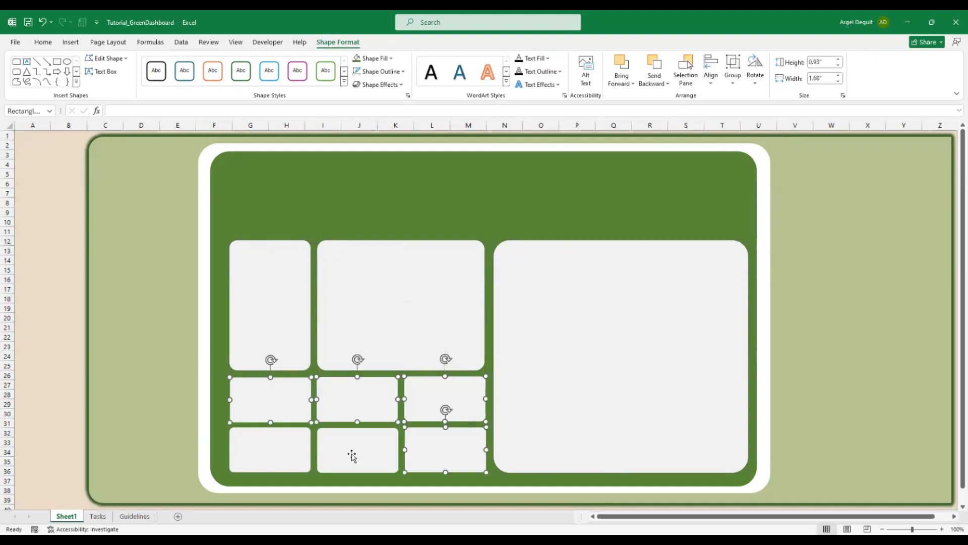
left_click(351, 456, "shift")
left_click(265, 446, "shift")
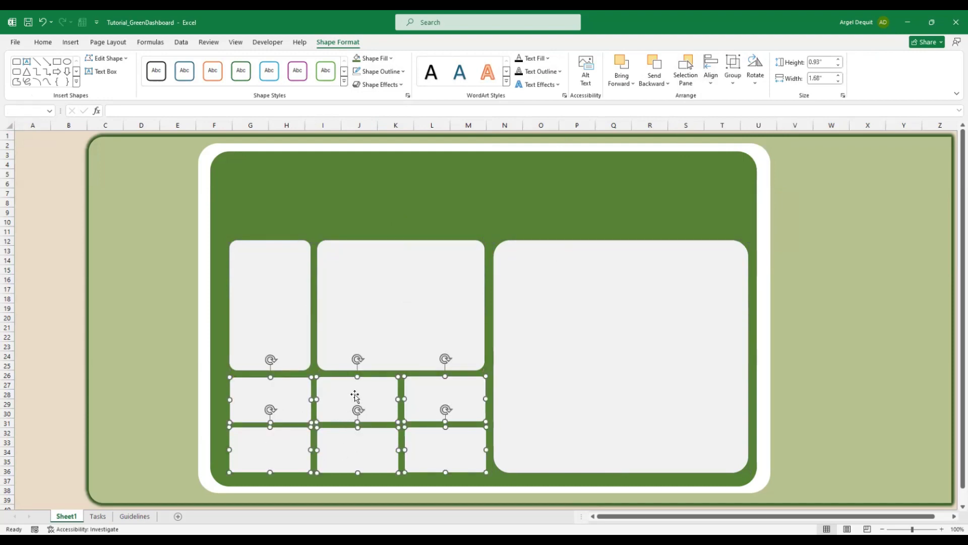
left_click(711, 81)
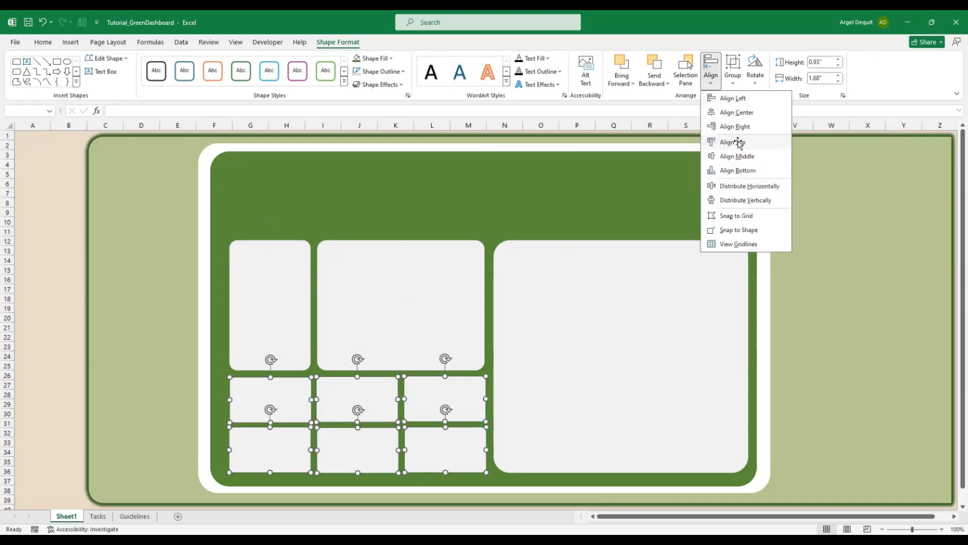
left_click(736, 144)
key("ctrl+z")
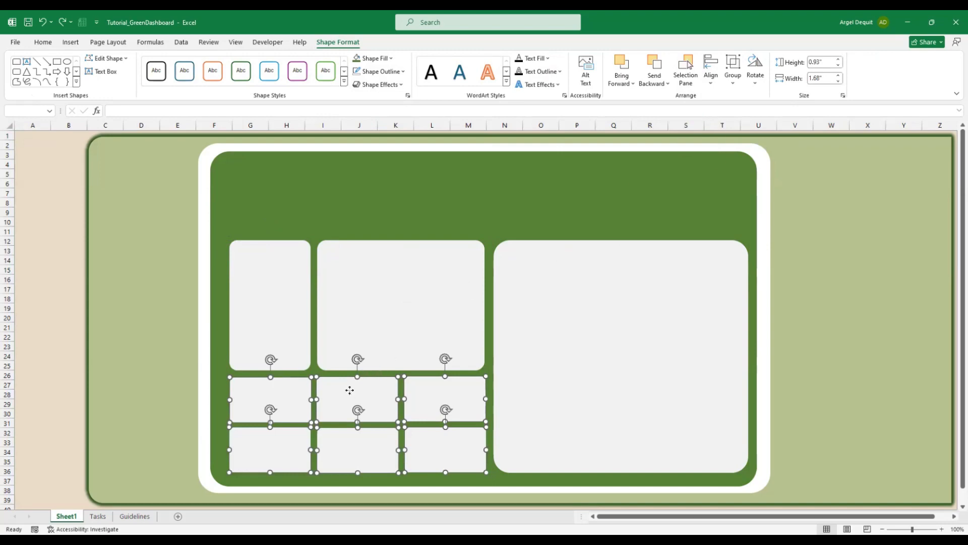
Top-align the three middle-row small boxes
left_click(34, 290)
left_click(244, 391)
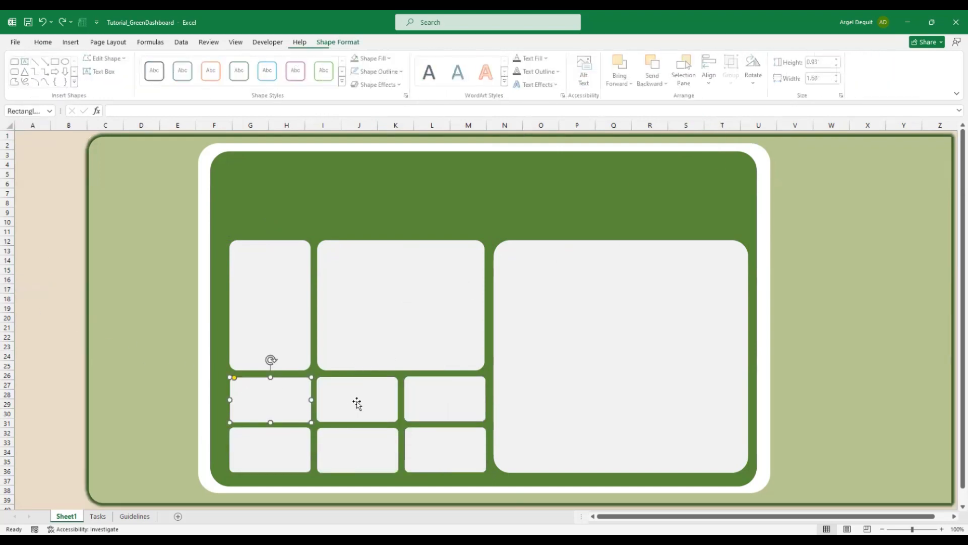
left_click(357, 403, "ctrl")
left_click(420, 407, "ctrl")
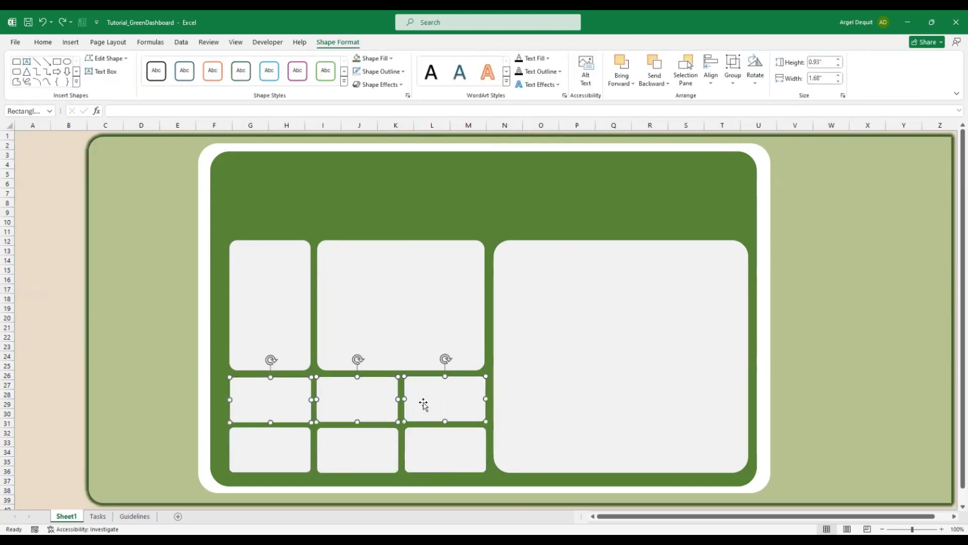
left_click(711, 81)
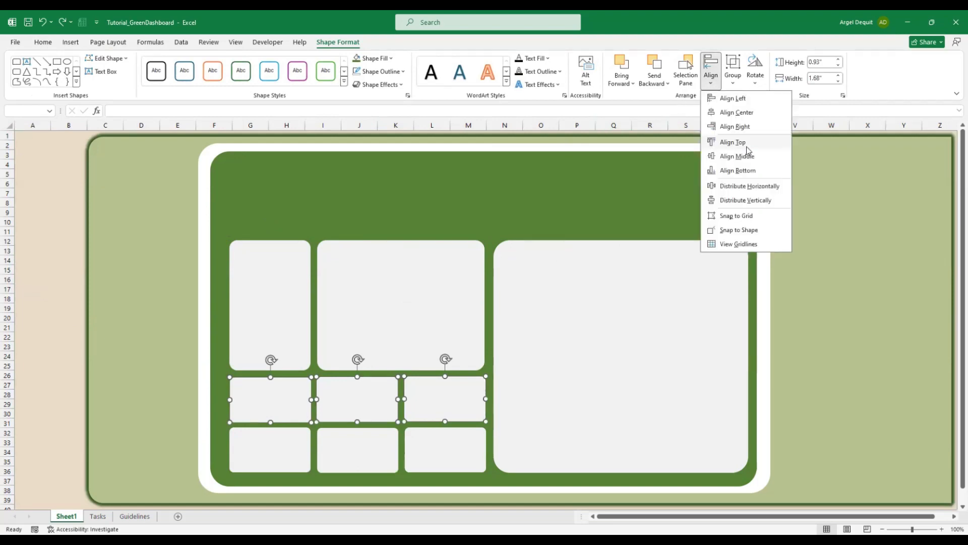
left_click(746, 143)
Top-align the three bottom-row small boxes
left_click(275, 450)
left_click(359, 444, "ctrl")
left_click(430, 455, "ctrl")
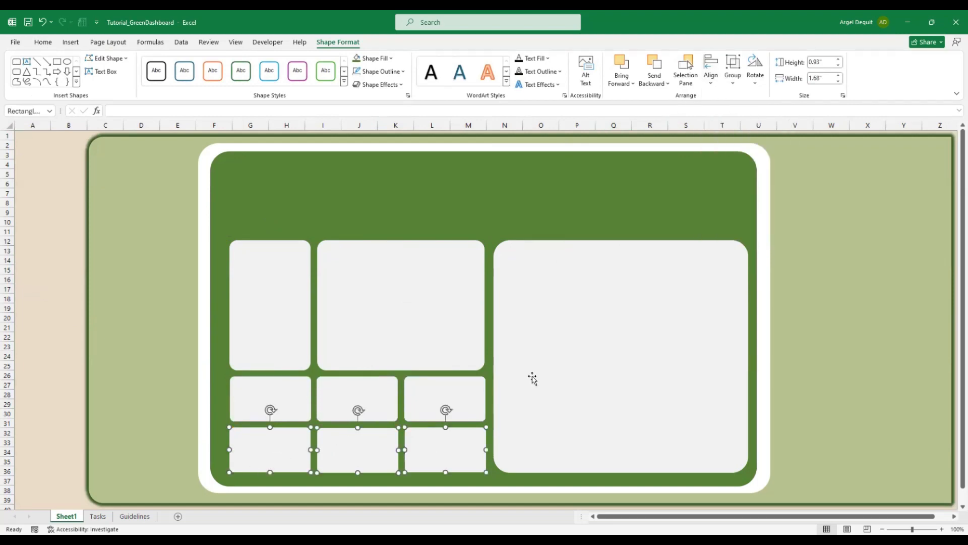
left_click(713, 85)
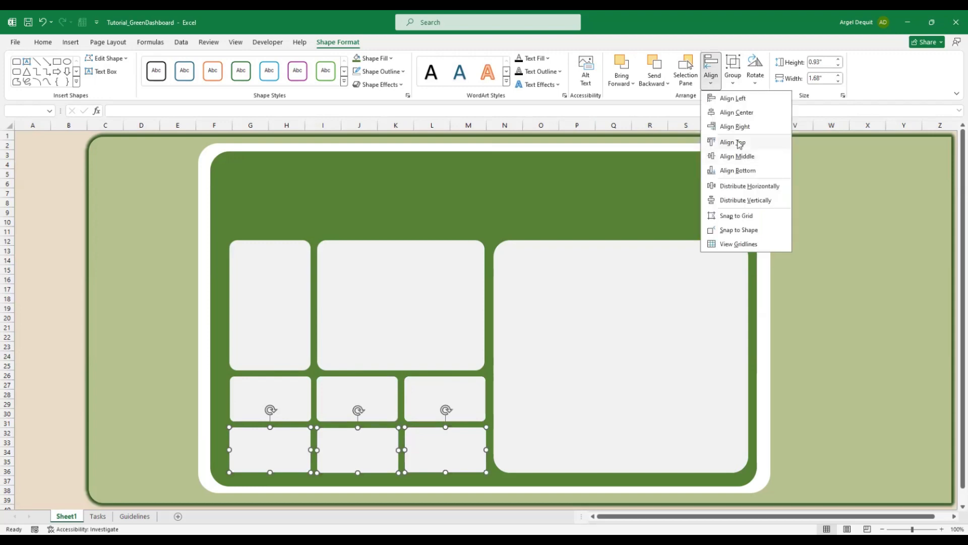
left_click(739, 142)
Distribute the three left-column boxes vertically for even spacing
left_click(257, 316)
left_click(277, 409, "ctrl")
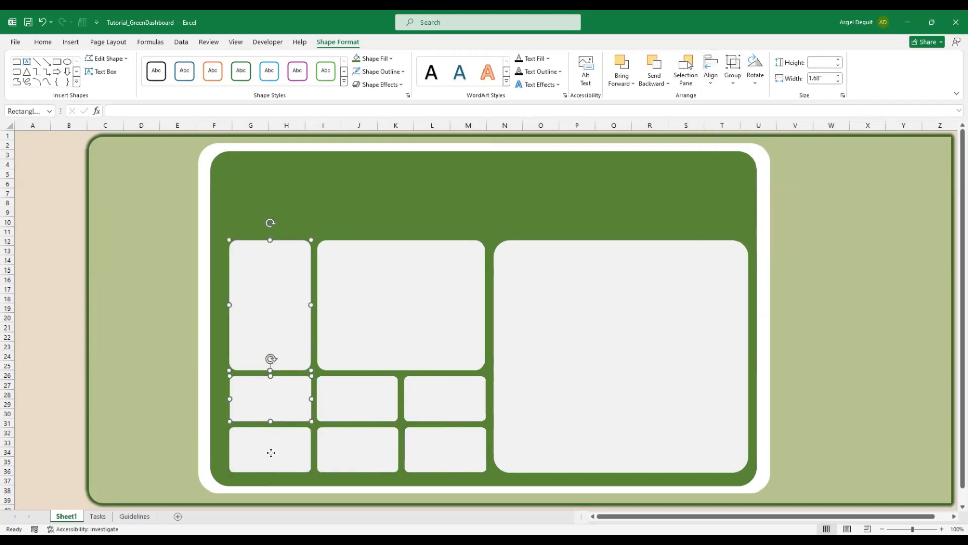
left_click(270, 452, "ctrl")
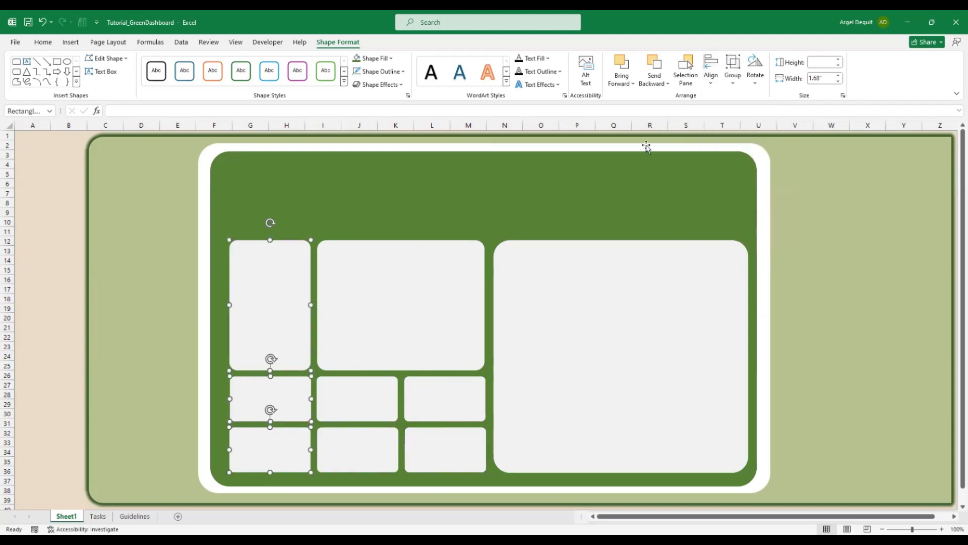
left_click(713, 86)
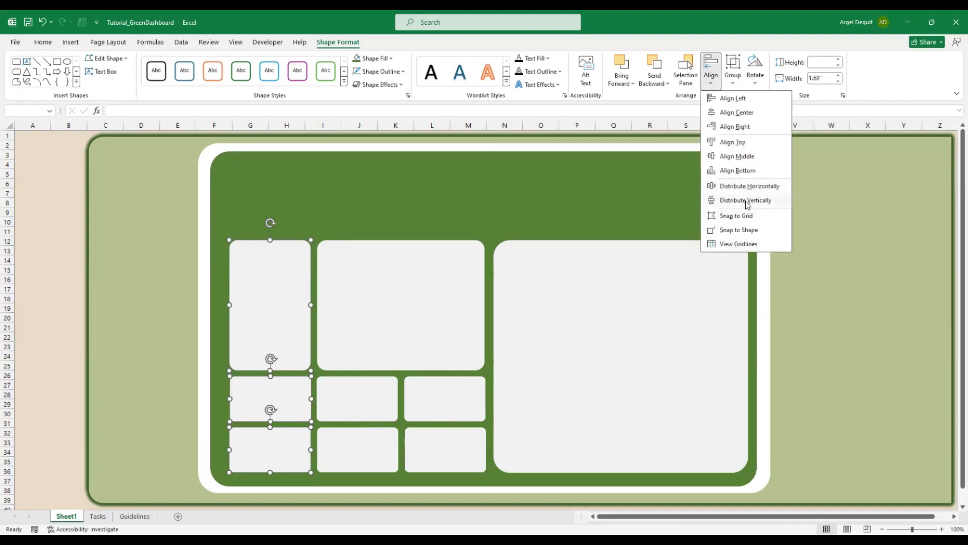
left_click(747, 200)
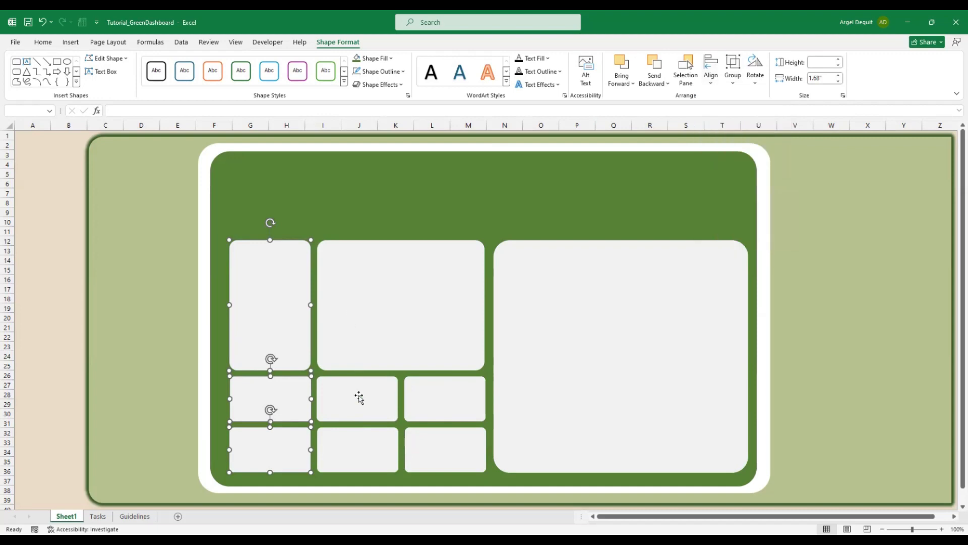
left_click(359, 398)
left_click(355, 453)
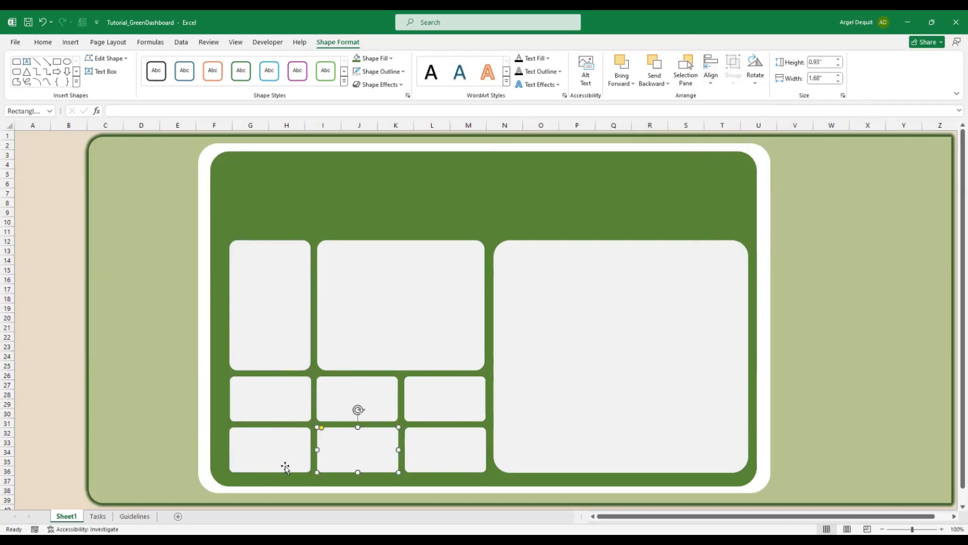
left_click(37, 138)
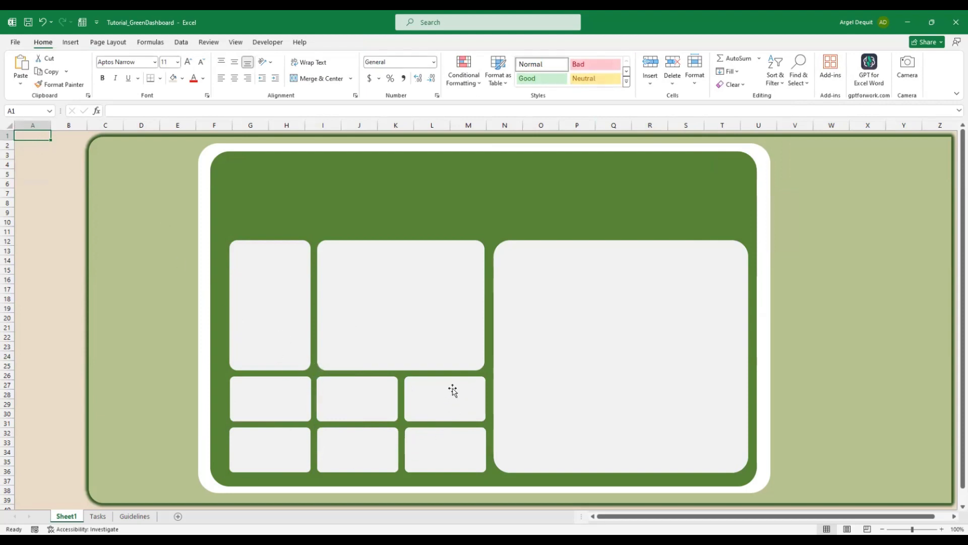
Group the tall box, large box and six small boxes into one group
left_click(284, 340)
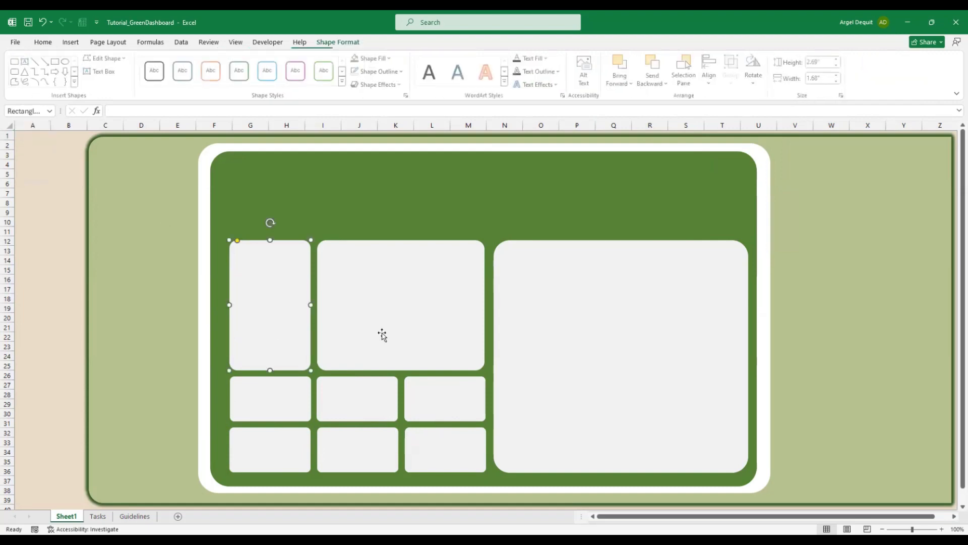
left_click(382, 334, "ctrl")
left_click(269, 414, "ctrl")
left_click(344, 414, "ctrl")
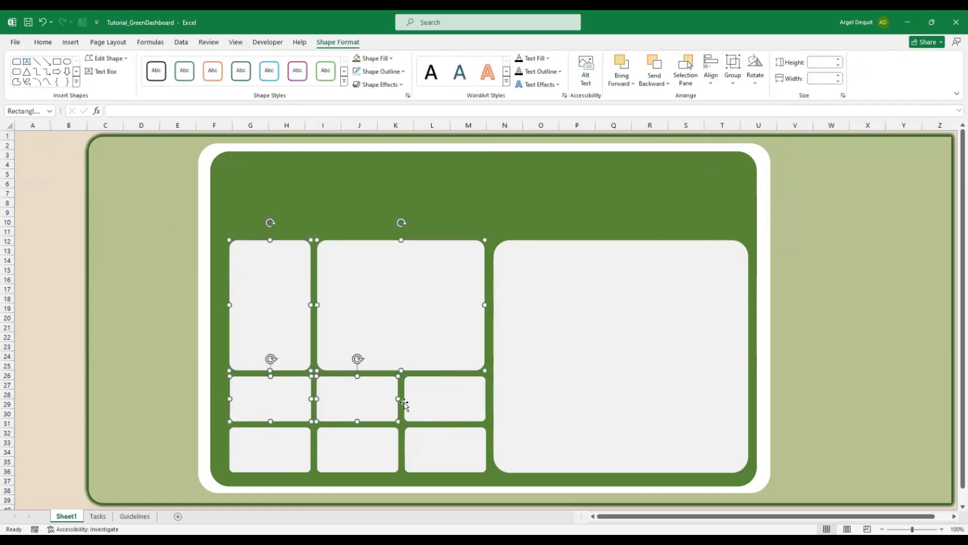
left_click(424, 401, "ctrl")
left_click(431, 449, "ctrl")
left_click(339, 456, "ctrl")
left_click(274, 459, "ctrl")
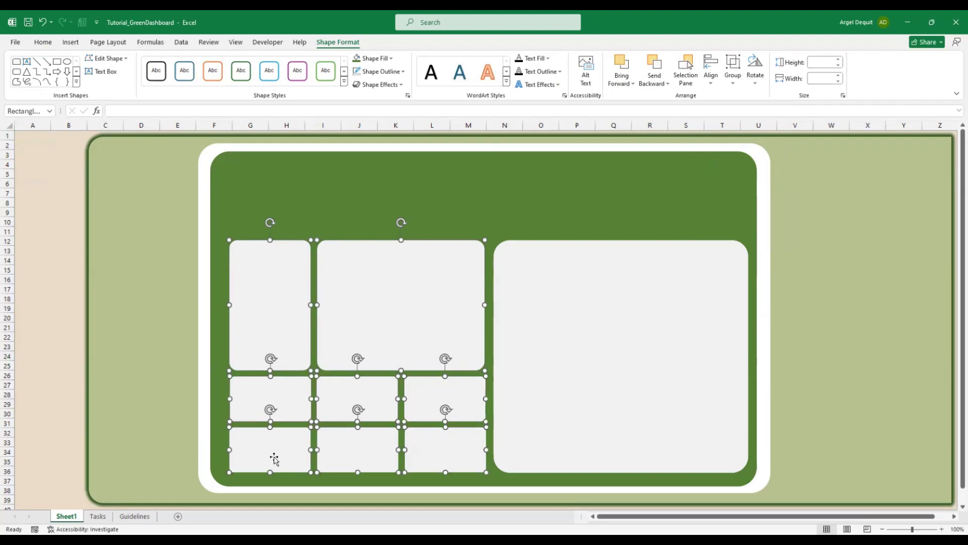
right_click(355, 399)
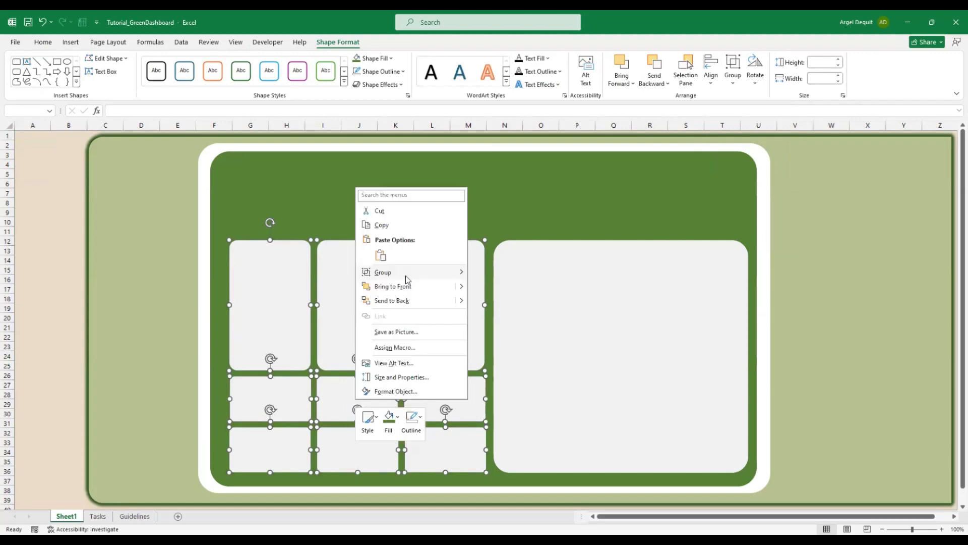
left_click(482, 270)
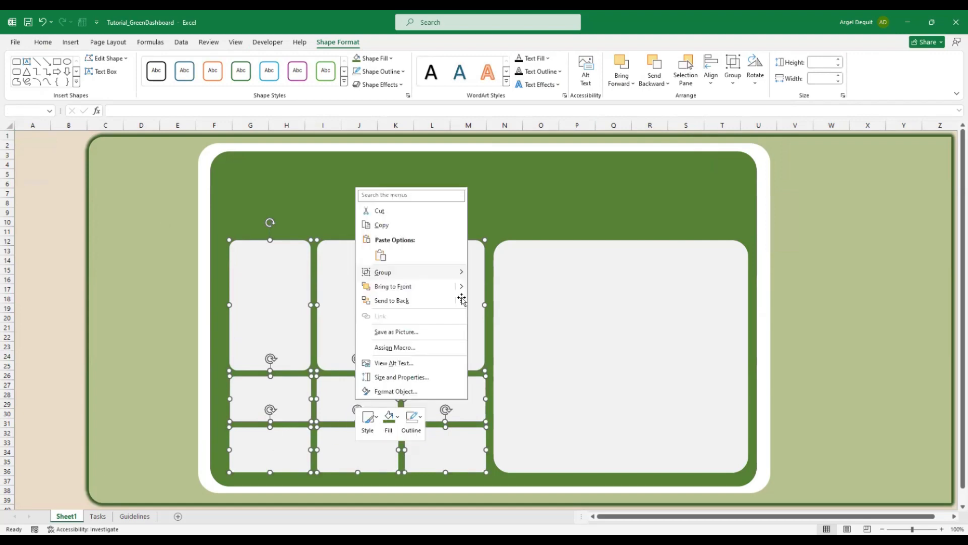
Reselect the new group, undo an accidental nudge, and deselect it
left_click(40, 134)
left_click(487, 250)
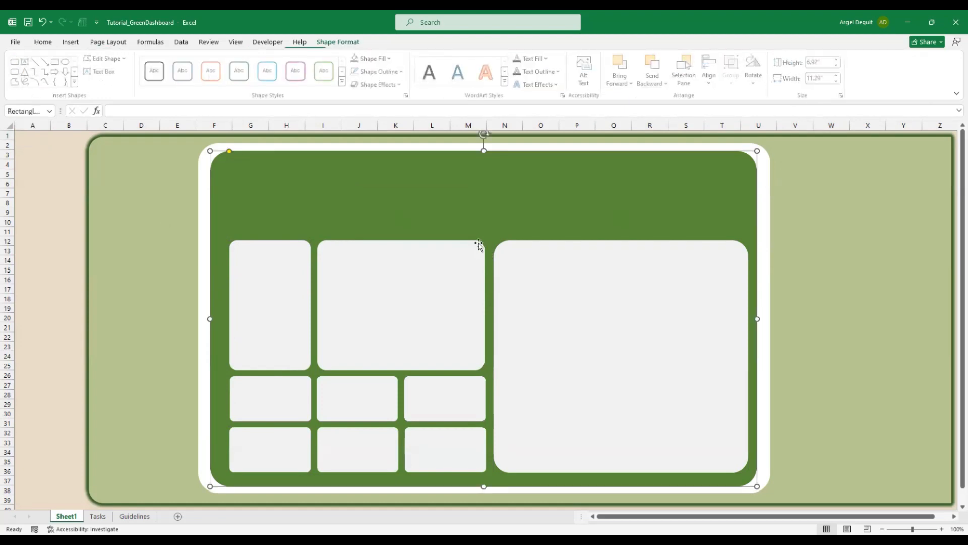
left_click(429, 259)
mouse_move(391, 275)
left_mouse_down()
mouse_move(391, 247)
mouse_move(390, 274)
mouse_move(385, 259)
left_mouse_up()
key("ctrl+z")
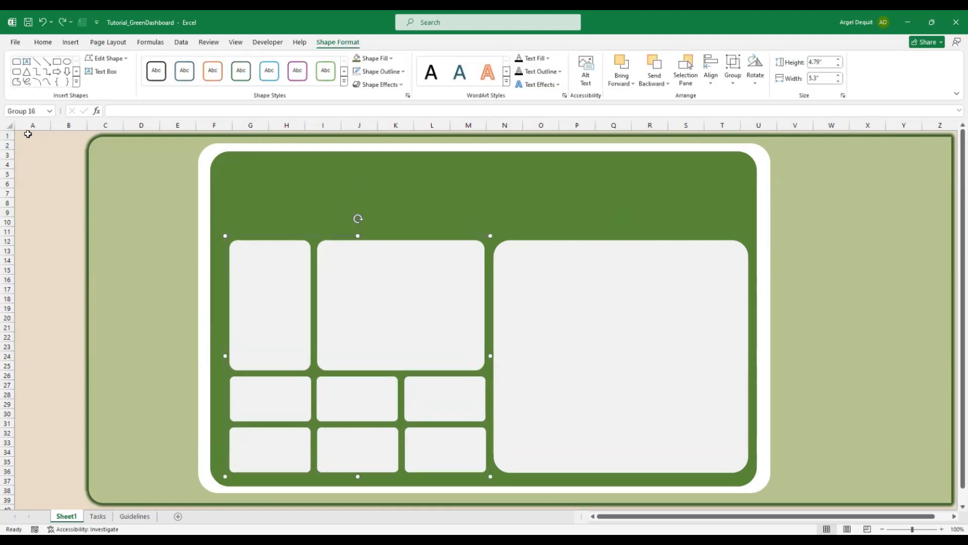
left_click(28, 134)
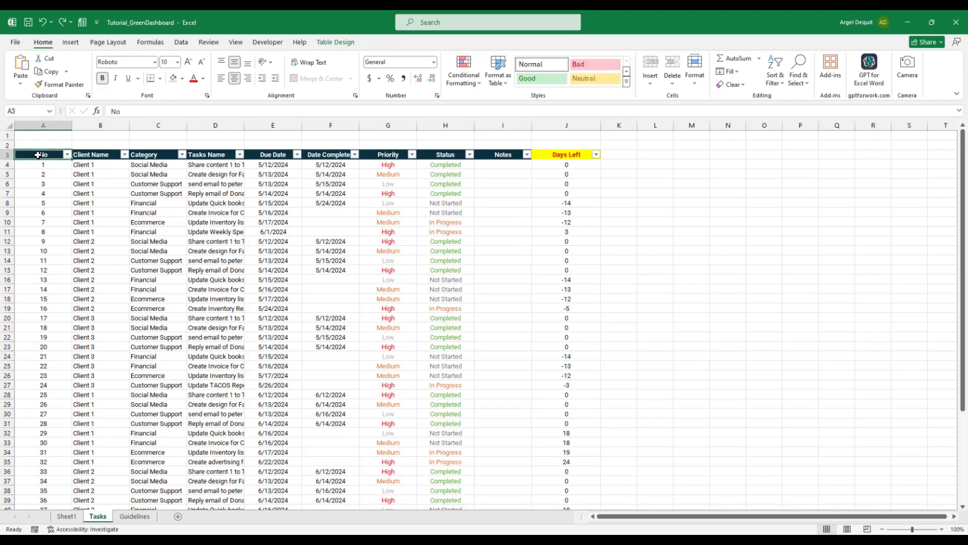
left_click_drag(38, 155, 576, 335)
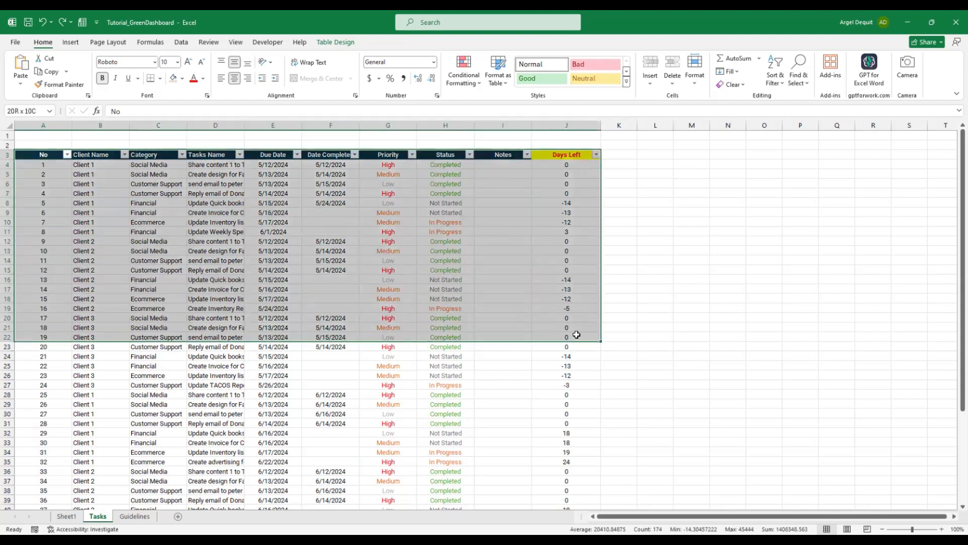
left_click_drag(43, 155, 543, 226)
left_click_drag(50, 155, 572, 200)
key("ctrl+shift+Down")
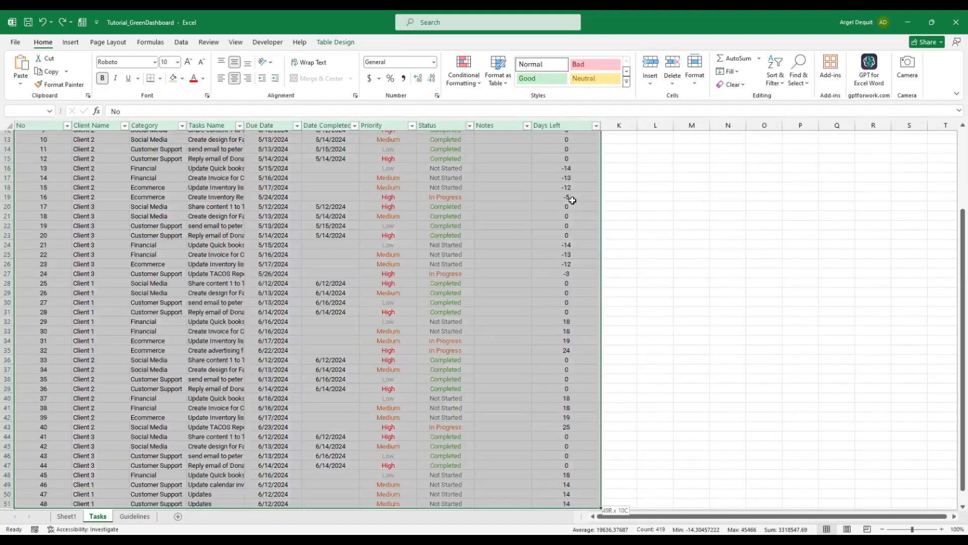
scroll(572, 201, "up", 2)
scroll(404, 238, "up", 2)
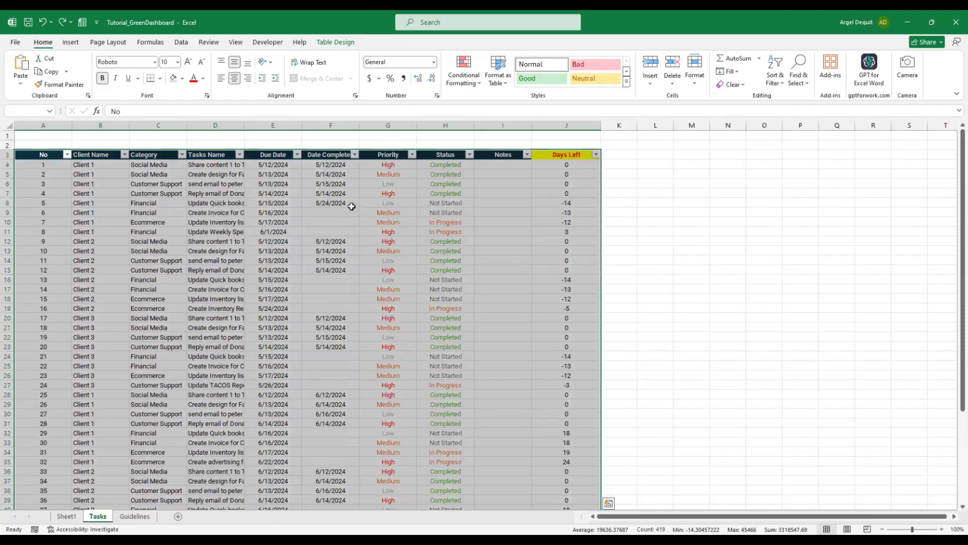
left_click_drag(49, 155, 552, 418)
scroll(552, 418, "down", 7)
left_click(555, 413, "shift")
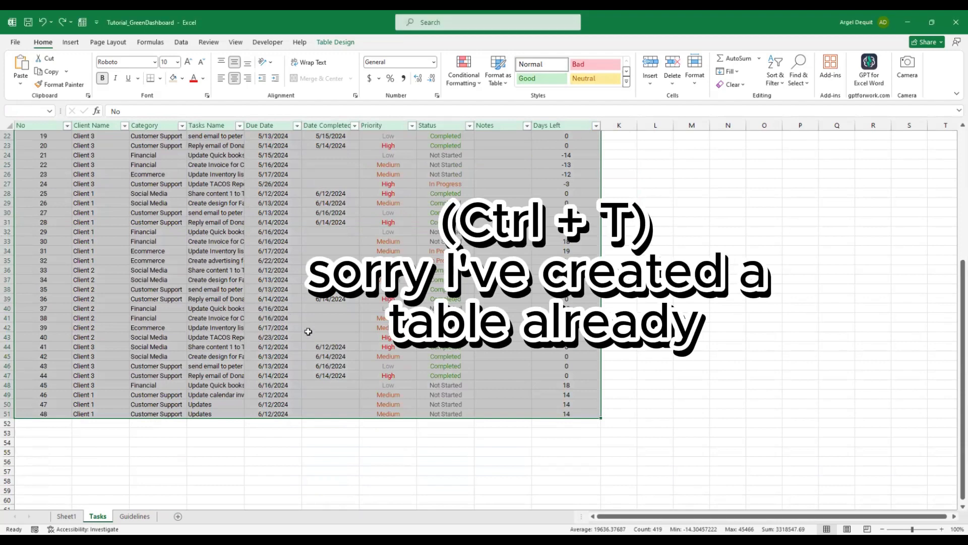
scroll(308, 331, "up", 7)
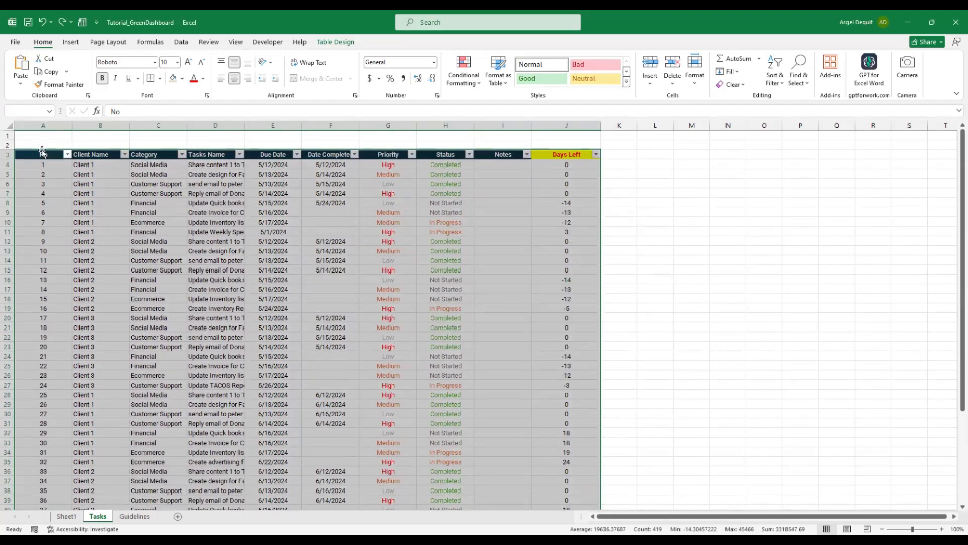
left_click_drag(41, 153, 554, 426)
left_click(180, 45)
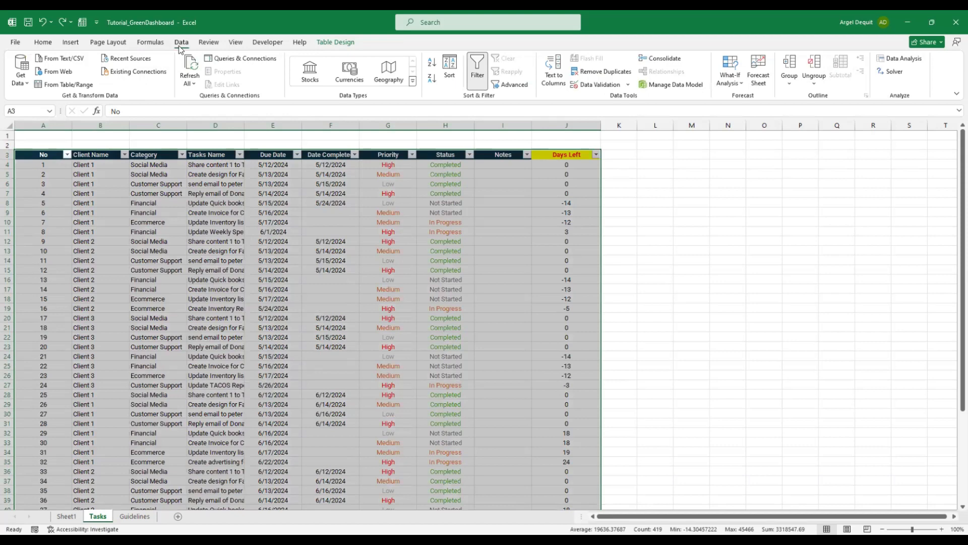
left_click(150, 43)
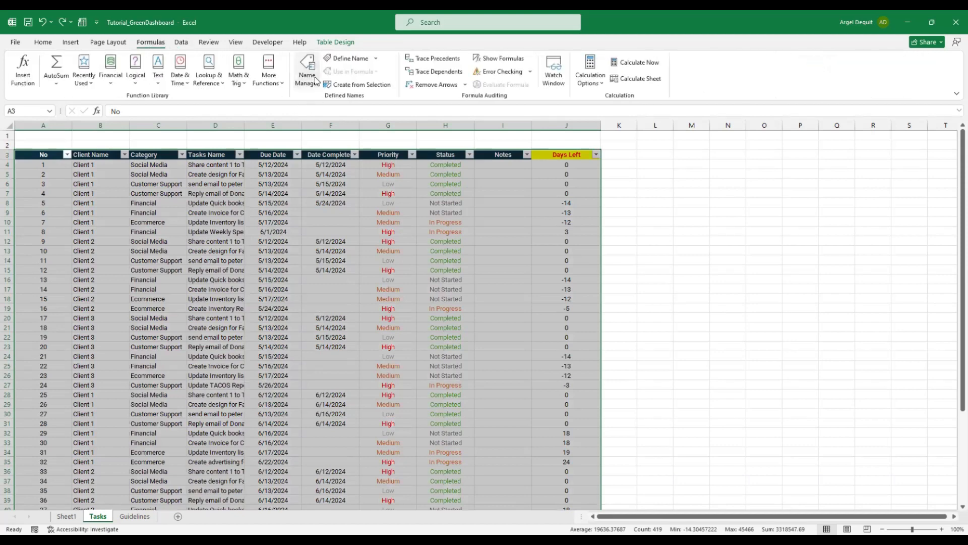
left_click(307, 76)
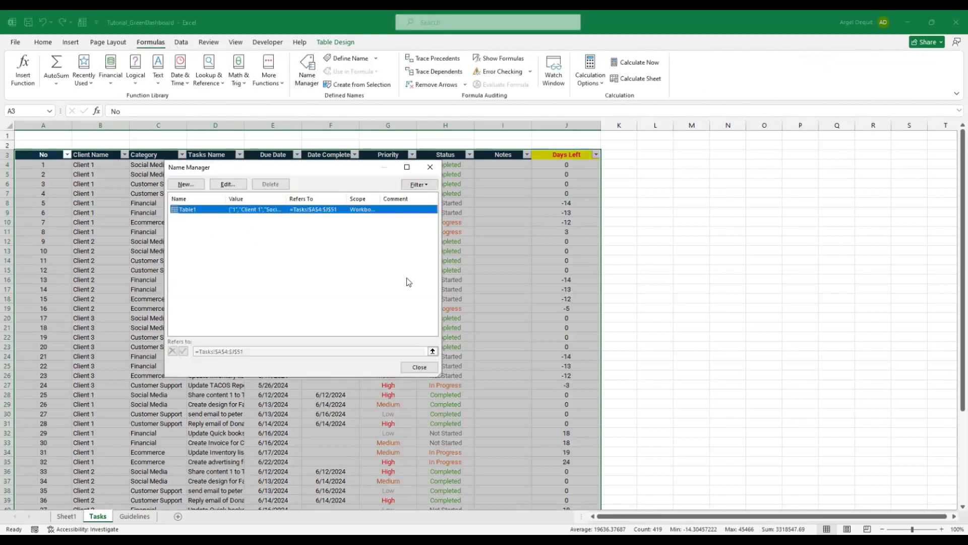
left_click(418, 369)
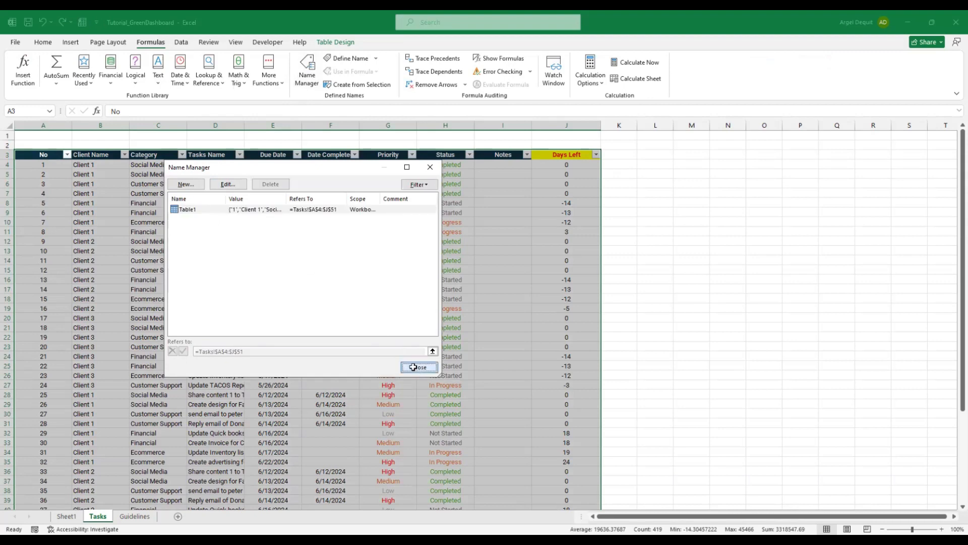
left_click(417, 368)
left_click(48, 156)
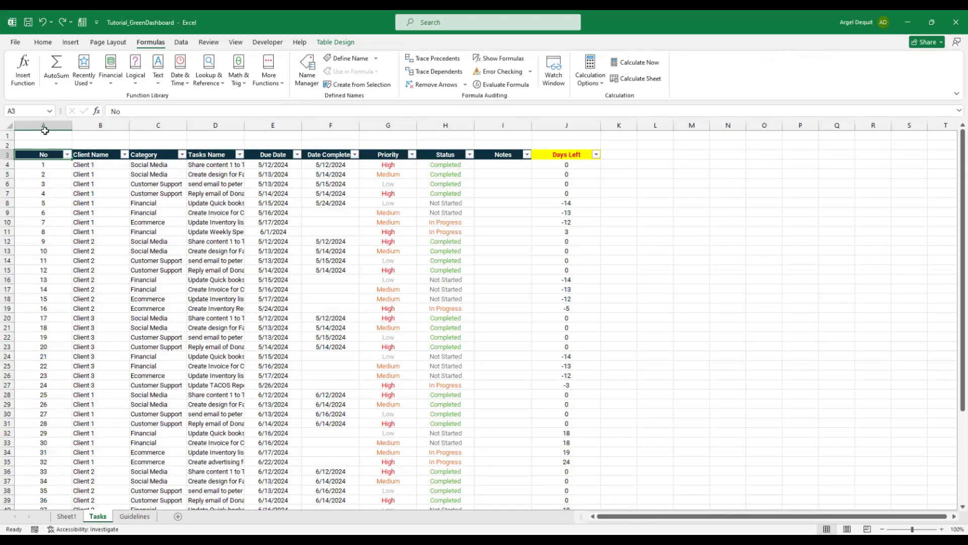
left_click_drag(40, 153, 575, 344)
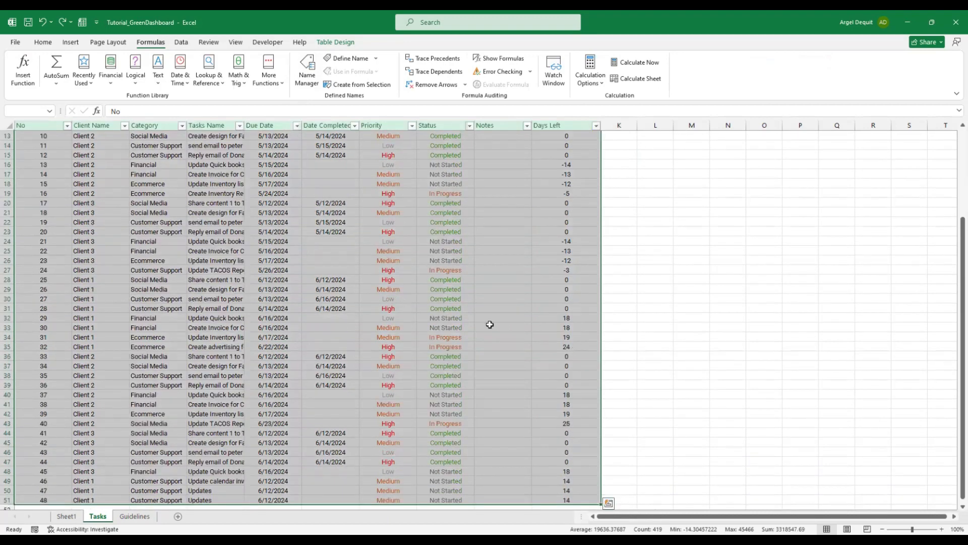
scroll(98, 412, "down", 3)
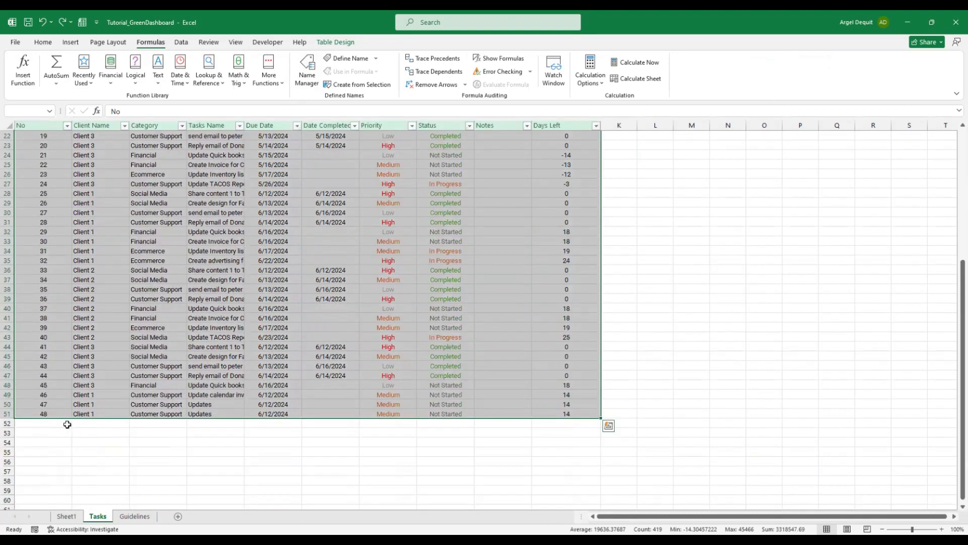
left_click(92, 424)
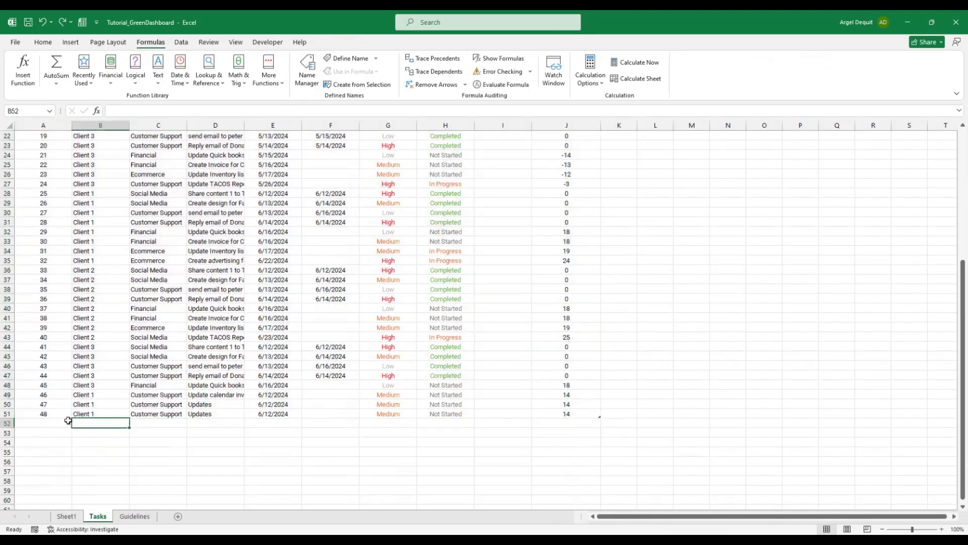
left_click(45, 425)
left_click_drag(43, 423, 563, 449)
left_click(553, 387)
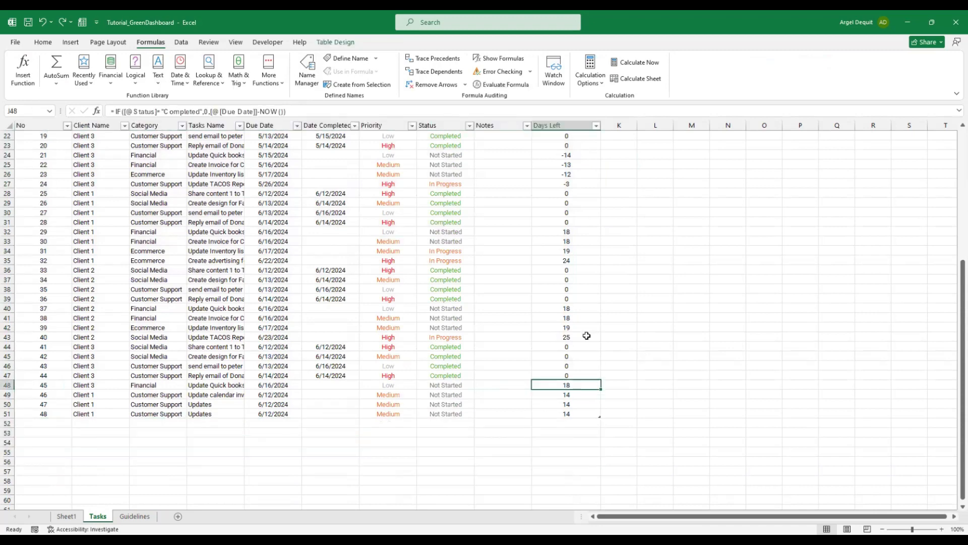
key("ctrl+Up")
scroll(226, 318, "down", 7)
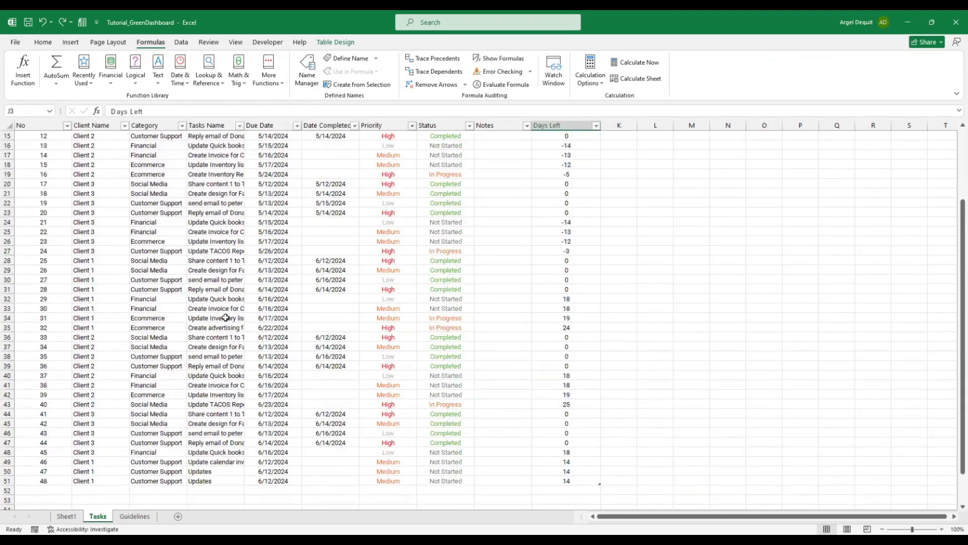
left_click_drag(166, 403, 161, 430)
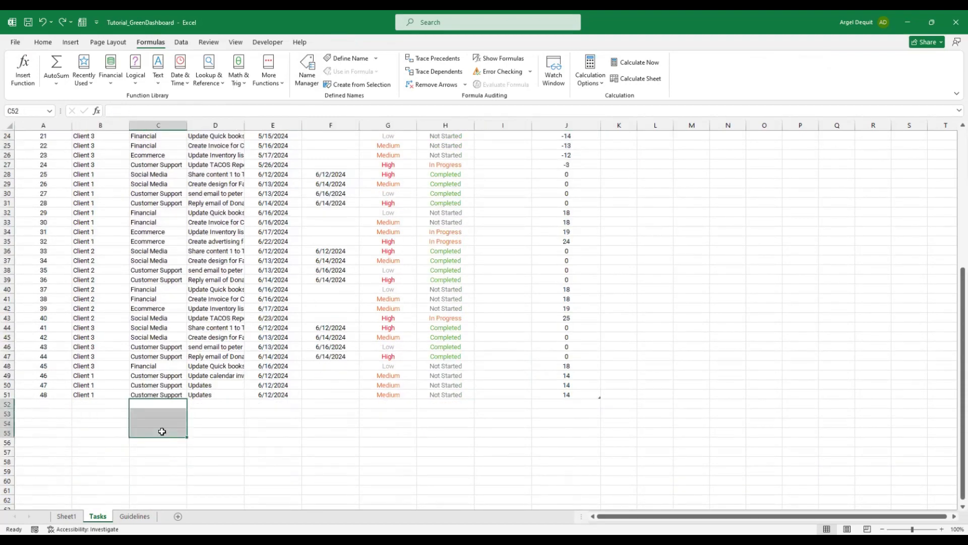
key("shift+space")
left_click(173, 384)
scroll(173, 384, "up", 3)
scroll(173, 384, "up", 5)
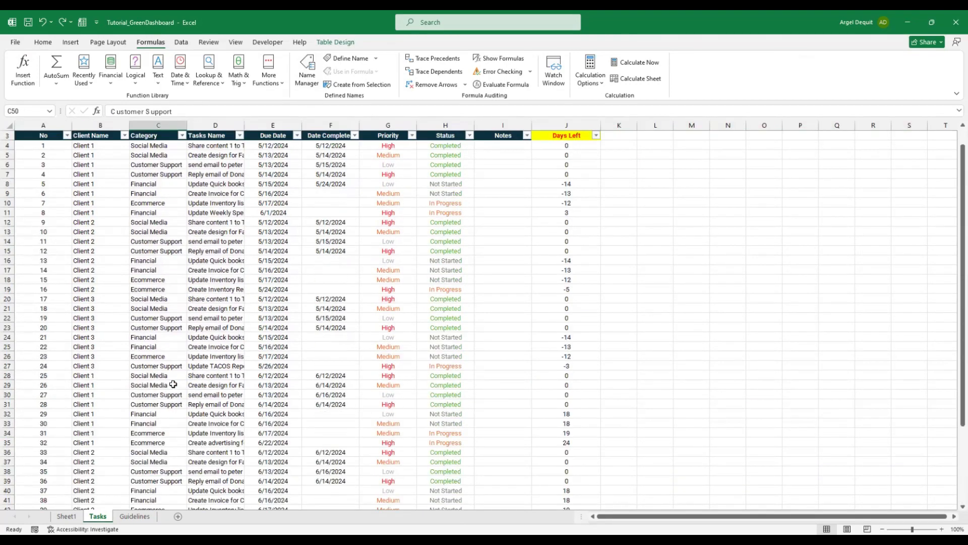
left_click(43, 154)
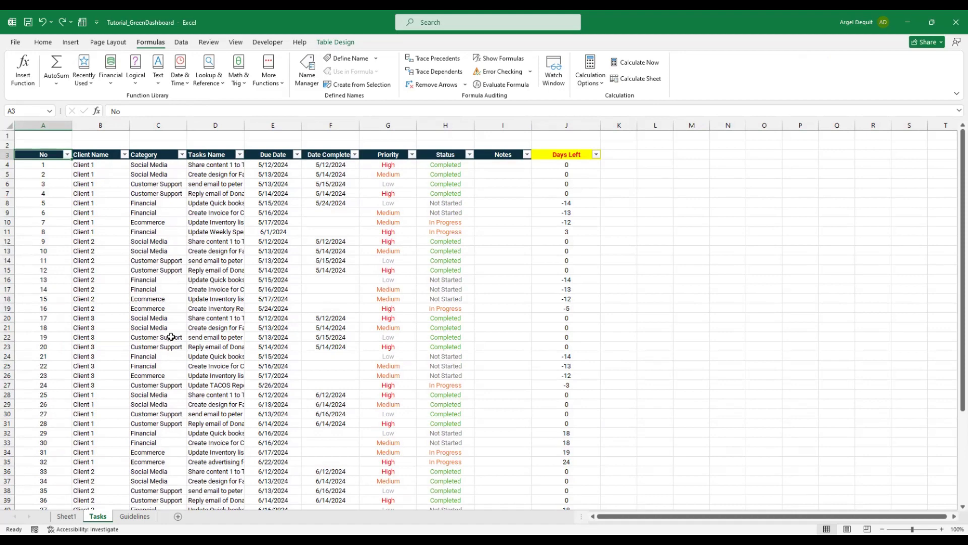
Add a new worksheet and rename it 'Pivot Tables and Charts'
left_click(179, 518)
left_click_drag(127, 520, 125, 522)
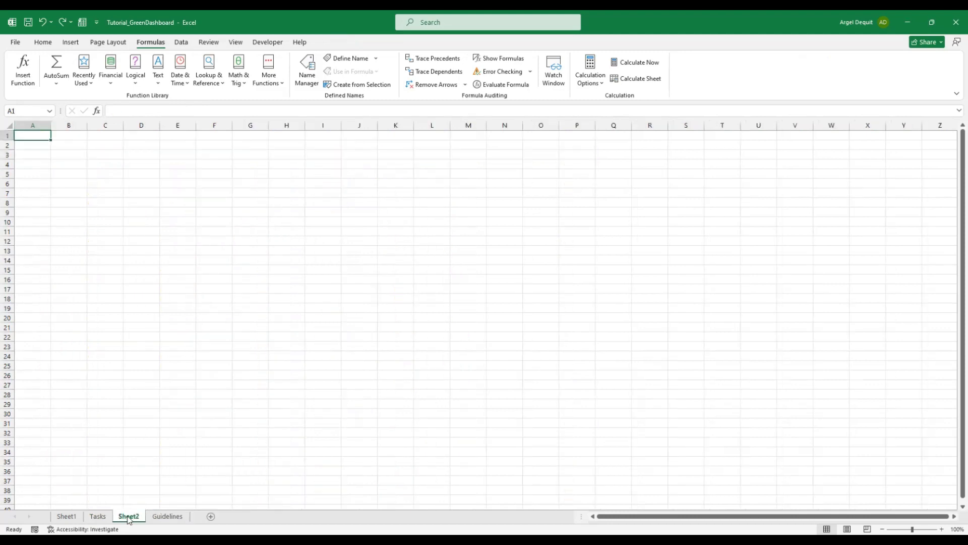
double_click(128, 517)
type("Pivot Table")
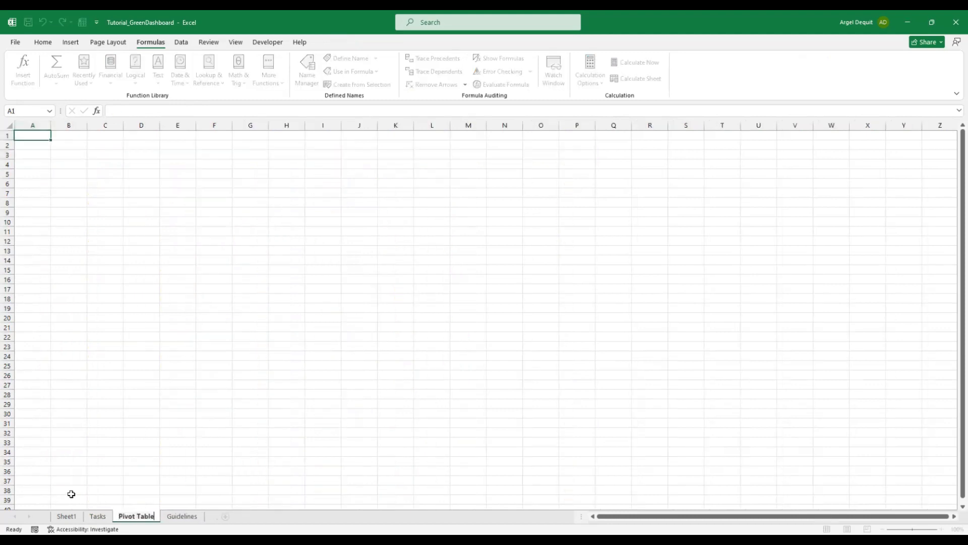
type("s and Charts")
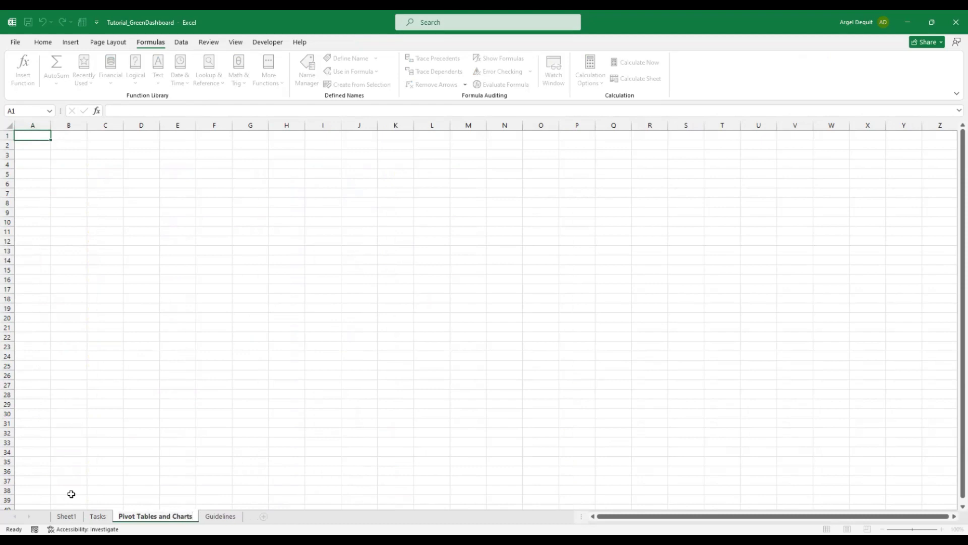
left_click(104, 183)
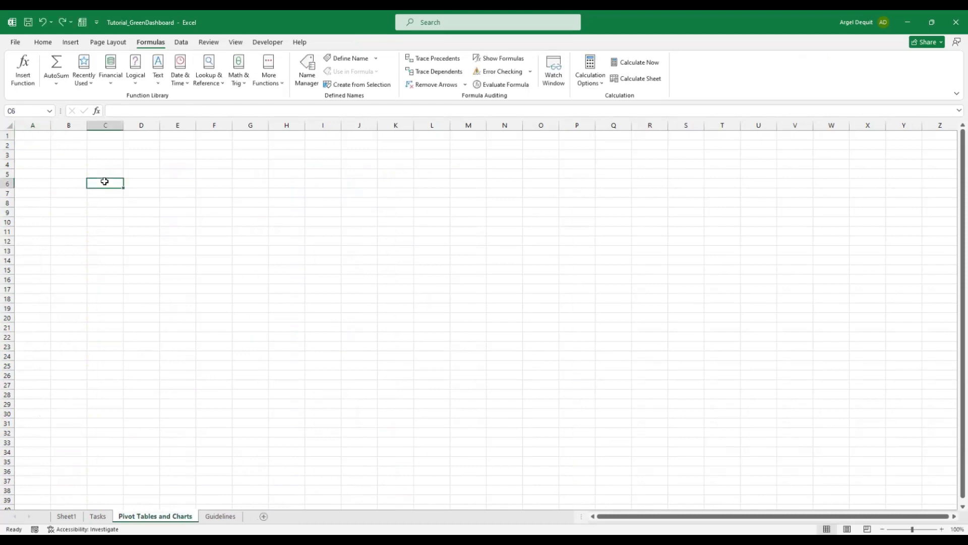
Insert a PivotTable on the existing sheet using Table1 as its source
left_click(71, 43)
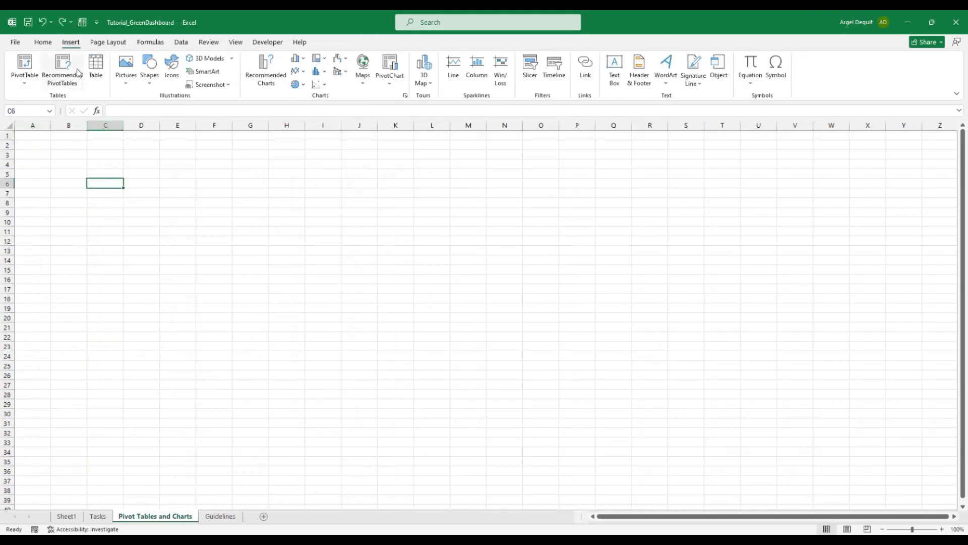
left_click(21, 65)
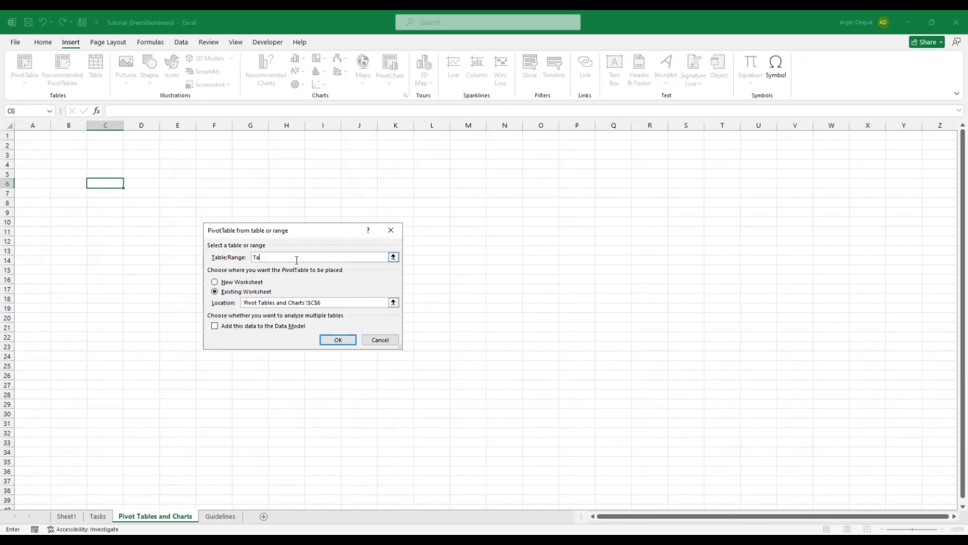
type("Table1")
key("Return")
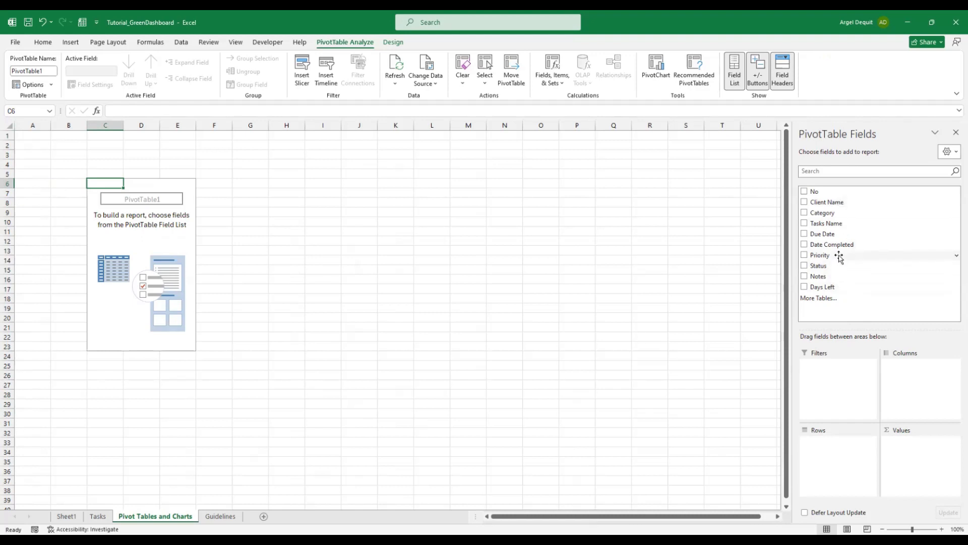
Filter the pivot to High priority, with Status showing In Progress and Not Started but not Completed
left_click_drag(843, 254, 835, 385)
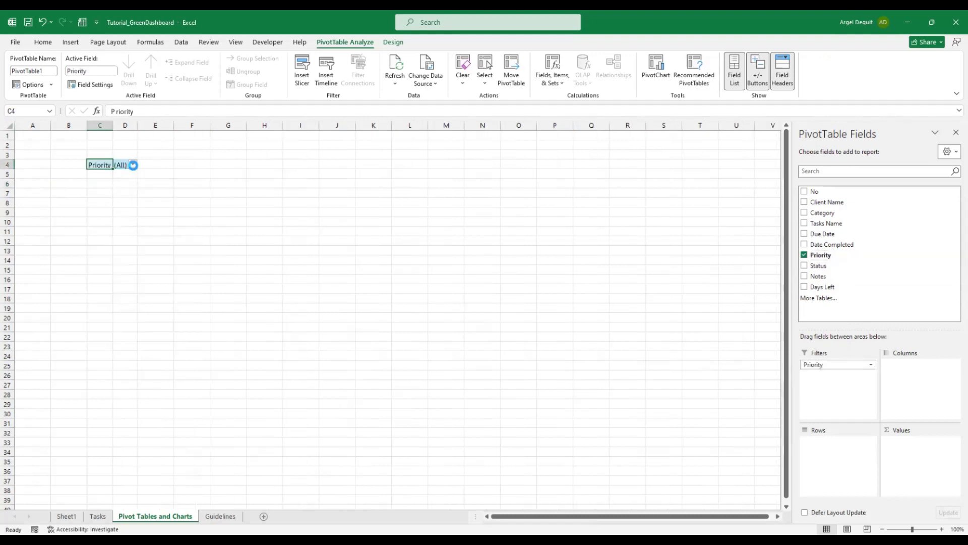
left_click(132, 165)
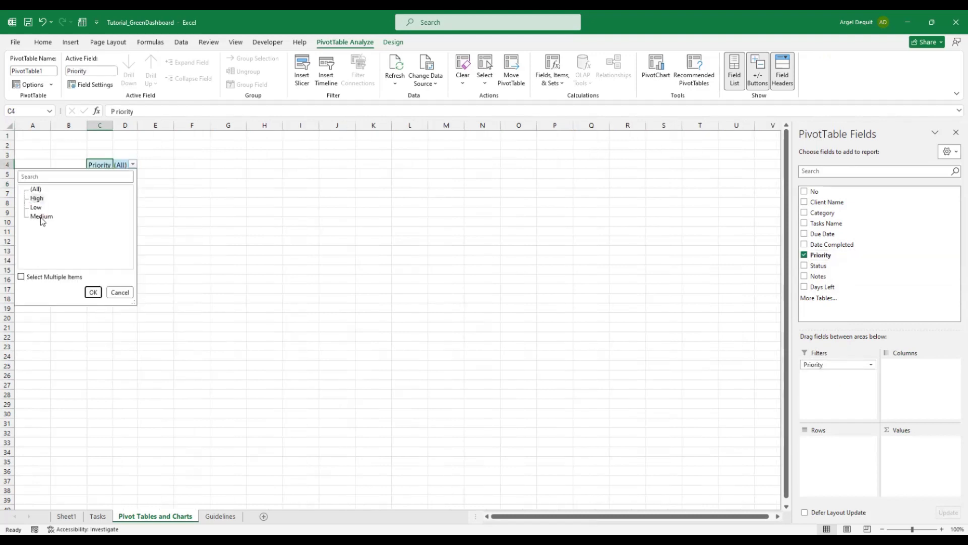
left_click(93, 292)
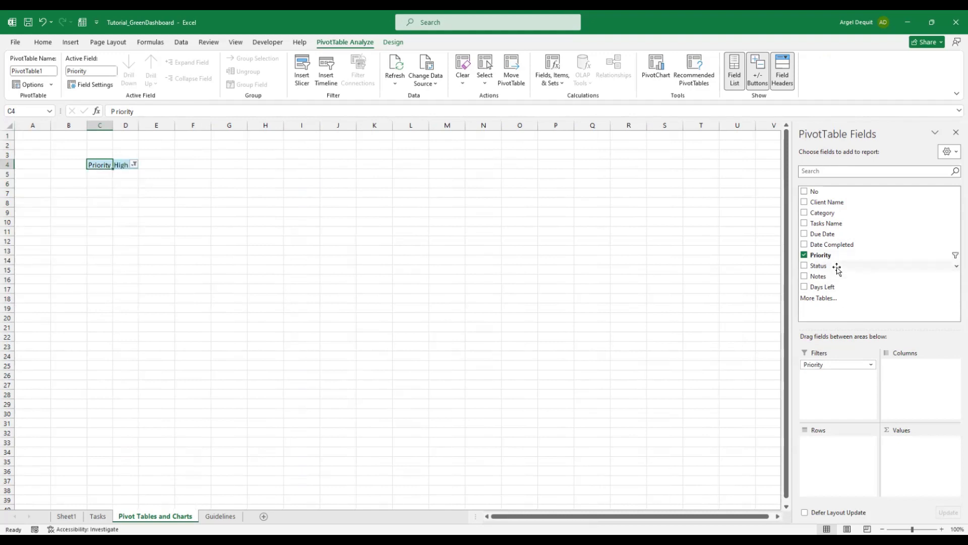
left_click_drag(838, 270, 840, 394)
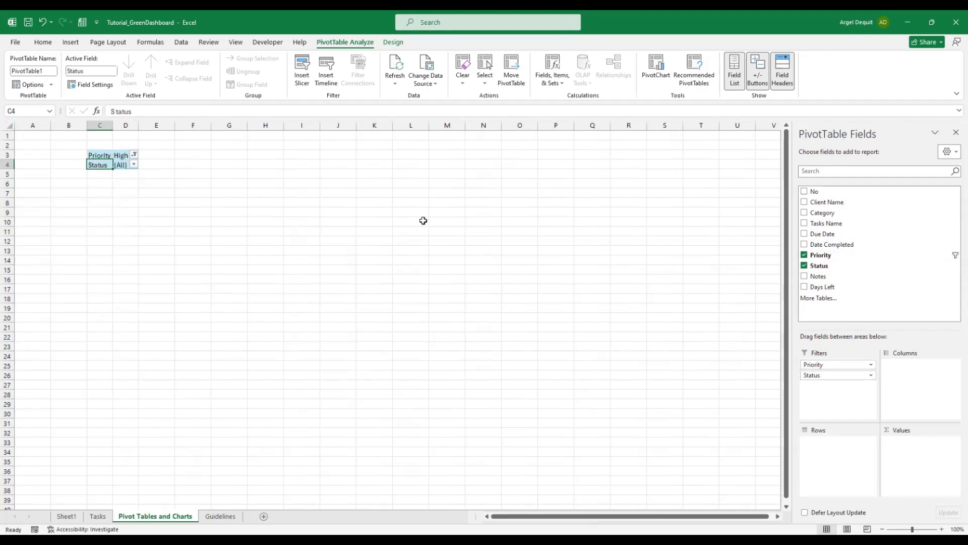
left_click(134, 164)
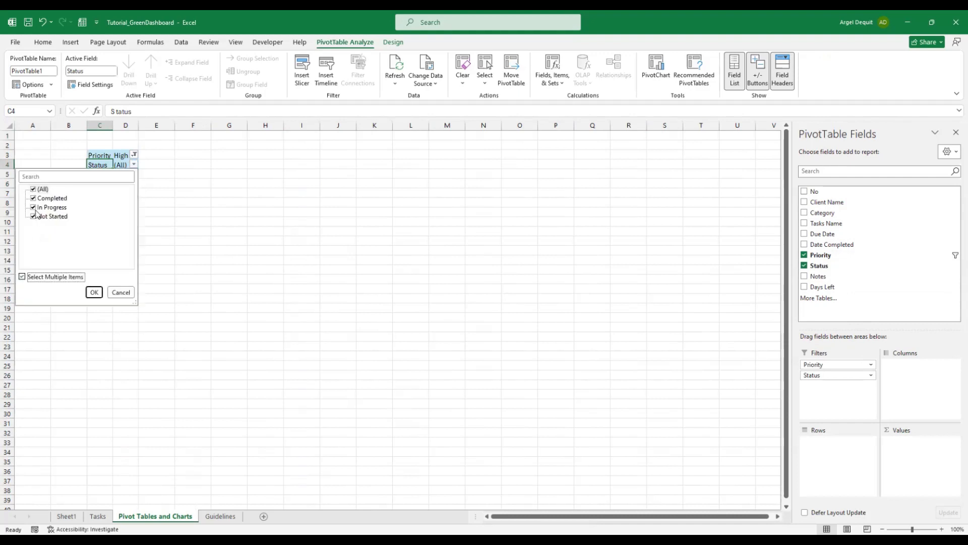
left_click(34, 199)
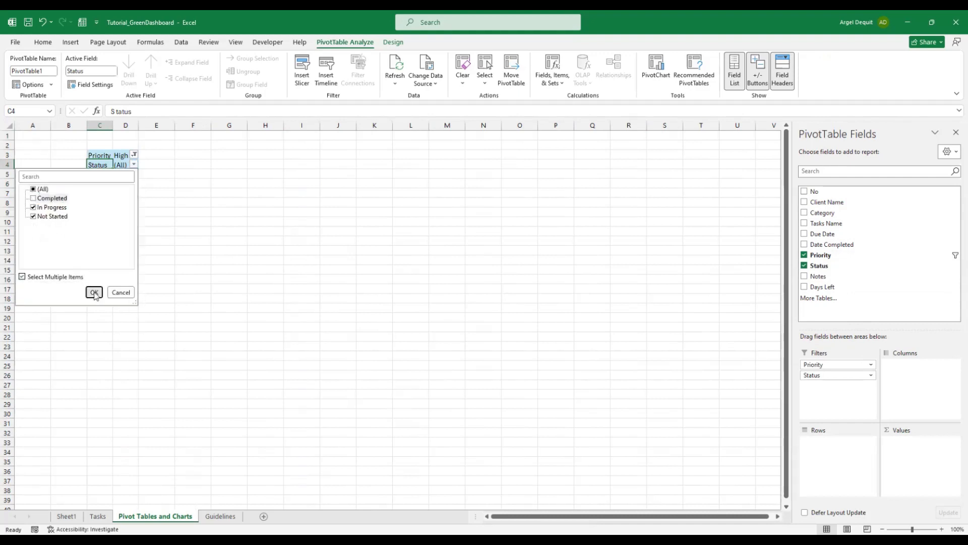
key("Return")
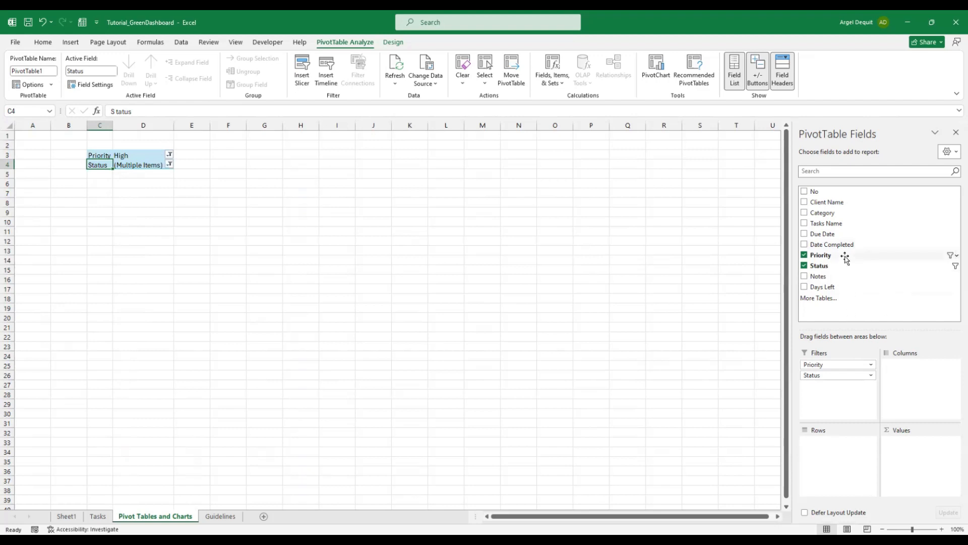
Put Tasks Name and then Due Date in the pivot rows to list the four open tasks
left_click_drag(834, 226, 832, 443)
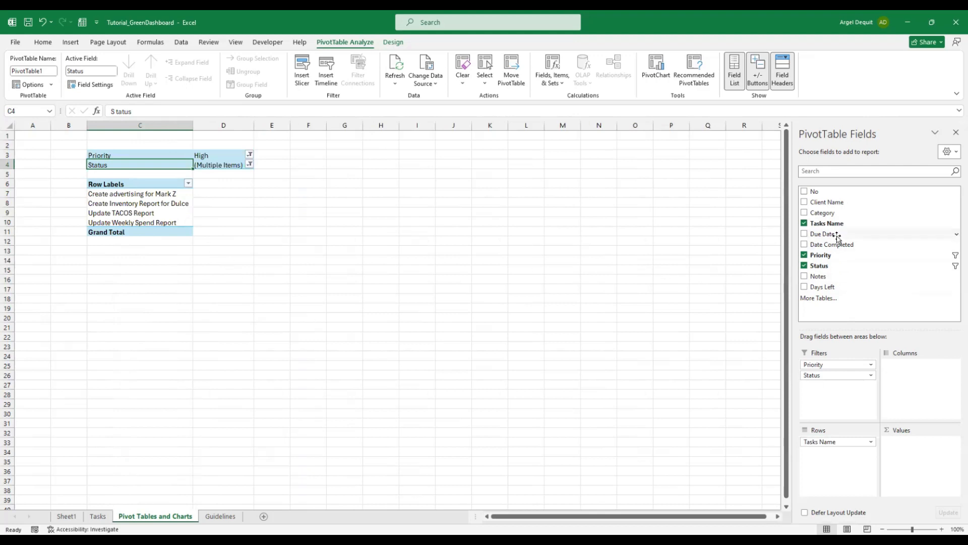
left_click_drag(835, 234, 852, 398)
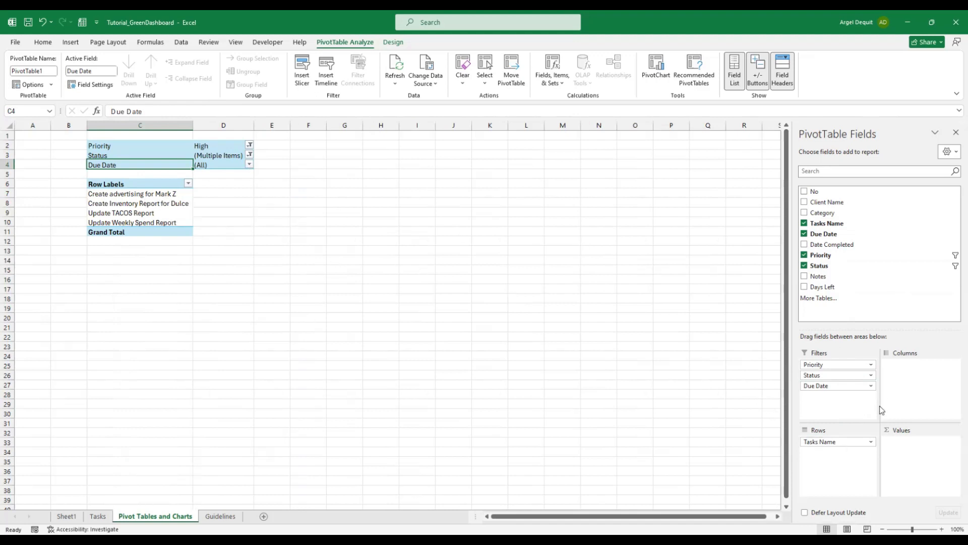
left_click_drag(840, 386, 846, 467)
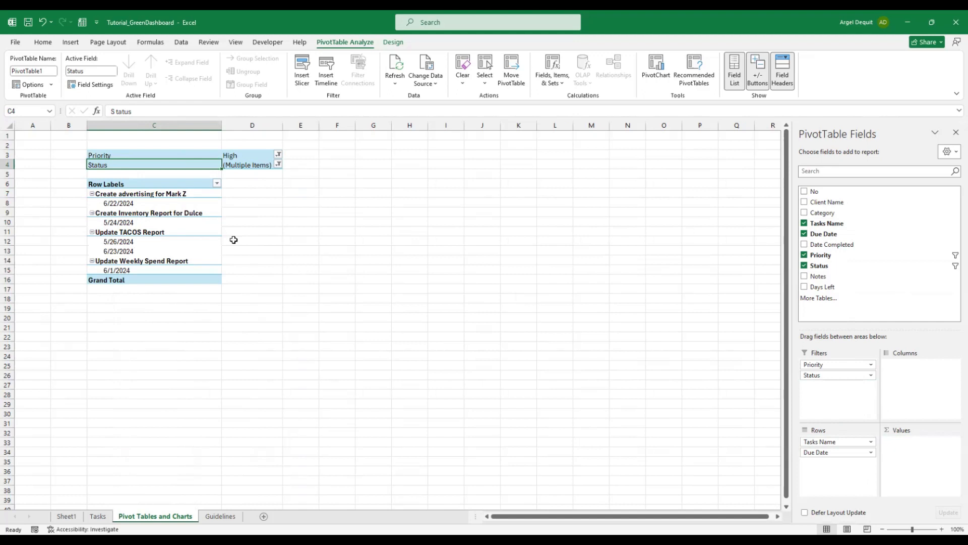
left_click(143, 196)
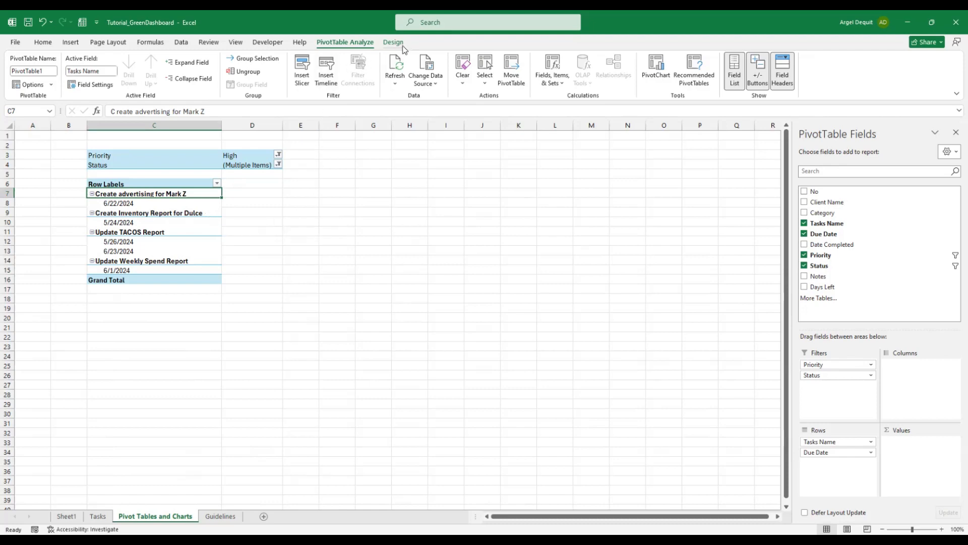
After cancelling the PivotChart dialog, add Sum of Days Left as the pivot values, totalling 42.43799826
left_click(308, 234)
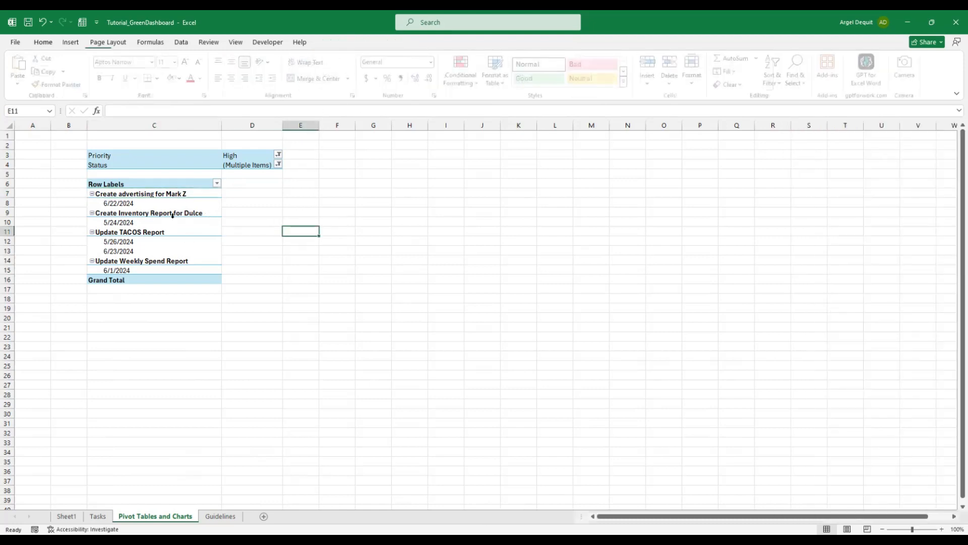
left_click(199, 214)
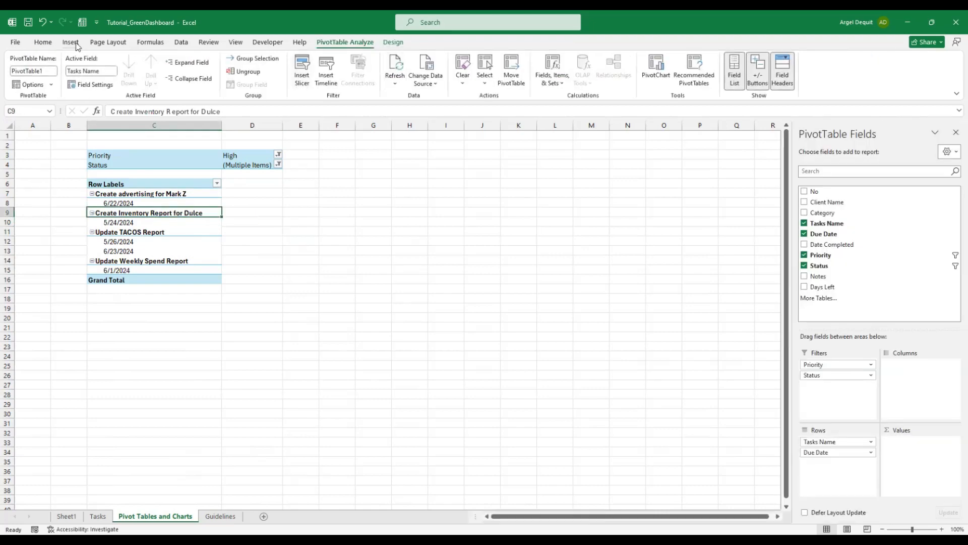
left_click(70, 43)
left_click(389, 81)
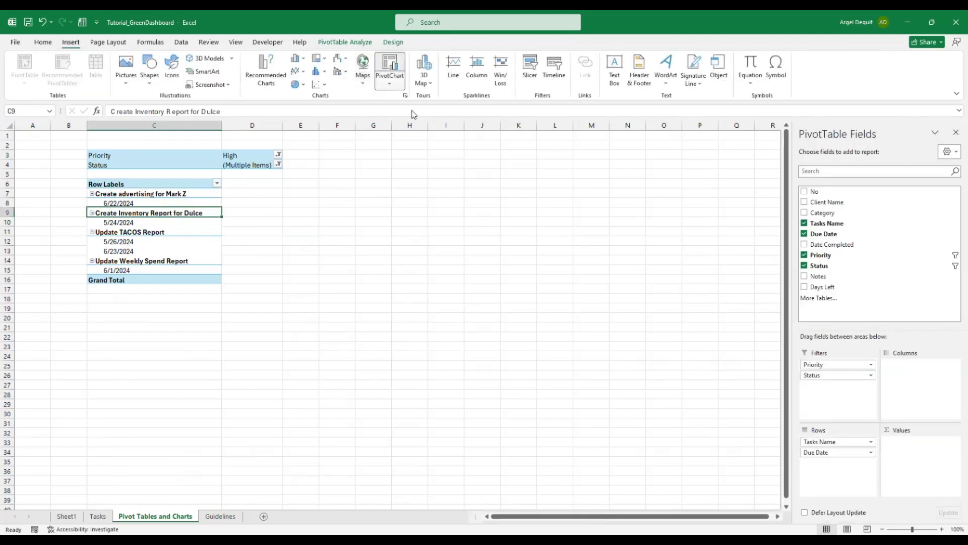
left_click(356, 227)
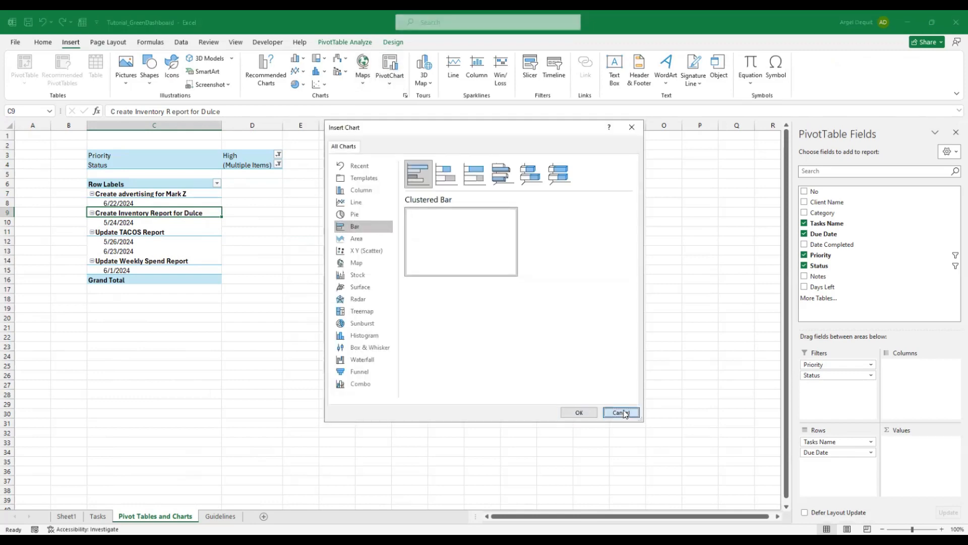
key("Escape")
left_click_drag(857, 286, 894, 437)
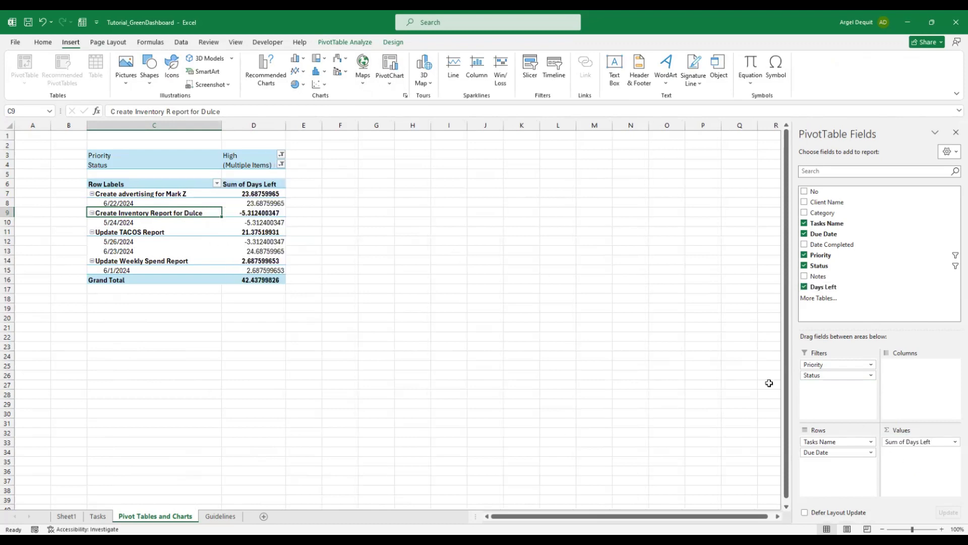
Format Sum of Days Left as Number with 0 decimal places, giving a grand total of 42
left_click(954, 442)
left_click(934, 429)
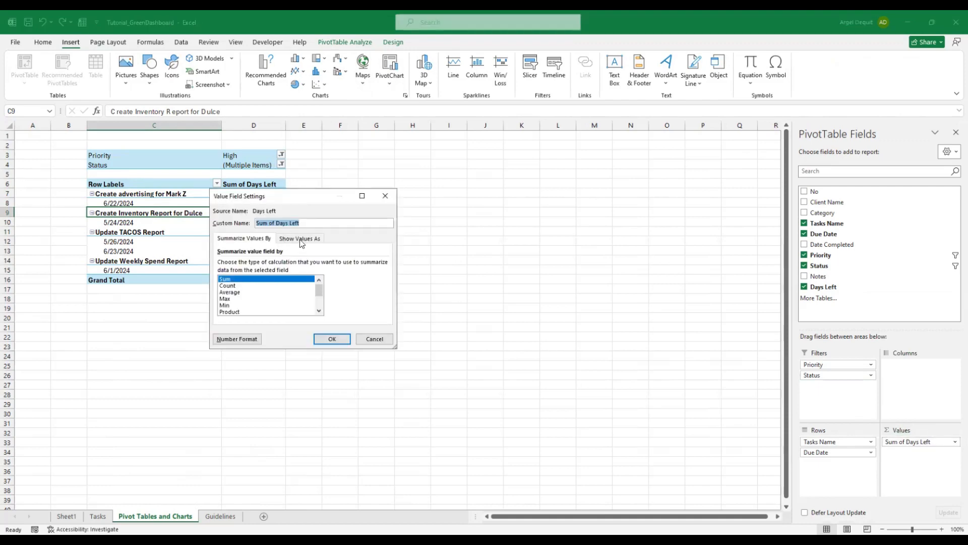
left_click(241, 341)
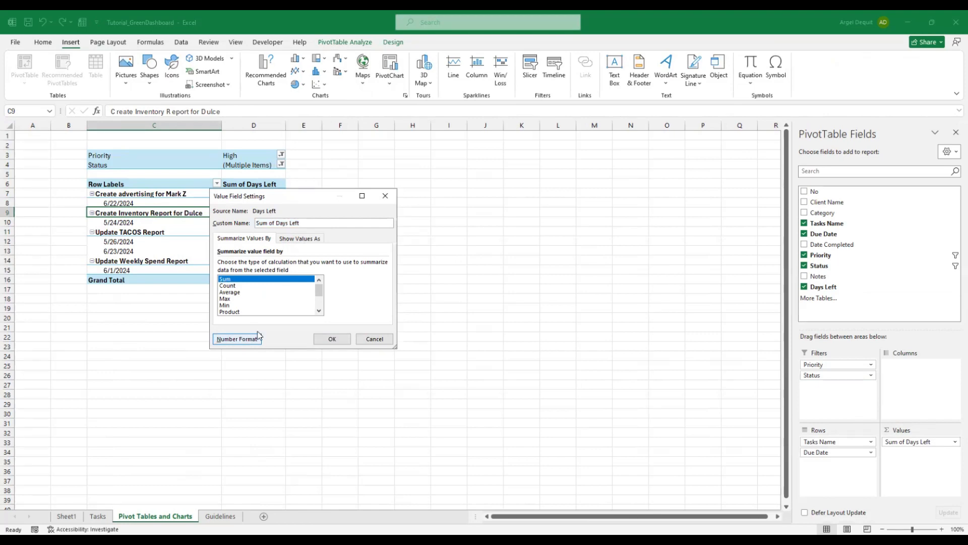
left_click(202, 200)
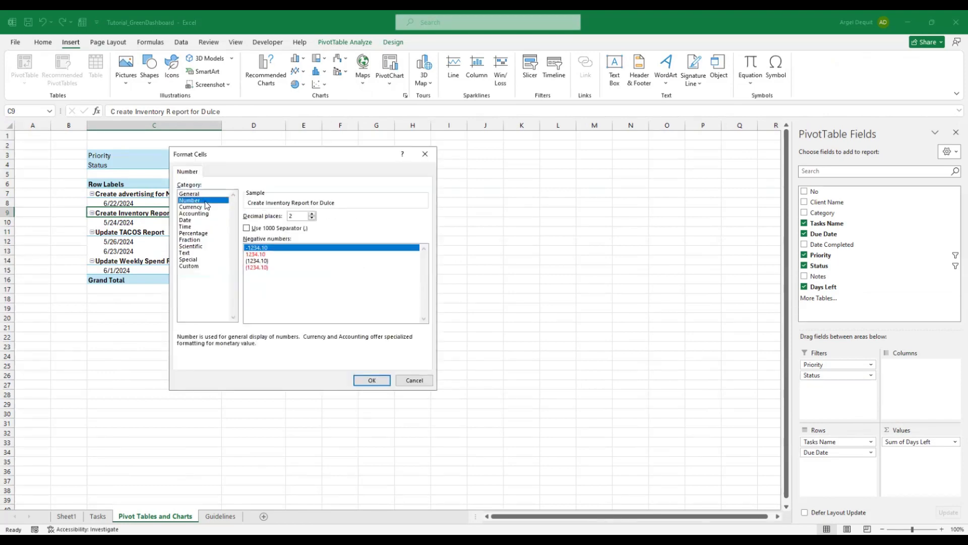
left_click(313, 218)
left_click(313, 218)
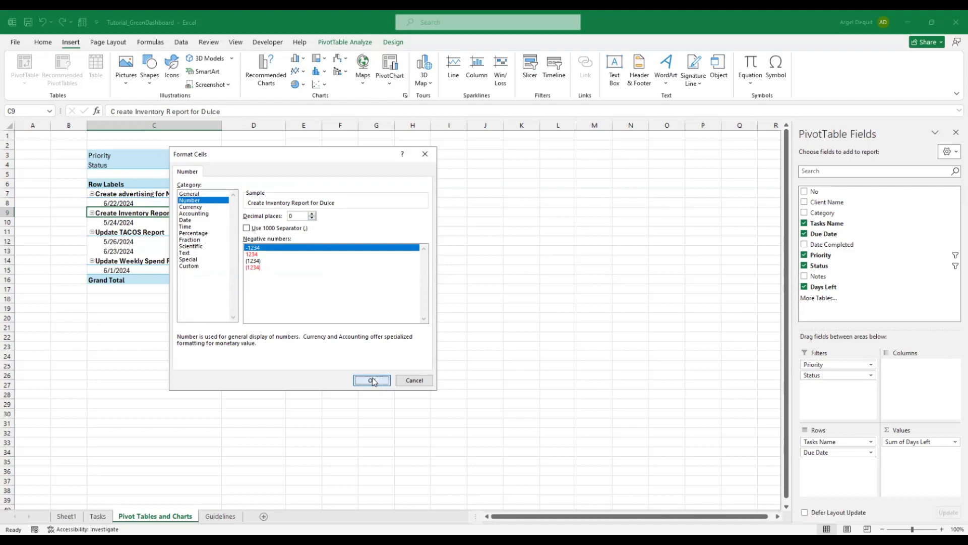
left_click(375, 382)
left_click(340, 338)
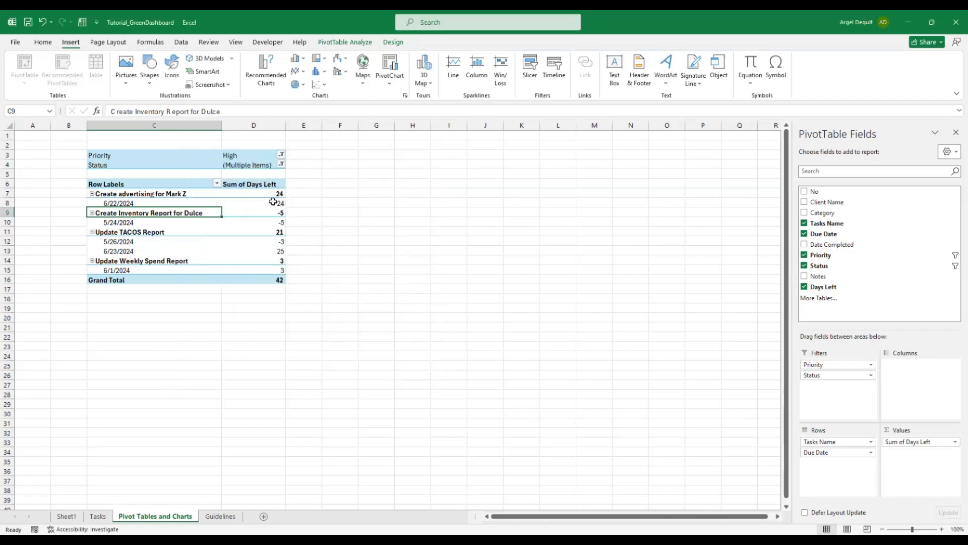
left_click(397, 91)
left_click(273, 19)
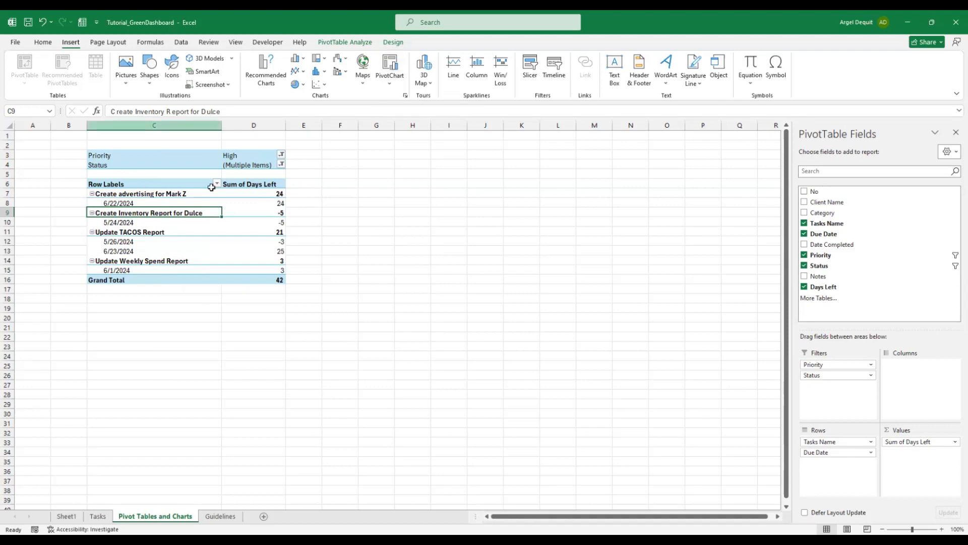
Insert a clustered bar PivotChart of Days Left and enlarge it over columns E–K
left_click(376, 318)
left_click(225, 215)
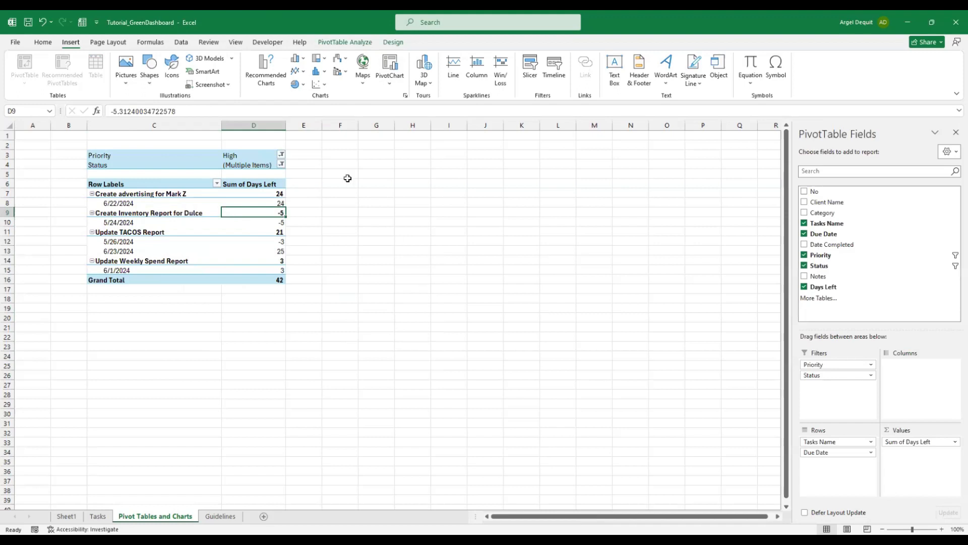
left_click(368, 45)
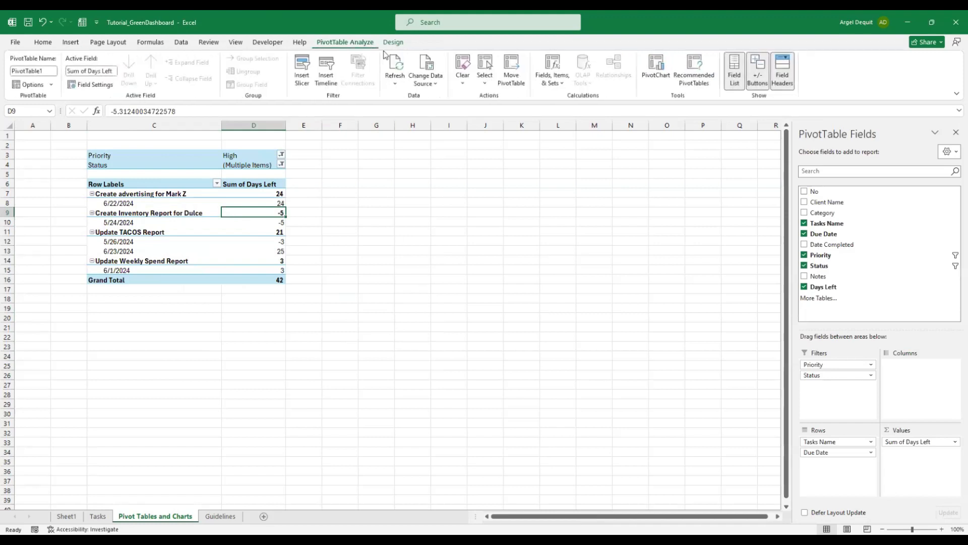
left_click(76, 43)
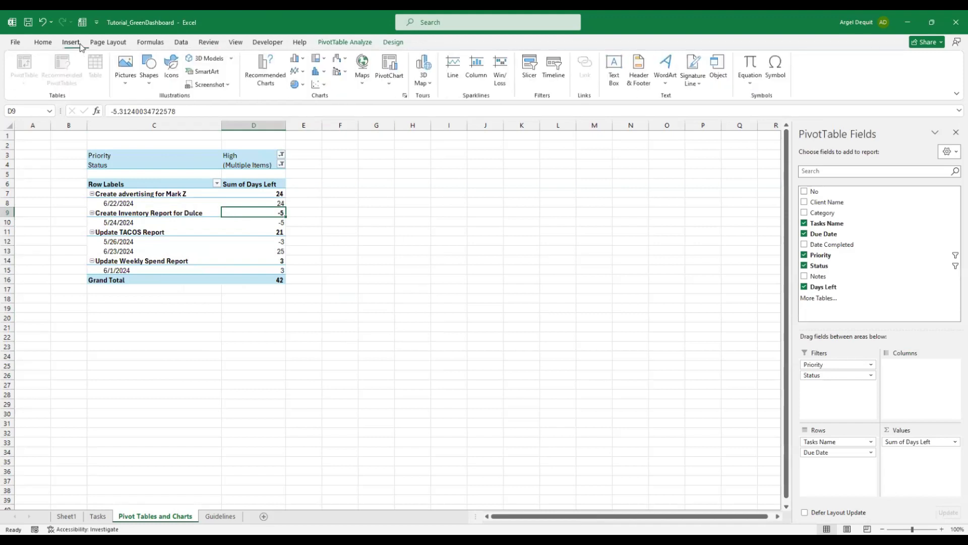
left_click(388, 84)
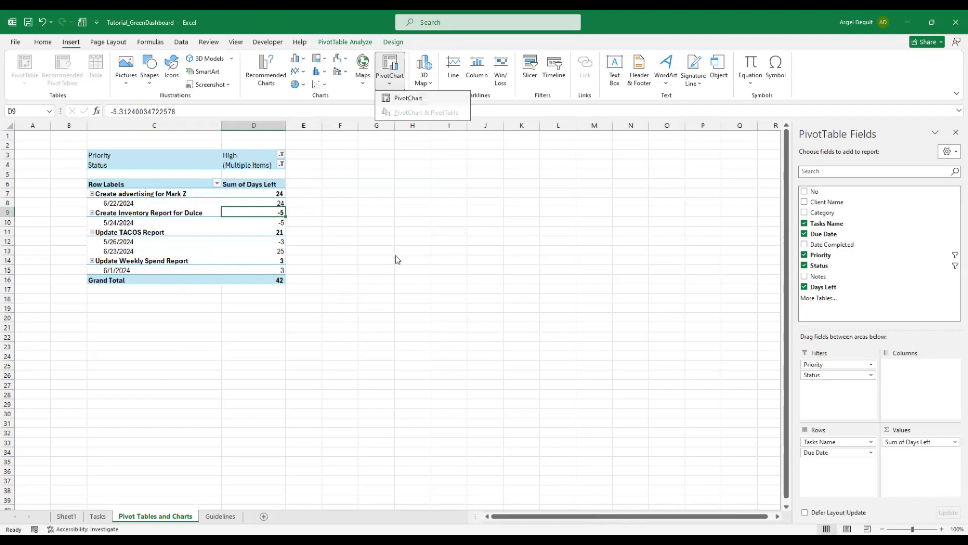
left_click(364, 225)
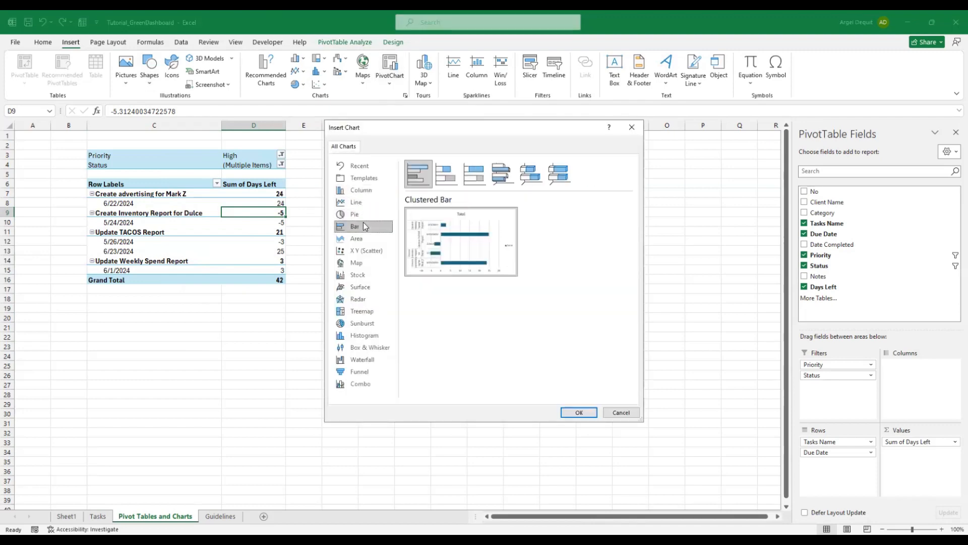
mouse_move(420, 244)
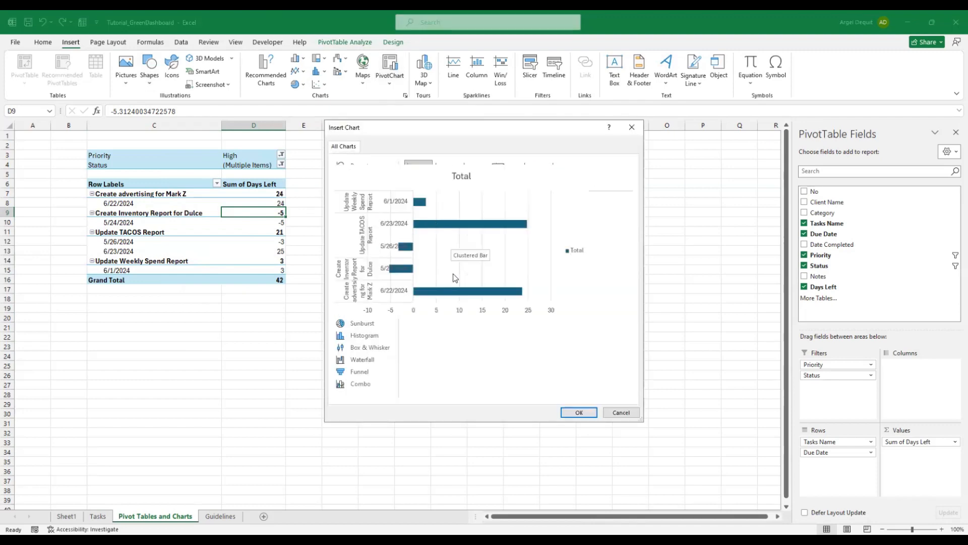
left_click(579, 412)
left_click_drag(528, 337, 536, 380)
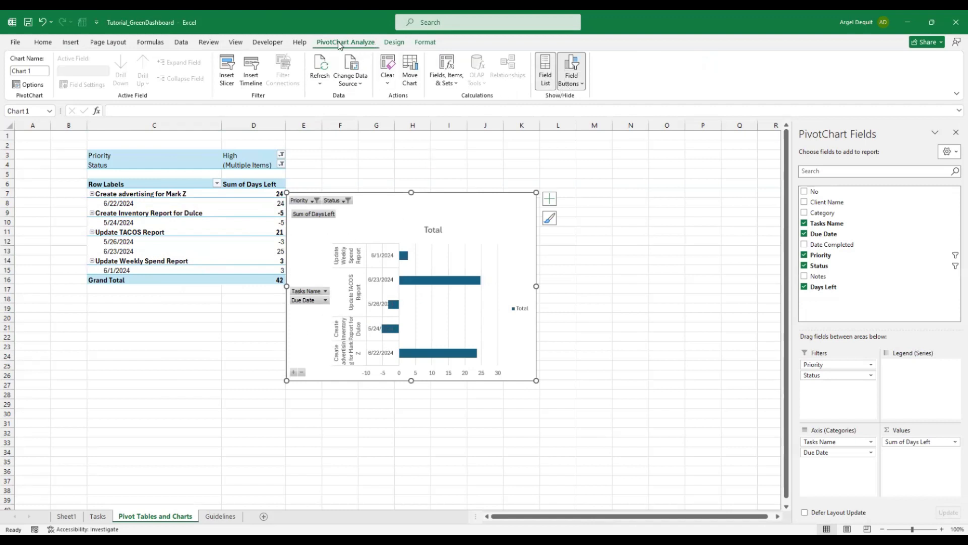
Nudge the chart up and right, then hide all its field buttons
left_click_drag(426, 136, 421, 154)
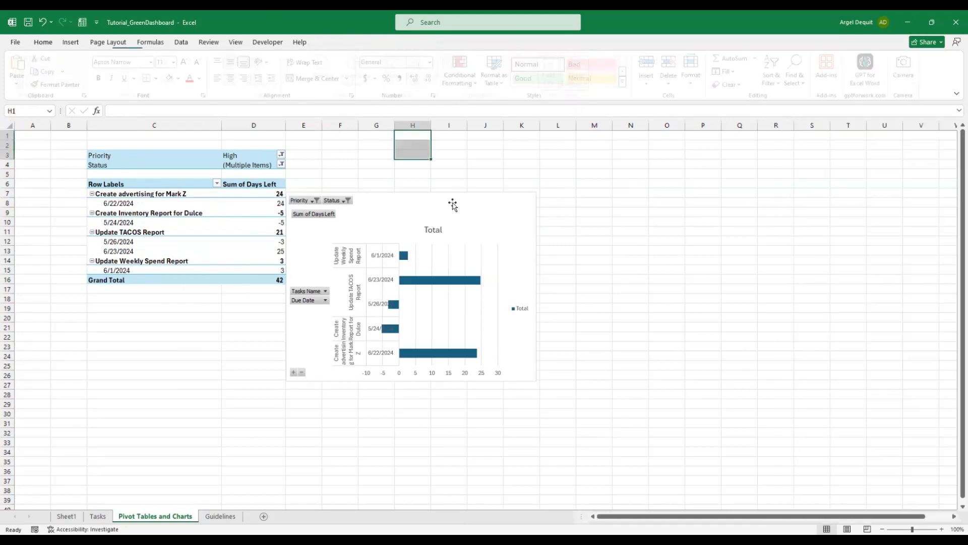
left_click(452, 203)
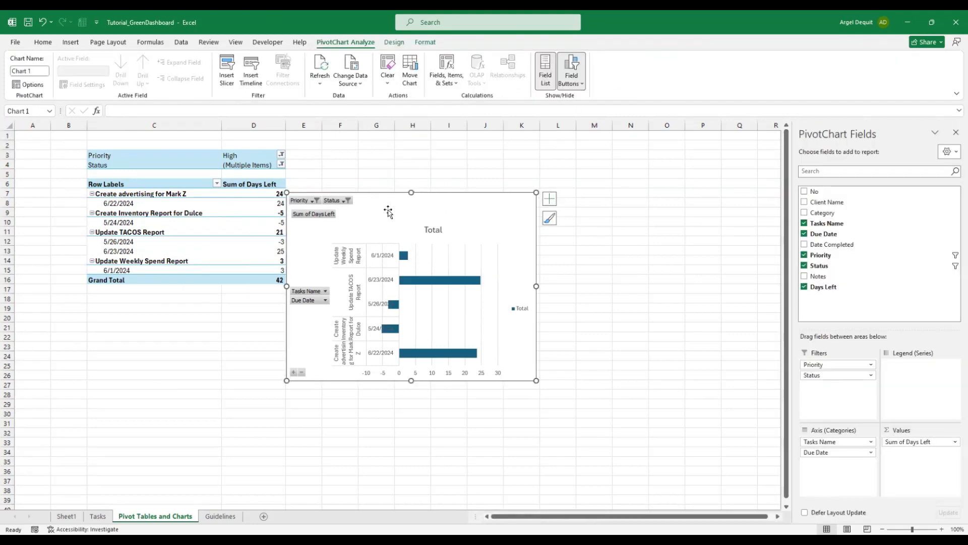
left_click_drag(392, 199, 402, 186)
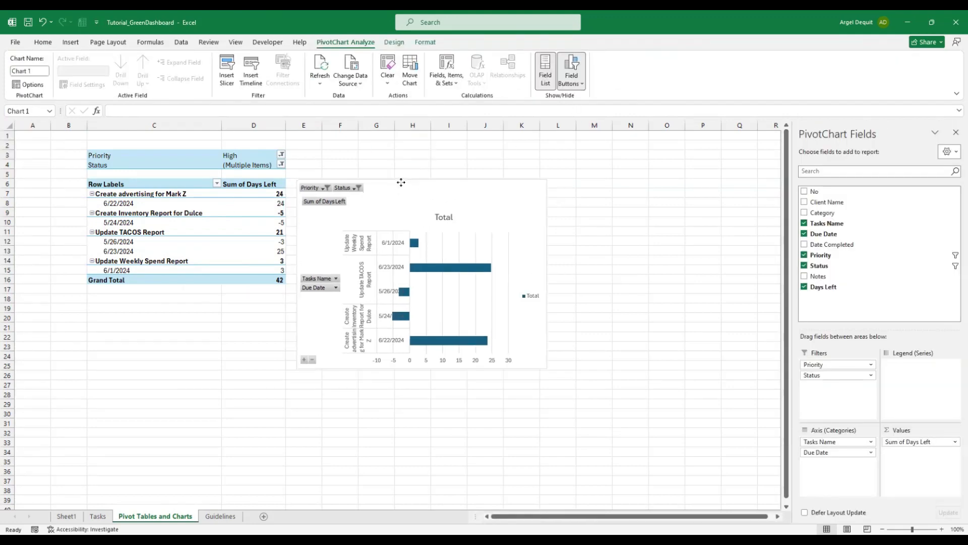
left_click(570, 83)
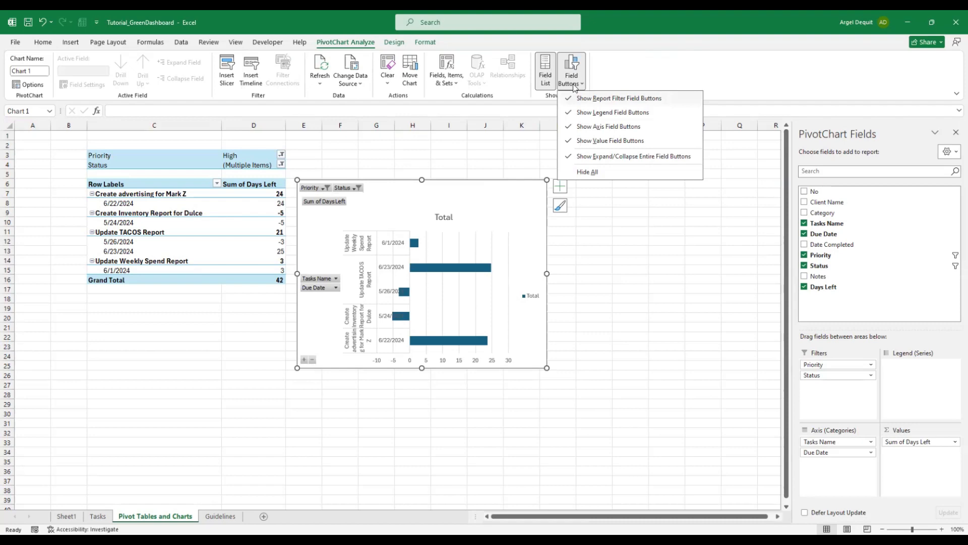
left_click(587, 172)
left_click(631, 212)
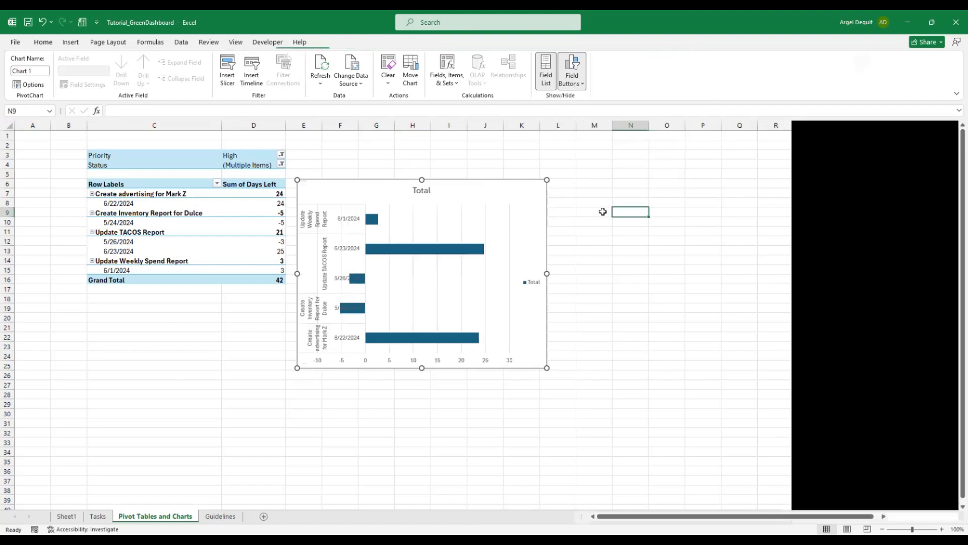
Delete the chart's legend and Total title, and enlarge the chart slightly
left_click(487, 217)
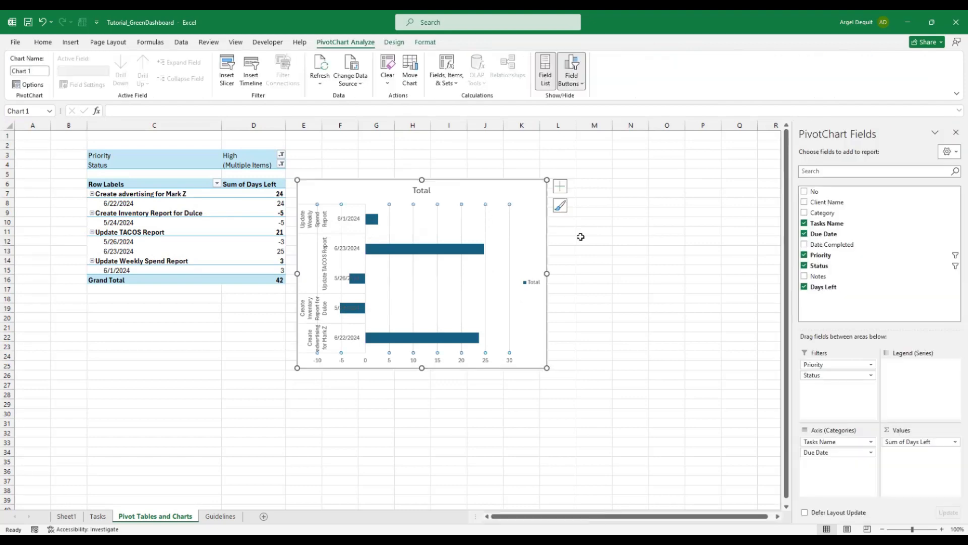
left_click(581, 239)
left_click(488, 214)
left_click(532, 280)
key("Delete")
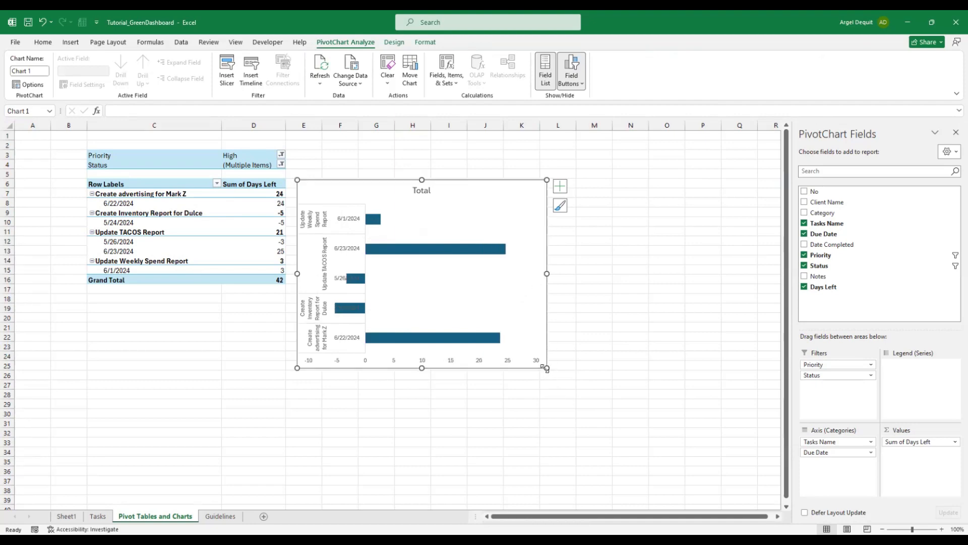
left_click_drag(547, 368, 558, 381)
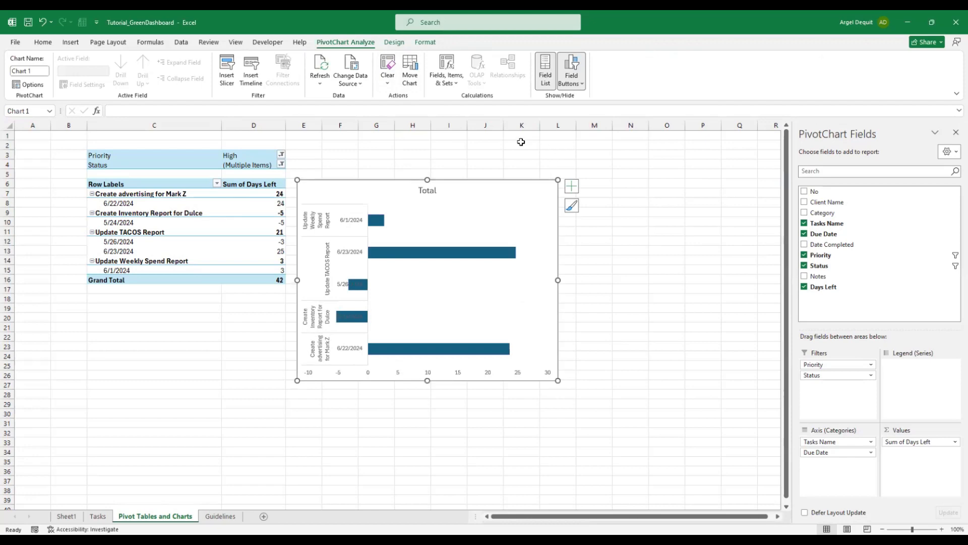
left_click(430, 191)
key("Delete")
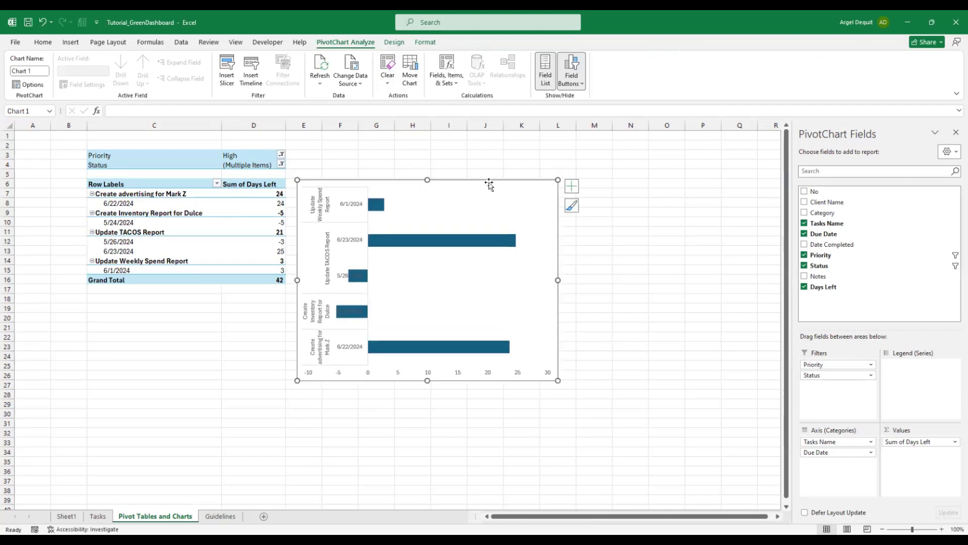
left_click(454, 188)
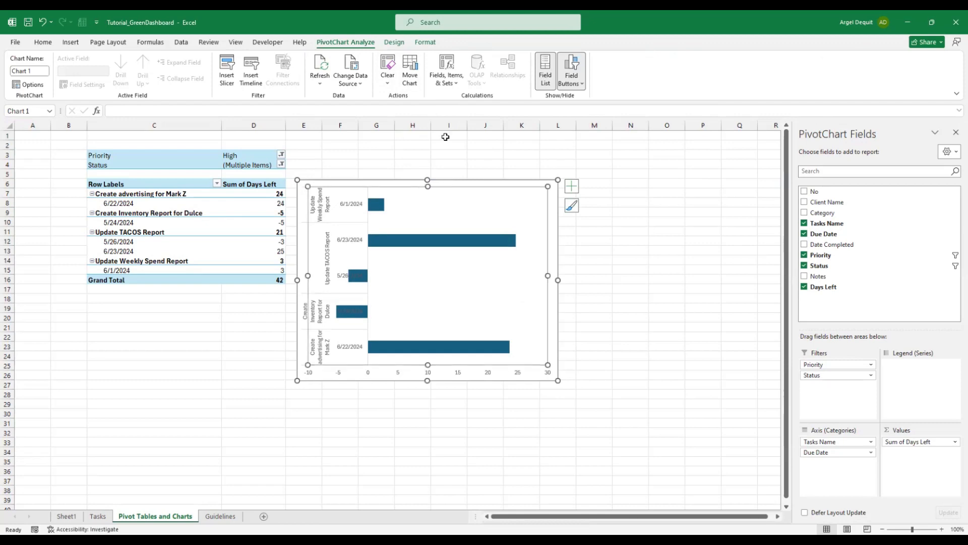
Set the chart's Shape Outline to No Outline after browsing the chart styles
left_click(430, 43)
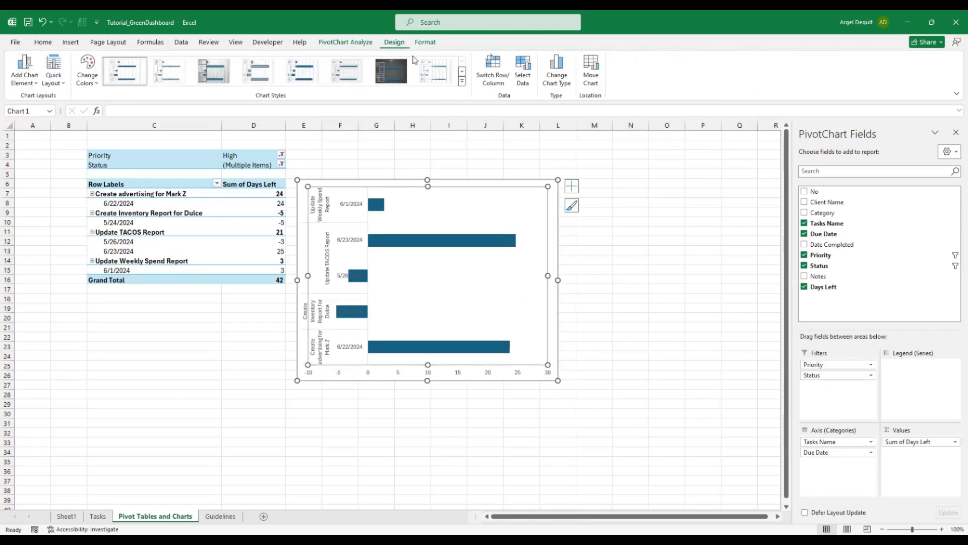
left_click(462, 82)
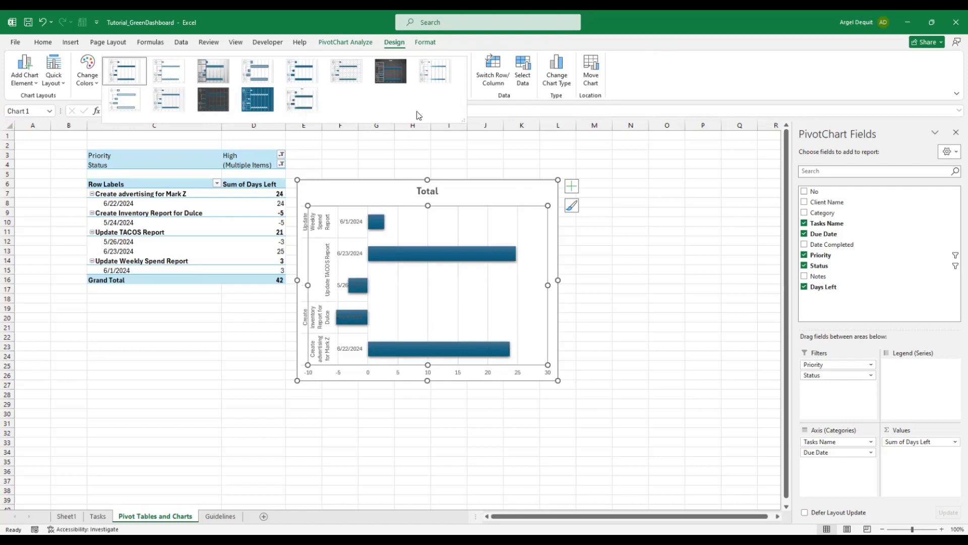
left_click(616, 254)
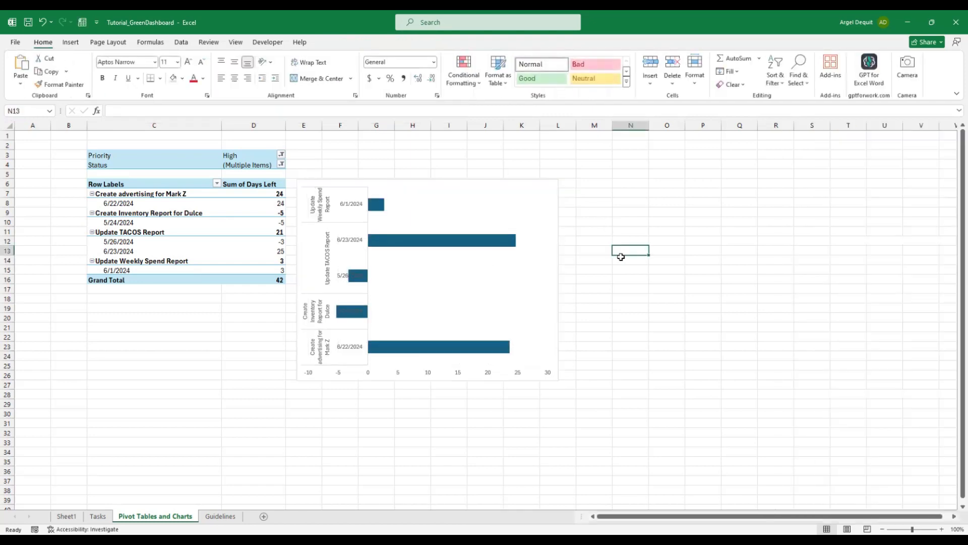
left_click(550, 186)
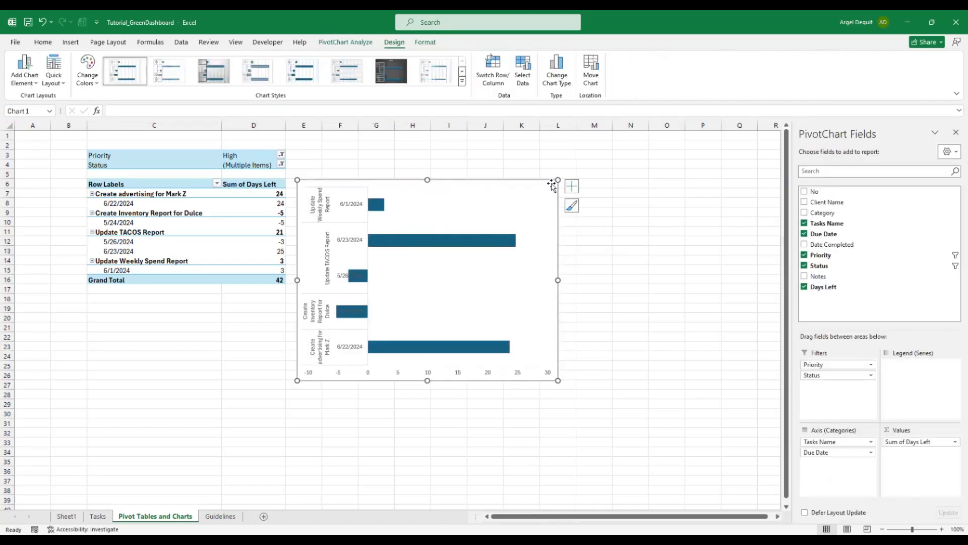
left_click(424, 43)
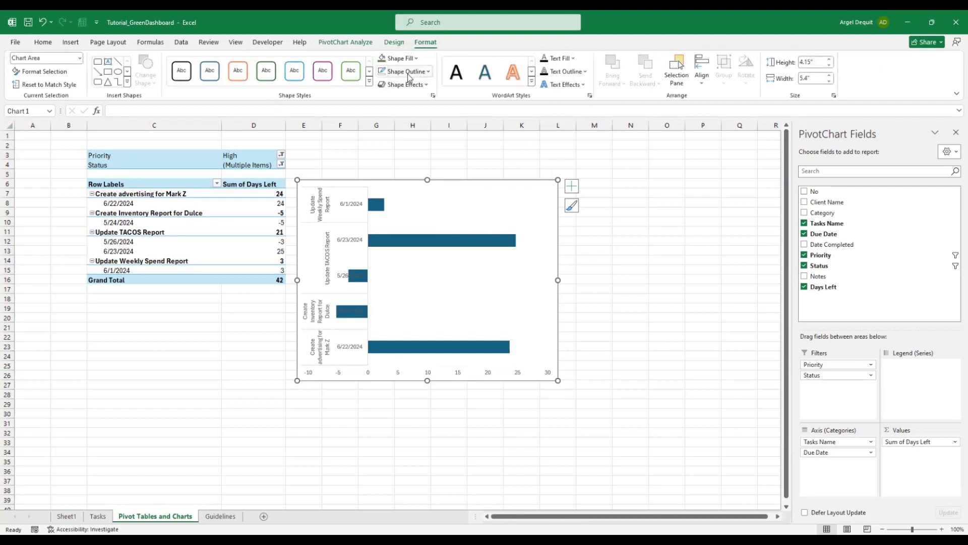
left_click(410, 72)
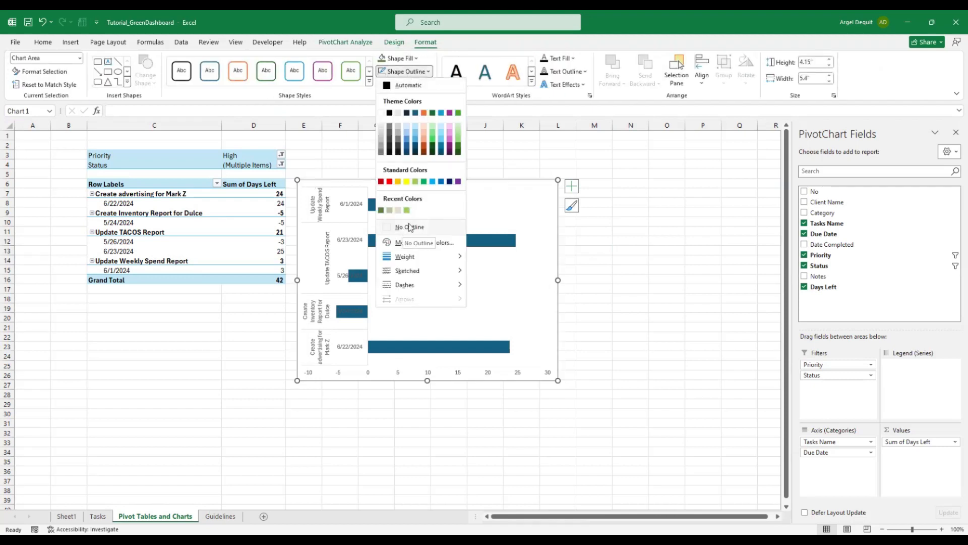
left_click(410, 227)
left_click(398, 154)
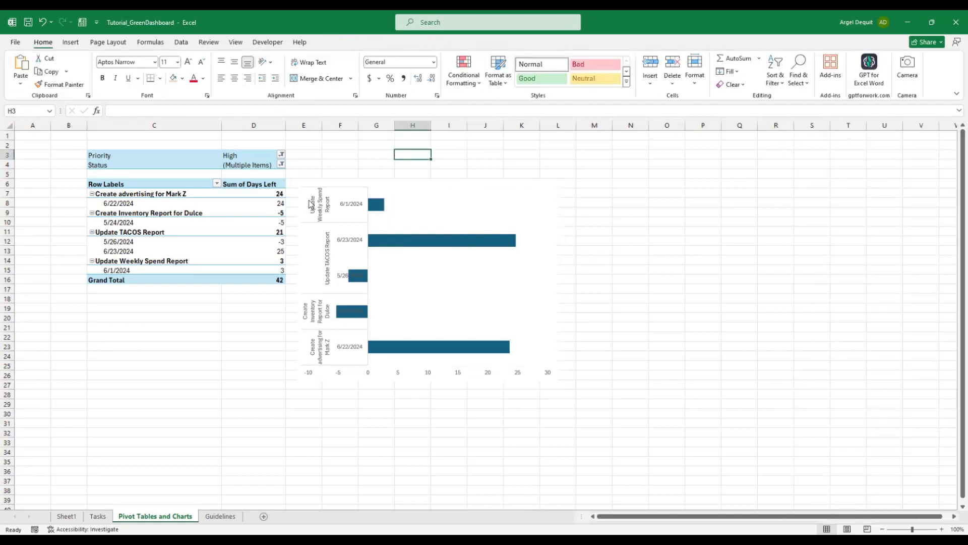
left_click(311, 204)
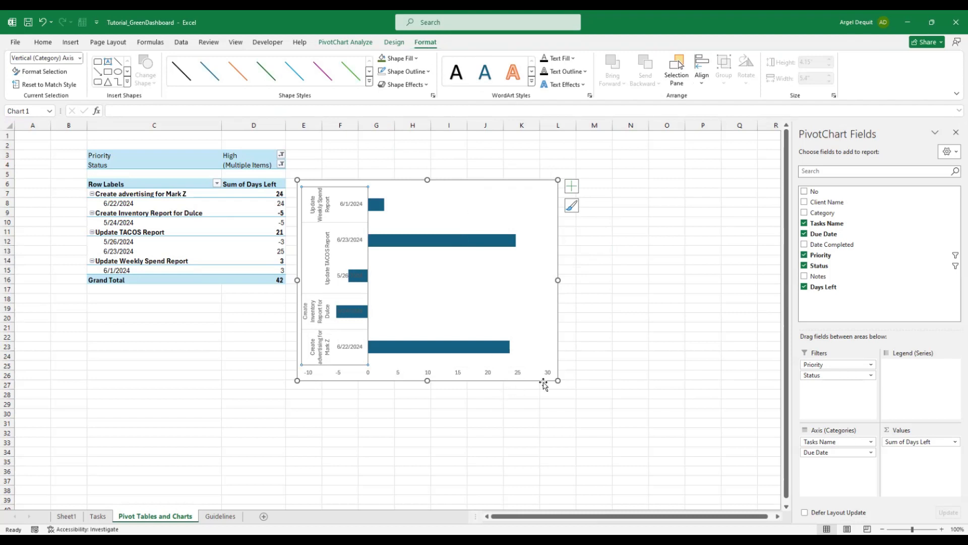
Enlarge the chart, delete its horizontal value axis, and turn on data labels (3, 25, 24)
left_click_drag(557, 380, 576, 403)
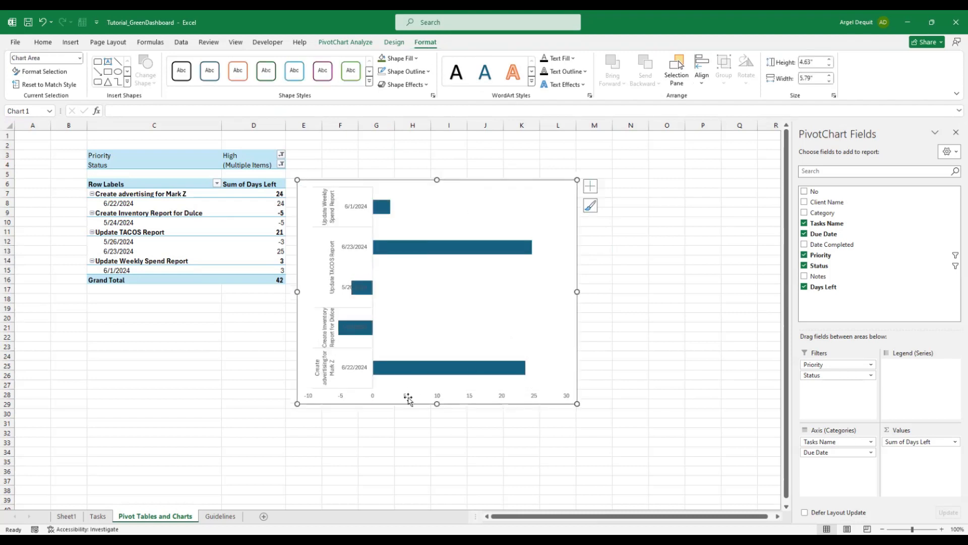
left_click(407, 397)
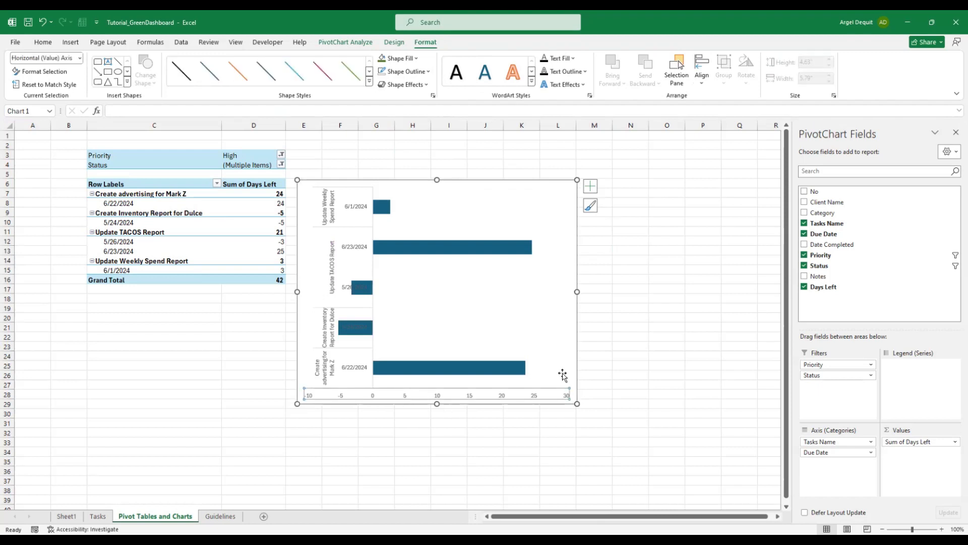
key("Delete")
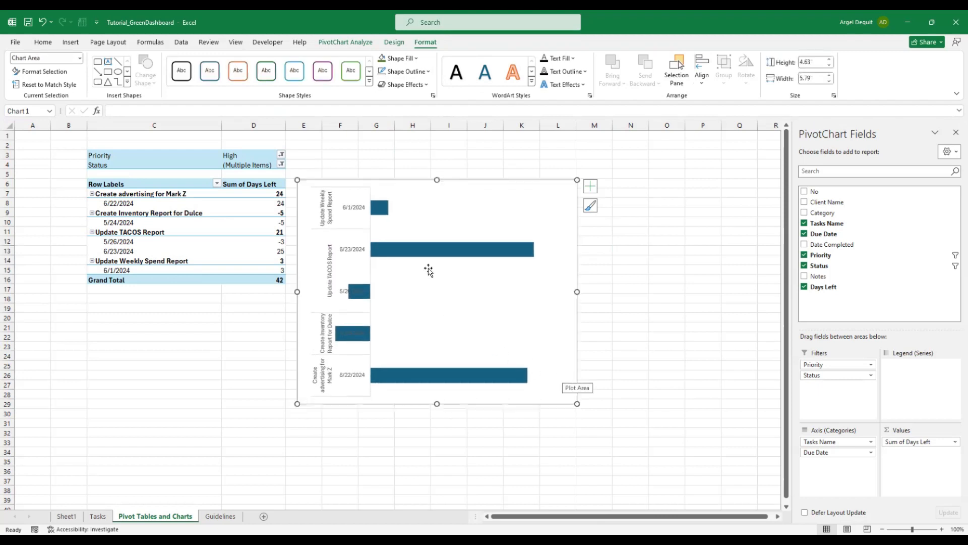
left_click(590, 186)
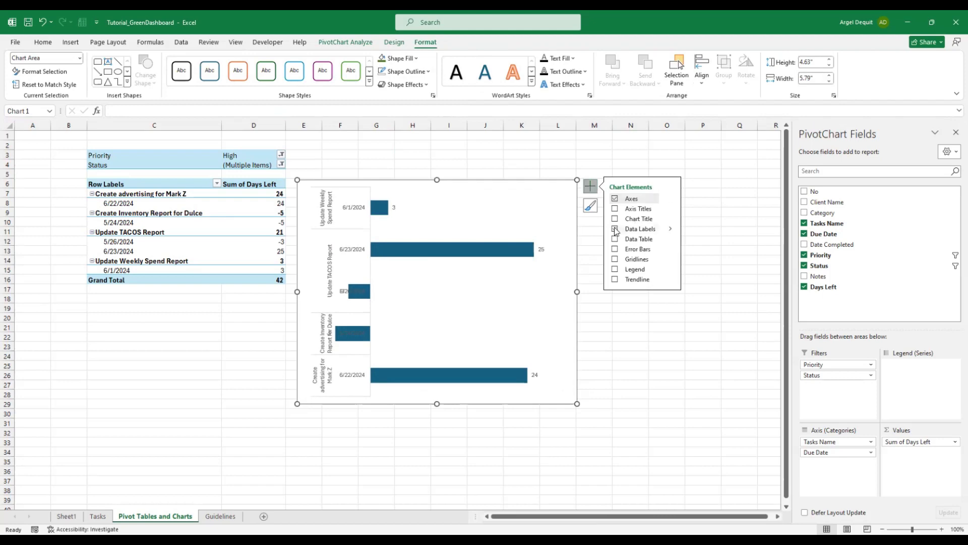
left_click(648, 354)
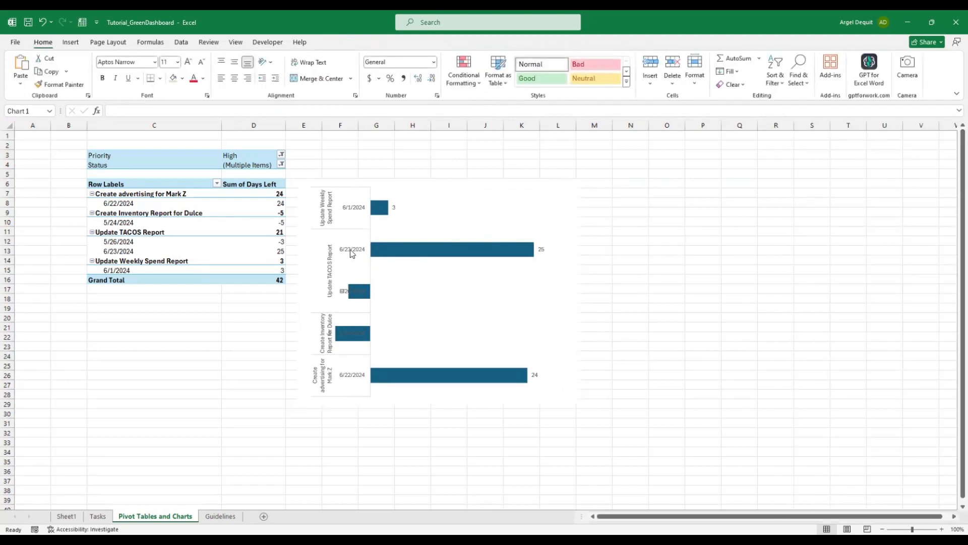
left_click(352, 233)
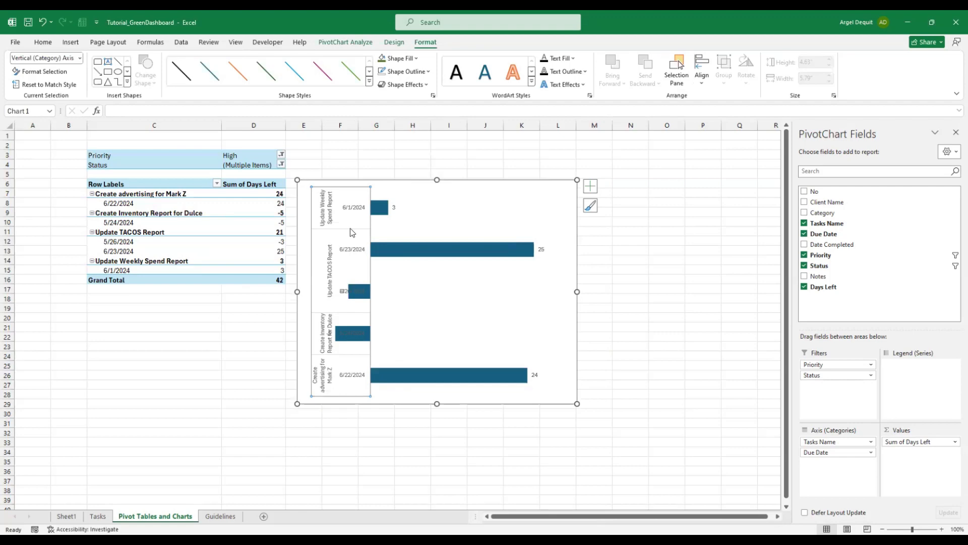
Set the vertical category axis line to No line under Format Axis > Fill & Line
right_click(355, 249)
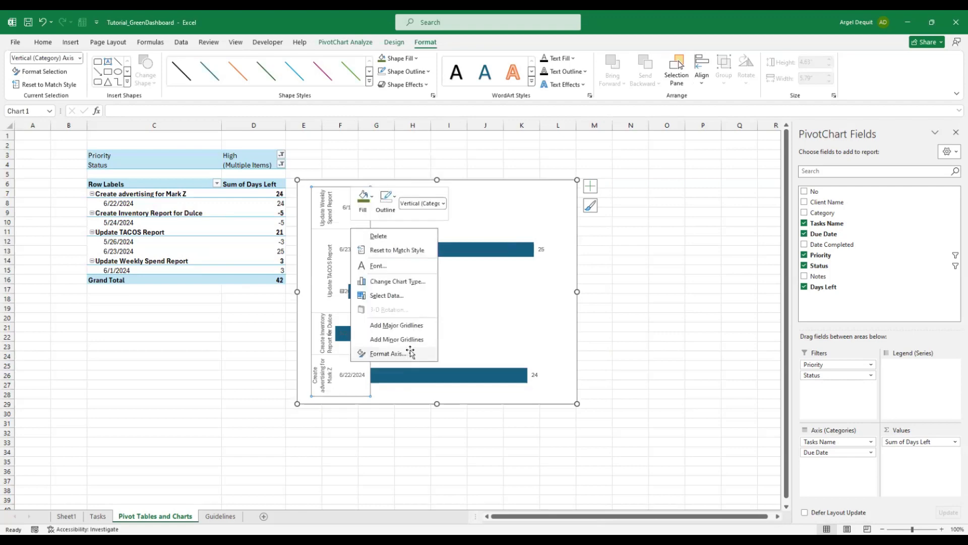
left_click(409, 355)
left_click(863, 169)
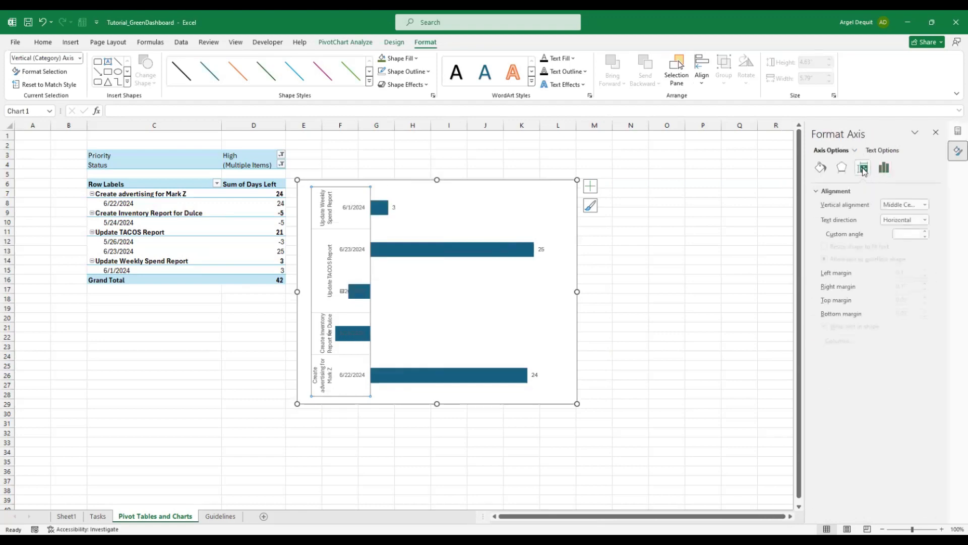
left_click(842, 168)
left_click(820, 169)
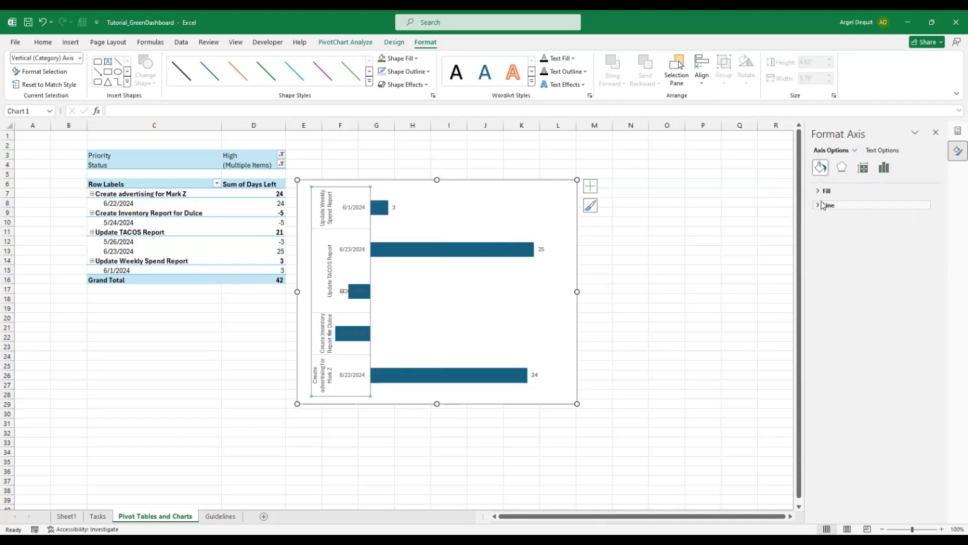
left_click(826, 205)
left_click(828, 221)
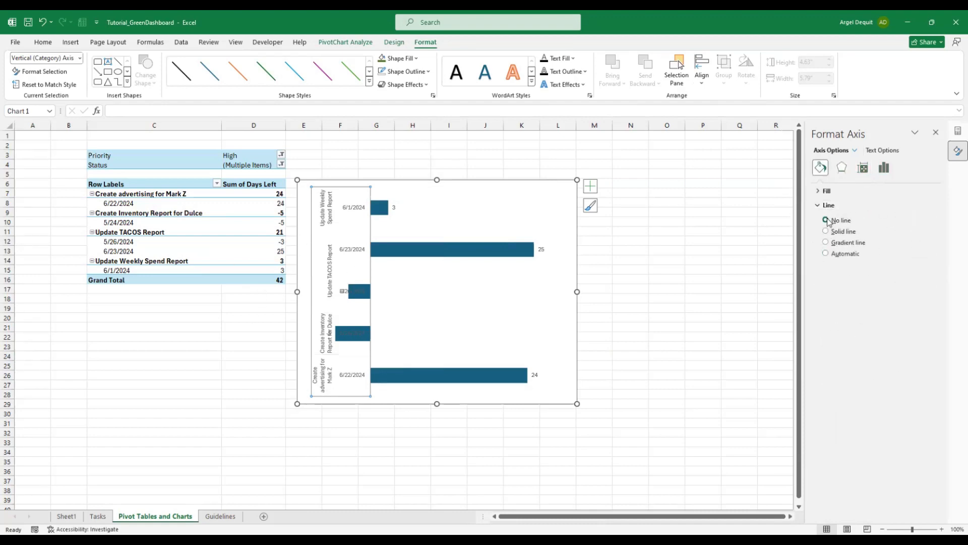
left_click(694, 264)
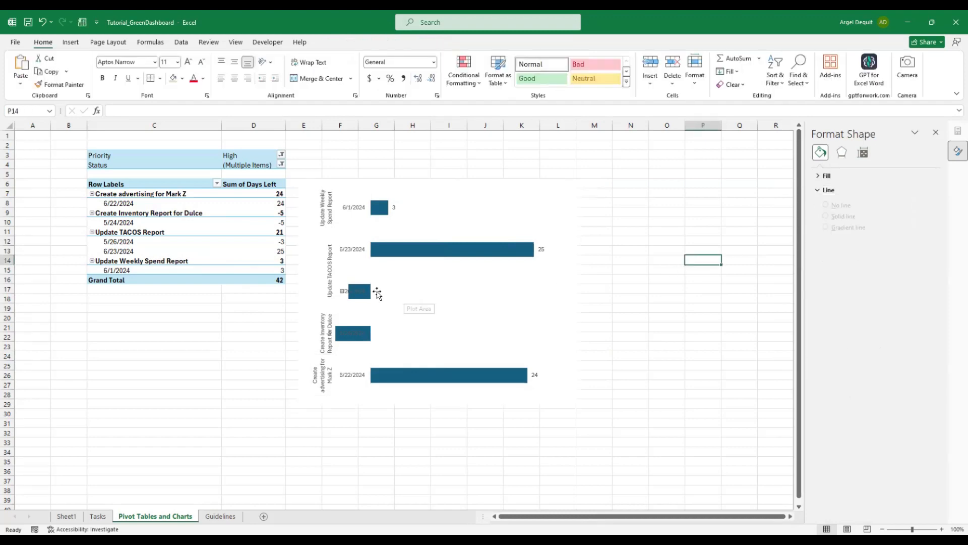
left_click(446, 299)
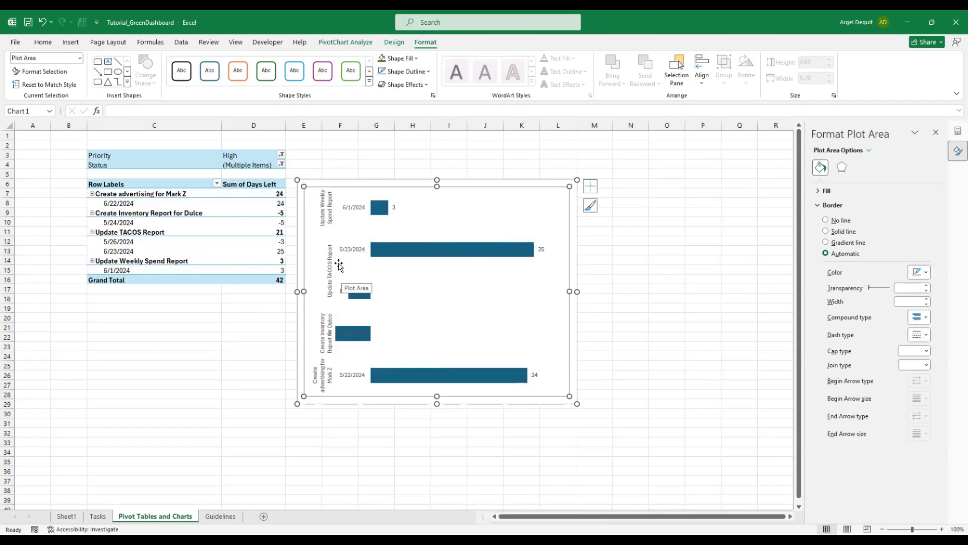
left_click(761, 341)
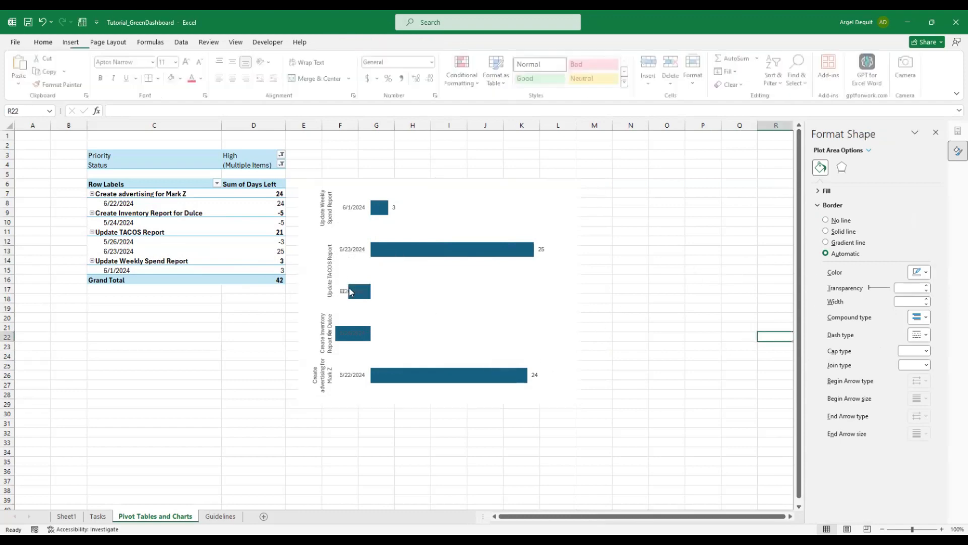
left_click(328, 256)
Set the vertical axis Label Position to Low in Format Axis
right_click(328, 257)
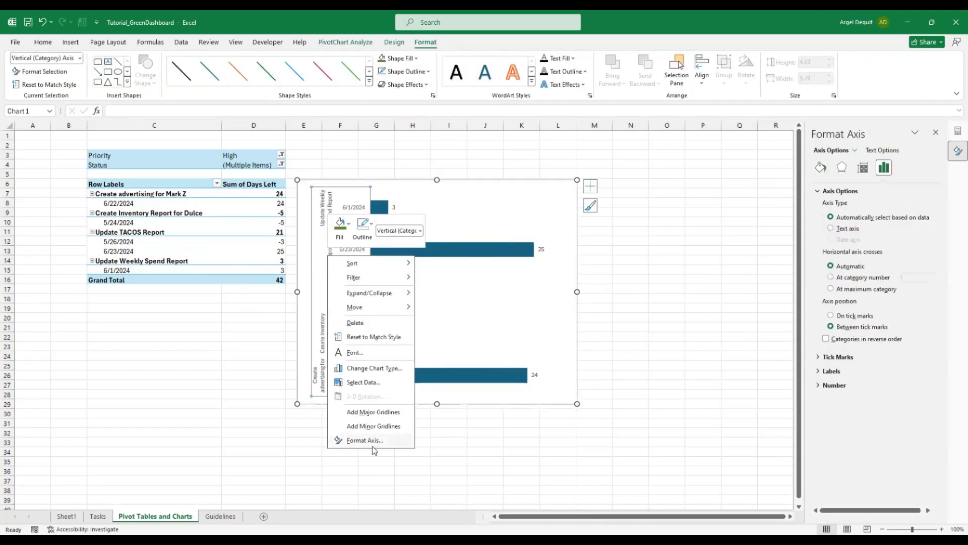
left_click(857, 339)
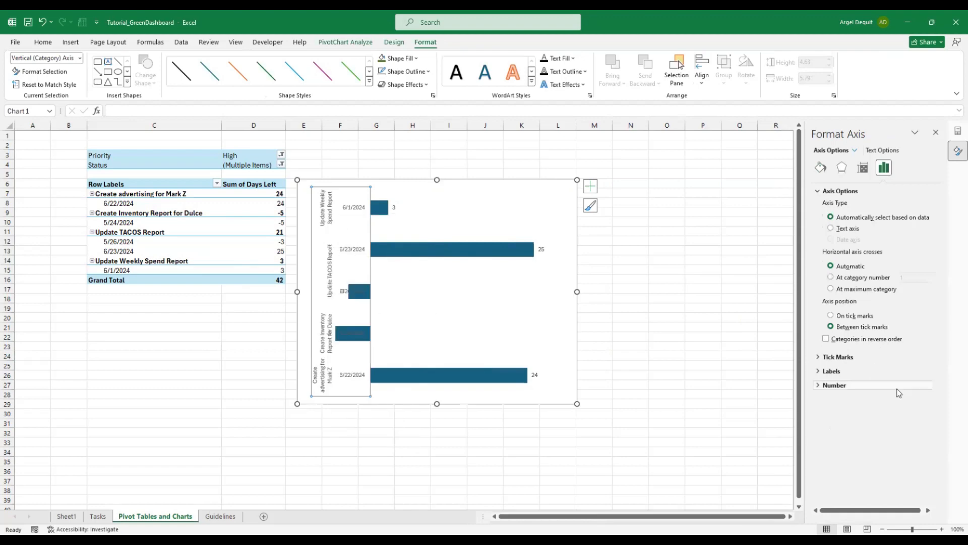
left_click(818, 372)
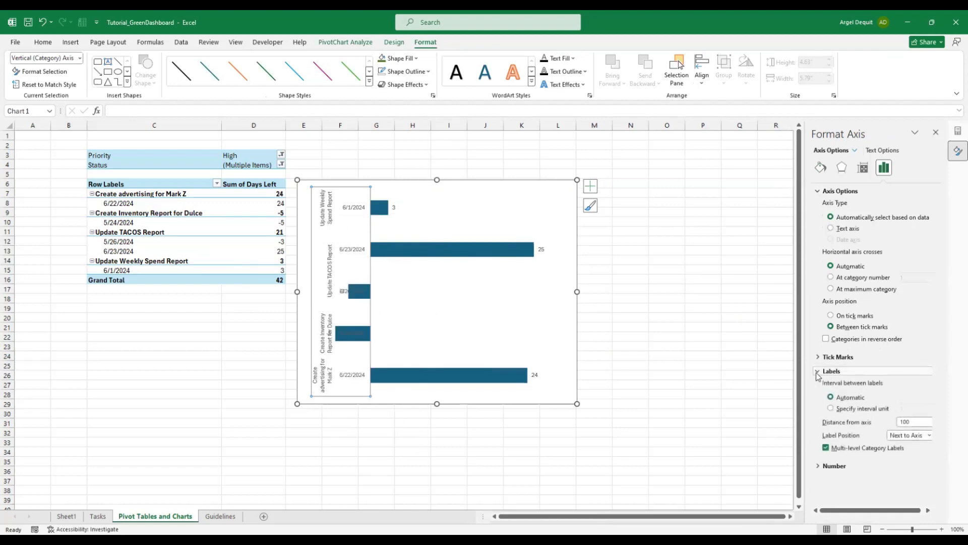
left_click(915, 437)
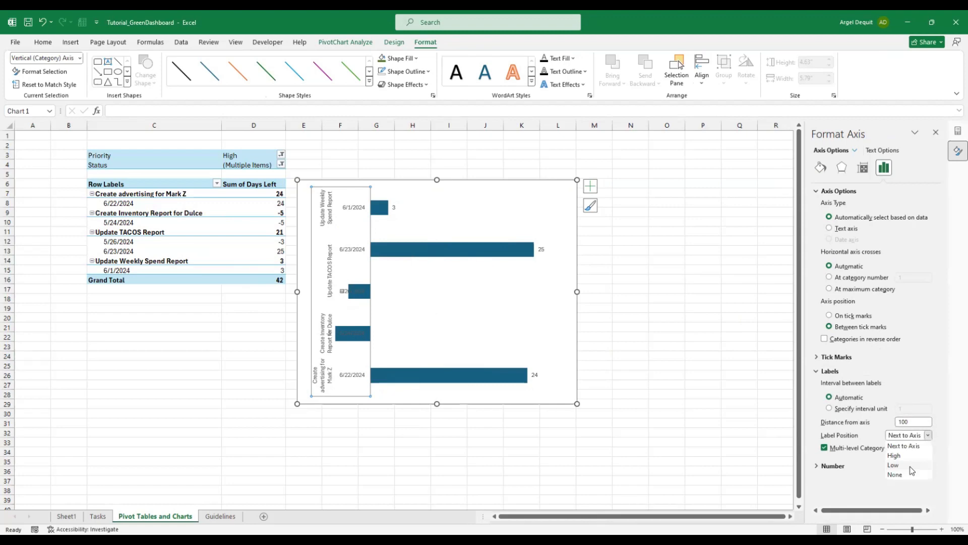
left_click(895, 465)
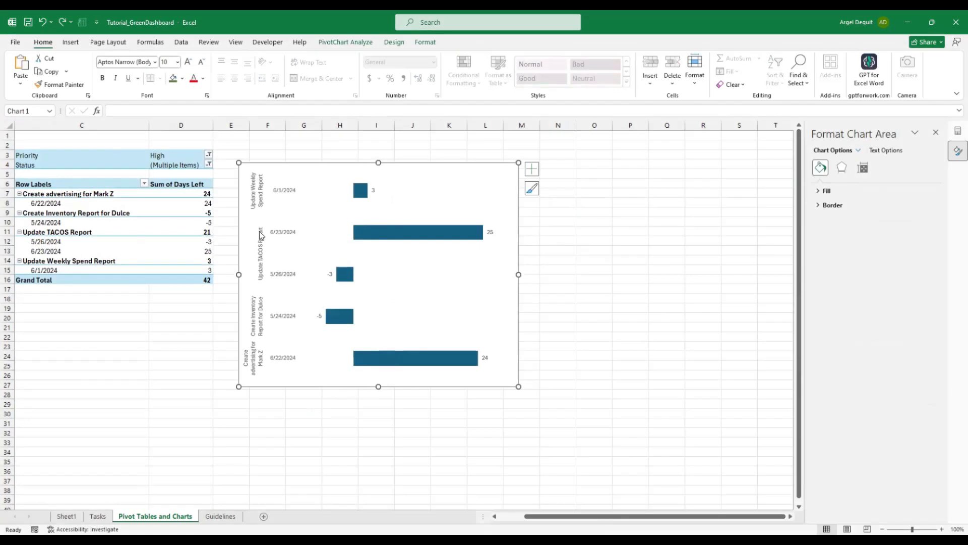
Uncheck Multi-level Category Labels on the vertical axis so labels read horizontally, keeping Low position
left_click(262, 194)
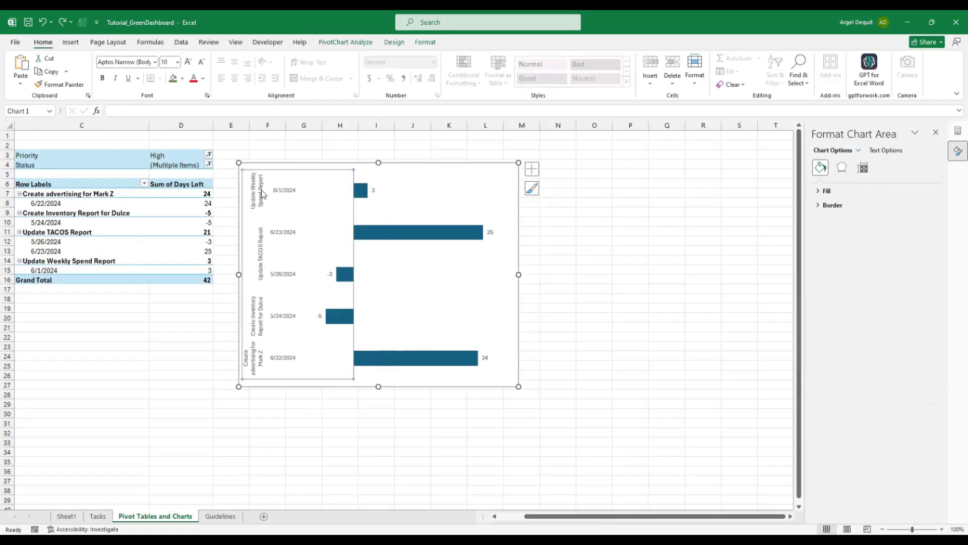
right_click(252, 192)
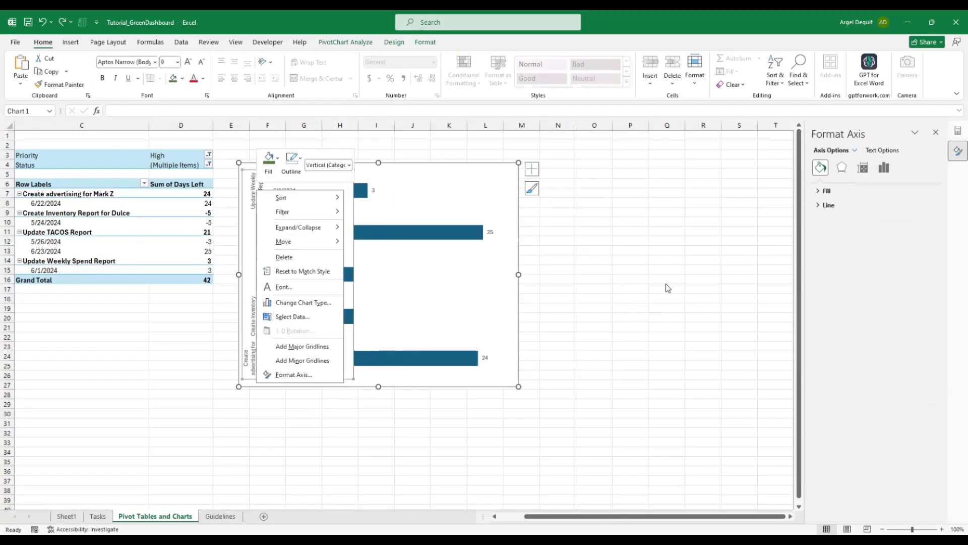
left_click(255, 191)
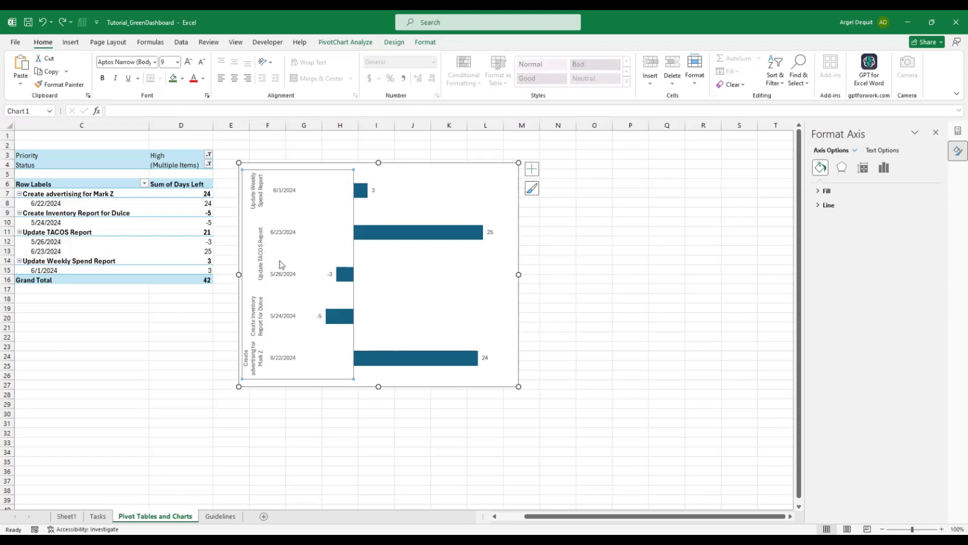
right_click(258, 192)
left_click(309, 378)
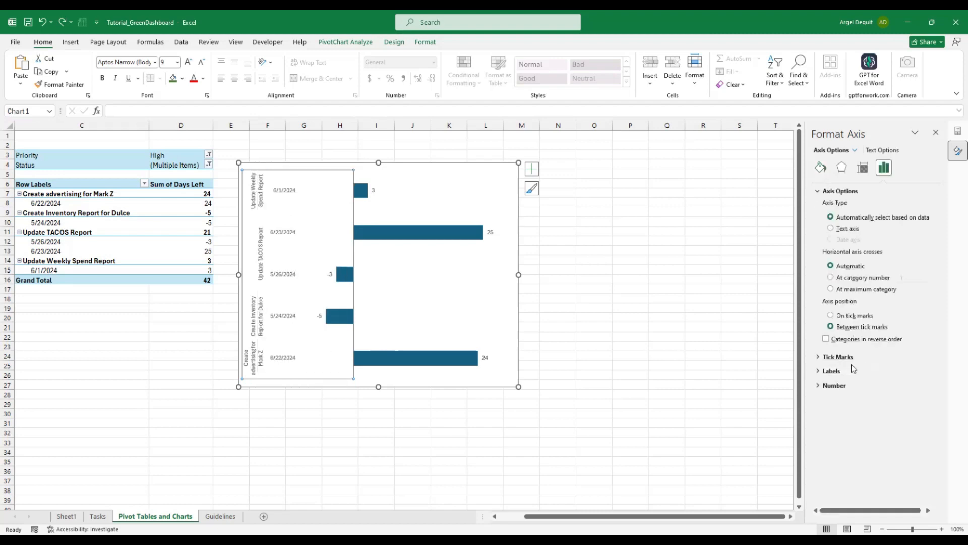
left_click(835, 371)
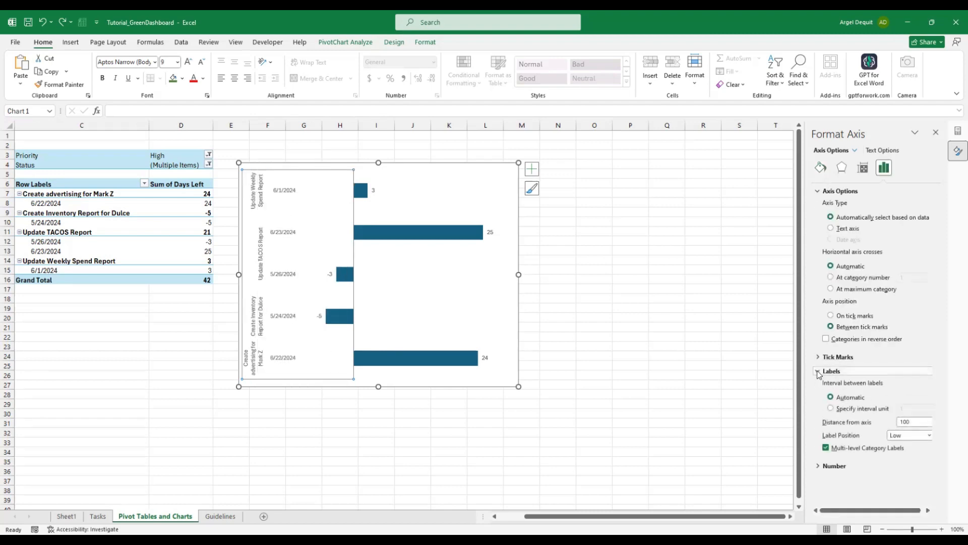
left_click(826, 449)
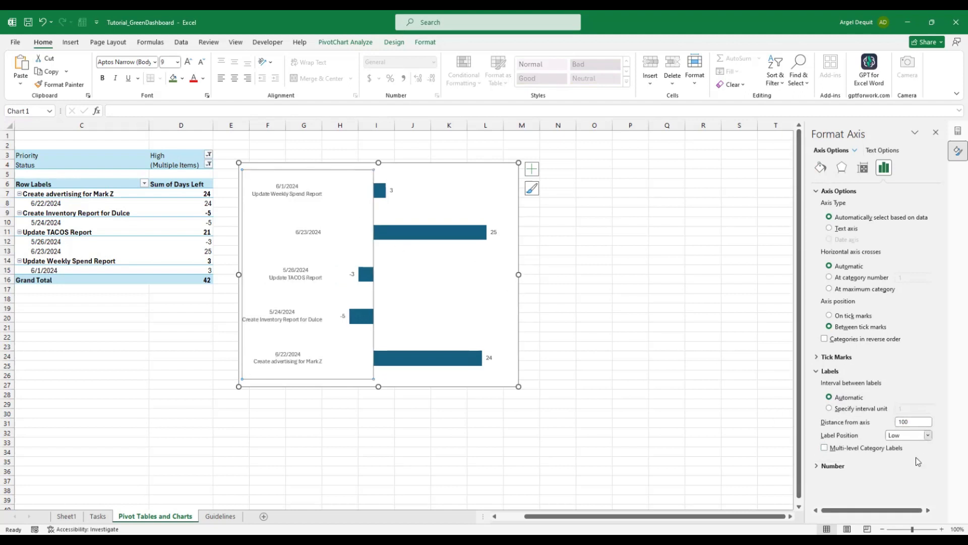
left_click(928, 435)
left_click(912, 466)
Review the updated chart, drag at its lower left leftward, and reselect the category axis
left_click(628, 249)
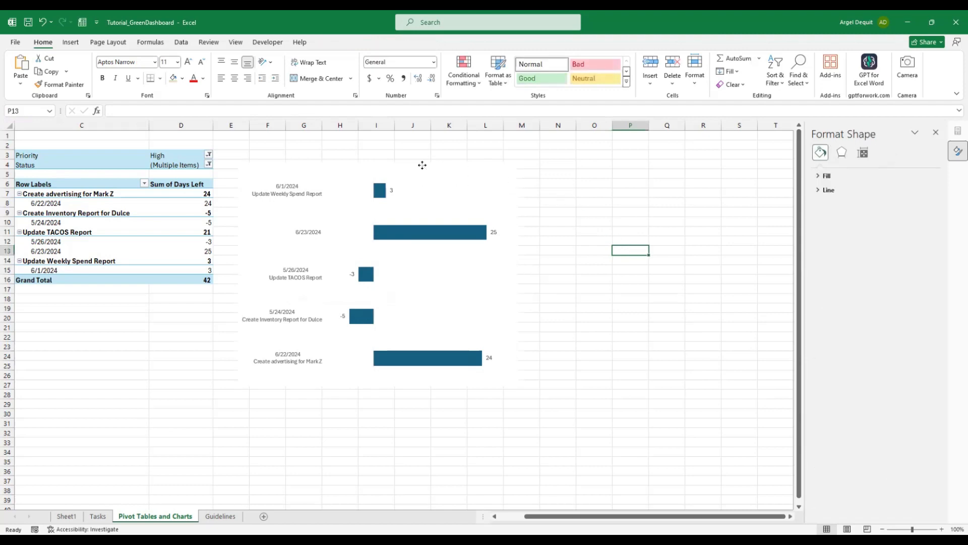
left_click(476, 285)
left_click(167, 410)
left_click_drag(167, 410, 10, 399)
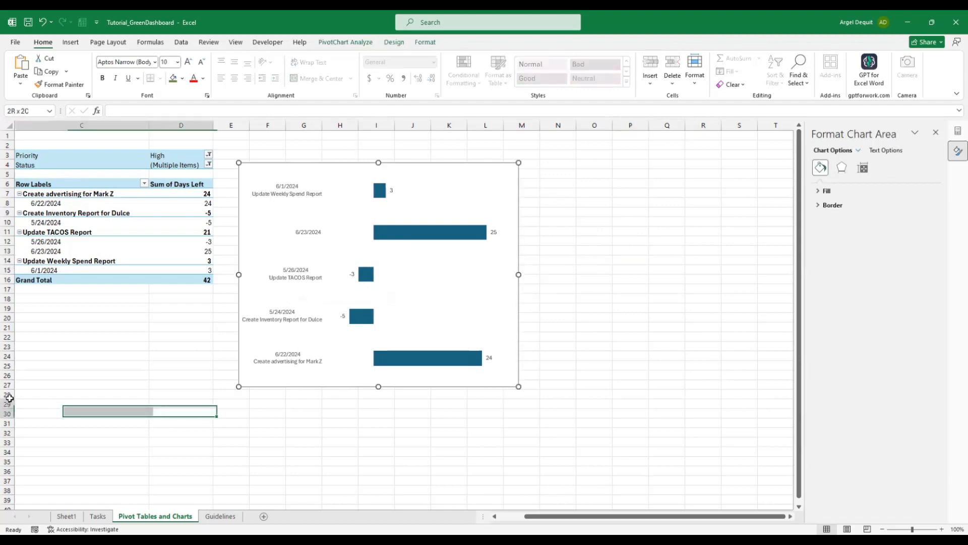
left_click(325, 360)
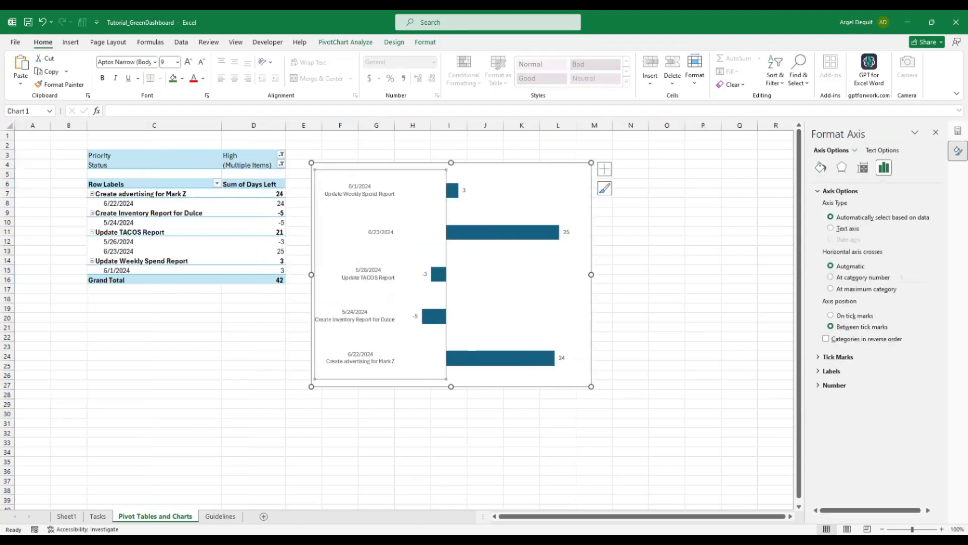
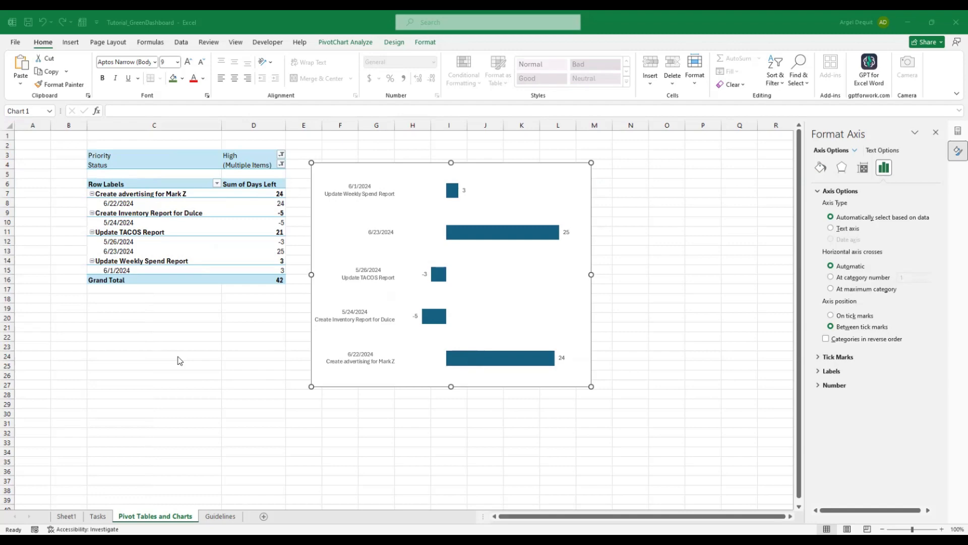
Drag the days-left chart's plot area up and left, then return to the worksheet cells
left_click(514, 166)
mouse_move(519, 166)
left_mouse_down()
mouse_move(473, 164)
mouse_move(515, 155)
left_mouse_up()
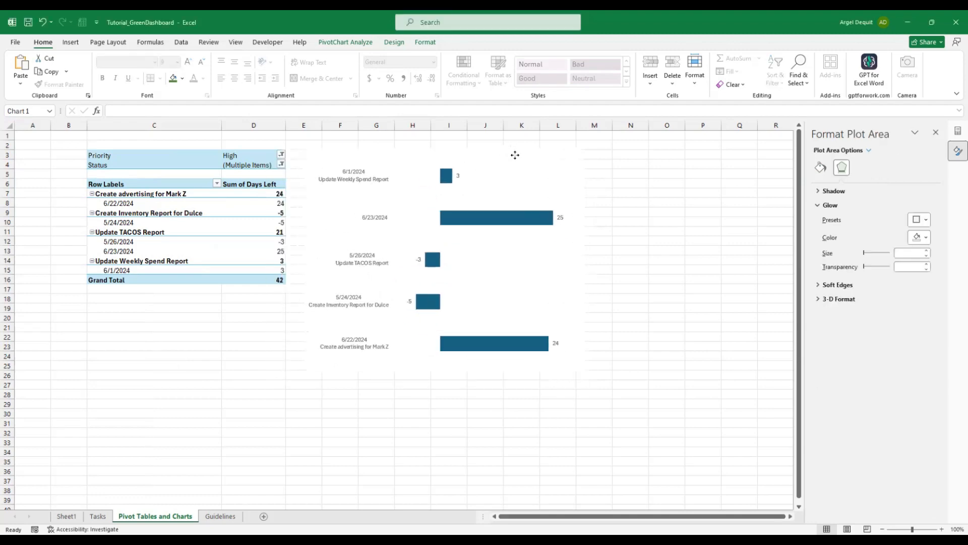
left_click(515, 155)
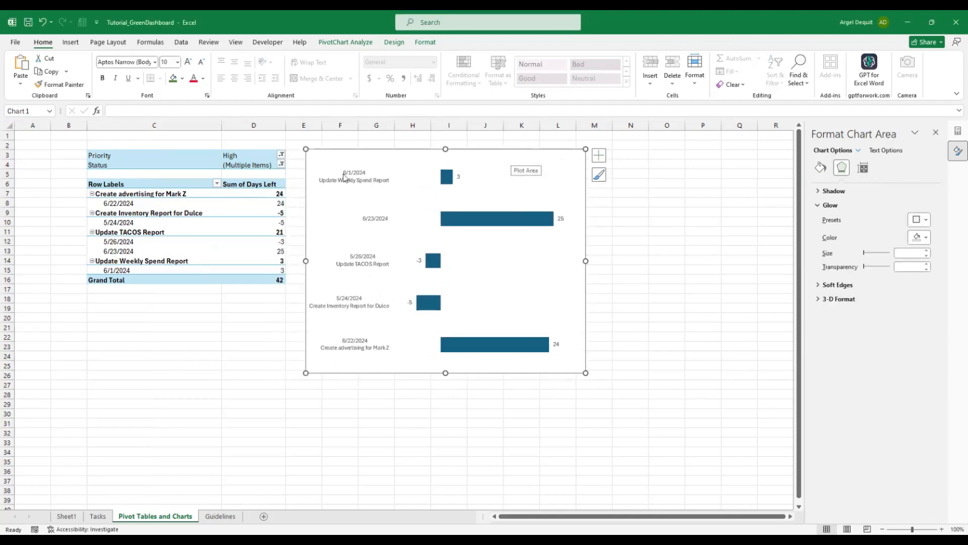
left_click(197, 325)
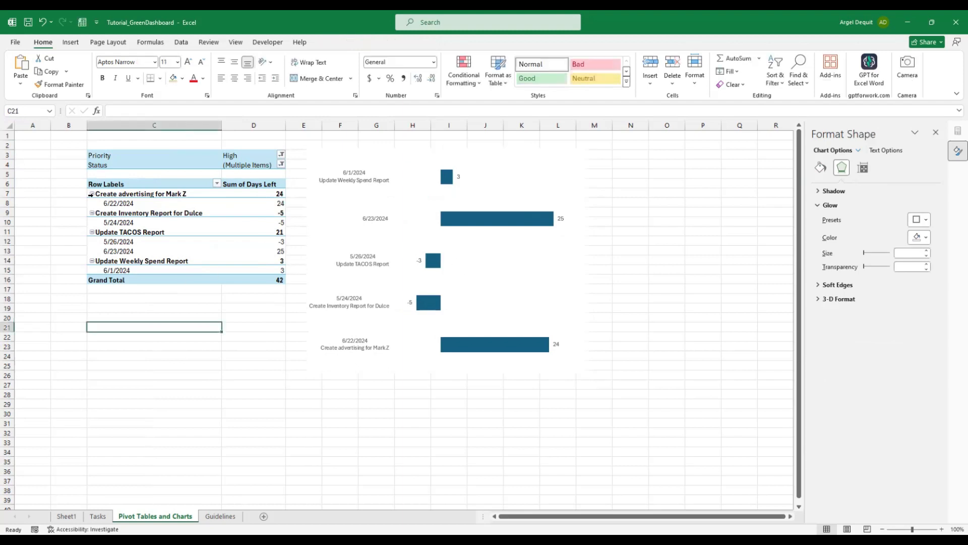
left_click(33, 133)
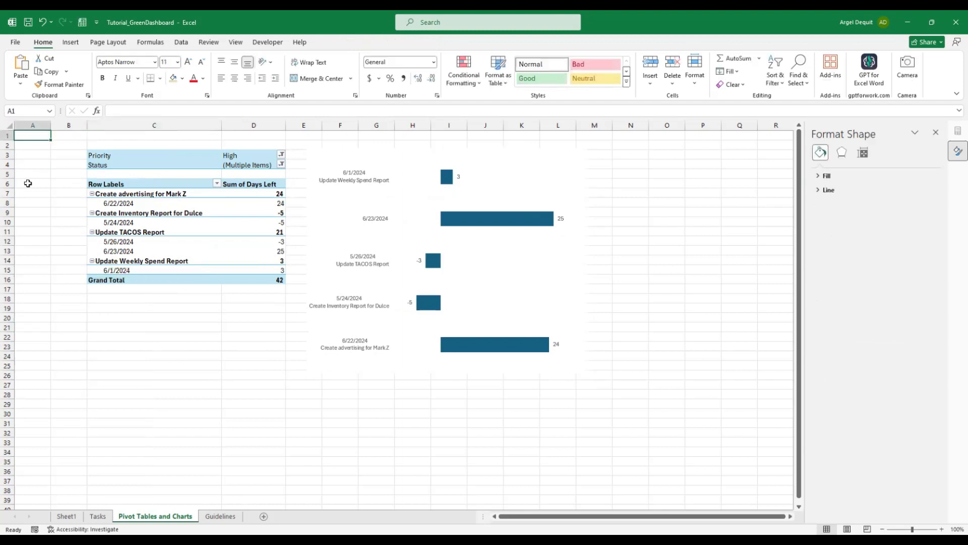
left_click(27, 184)
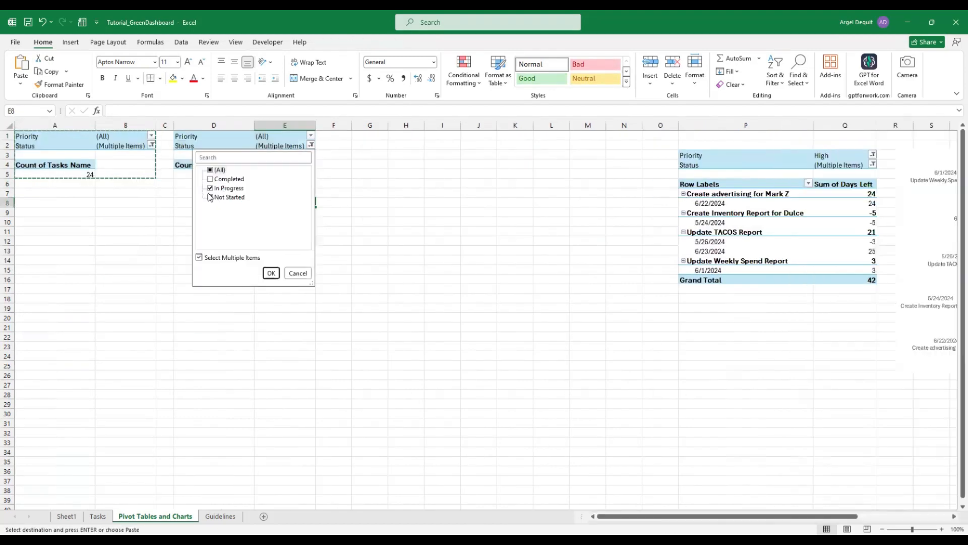
Filter the first pivot copy to Not Started and add a merged 'TO DO' title in D1:E1
left_click(228, 188)
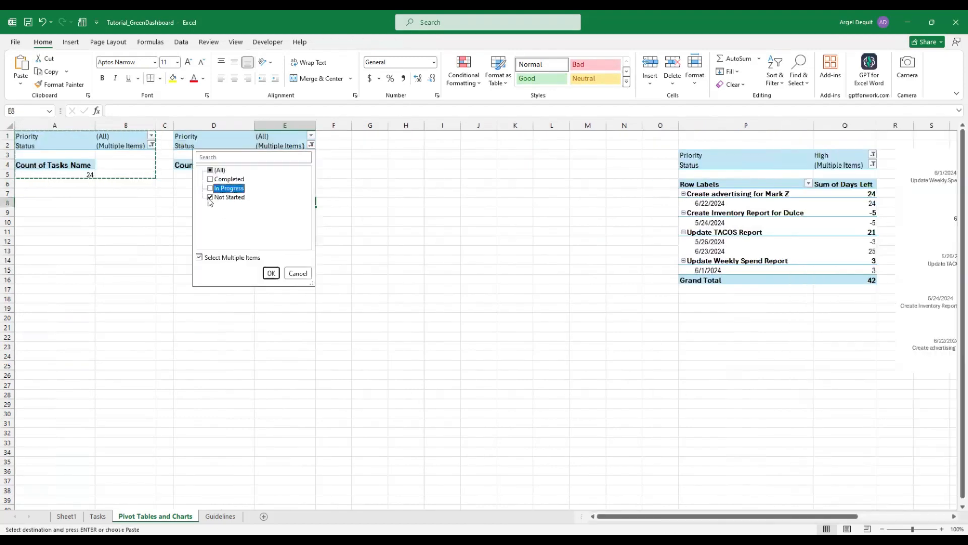
left_click(271, 273)
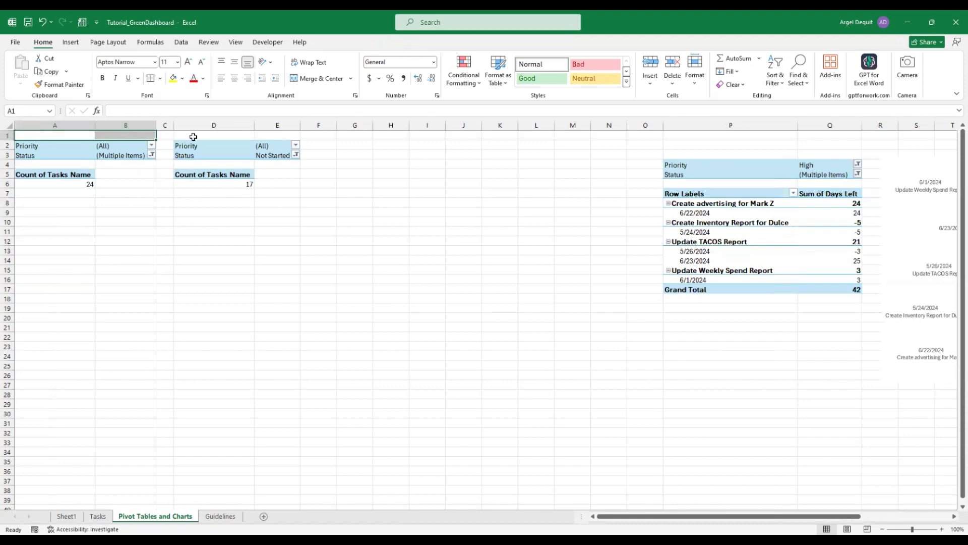
left_click_drag(192, 136, 288, 136)
type("hmcTO DO")
key("Return")
Copy the merged title above the first pivot and rename it 'Tasks to Complete'
key("Up")
key("ctrl+c")
key("Left")
key("Left")
key("ctrl+v")
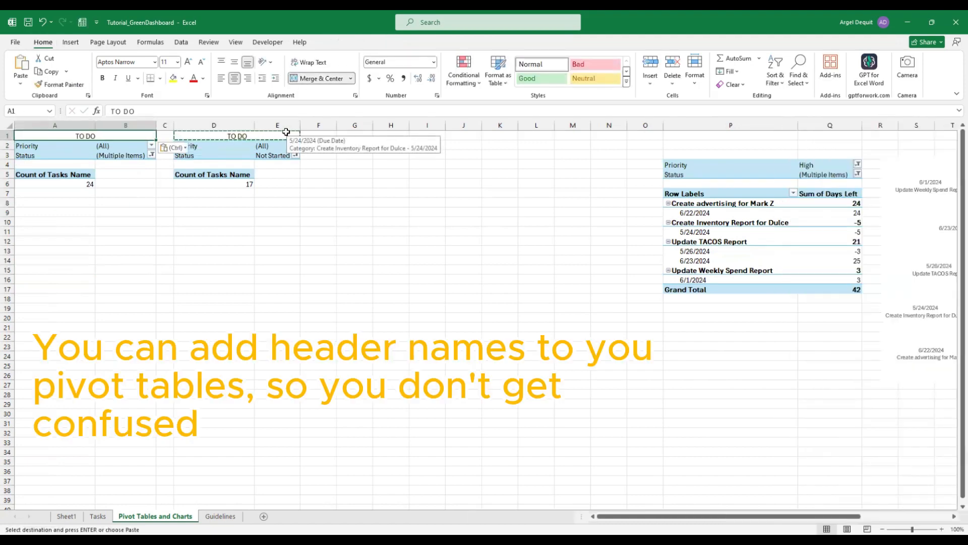
key("F2")
key("BackSpace")
key("BackSpace")
key("BackSpace")
key("BackSpace")
key("BackSpace")
type("Tasks to Complete")
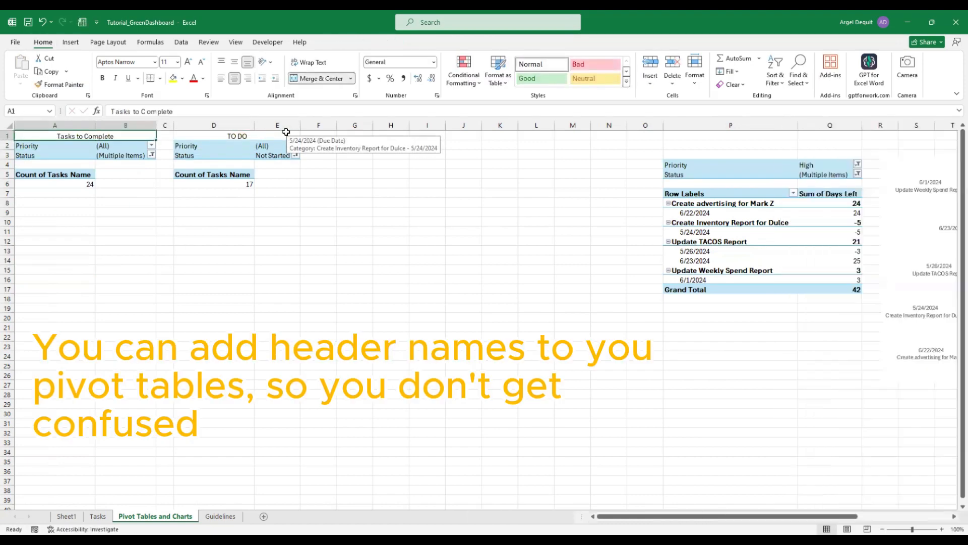
Copy the TO DO pivot with its title into the next columns and adjust column widths
left_click(286, 132)
key("Down")
key("shift+Left")
key("shift+Down")
key("shift+Down")
key("shift+Down")
key("shift+Down")
key("ctrl+c")
key("Right")
key("Right")
key("ctrl+v")
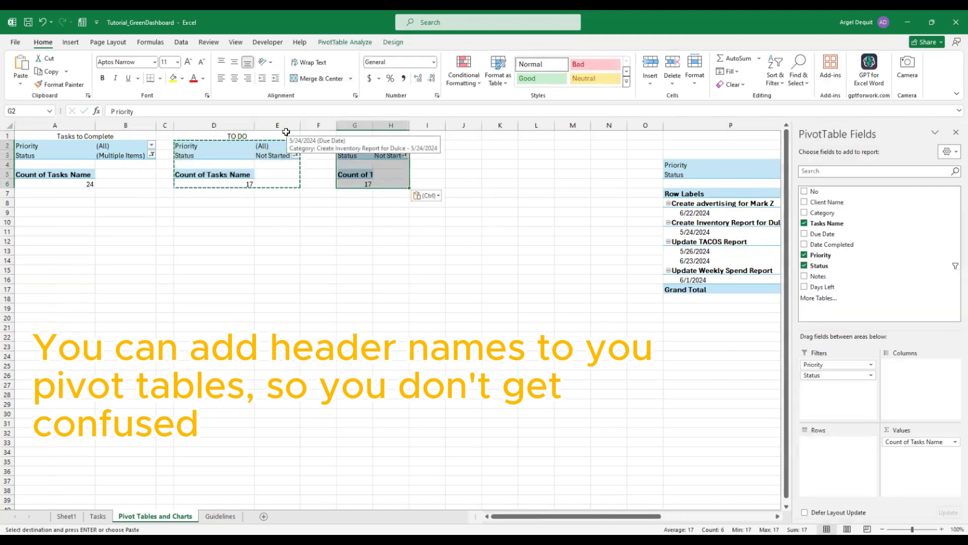
left_click_drag(338, 126, 316, 126)
left_click_drag(174, 126, 166, 125)
left_click(212, 231)
Set the new copy's Status filter to In Progress instead of Not Started
double_click(343, 126)
left_click(353, 194)
left_click(419, 156)
left_click(319, 198)
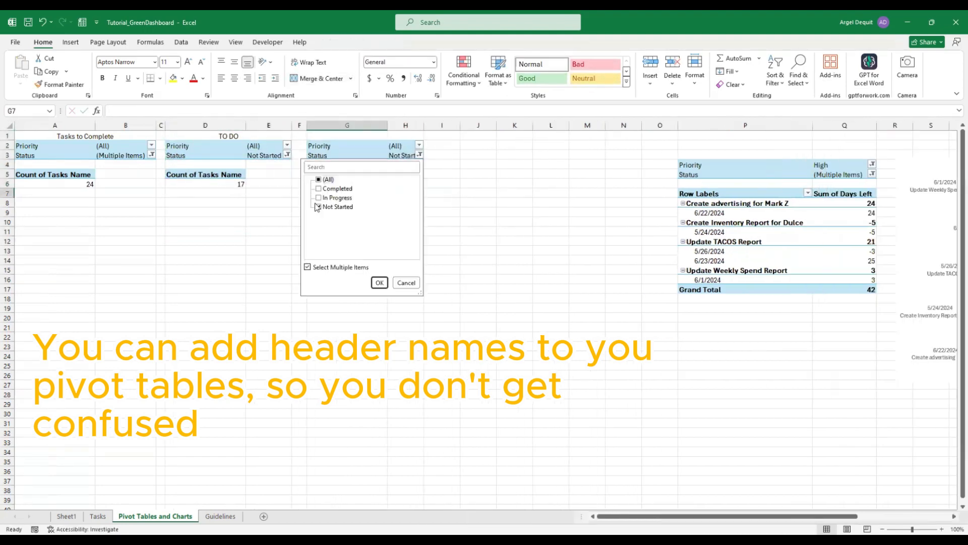
left_click(318, 207)
left_click(380, 282)
Paste the title above the In Progress pivot and rename it 'Working'
left_click(287, 136)
key("ctrl+c")
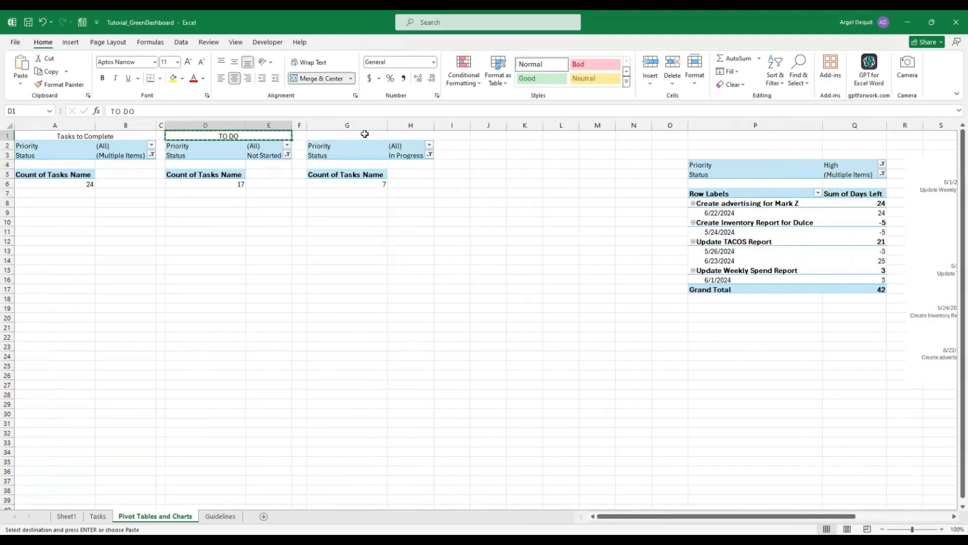
left_click(365, 135)
key("ctrl+v")
double_click(385, 135)
left_click_drag(386, 136, 426, 184)
type("Working")
key("Return")
Paste a copy of the Working pivot at J1 and fit its columns
key("ctrl+c")
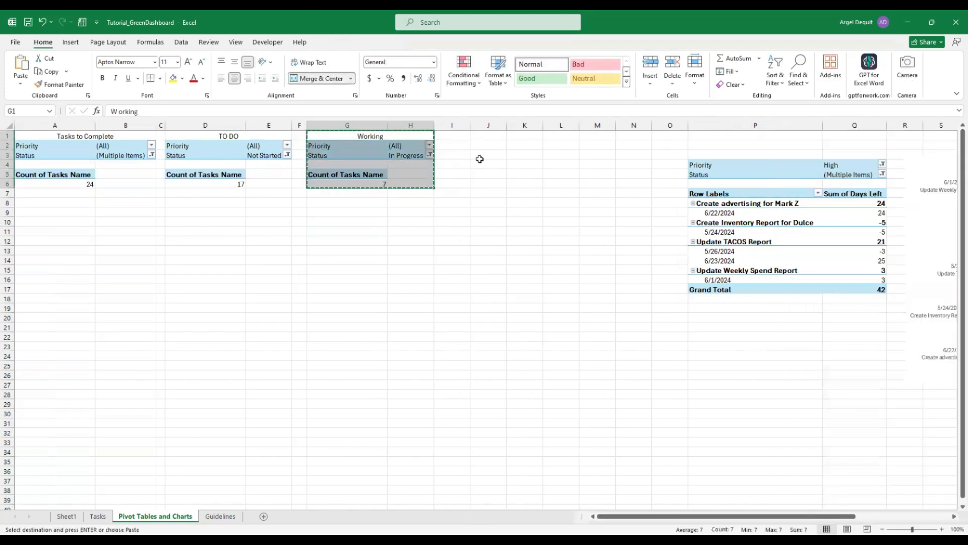
left_click_drag(469, 126, 445, 126)
left_click(466, 136)
key("ctrl+v")
left_click_drag(504, 126, 466, 126)
double_click(481, 126)
left_click(496, 241)
Filter the J1 pivot to Completed and title it 'Completed'
left_click(569, 155)
left_click(468, 197)
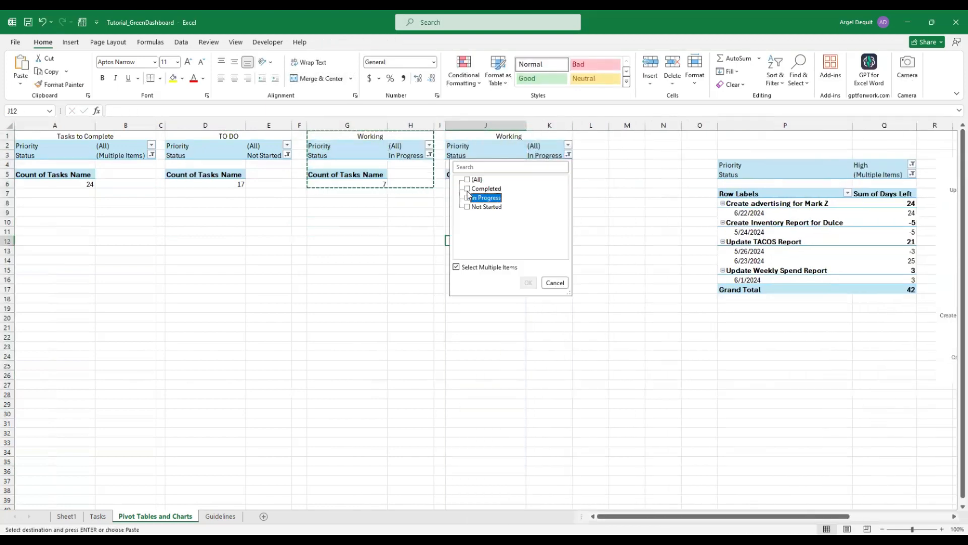
left_click(526, 283)
left_click(535, 137)
type("Completed")
key("Return")
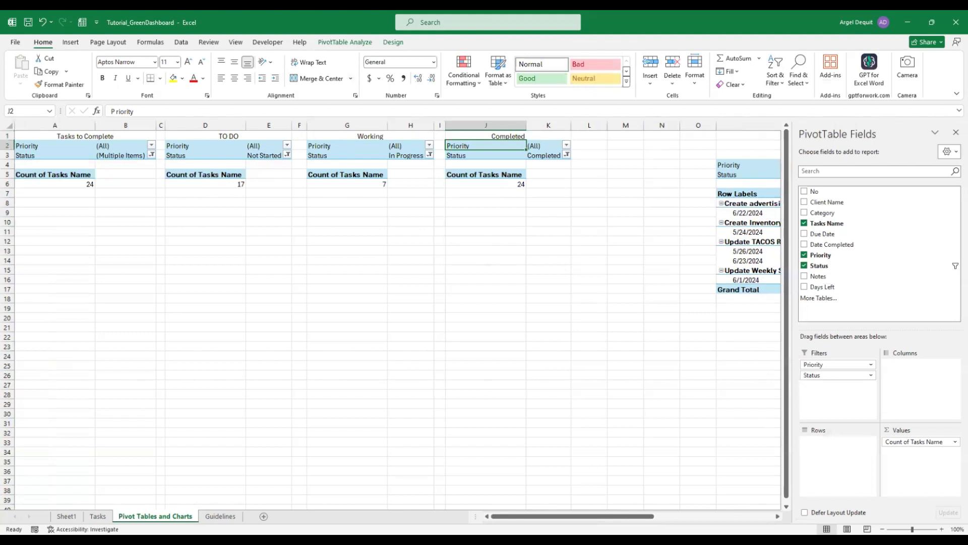
left_click(403, 503)
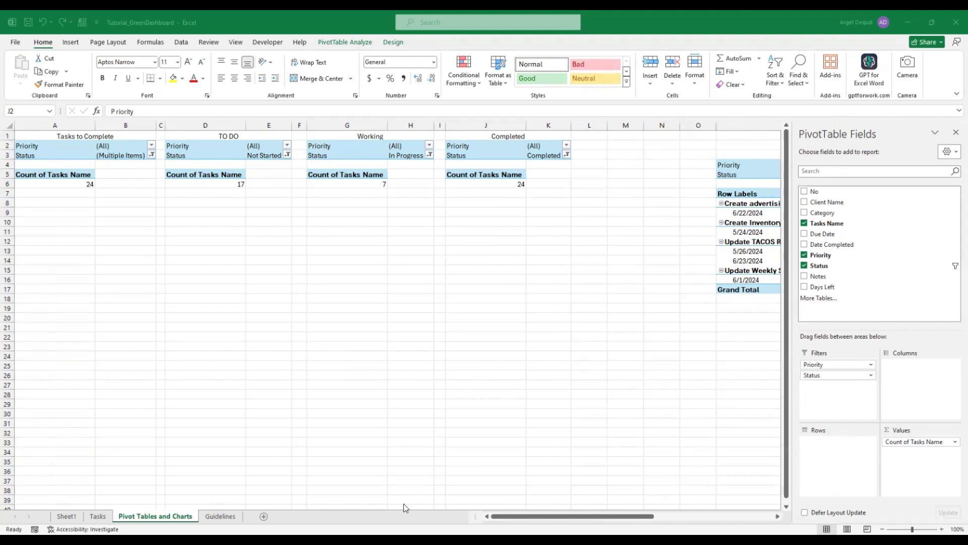
Copy the TO DO pivot to D10 and title it 'To Do (Per Status)'
left_click(203, 222)
left_click_drag(184, 135, 267, 182)
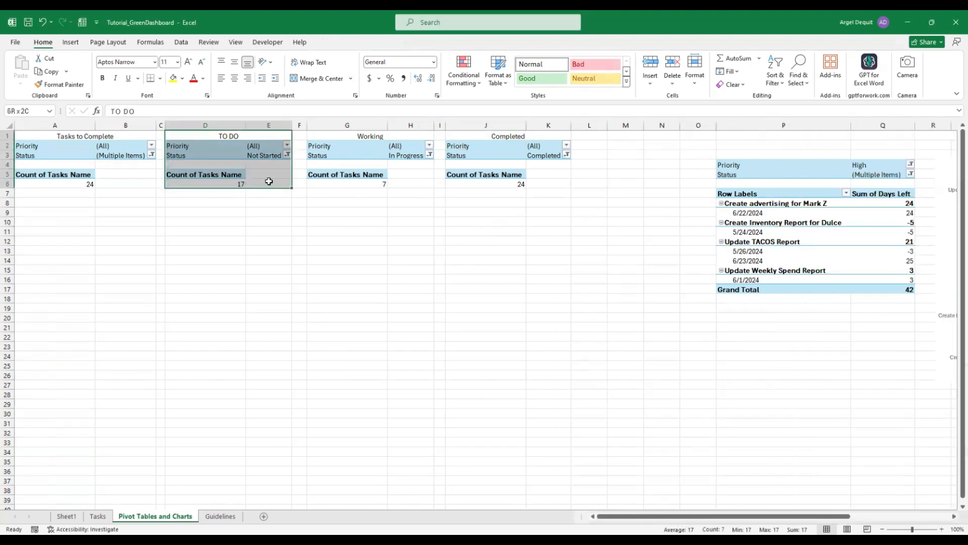
key("ctrl+c")
left_click(202, 222)
key("ctrl+v")
type("Per St")
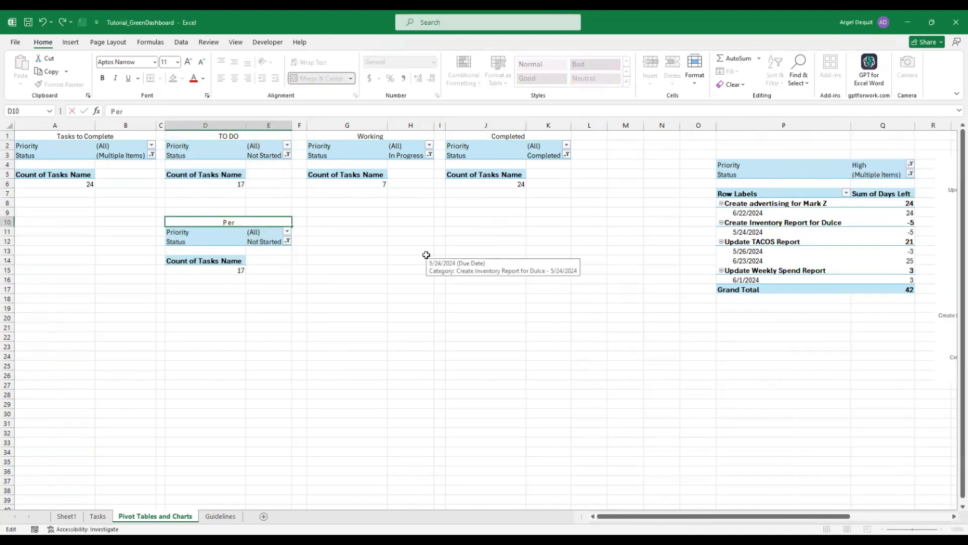
key("BackSpace")
key("BackSpace")
key("BackSpace")
key("BackSpace")
key("BackSpace")
key("BackSpace")
type("To Do (Per Status)")
key("Return")
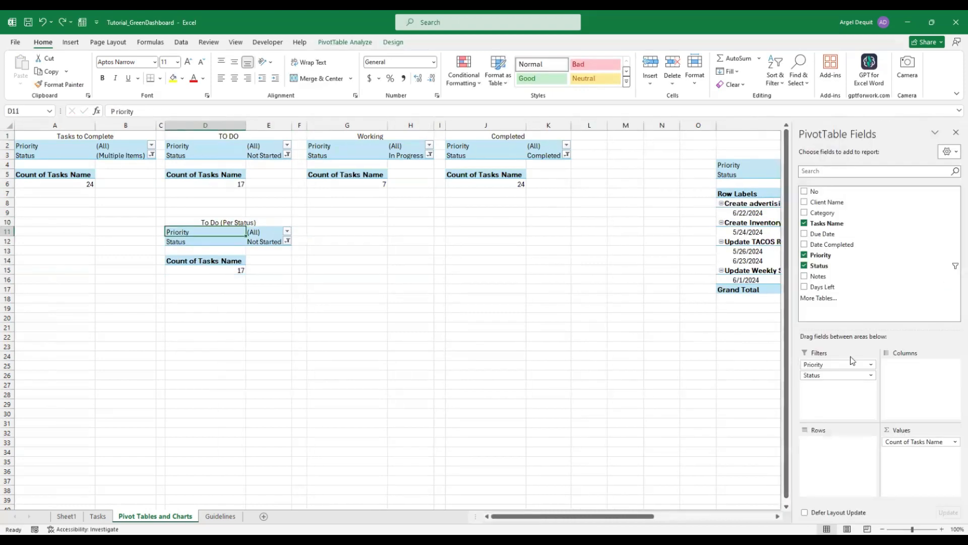
Move Priority from Filters to Rows and retitle the D10 pivot 'To Do (Per Priority)'
left_click_drag(851, 364, 837, 448)
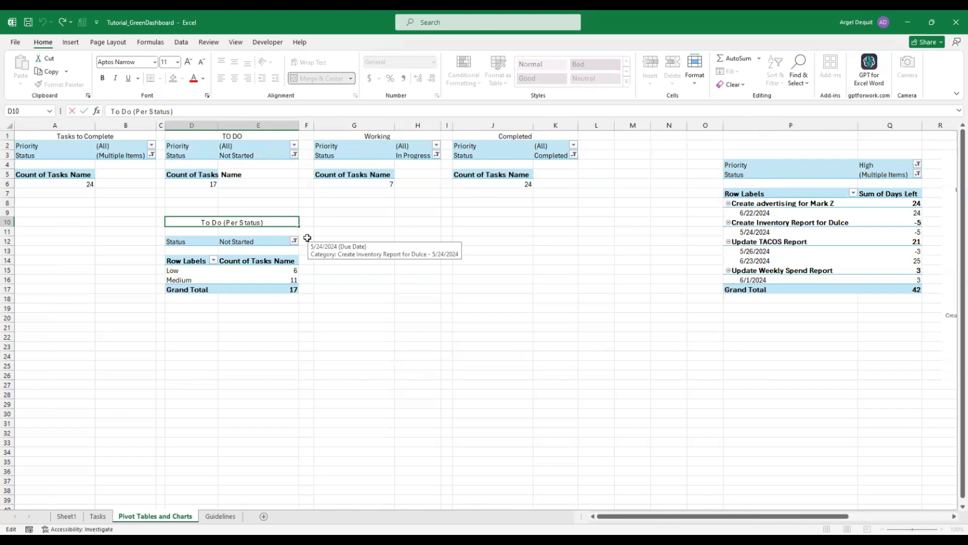
key("F2")
key("Left")
key("BackSpace")
key("BackSpace")
key("BackSpace")
key("BackSpace")
key("BackSpace")
key("BackSpace")
type("Priority")
key("Return")
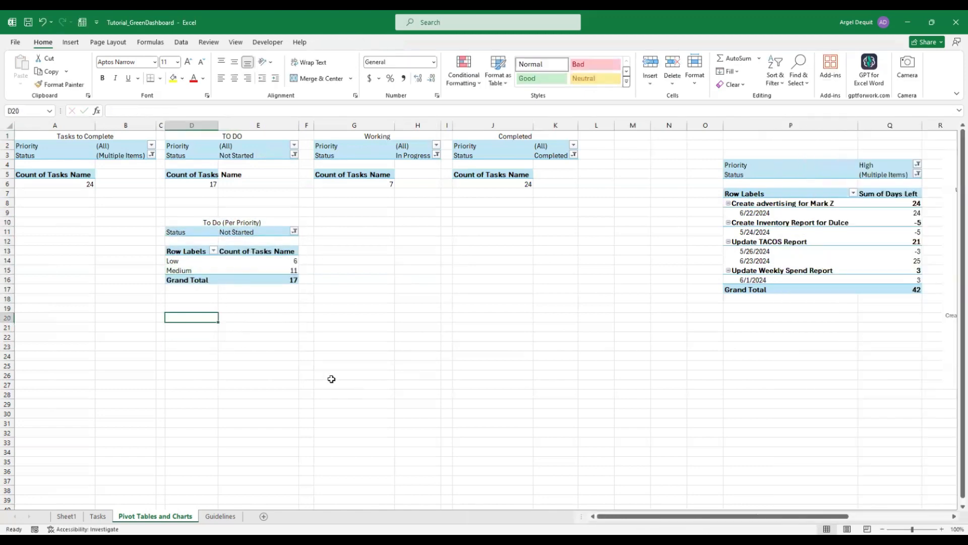
Enter High, Medium and Low labels below the per-priority pivot
type("High")
key("Return")
type("Medium")
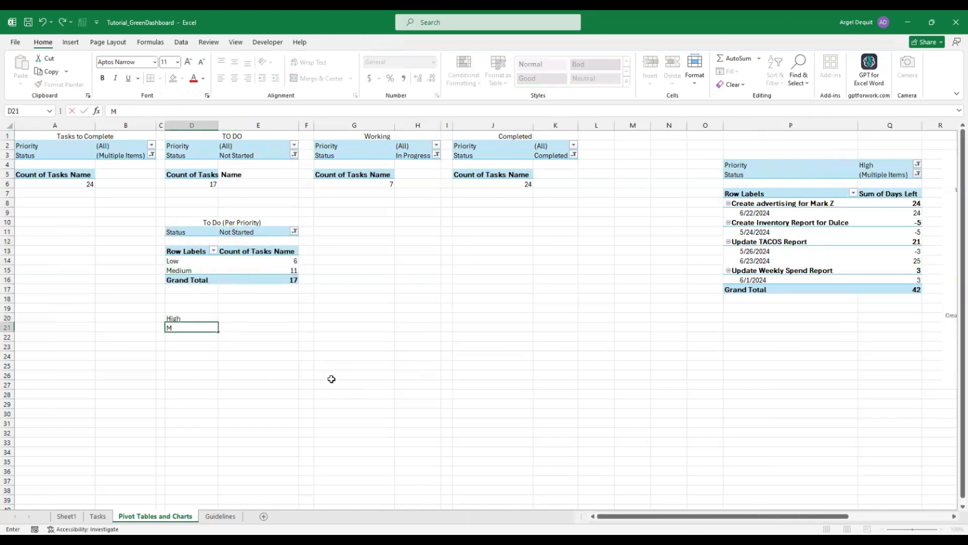
key("Return")
type("Low")
key("Return")
Copy the per-priority block to G10 and filter it to In Progress
left_click_drag(190, 222, 282, 337)
key("ctrl+c")
left_click(335, 223)
key("ctrl+v")
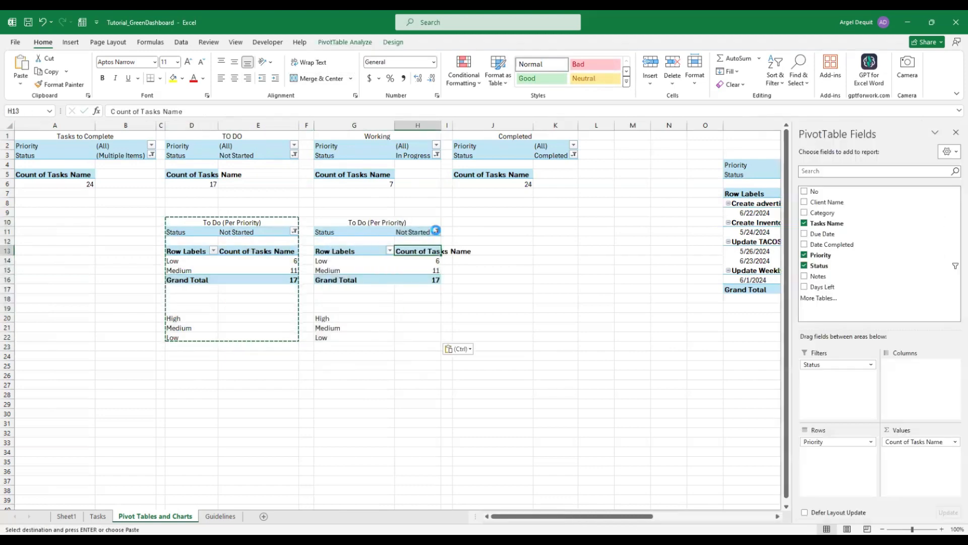
left_click(437, 231)
left_click(336, 275)
left_click(397, 359)
Retitle the G10 pivot 'Working', correcting a typo
double_click(356, 222)
left_click_drag(348, 222, 407, 337)
type("Workikng")
key("Return")
double_click(366, 223)
key("BackSpace")
key("Return")
Paste a third per-priority pivot at J10 and filter it to Completed
key("ctrl+c")
left_click(500, 223)
key("ctrl+v")
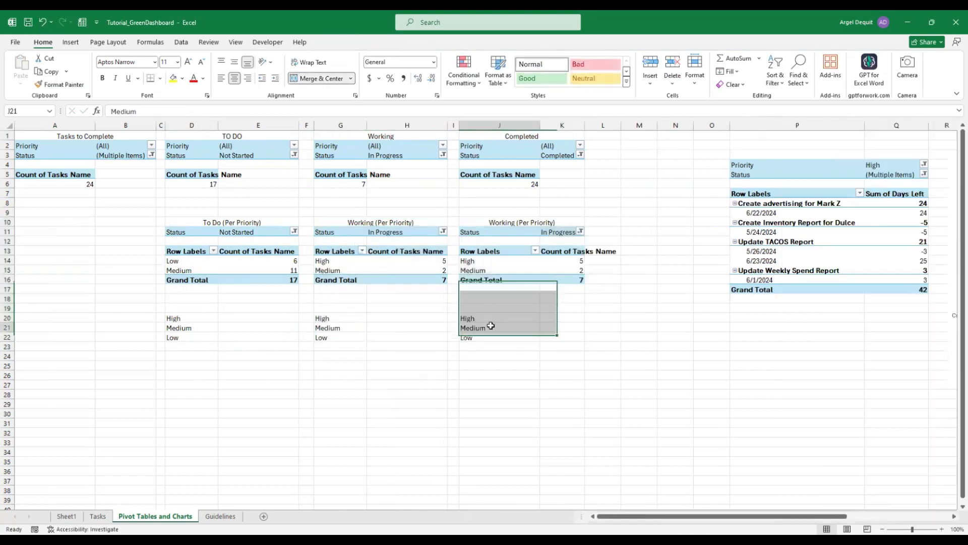
left_click(562, 232)
left_click(580, 230)
left_click(484, 264)
left_click(484, 274)
left_click(540, 359)
left_click(552, 327)
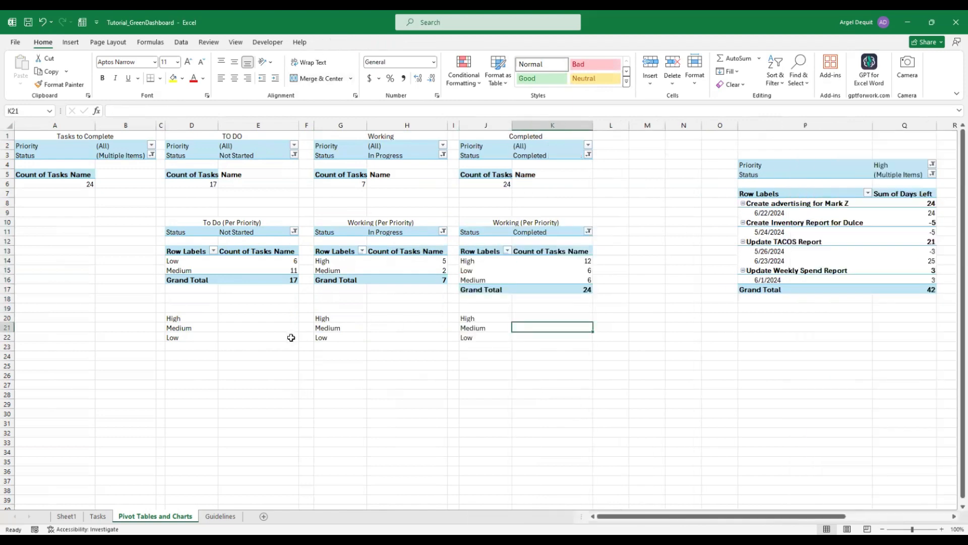
Begin an IFERROR formula in E20 that uses D20 as the lookup value
left_click(388, 319)
left_click(240, 318)
type("=if")
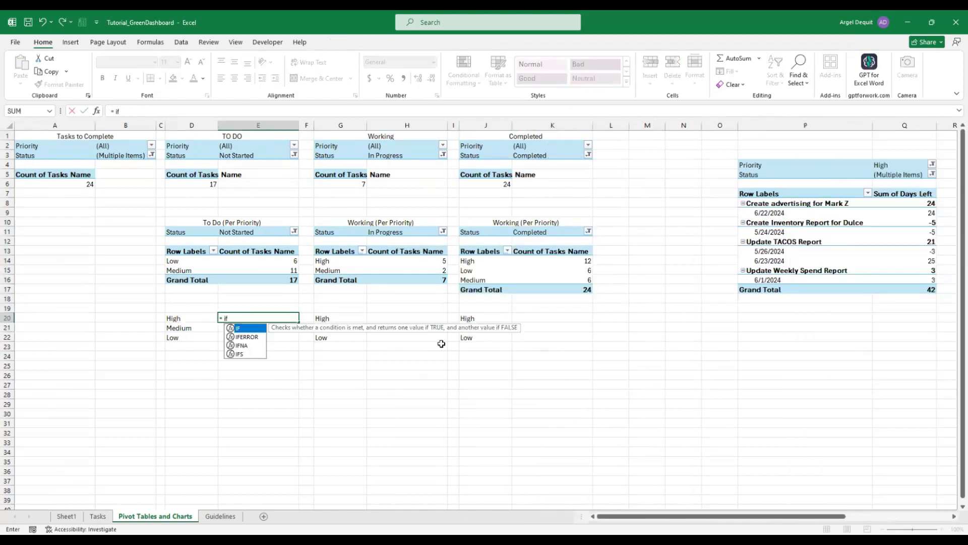
key("Down")
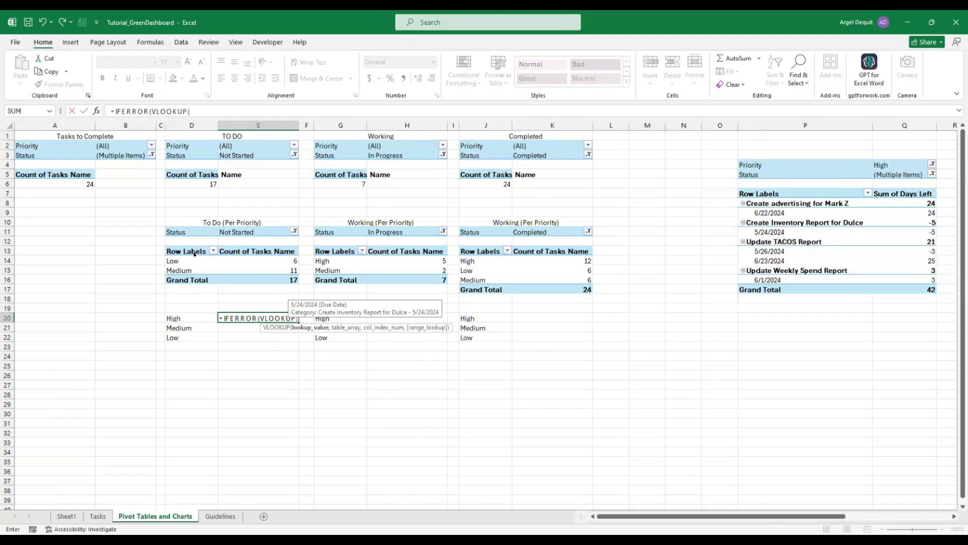
key("Left")
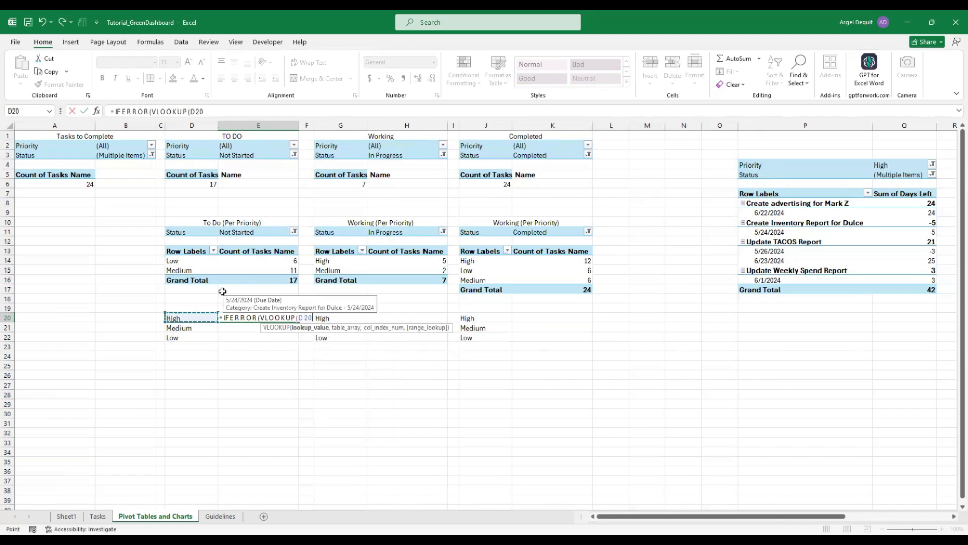
type(",D14")
key("shift+Right")
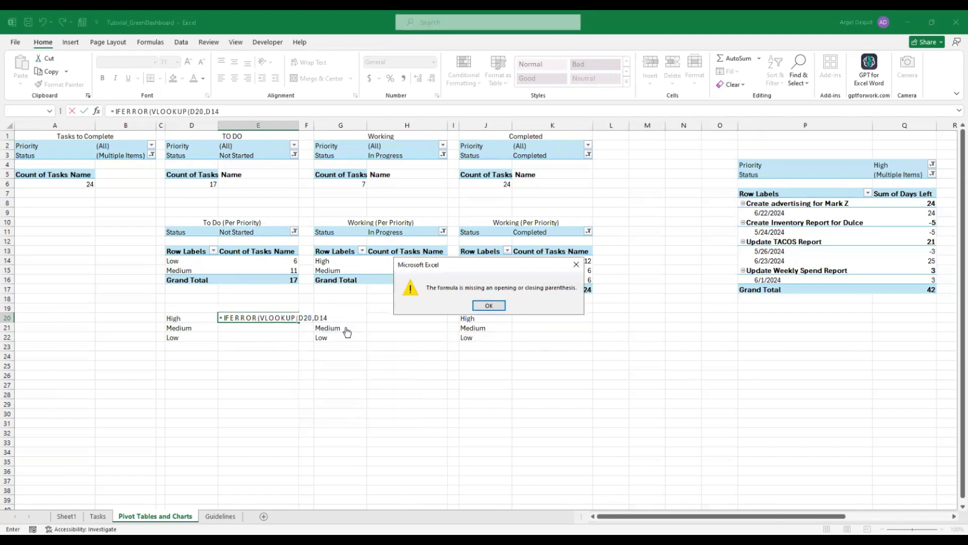
key("Return")
key("BackSpace")
key("BackSpace")
key("BackSpace")
Complete it as an IFERROR VLOOKUP over D14:E17, column 2, exact match, returning 0
left_click(162, 263)
key("Right")
key("shift+Right")
key("shift+Down")
key("shift+Down")
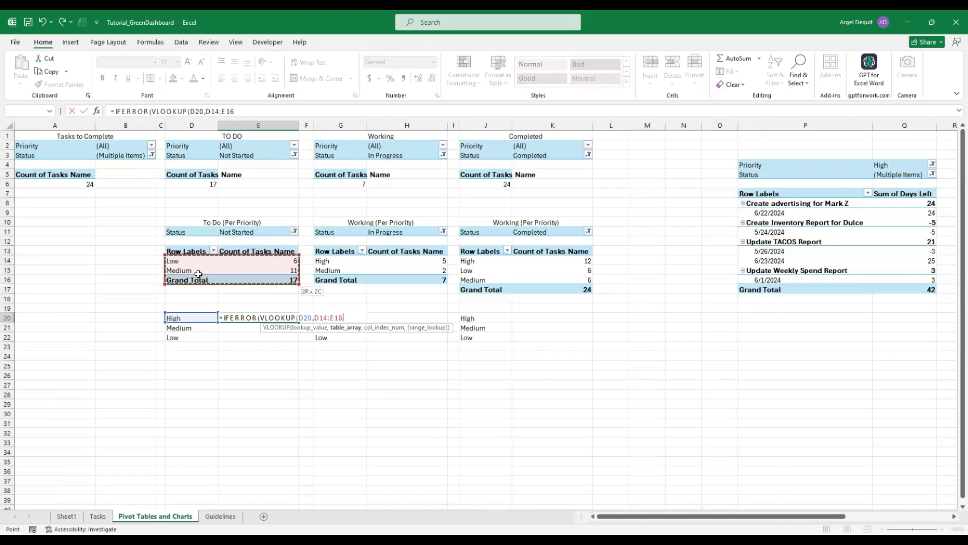
key("shift+Down")
type(",2,0),0)")
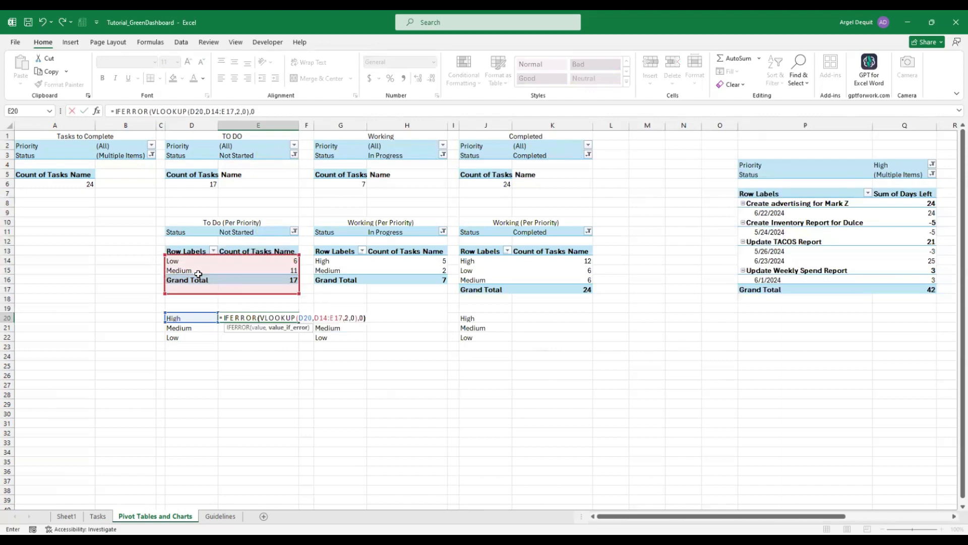
key("Return")
key("Up")
key("F2")
Lock the lookup range to $D$14:$E$17 and fill the To Do formula down E20:E22
left_click(321, 318)
key("F4")
key("Right")
key("Right")
key("F4")
key("Return")
key("Up")
key("ctrl+c")
key("Down")
key("ctrl+v")
Paste the formula into H20:H22 and point its lookup at the Working pivot
key("Down")
key("ctrl+v")
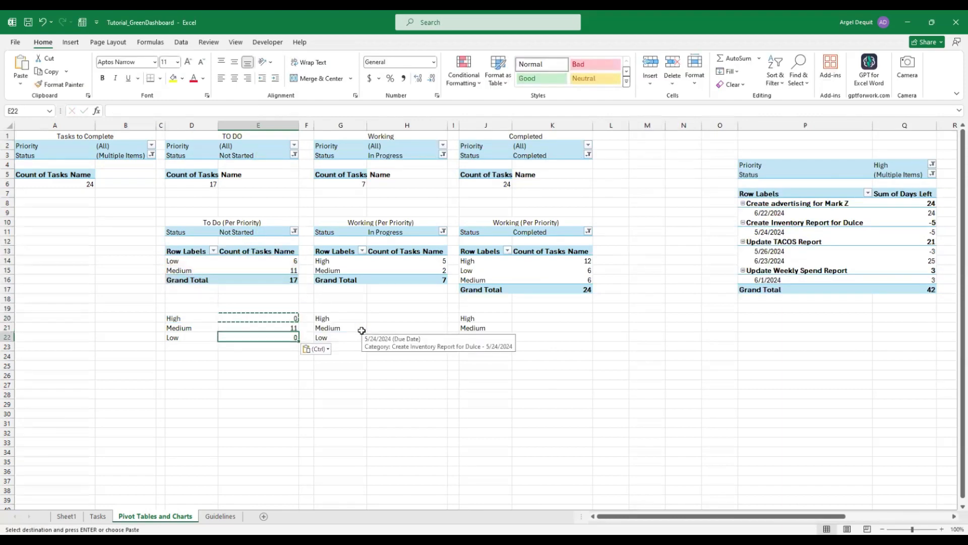
key("F2")
key("Escape")
key("Up")
key("Up")
key("ctrl+c")
key("Right")
key("Right")
key("Right")
key("ctrl+v")
key("Down")
key("ctrl+v")
key("Down")
key("ctrl+v")
key("Up")
key("Up")
key("F2")
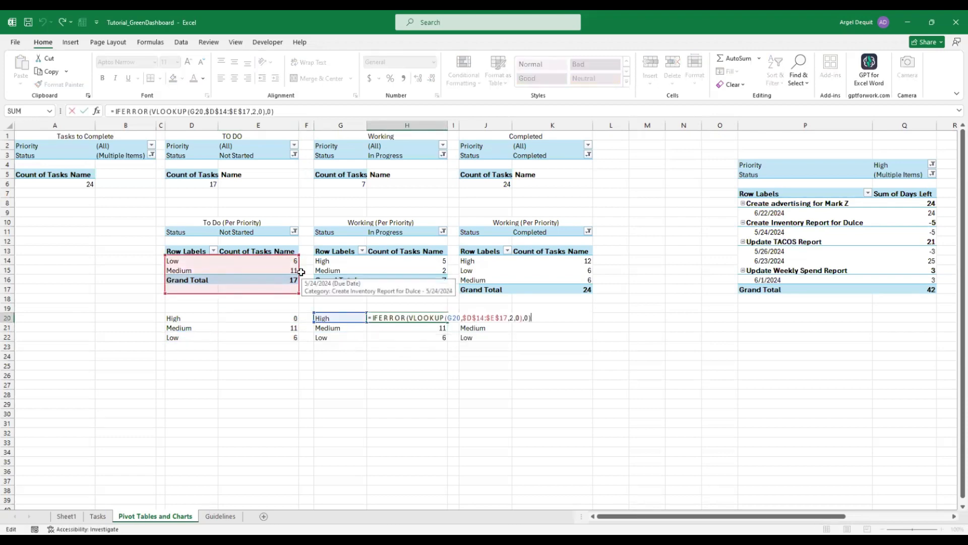
left_click_drag(299, 270, 571, 301)
key("Return")
key("Up")
key("ctrl+c")
Fill K20:K22 with the formula for the Completed pivot, then select the columns beside Days Left
key("Down")
key("ctrl+v")
key("Down")
key("ctrl+v")
key("Up")
key("Up")
key("Right")
key("Right")
key("Right")
key("ctrl+v")
key("F2")
key("Return")
key("Up")
key("ctrl+c")
key("Down")
key("ctrl+v")
key("Down")
key("ctrl+v")
key("Escape")
key("Up")
key("Up")
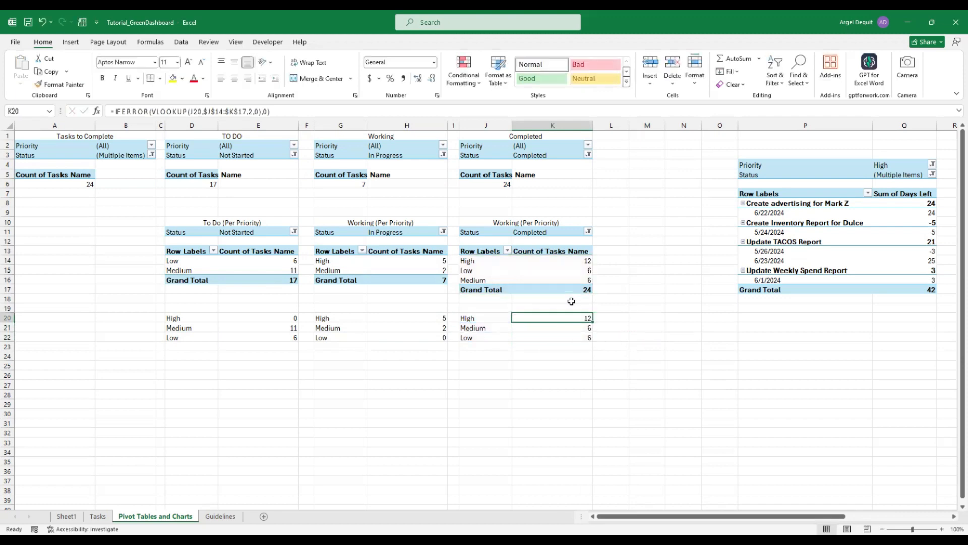
key("alt+Tab")
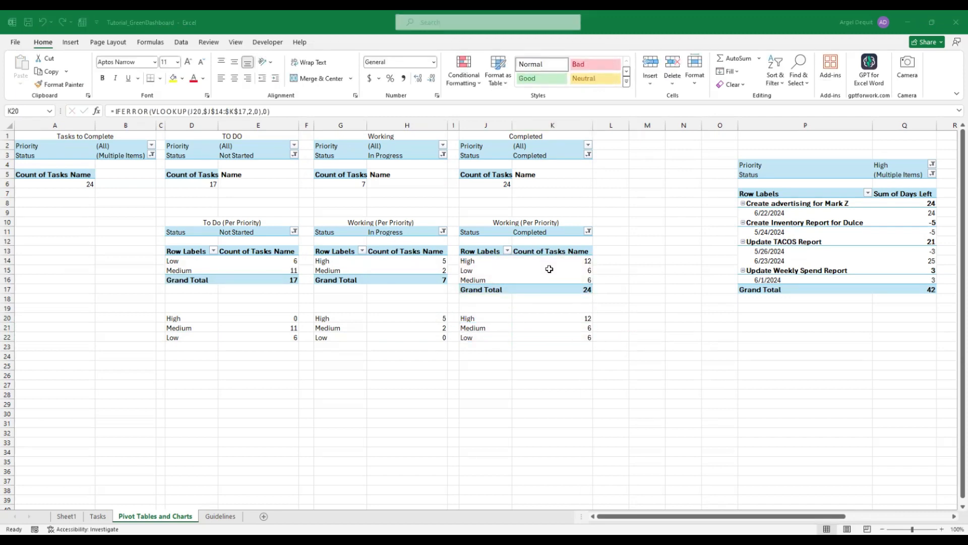
left_click_drag(647, 125, 719, 125)
Delete the empty columns beside the Days Left pivot
key("ctrl+minus")
left_click(681, 375)
left_click(871, 309)
left_click(673, 346)
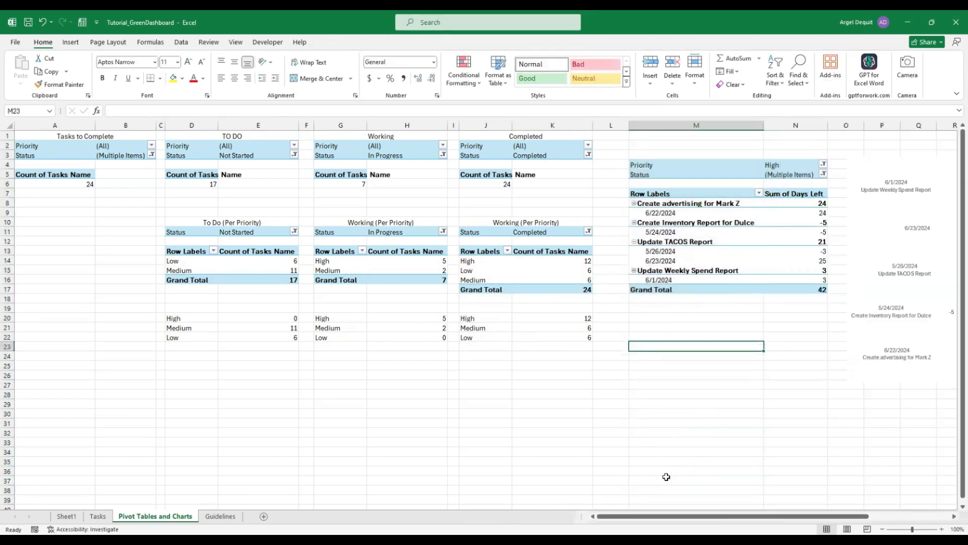
Copy the Days Left pivot and paste a duplicate to its right
scroll(666, 477, "right", 5)
left_click_drag(623, 165, 393, 316)
left_click_drag(406, 166, 522, 289)
key("ctrl+c")
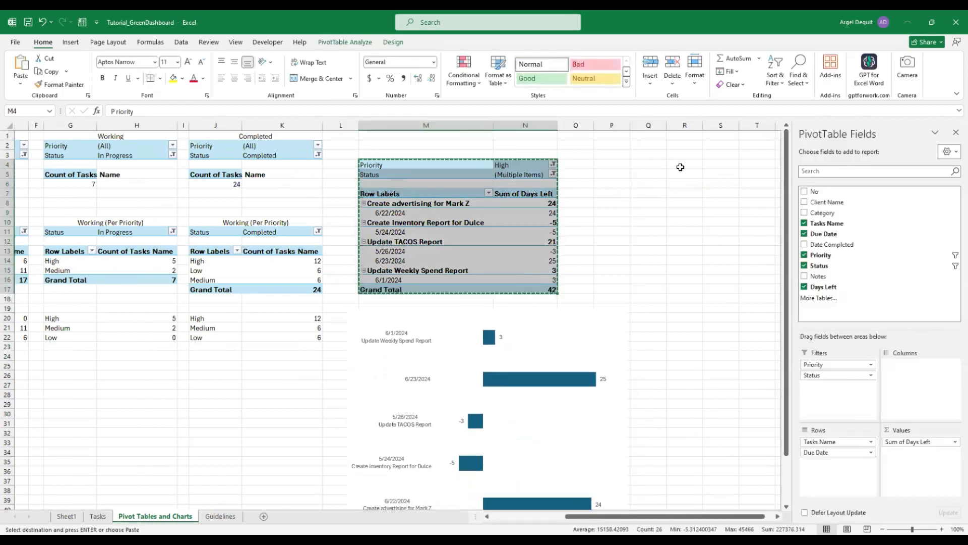
left_click(681, 166)
key("ctrl+v")
double_click(702, 125)
Shrink the bar chart under the Days Left pivot and remove the empty columns before the copy
left_click(600, 323)
left_click_drag(627, 309, 556, 353)
left_click_drag(519, 355, 528, 305)
left_click(706, 327)
key("Escape")
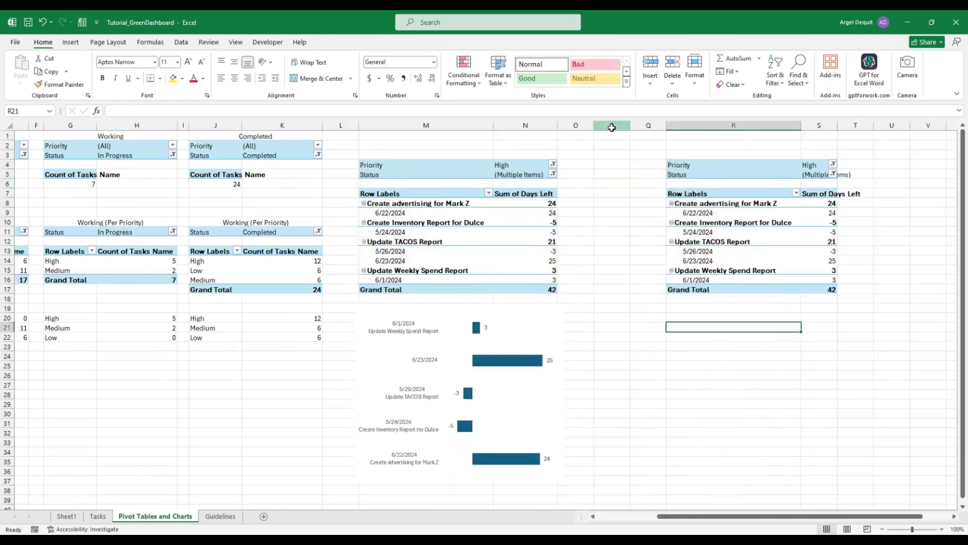
left_click_drag(612, 127, 648, 126)
key("ctrl+minus")
left_click(628, 220)
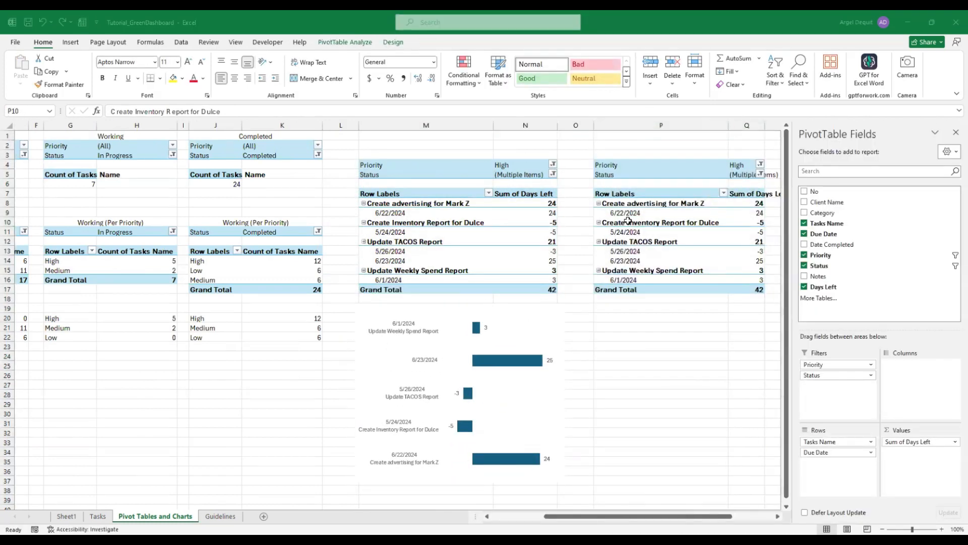
Rearrange the copied pivot with Status in Rows, showing all statuses and priorities
left_click_drag(837, 453, 731, 403)
left_click_drag(837, 376, 873, 454)
left_click(642, 192)
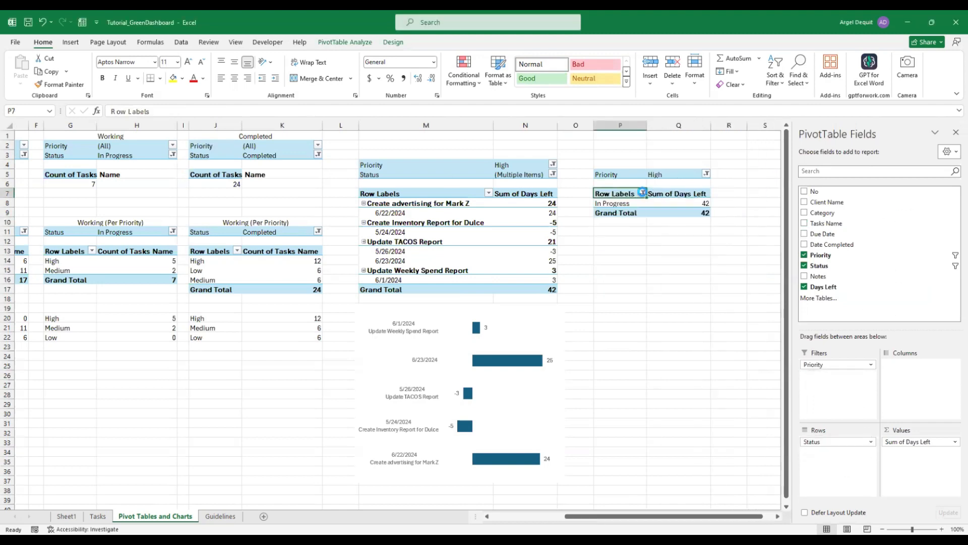
left_click(536, 308)
left_click(598, 406)
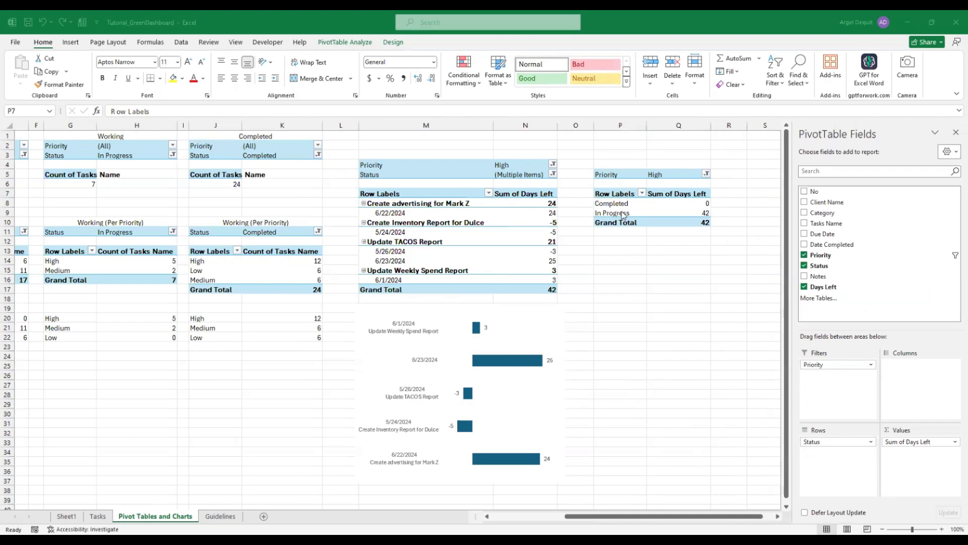
left_click(705, 173)
left_click(610, 198)
left_click(664, 301)
Show the Days Left value as % of Grand Total
left_click(955, 441)
left_click(937, 430)
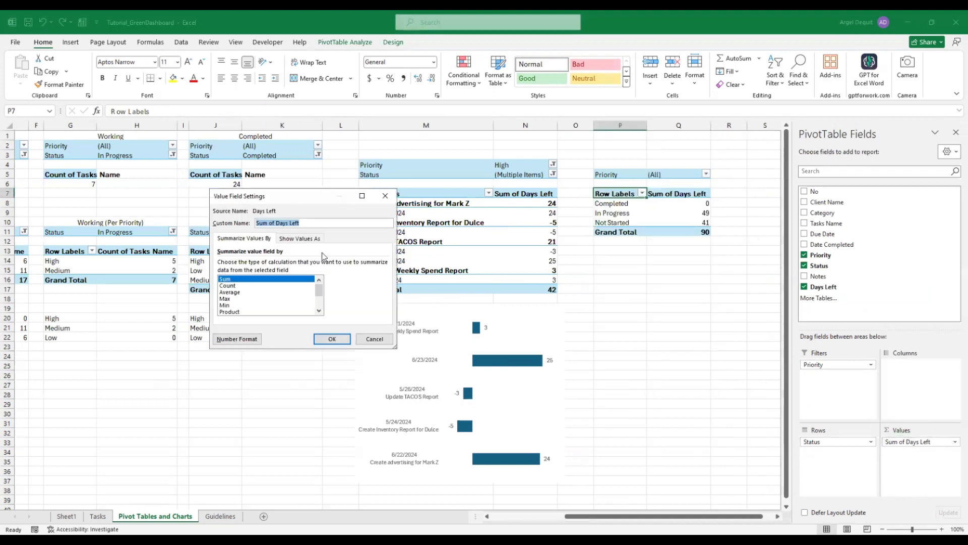
left_click(300, 238)
left_click(384, 264)
left_click(262, 278)
left_click(335, 340)
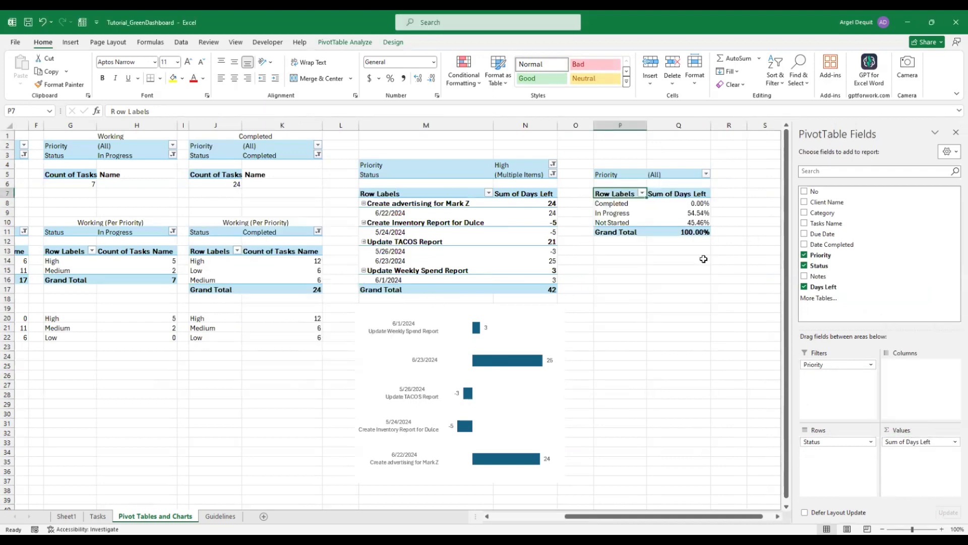
left_click(695, 203)
Replace the value with Count of Tasks Name shown as % of Grand Total
left_click_drag(919, 443, 892, 295)
left_click_drag(832, 224, 930, 454)
left_click(955, 443)
left_click(938, 430)
left_click(304, 239)
left_click(299, 264)
left_click(282, 281)
left_click(332, 339)
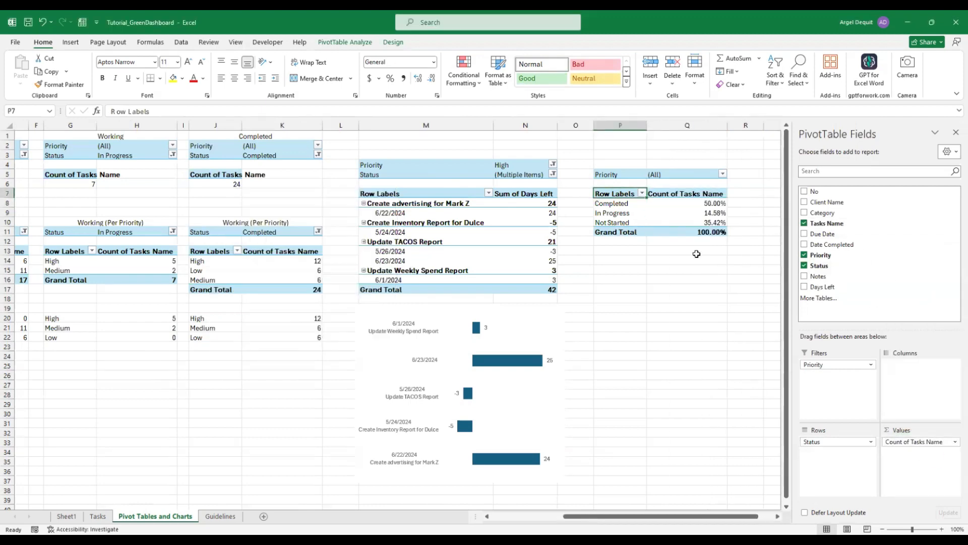
left_click(698, 212)
left_click(703, 234)
Turn off Grand Totals so only the three status percentages remain
left_click(698, 213)
left_click(393, 43)
left_click(50, 82)
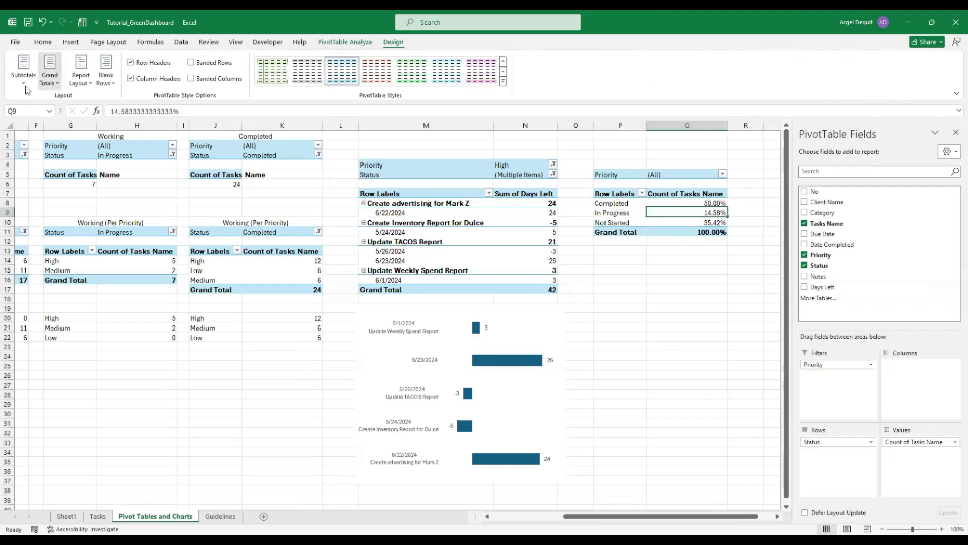
left_click(42, 102)
left_click(688, 270)
left_click(664, 211)
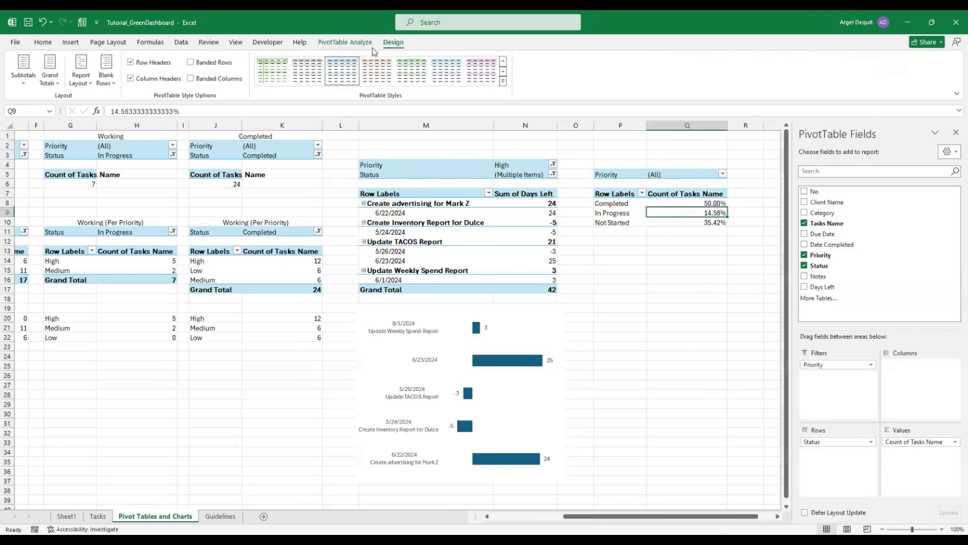
Look through the PivotChart choices and close them without inserting a chart
left_click(71, 41)
left_click(390, 76)
left_click(573, 138)
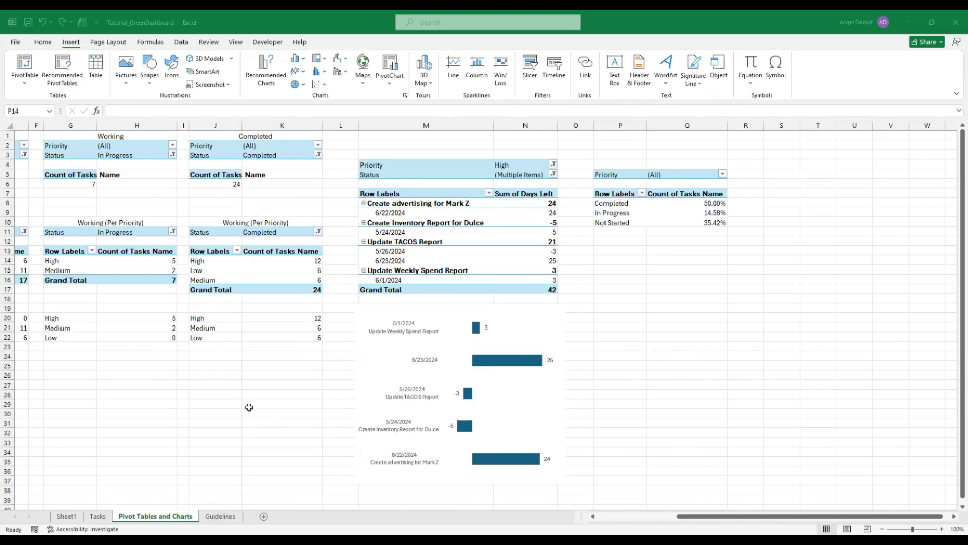
left_click(674, 424)
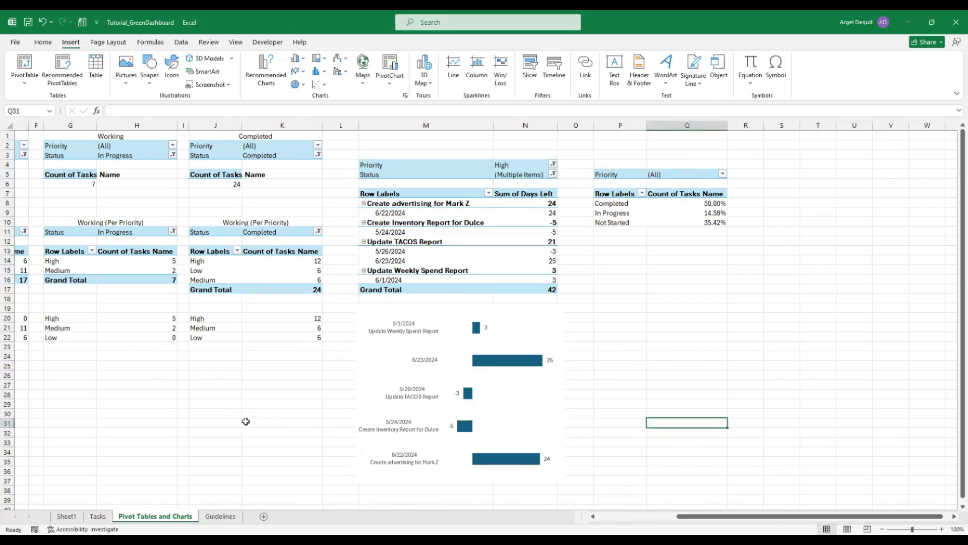
scroll(482, 498, "left", 5)
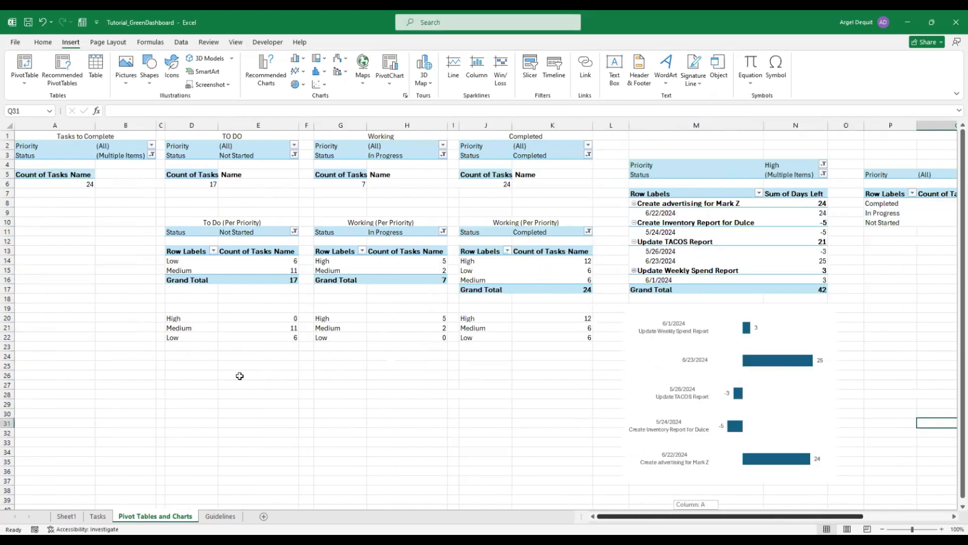
left_click(255, 346)
left_click(255, 319)
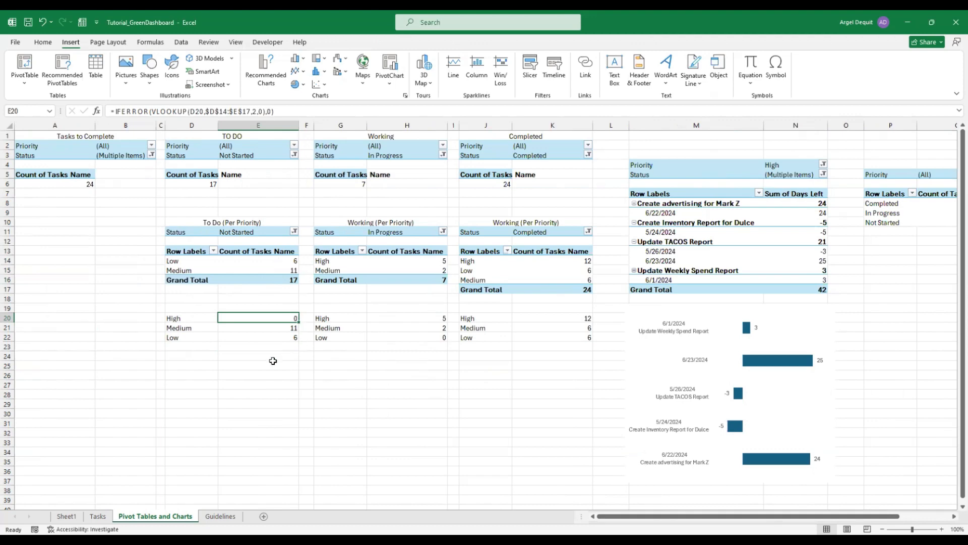
left_click_drag(201, 317, 193, 339)
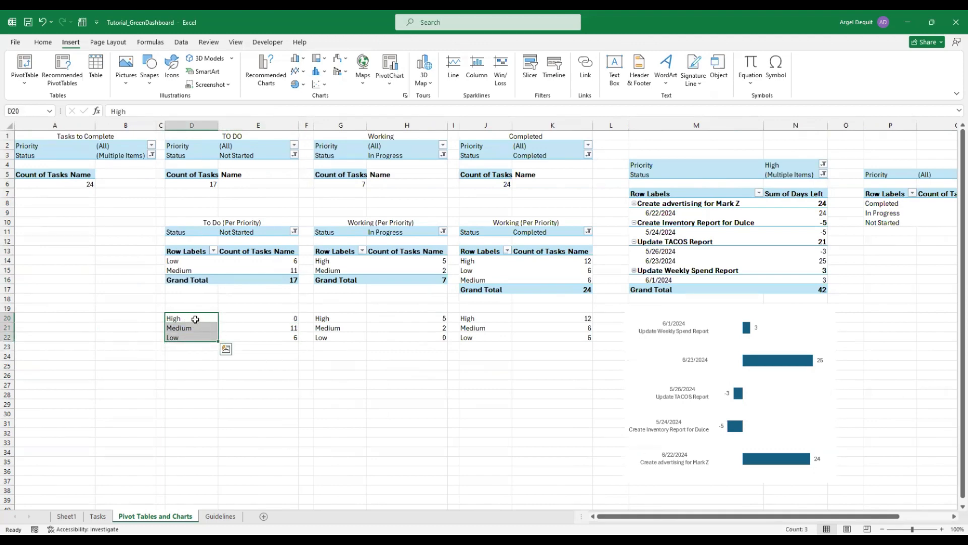
left_click(255, 317)
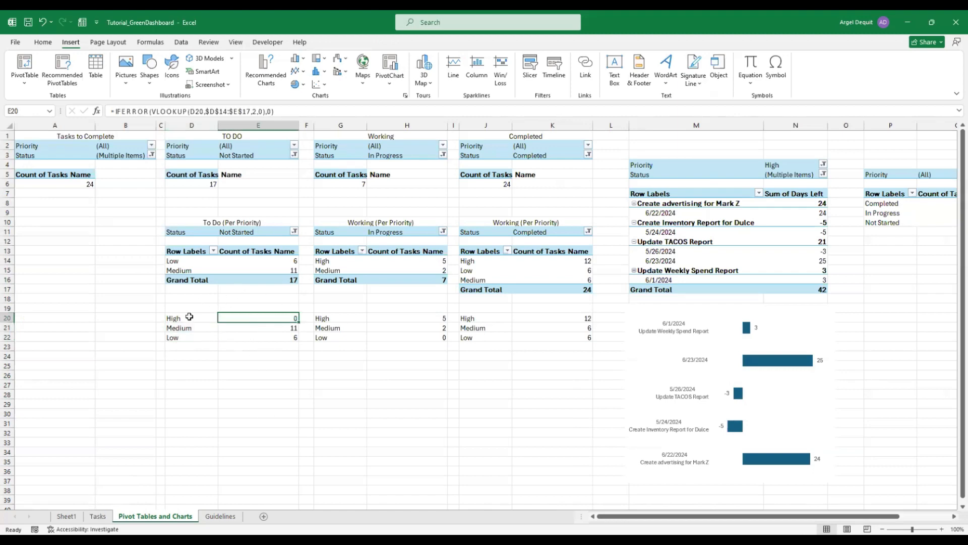
left_click_drag(189, 316, 256, 335)
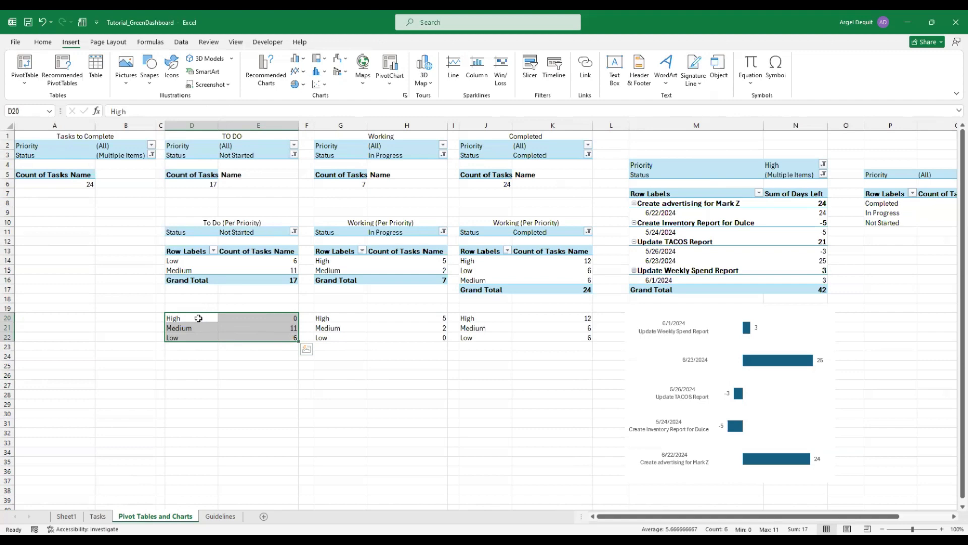
left_click_drag(199, 318, 257, 336)
left_click_drag(189, 252, 267, 279)
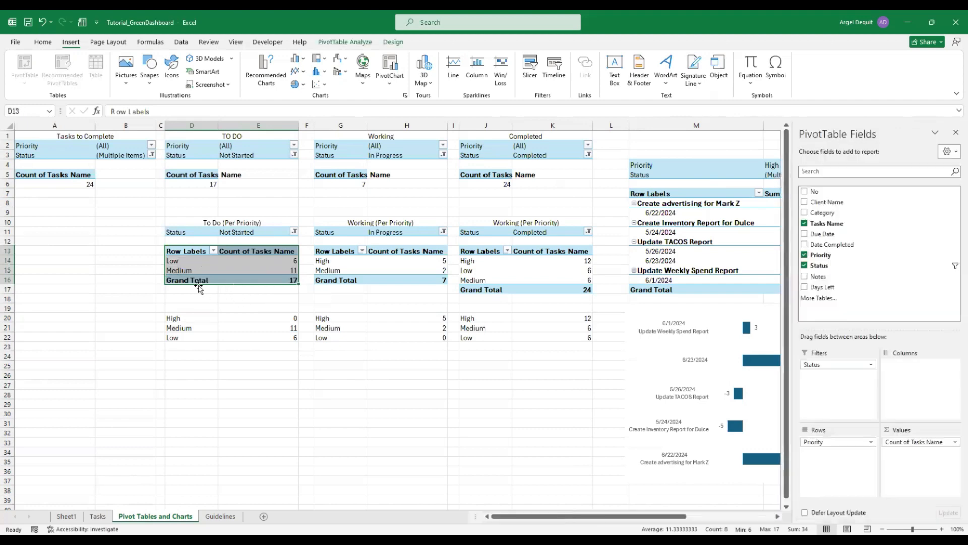
left_click(204, 298)
left_click(193, 251)
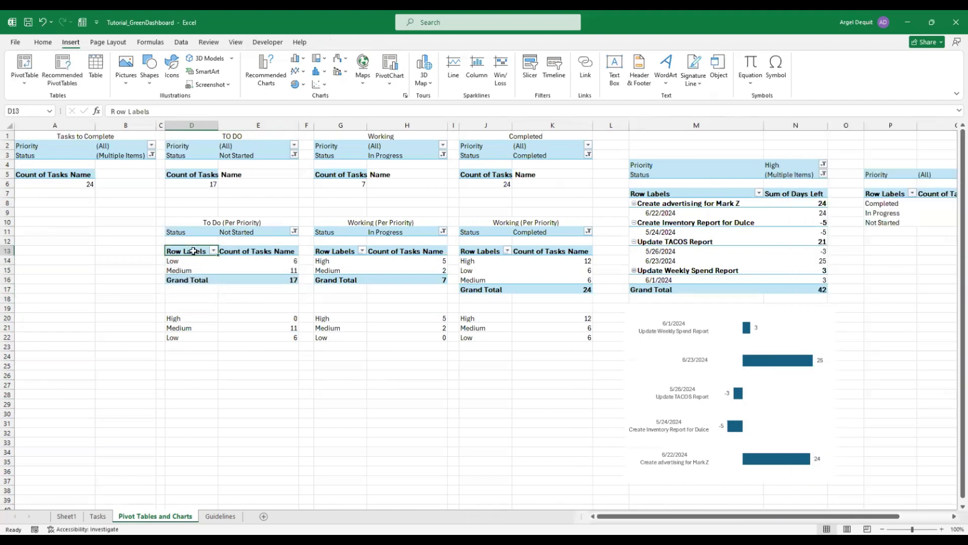
left_click_drag(193, 252, 267, 252)
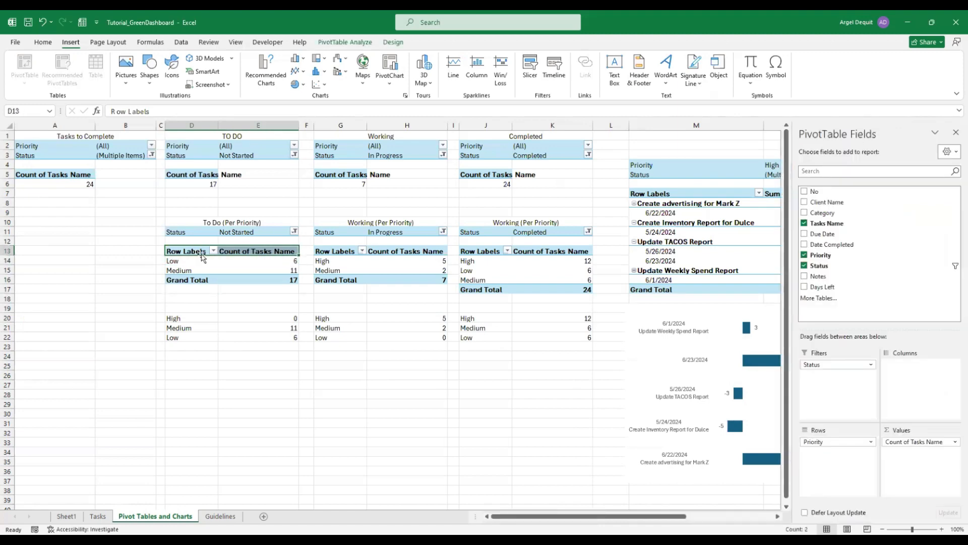
left_click_drag(192, 249, 275, 251)
left_click_drag(187, 316, 284, 337)
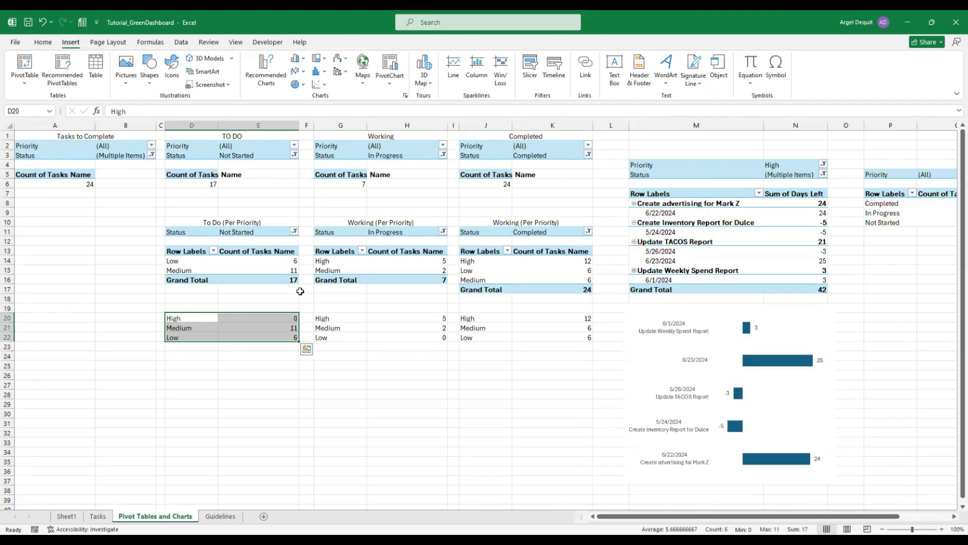
scroll(605, 486, "right", 3)
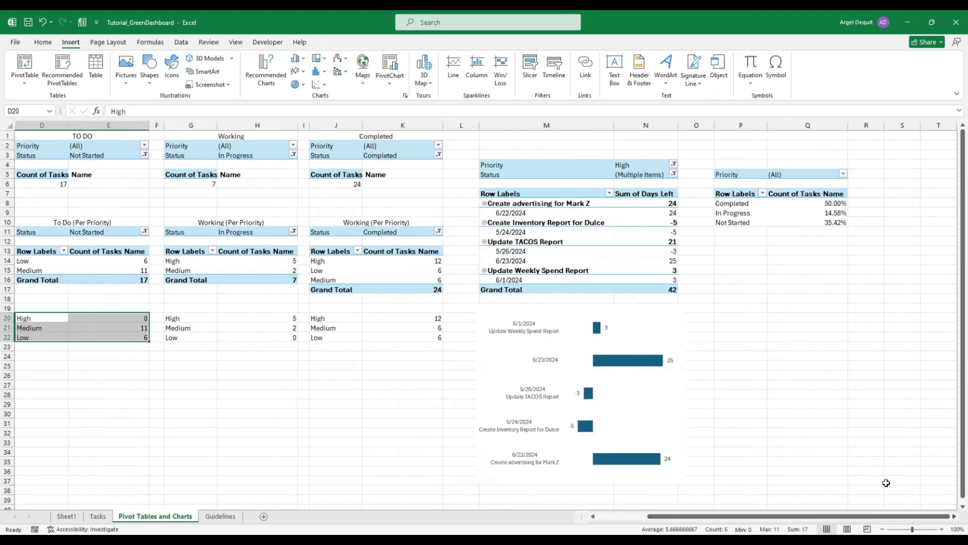
scroll(886, 483, "right", 4)
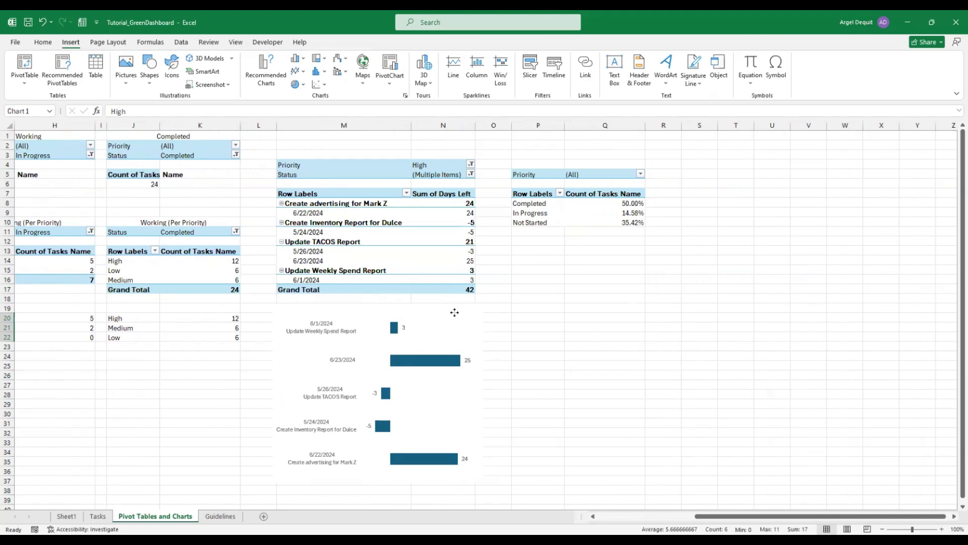
Undo the last change made to the bar chart
left_click(456, 314)
left_click(549, 324)
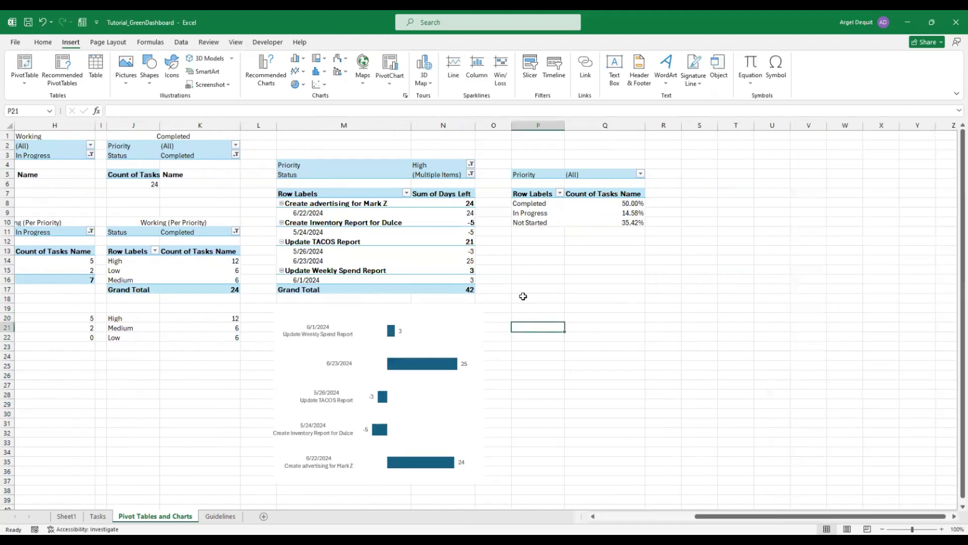
key("ctrl+z")
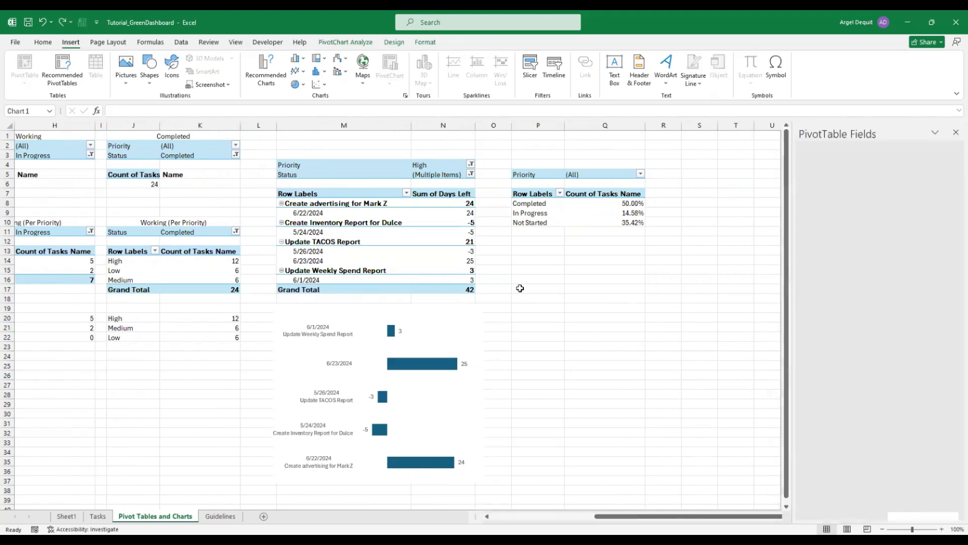
left_click(600, 242)
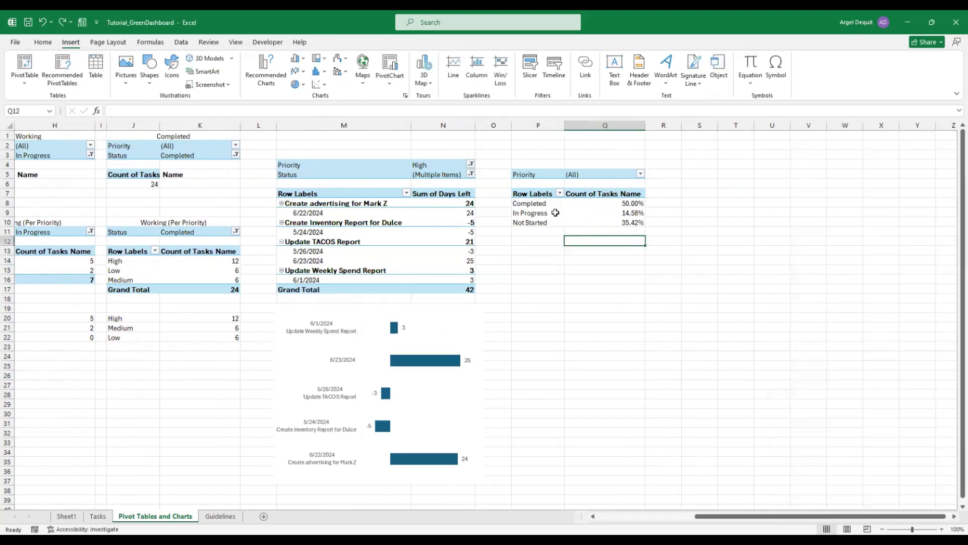
Verify the status shares: Completed 50.00%, In Progress 14.58%, Not Started 35.42%
left_click(556, 212)
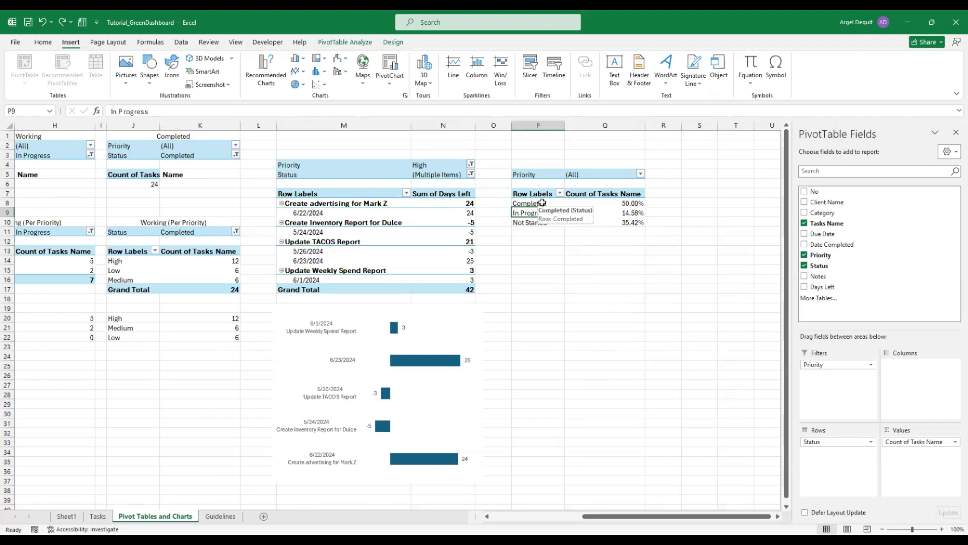
left_click_drag(543, 203, 626, 204)
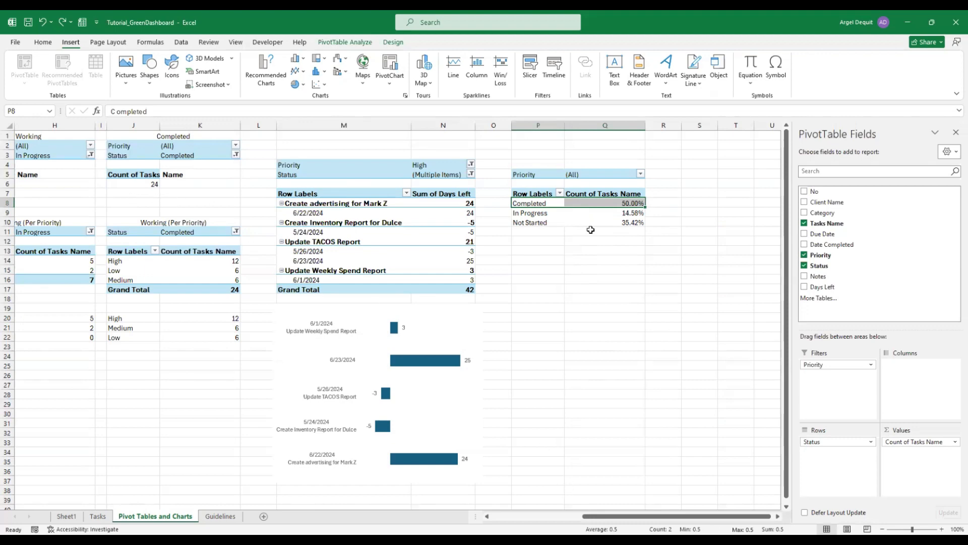
left_click(636, 213)
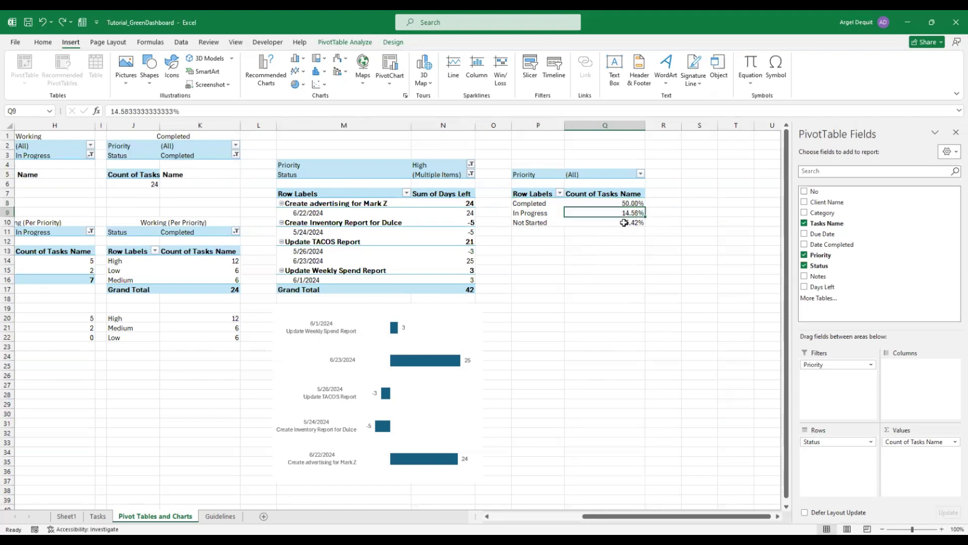
left_click_drag(624, 222, 548, 213)
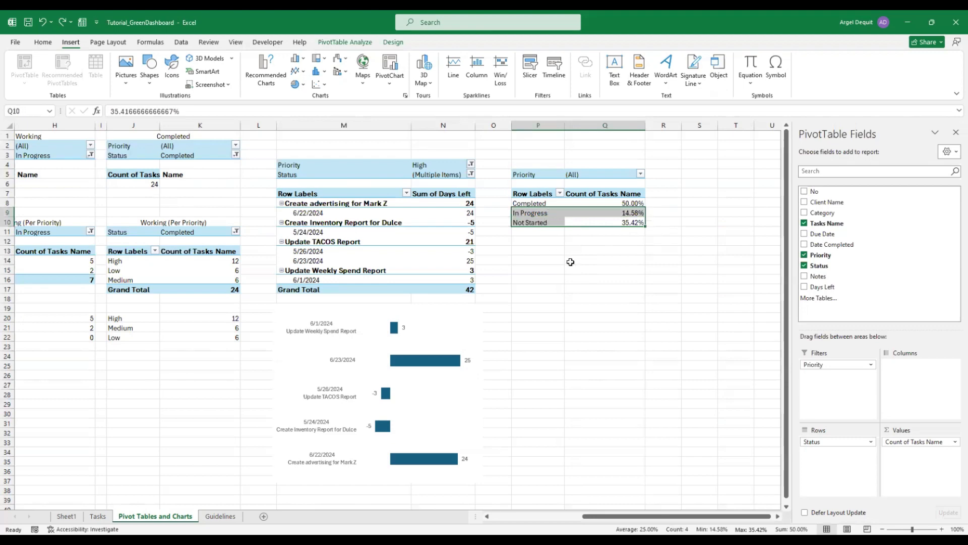
left_click(538, 207)
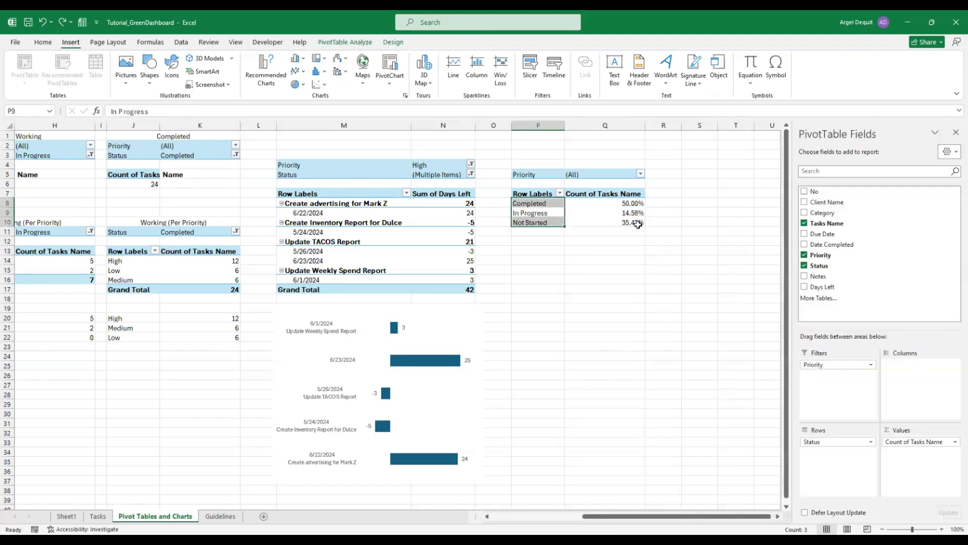
left_click(627, 257)
left_click(567, 203)
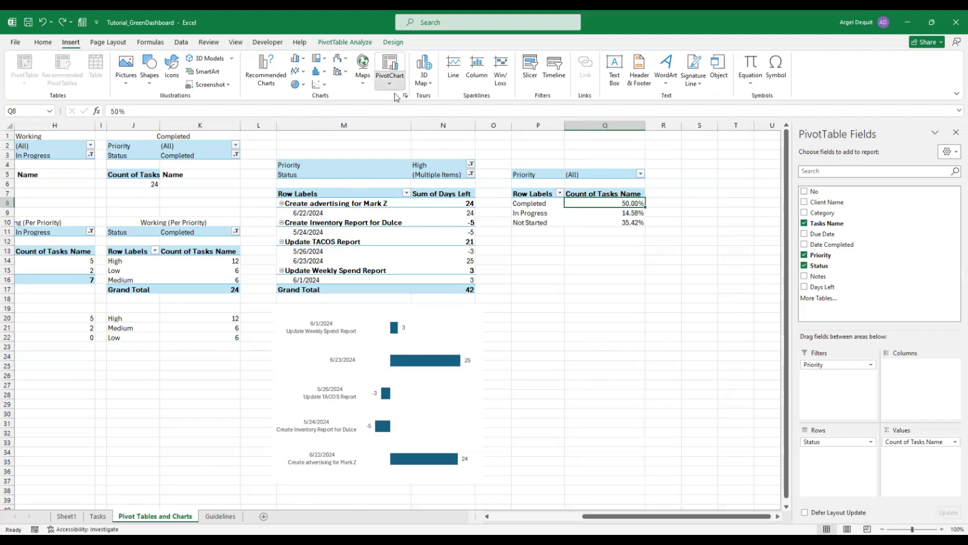
Insert a Doughnut pivot chart and move it below the status pivot
left_click(390, 70)
left_click(361, 216)
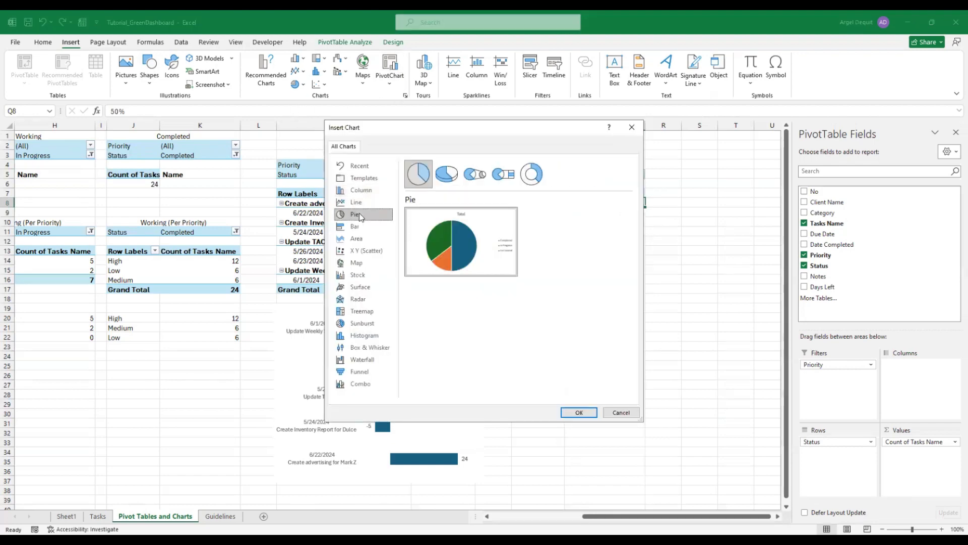
left_click(535, 175)
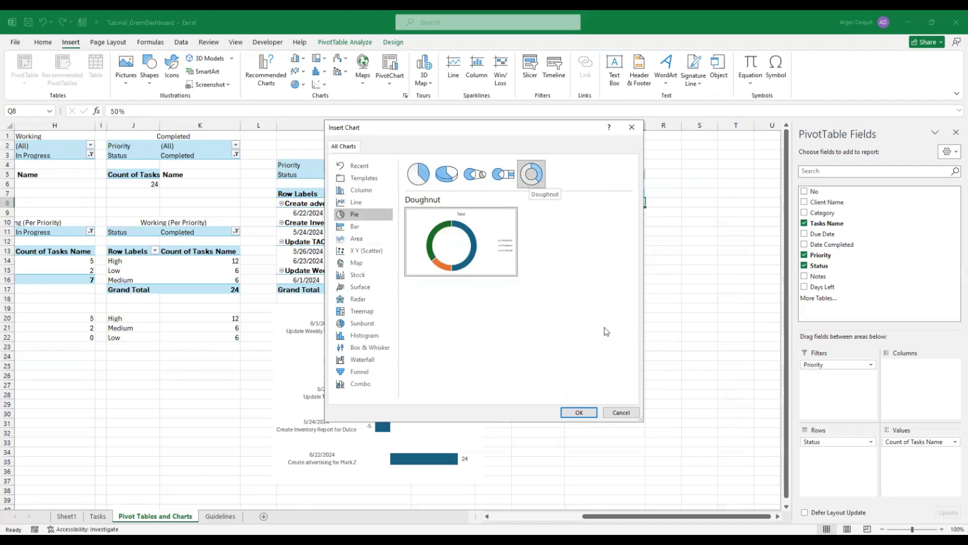
left_click(586, 416)
left_click_drag(476, 250, 685, 241)
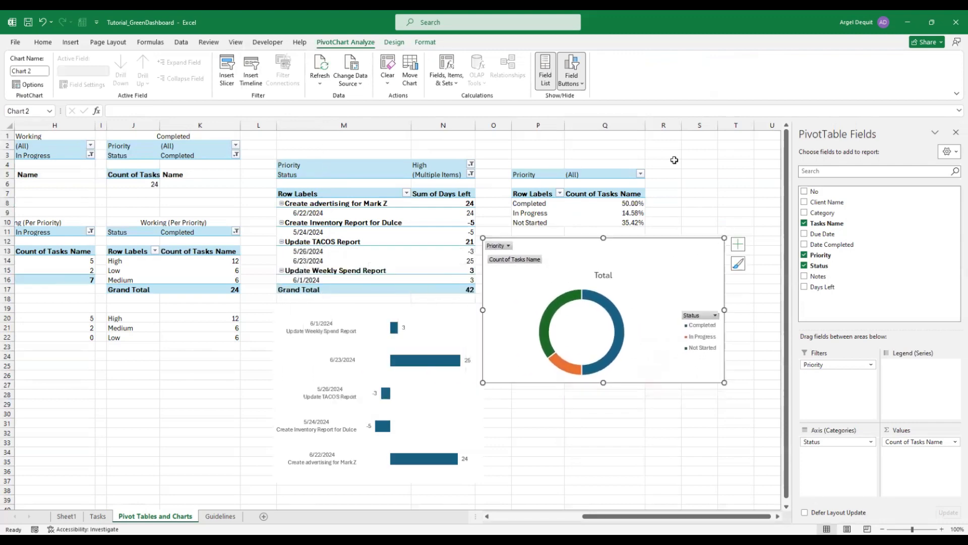
Hide all field buttons on the doughnut chart
left_click(580, 85)
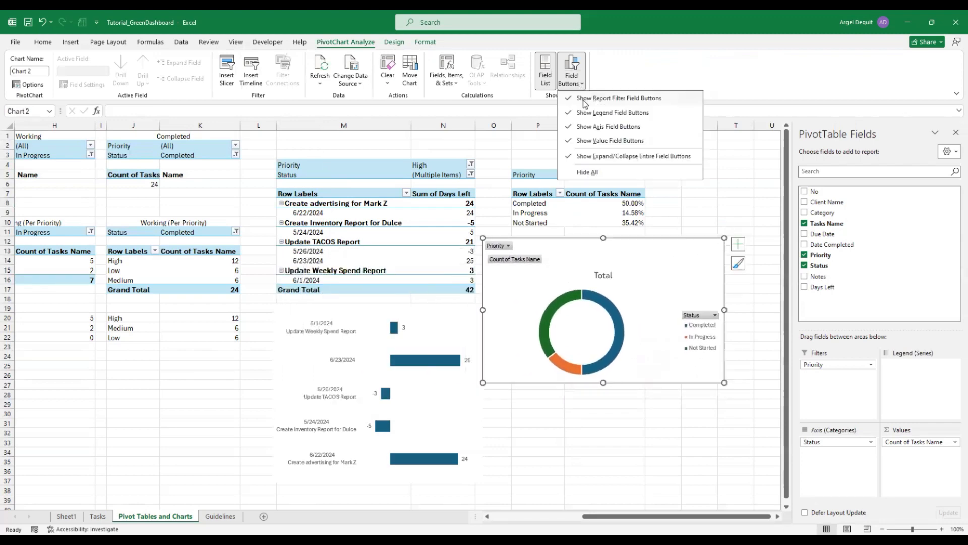
left_click(587, 172)
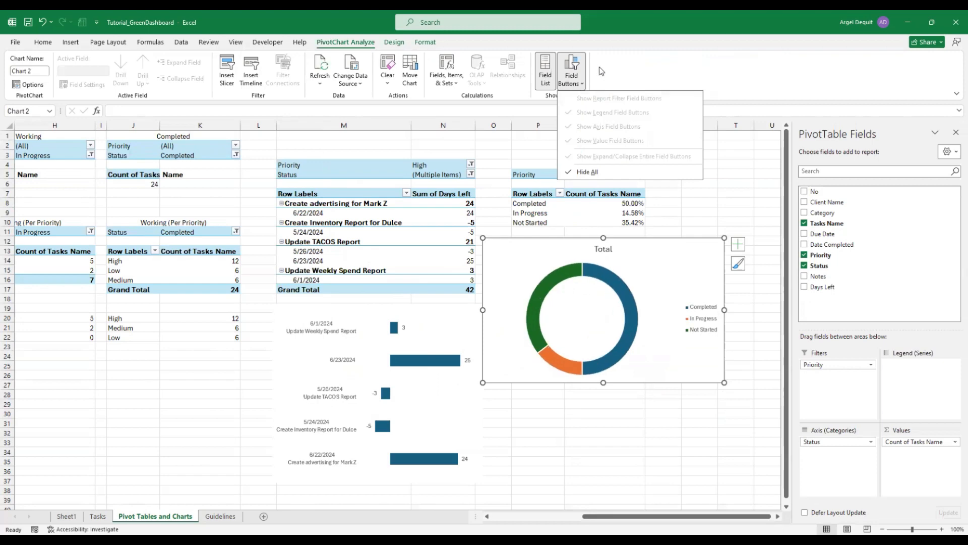
left_click(701, 317)
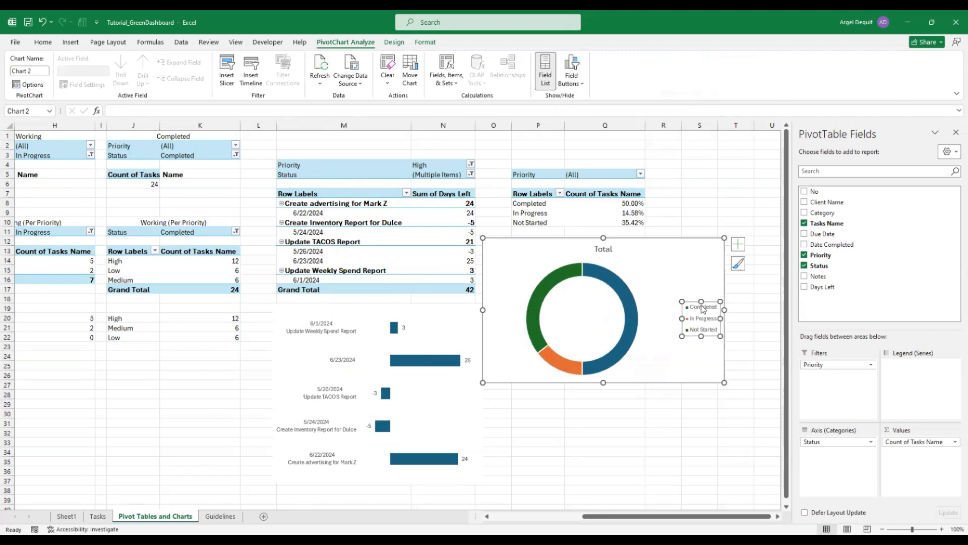
left_click(575, 81)
left_click(714, 189)
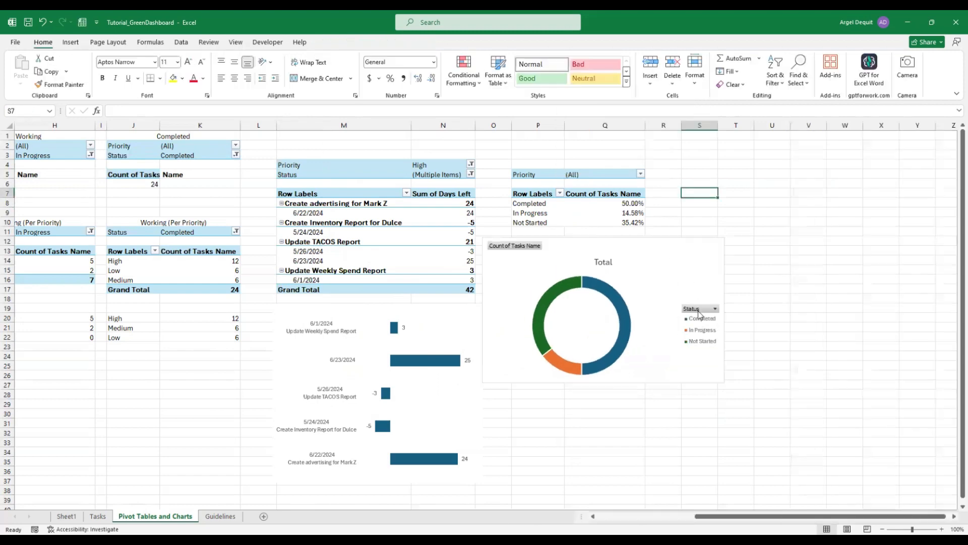
left_click(691, 256)
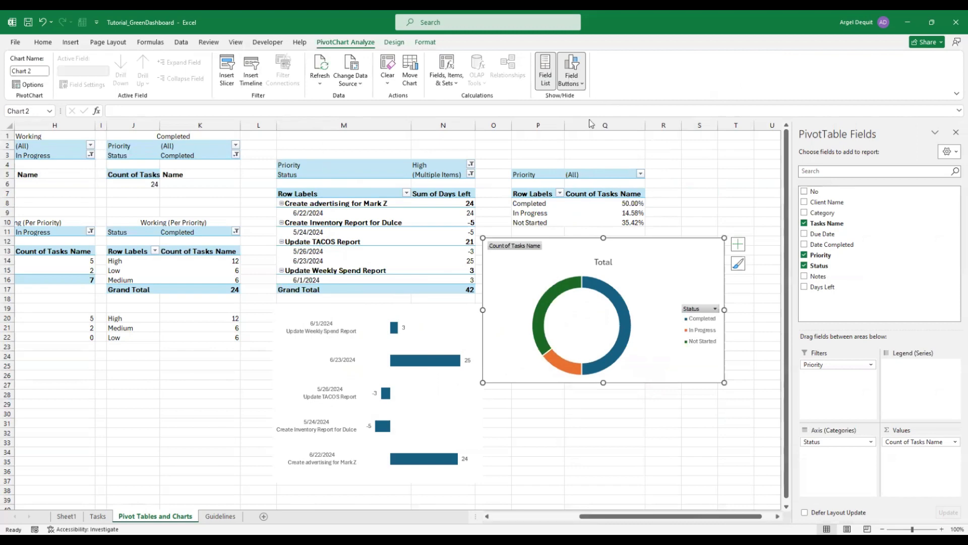
left_click(572, 68)
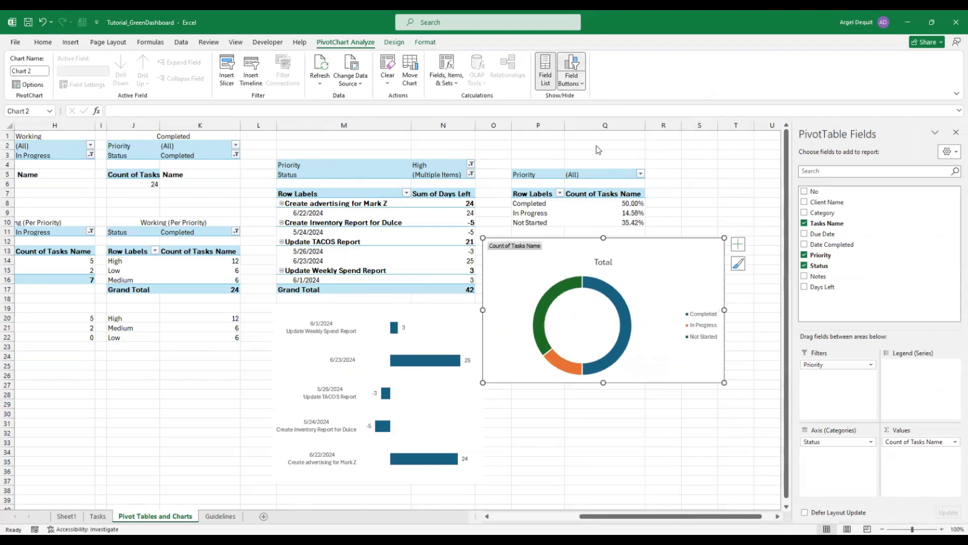
left_click(597, 156)
left_click(691, 197)
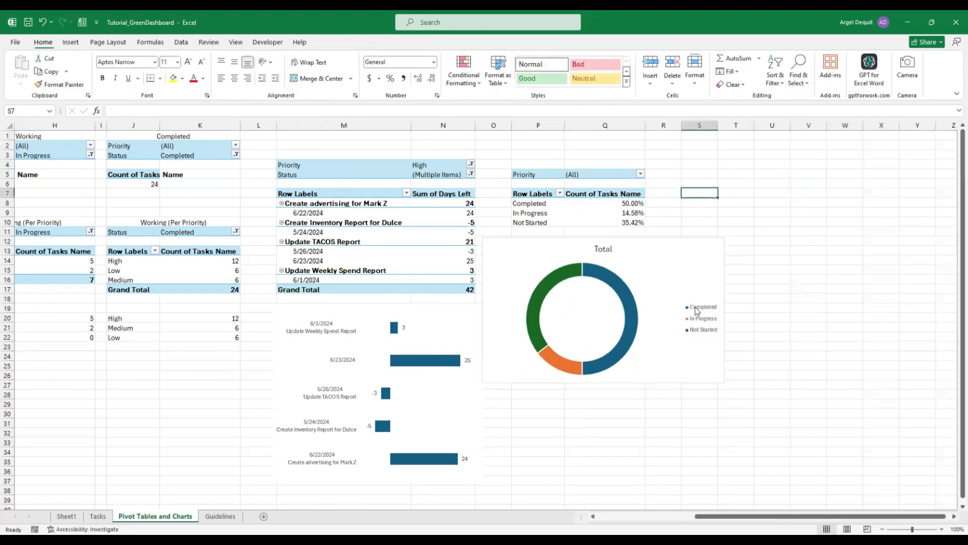
Delete the chart's legend and its 'Total' title
left_click(696, 310)
key("Delete")
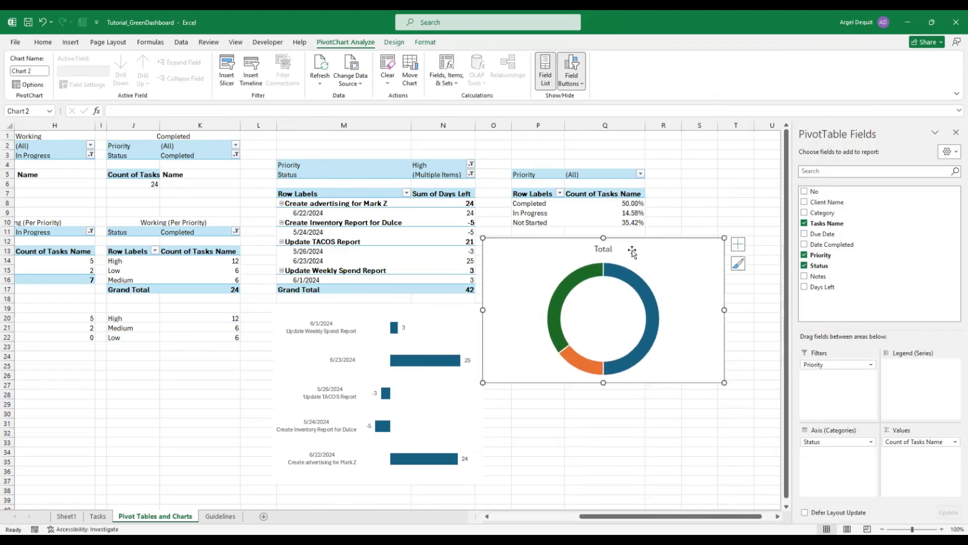
left_click(613, 250)
key("Delete")
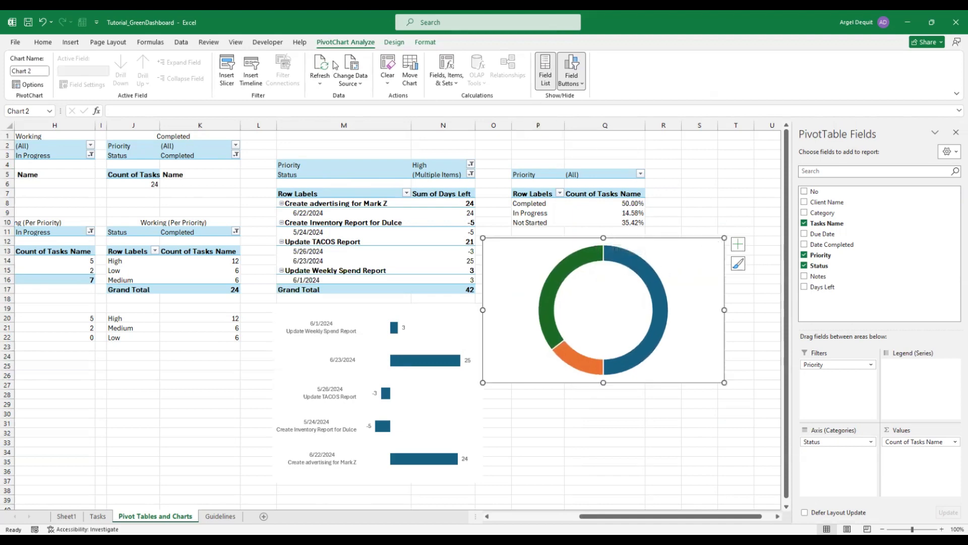
Shrink the doughnut chart slightly from its side handle
left_click(399, 43)
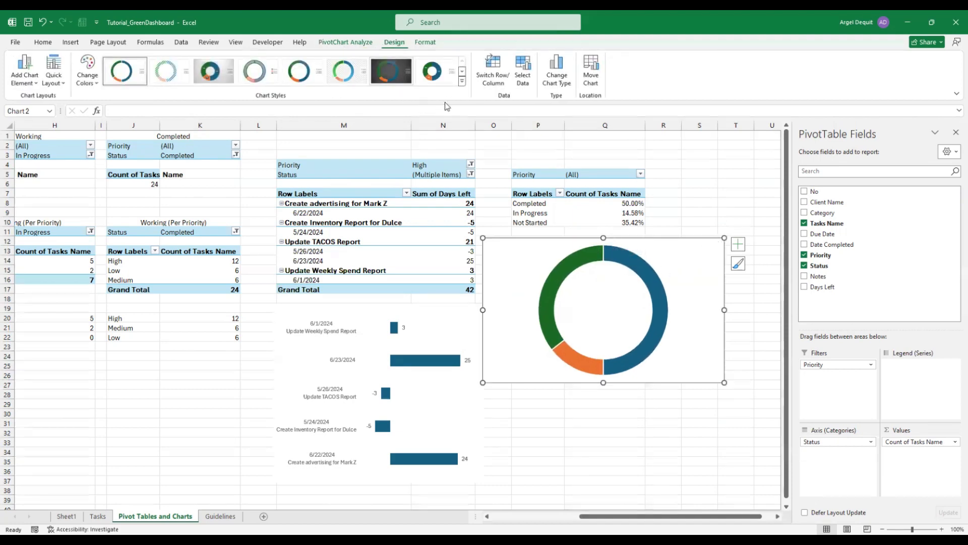
left_click(462, 82)
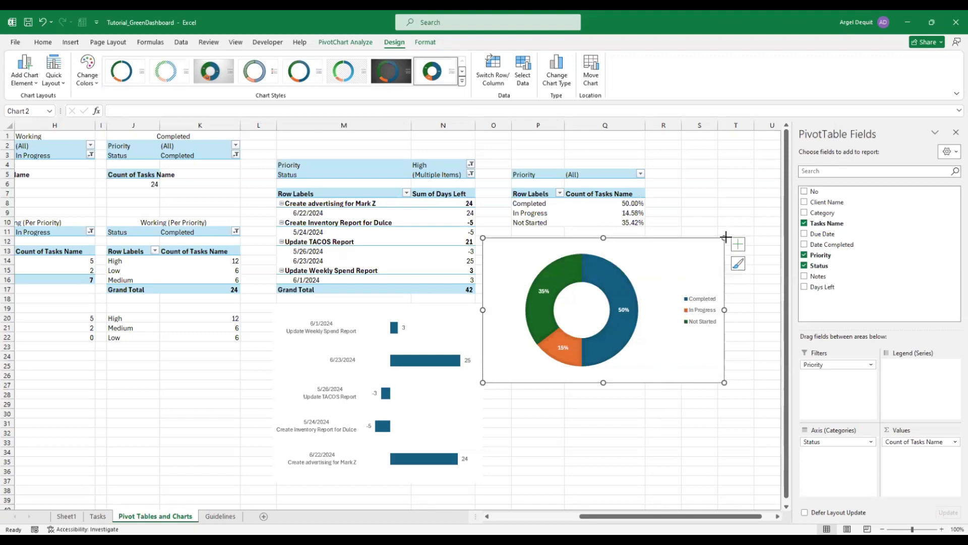
left_click_drag(725, 238, 700, 243)
left_click(671, 324)
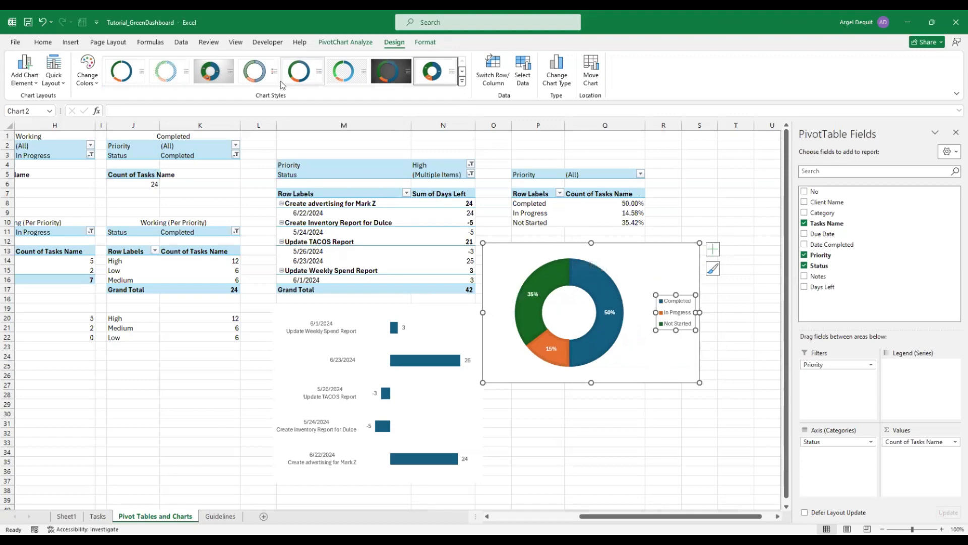
Apply Quick Layout 2 for a top legend and percentage labels, and delete the TOTAL title
left_click(52, 80)
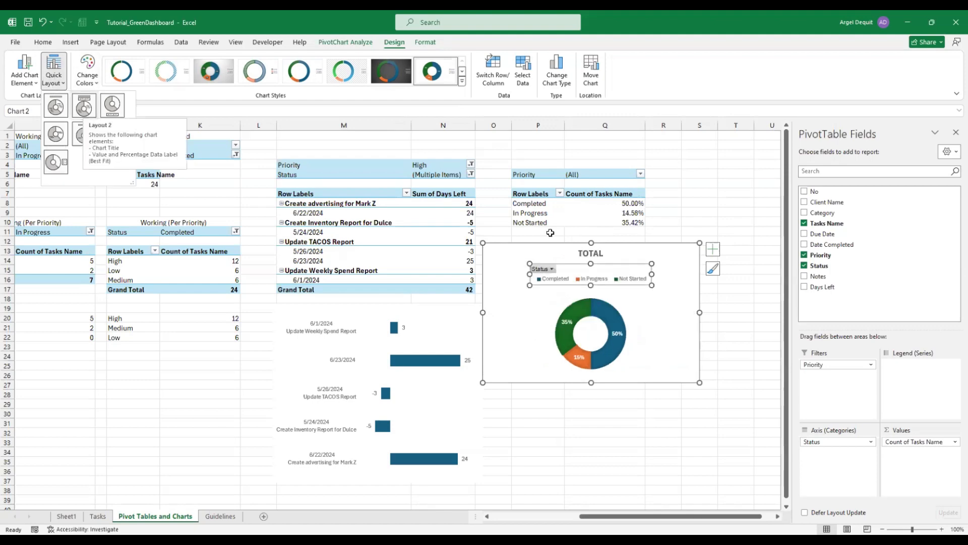
left_click(604, 254)
key("Delete")
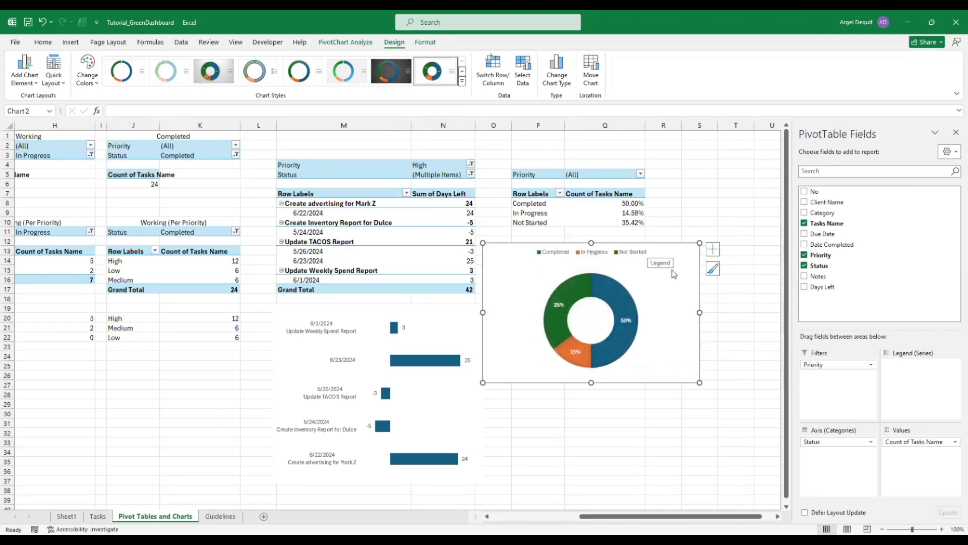
left_click(659, 400)
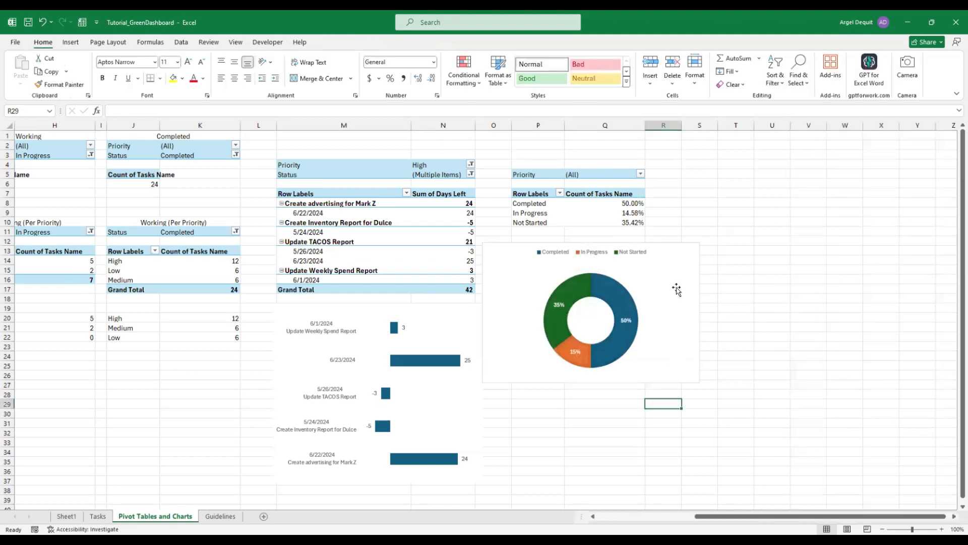
left_click(683, 260)
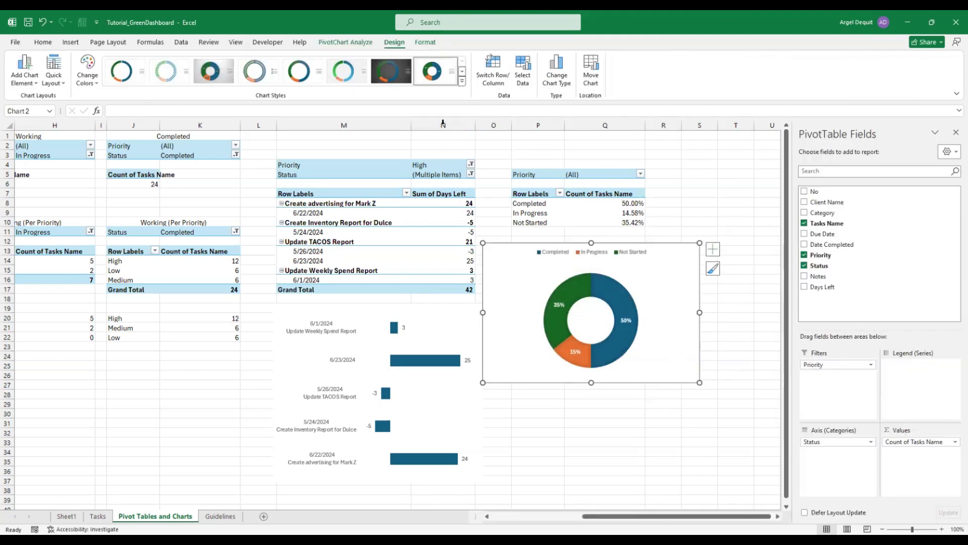
left_click(426, 43)
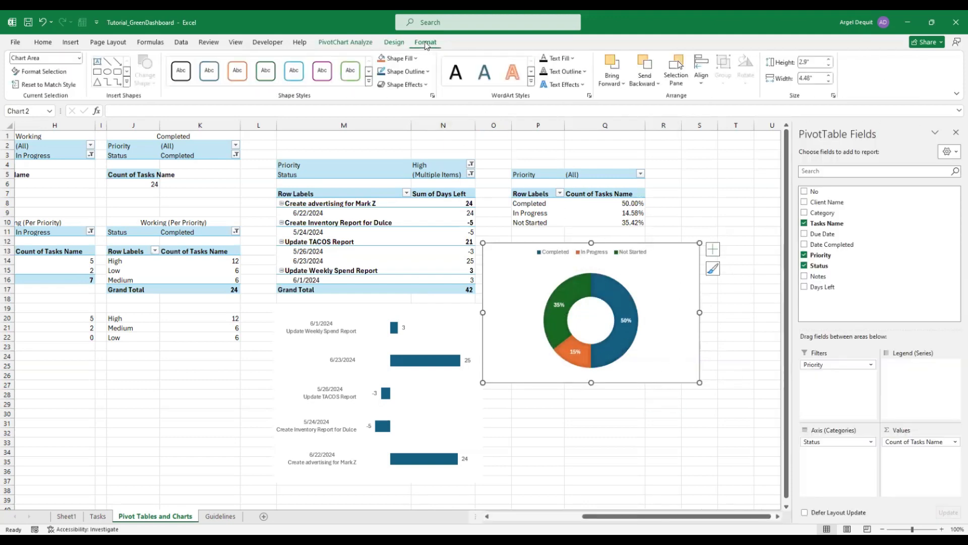
Remove the doughnut chart's border and give it a transparent No Fill background
left_click(409, 71)
left_click(416, 228)
left_click(625, 448)
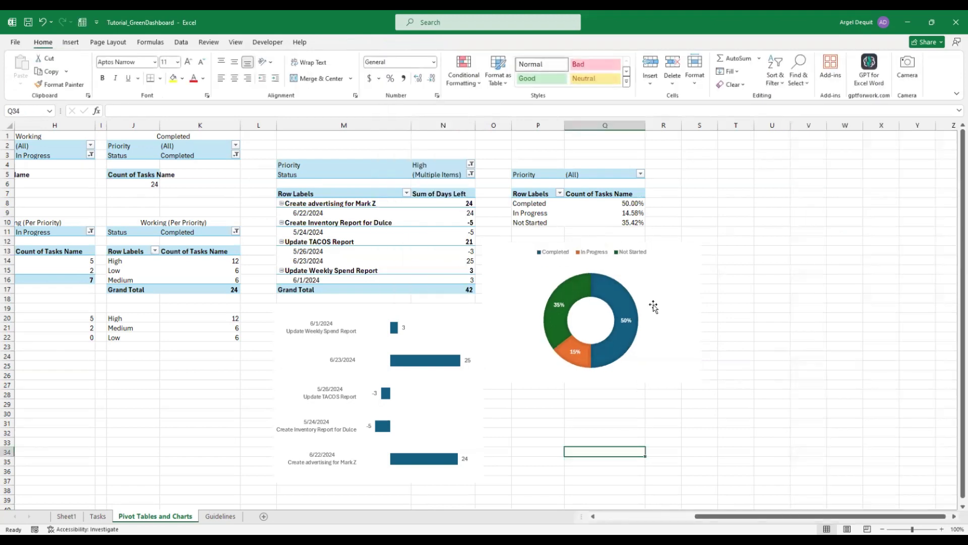
left_click(669, 274)
left_click(690, 210)
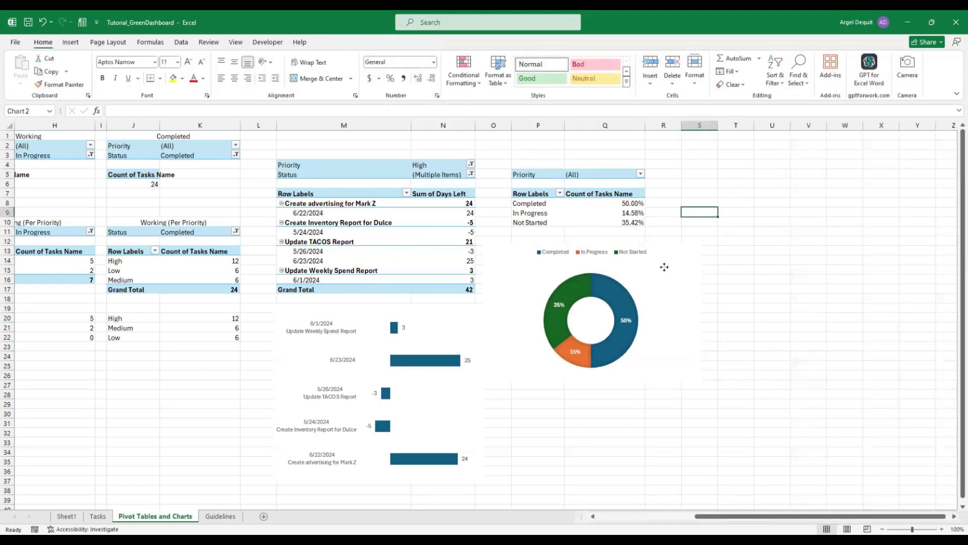
left_click(666, 271)
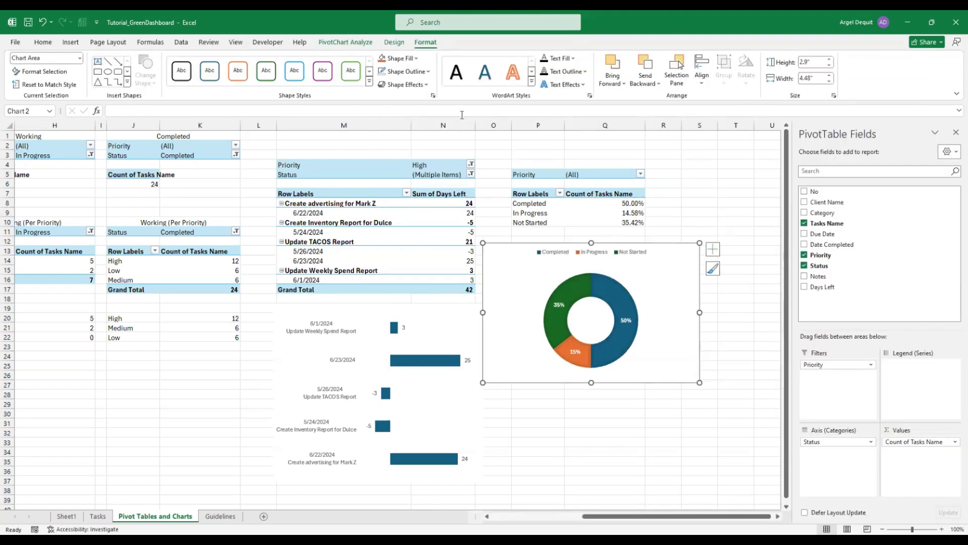
left_click(409, 59)
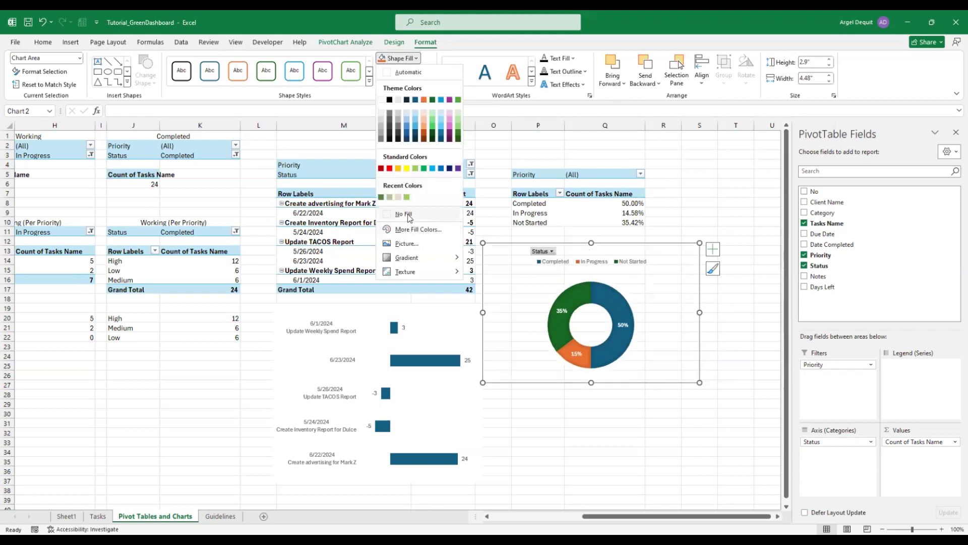
left_click(409, 214)
key("Escape")
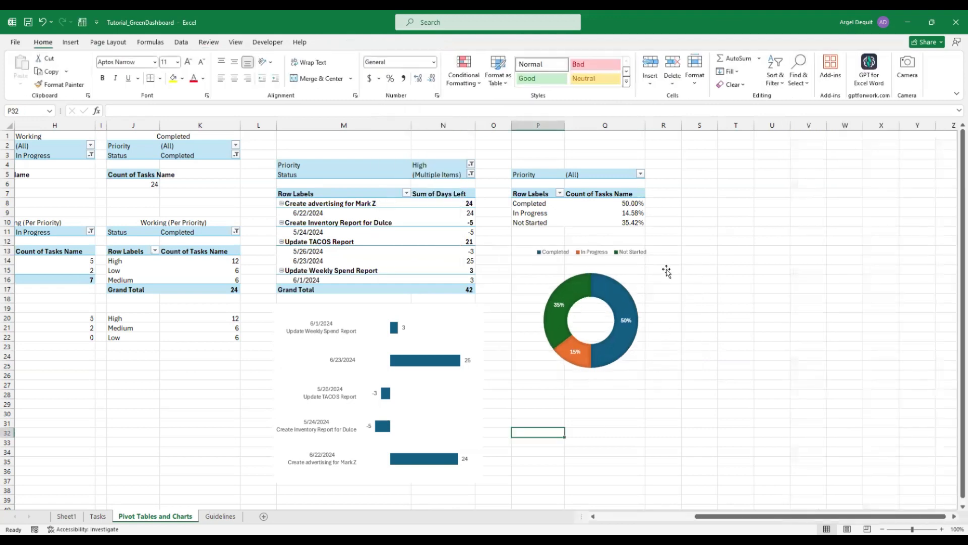
left_click(666, 268)
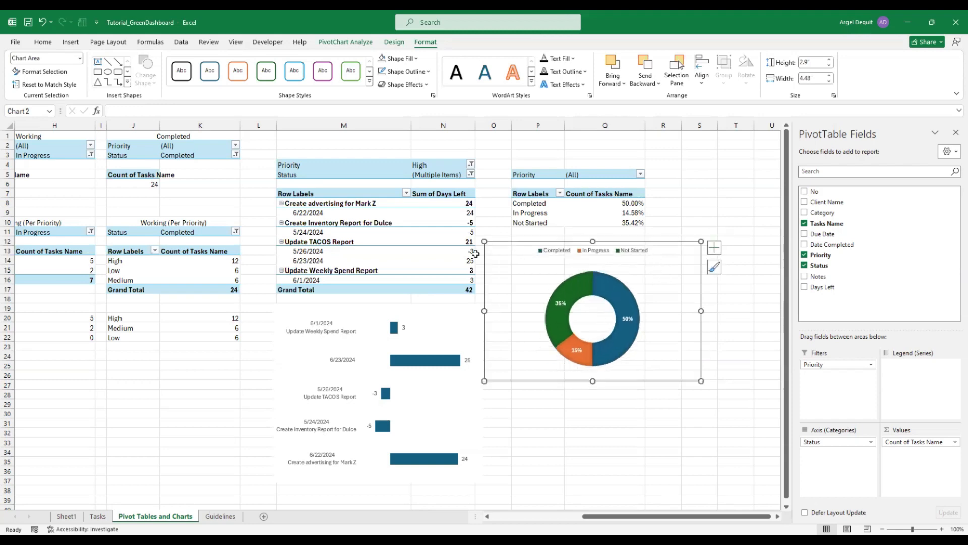
Move the Days Left bar chart slightly up and left, just under its pivot table
left_click(444, 319)
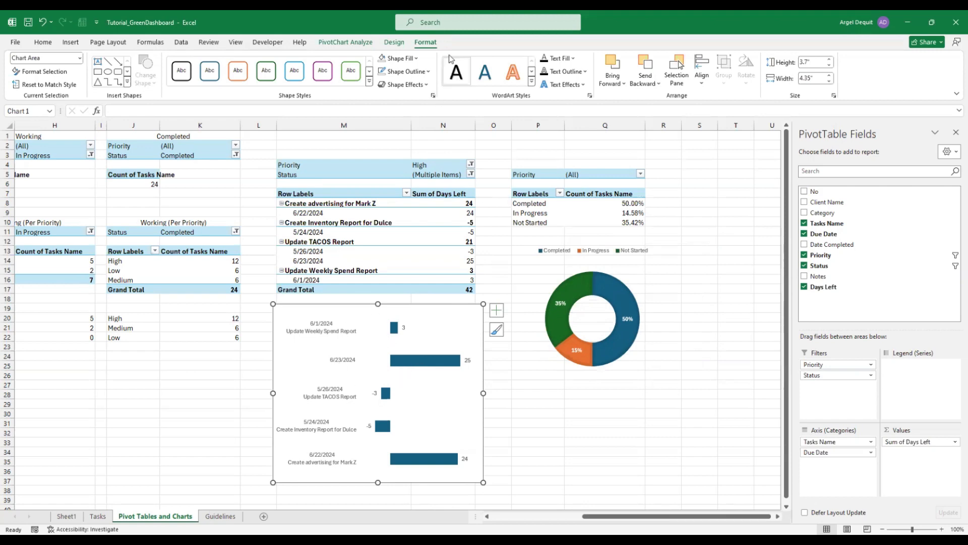
left_click(398, 58)
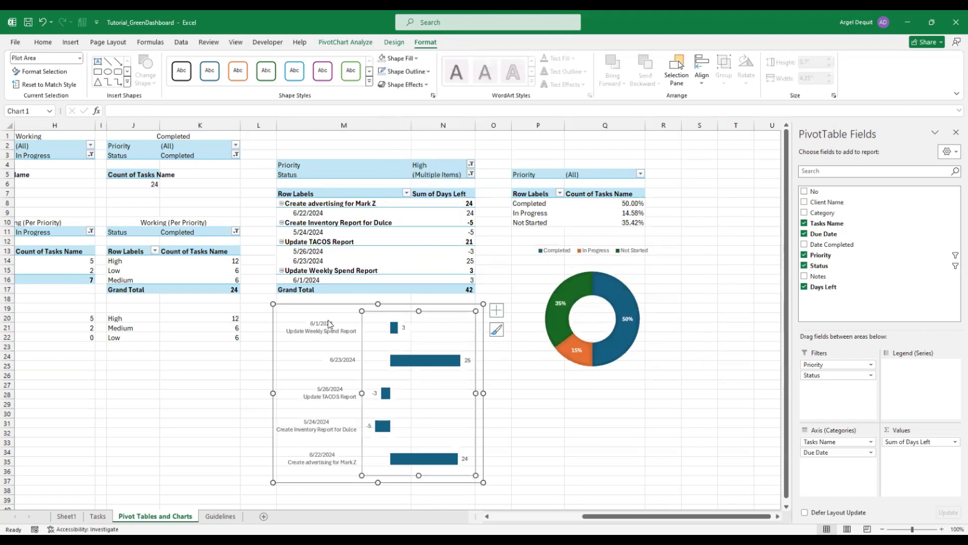
left_click(297, 314)
left_click_drag(284, 310, 287, 294)
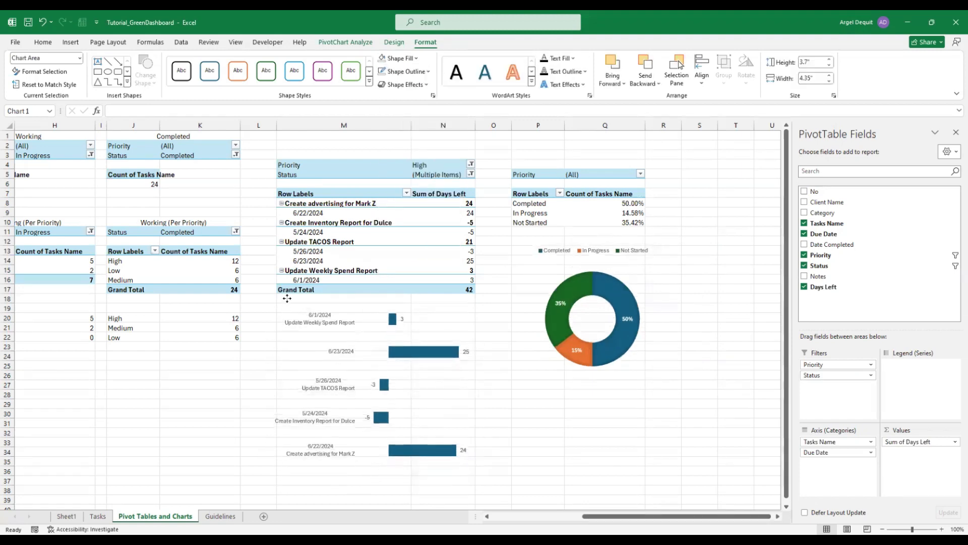
left_click(652, 276)
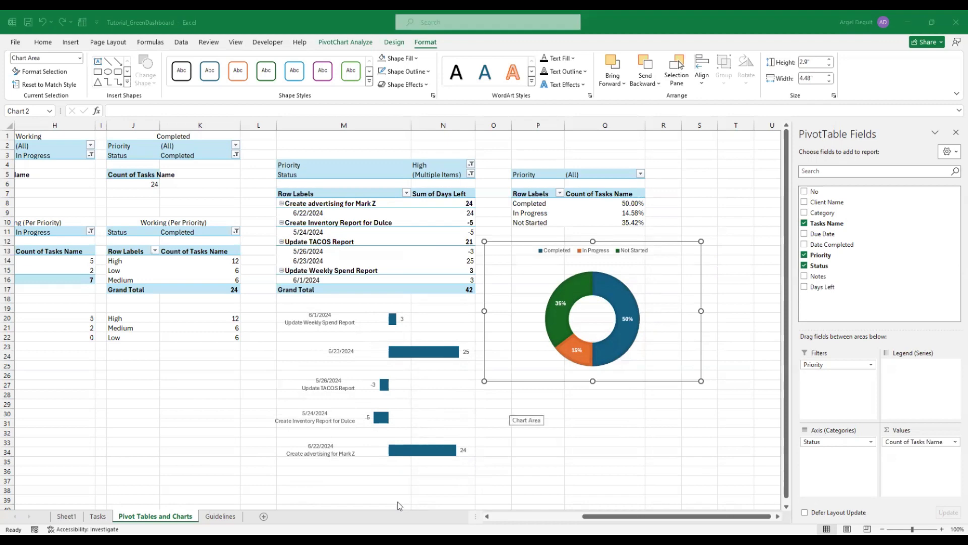
Scroll across the Pivot Tables and Charts sheet and glance at the Tasks and Sheet1 sheets
left_click(638, 412)
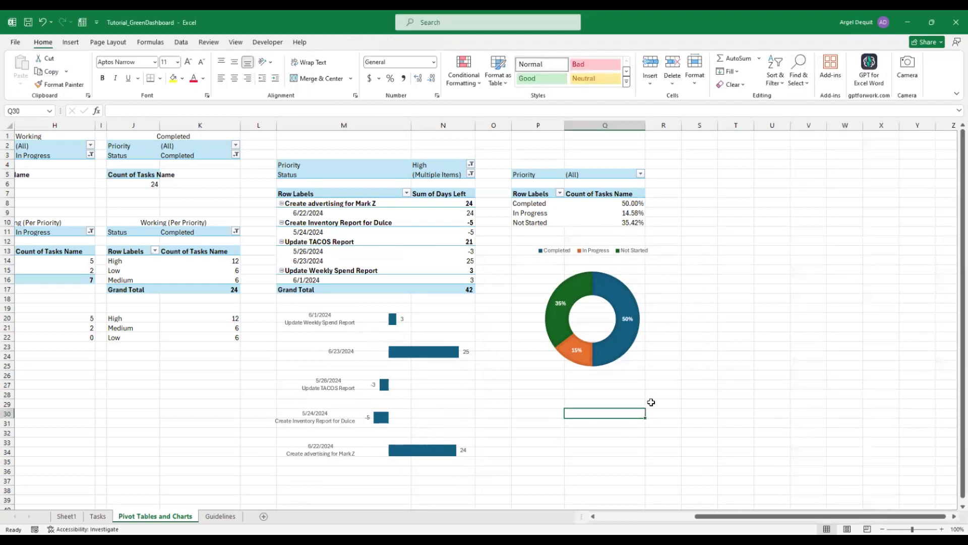
left_click(688, 256)
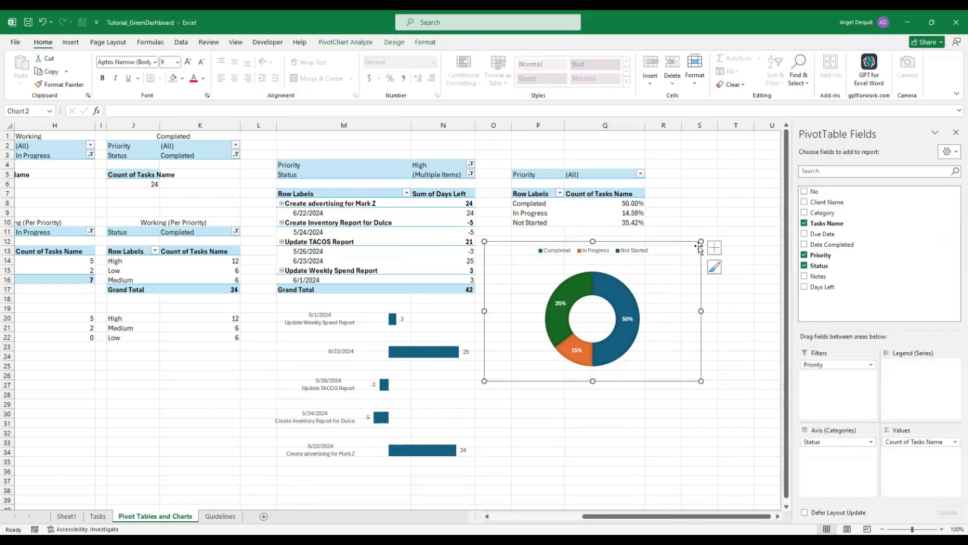
scroll(702, 485, "left", 6)
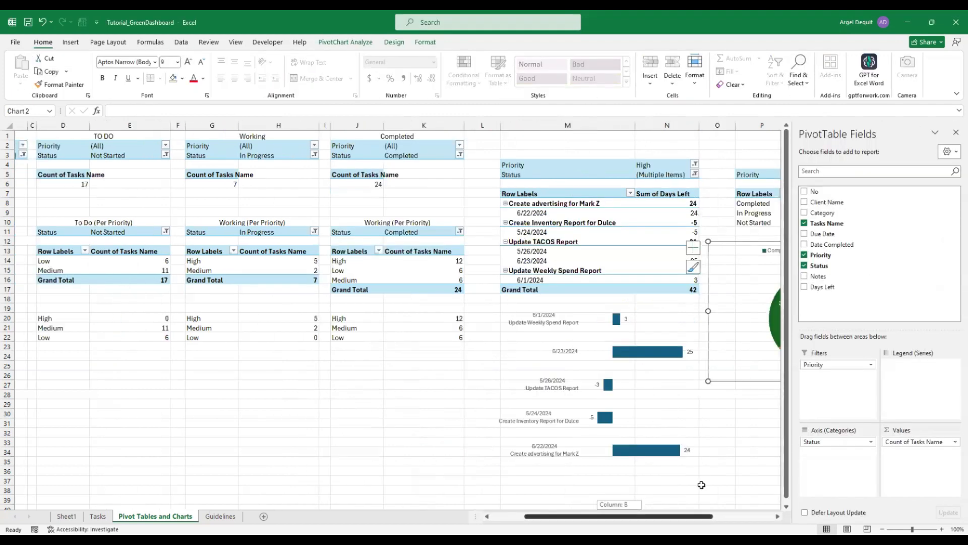
scroll(701, 485, "left", 1)
left_click_drag(510, 515, 515, 515)
left_click(592, 433)
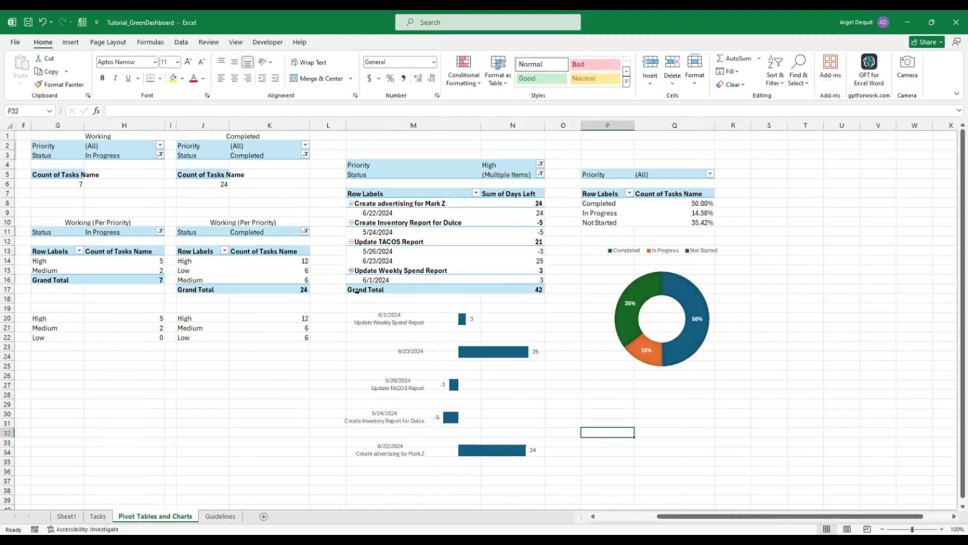
scroll(592, 469, "left", 5)
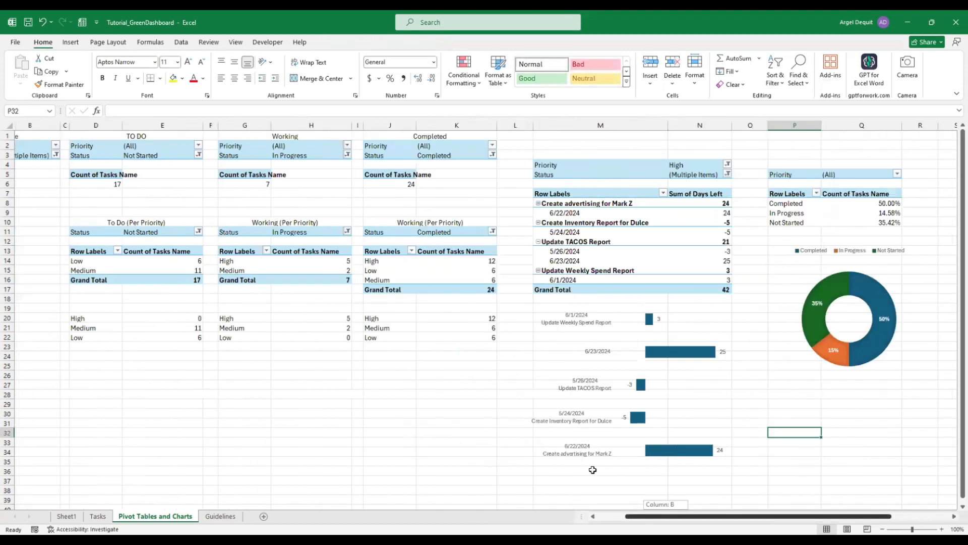
left_click(98, 517)
left_click(76, 518)
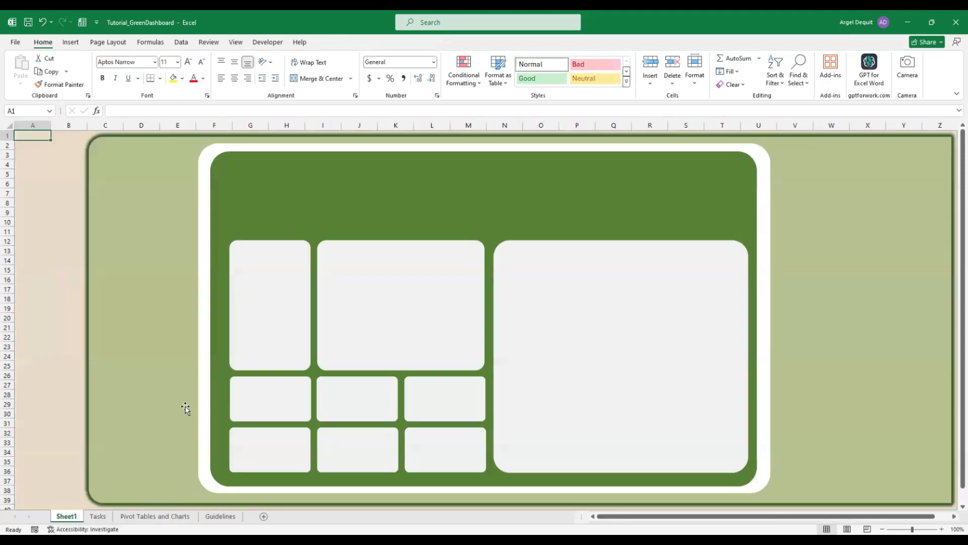
left_click(155, 516)
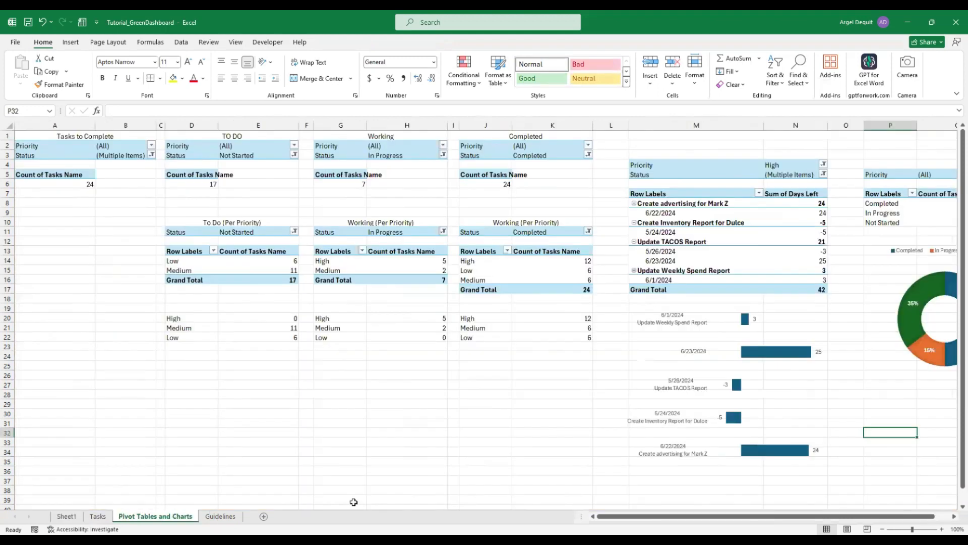
Paste a copy of the Days Left bar chart into Sheet1's large right dashboard panel
left_click(753, 319)
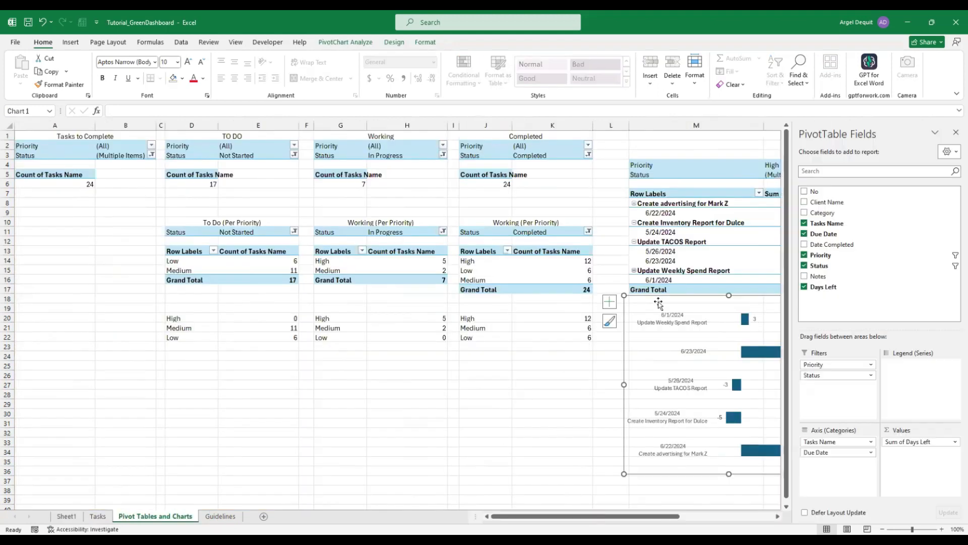
left_click(66, 515)
key("ctrl+v")
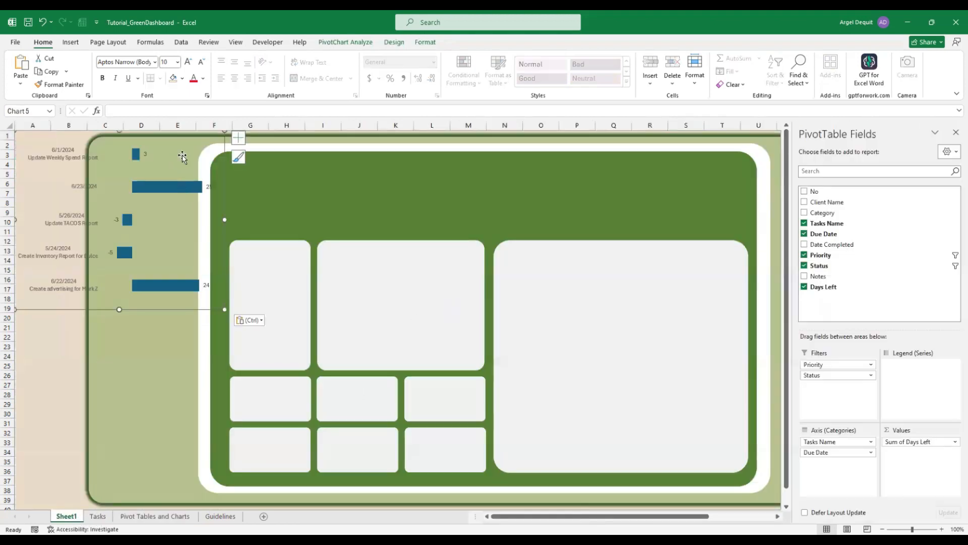
left_click_drag(222, 156, 735, 272)
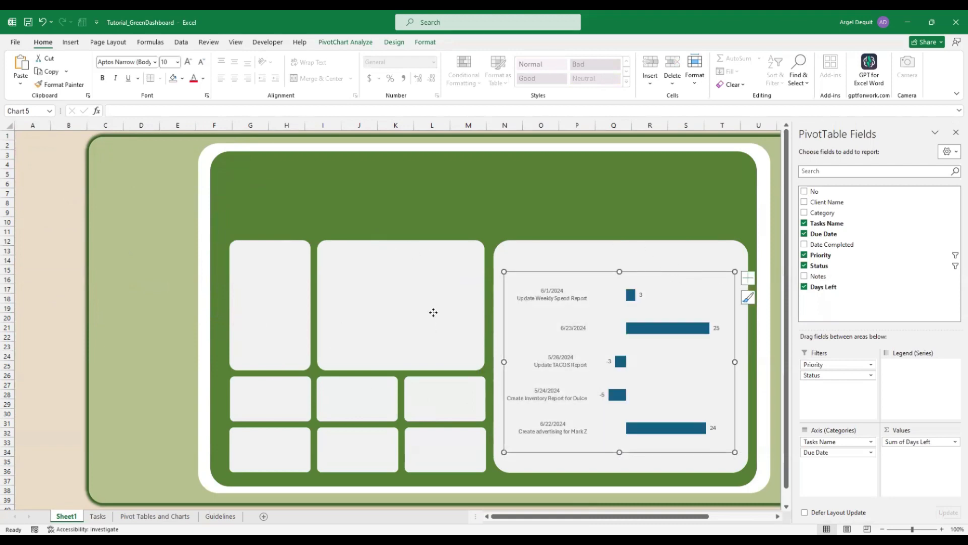
left_click(433, 312)
Check the dashboard, then return to the pivot sheet and select the bar chart
left_click(162, 519)
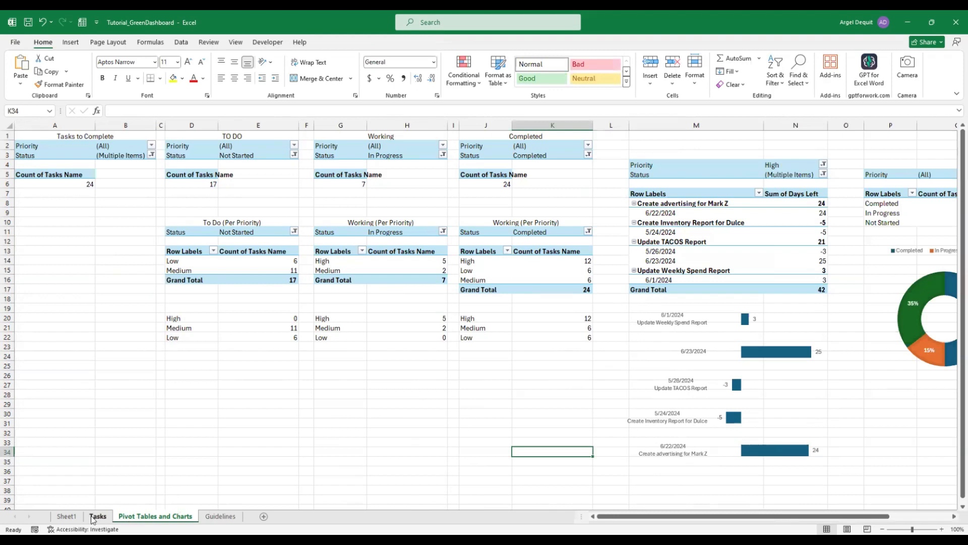
left_click(66, 516)
left_click(156, 516)
left_click(688, 383)
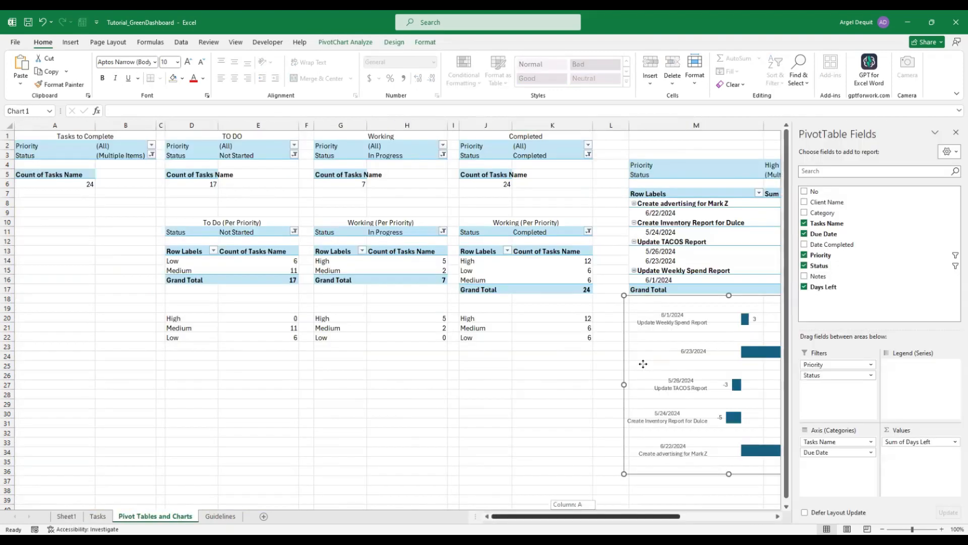
scroll(642, 364, "right", 5)
Paste a copy of the status donut chart onto the Sheet1 dashboard and shrink it
left_click(542, 264)
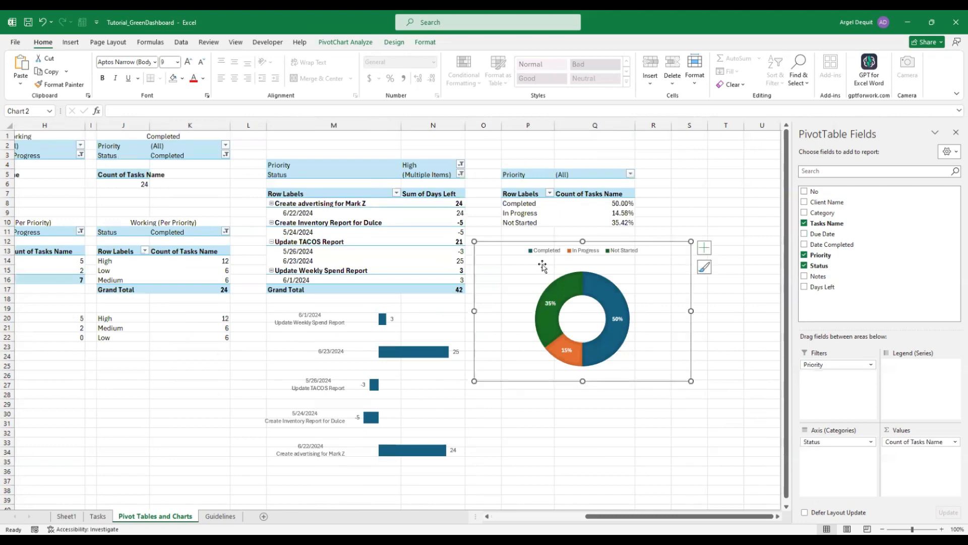
left_click(67, 516)
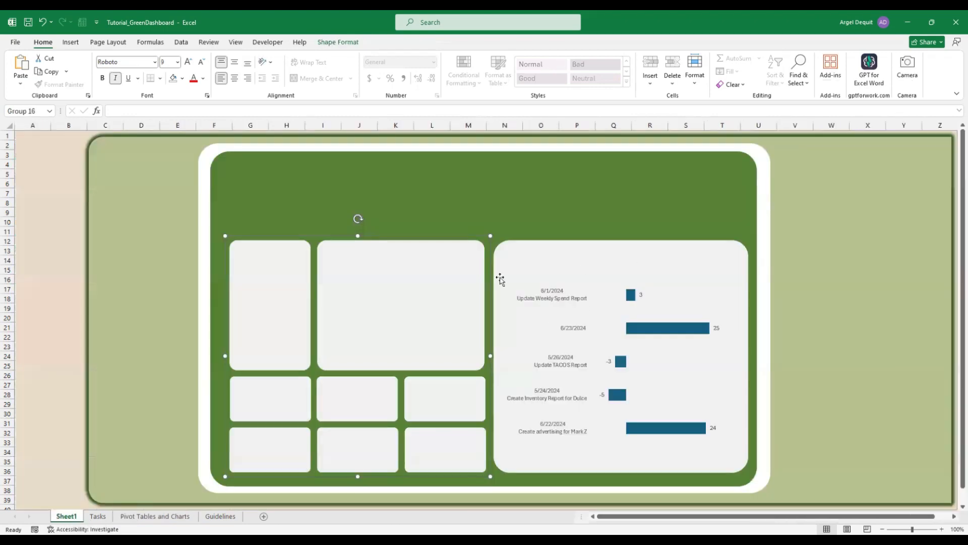
left_click(415, 295)
key("ctrl+v")
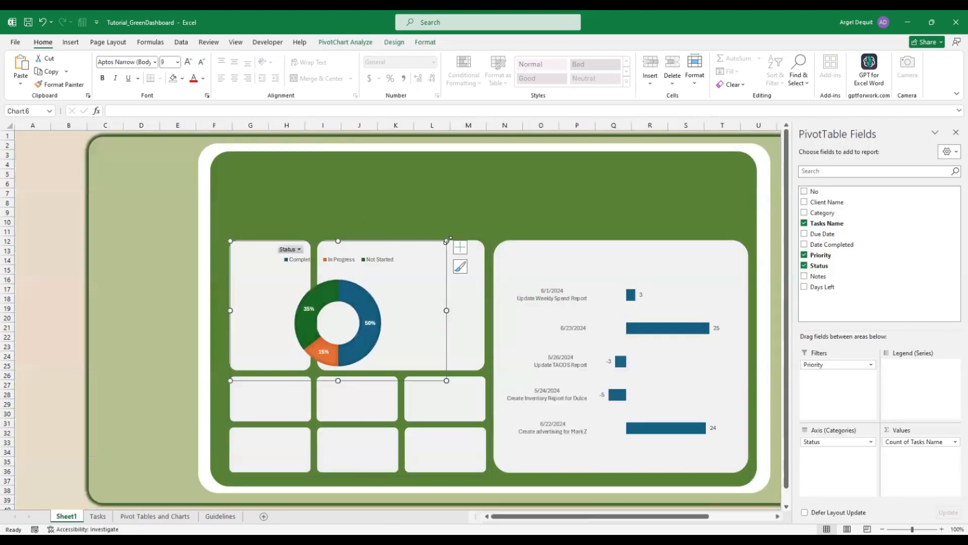
left_click_drag(447, 241, 454, 259)
left_click_drag(368, 298, 305, 304)
left_click(304, 302)
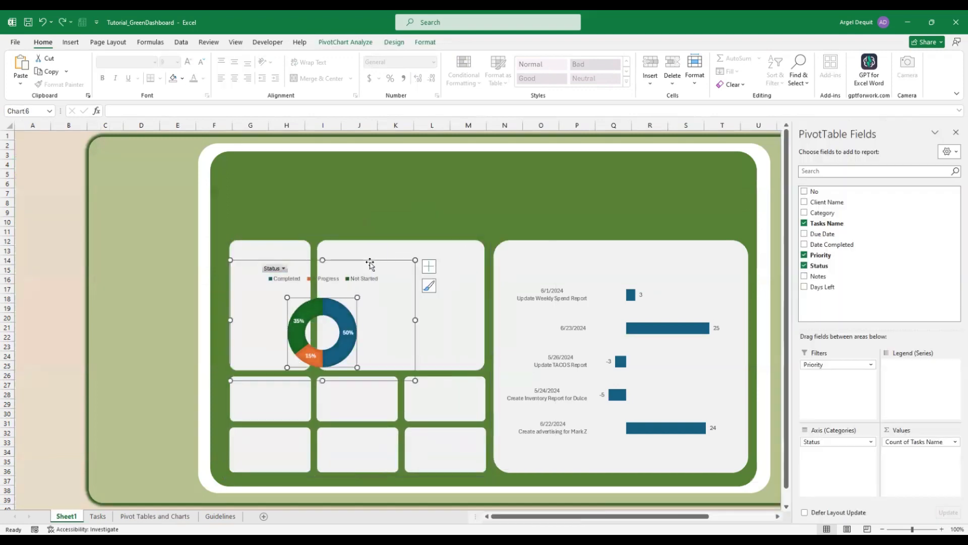
left_click_drag(371, 264, 401, 267)
key("ctrl+z")
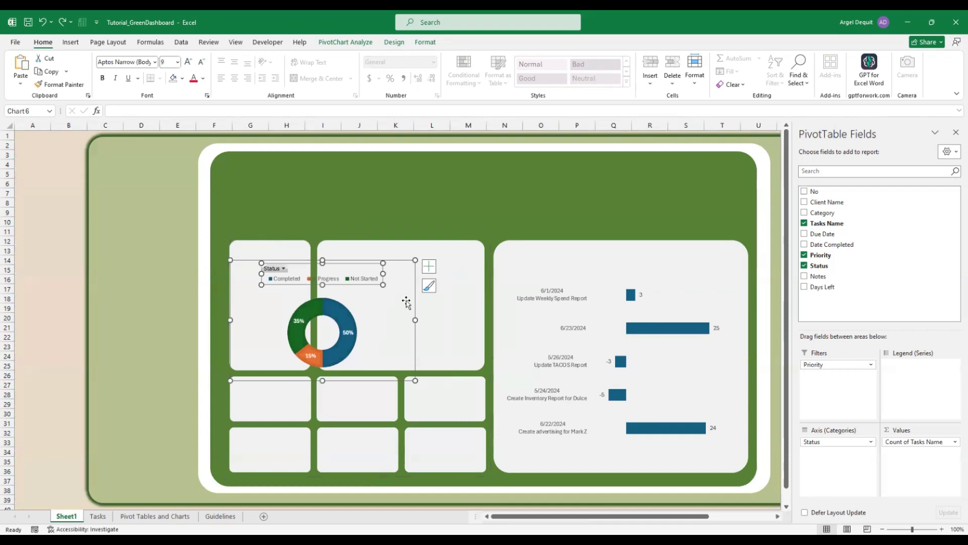
Move the donut chart into the upper-middle white panel and trim its corner and left edge to fit
left_click(356, 300)
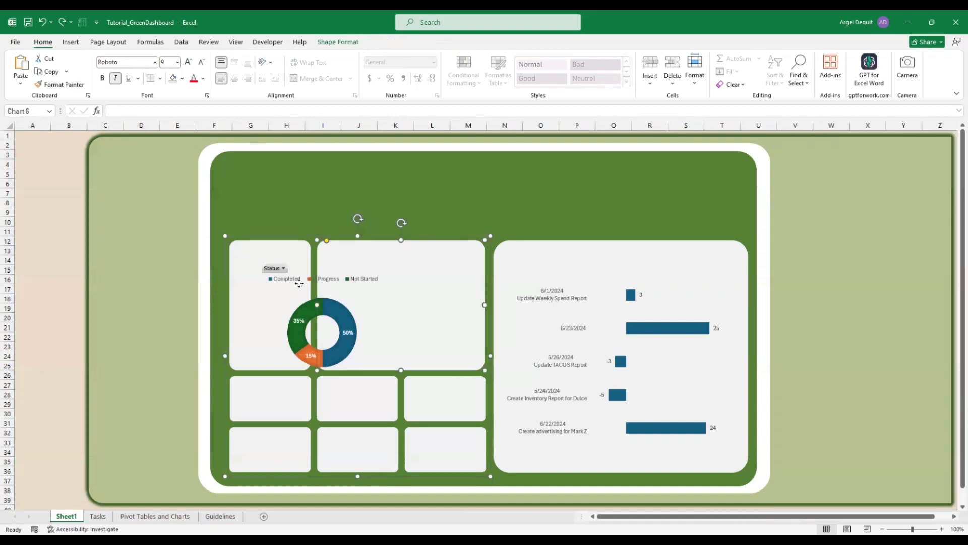
left_click(253, 296)
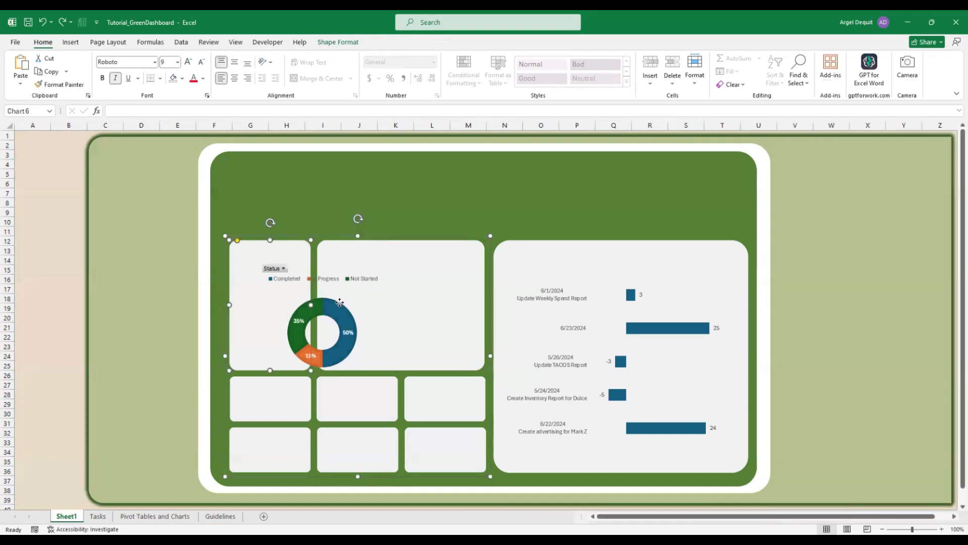
left_click(339, 301)
left_click(378, 302)
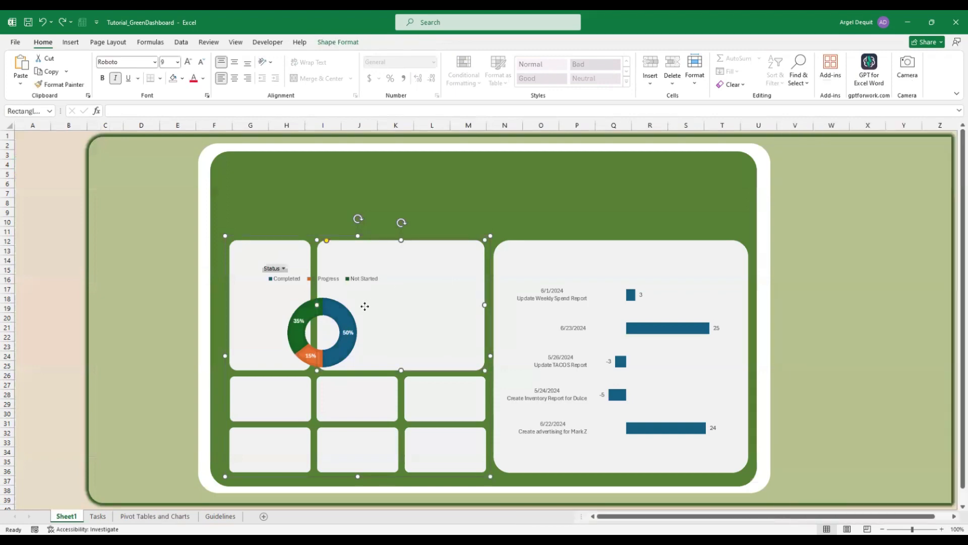
left_click(339, 298)
left_click(378, 320)
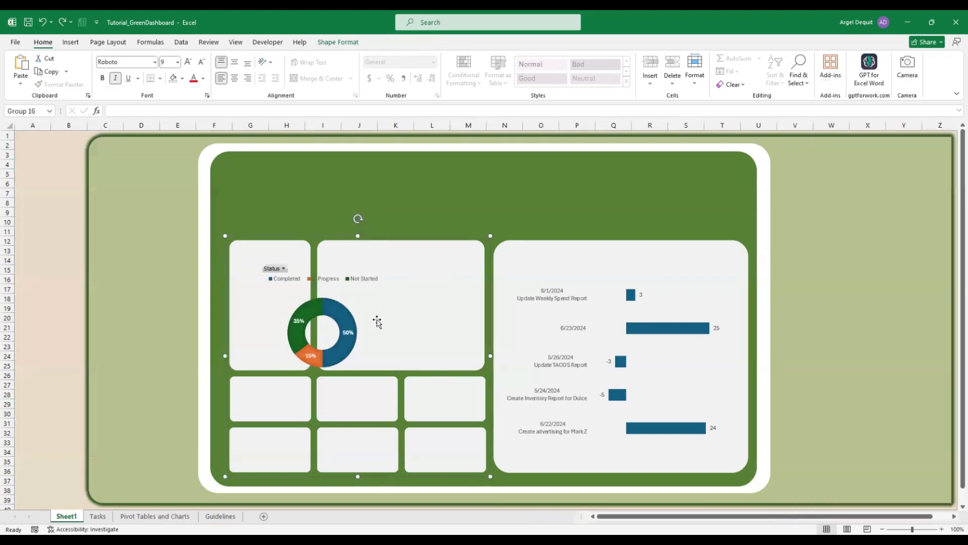
left_click(331, 267)
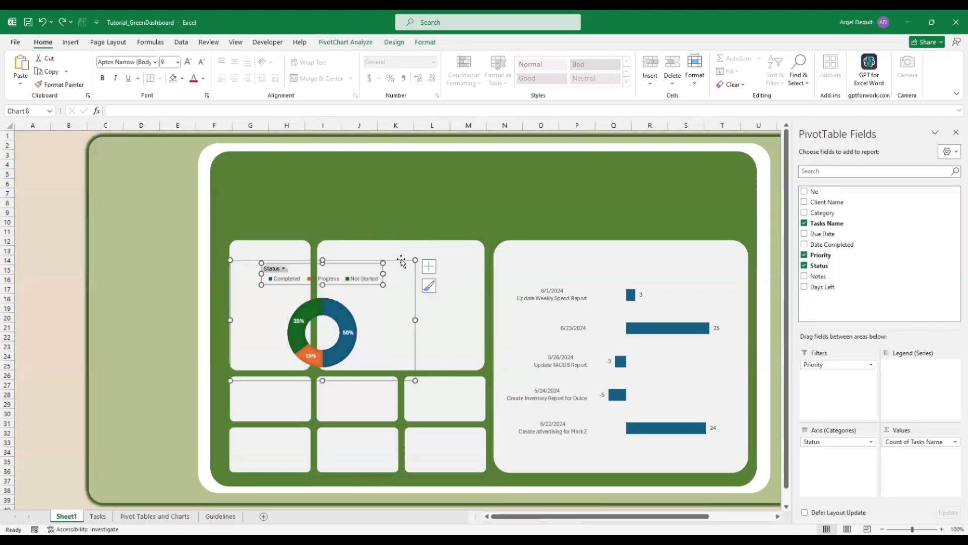
left_click_drag(430, 257, 479, 248)
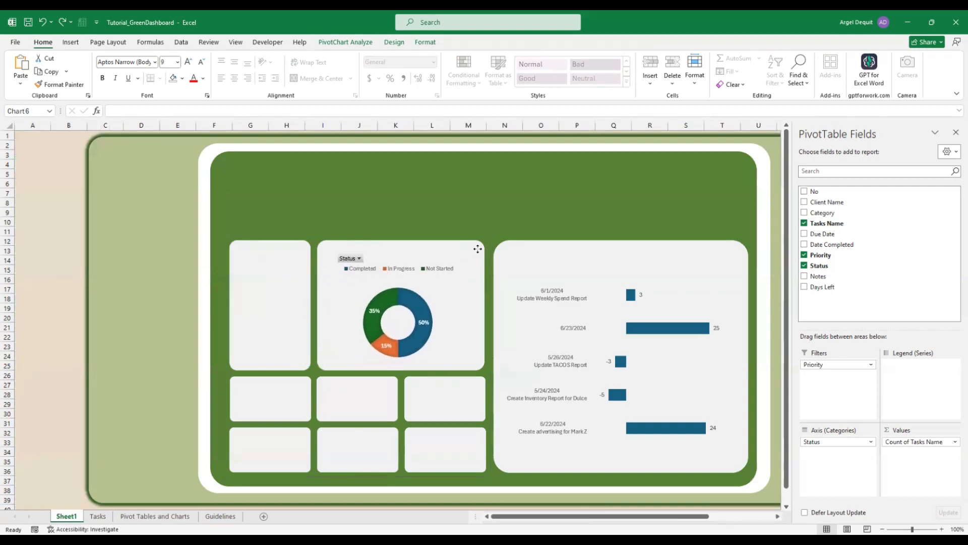
left_click(479, 248)
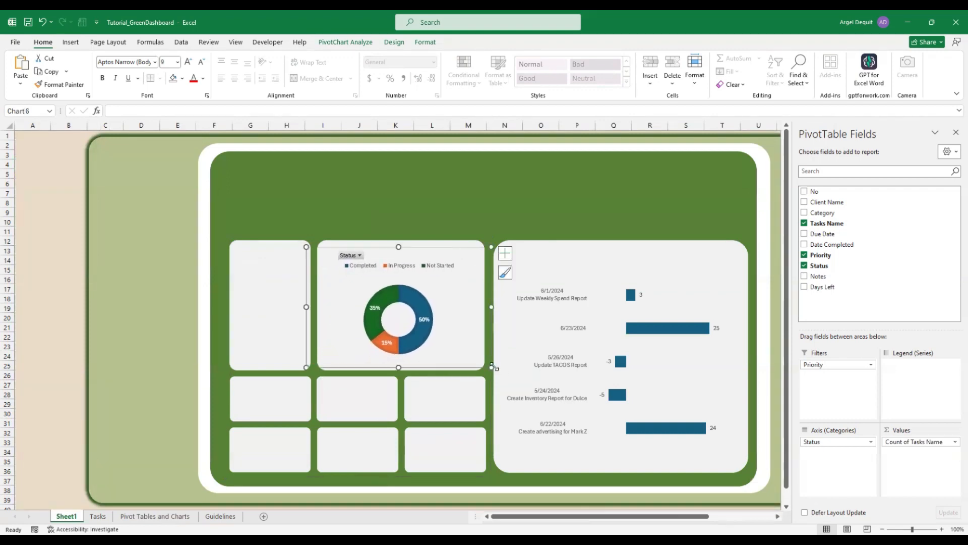
left_click_drag(491, 367, 481, 364)
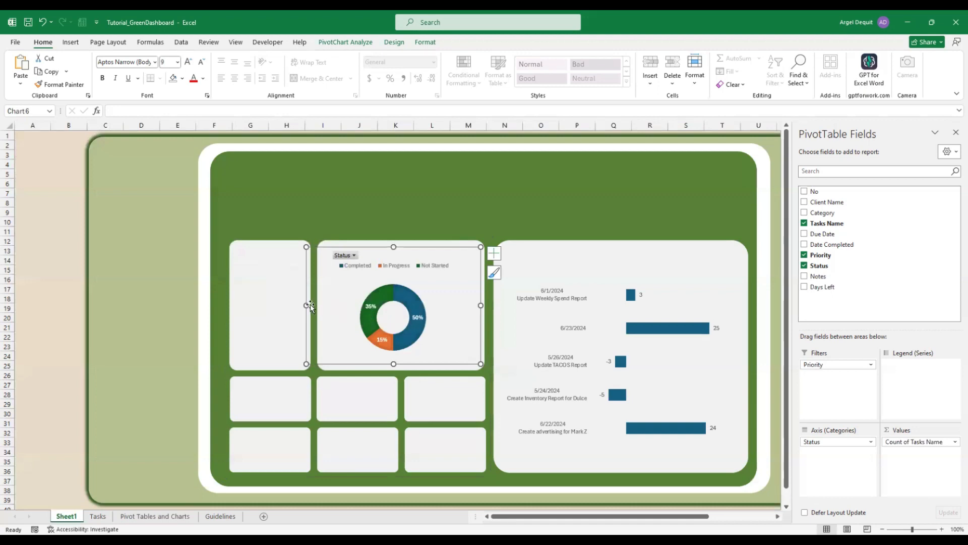
left_click_drag(306, 304, 327, 304)
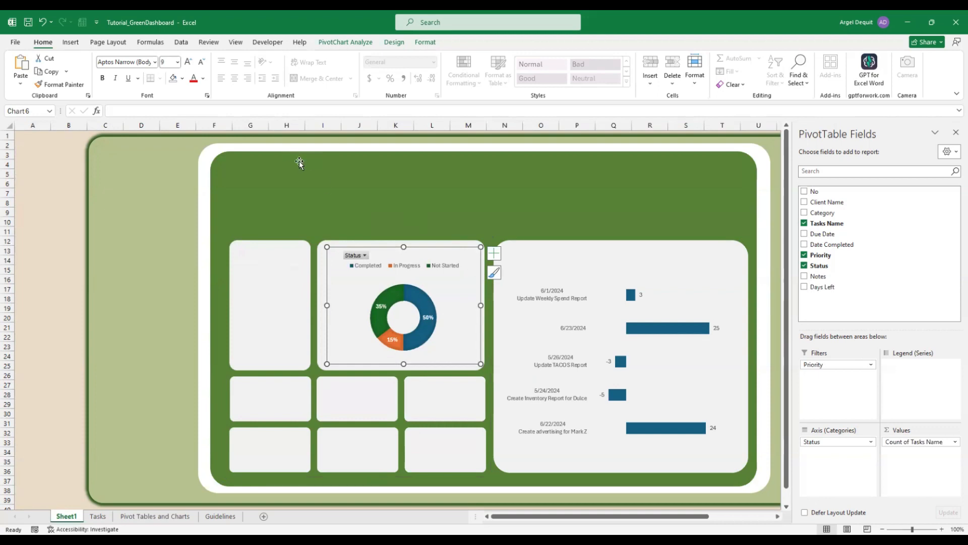
left_click(378, 214)
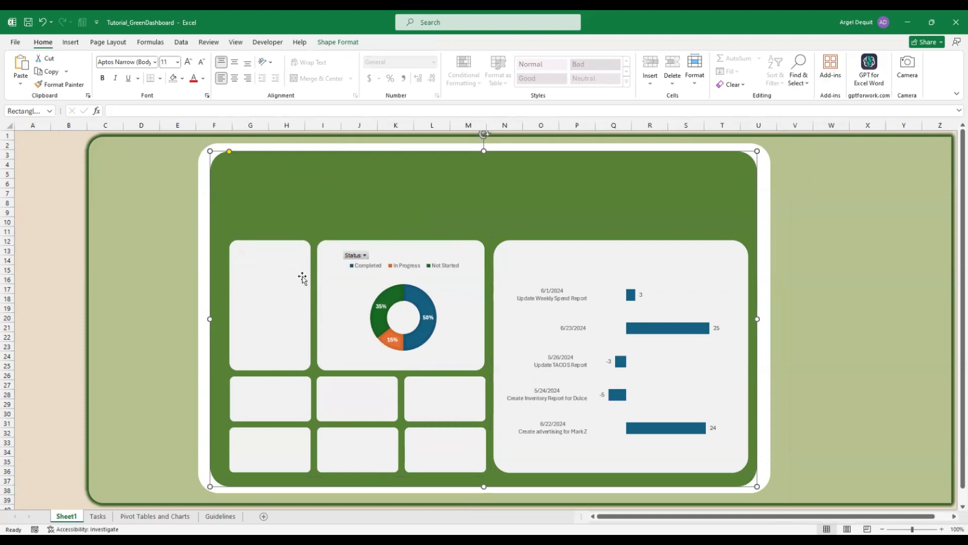
Draw a text box inside the tall left white panel of the first card
left_click(70, 45)
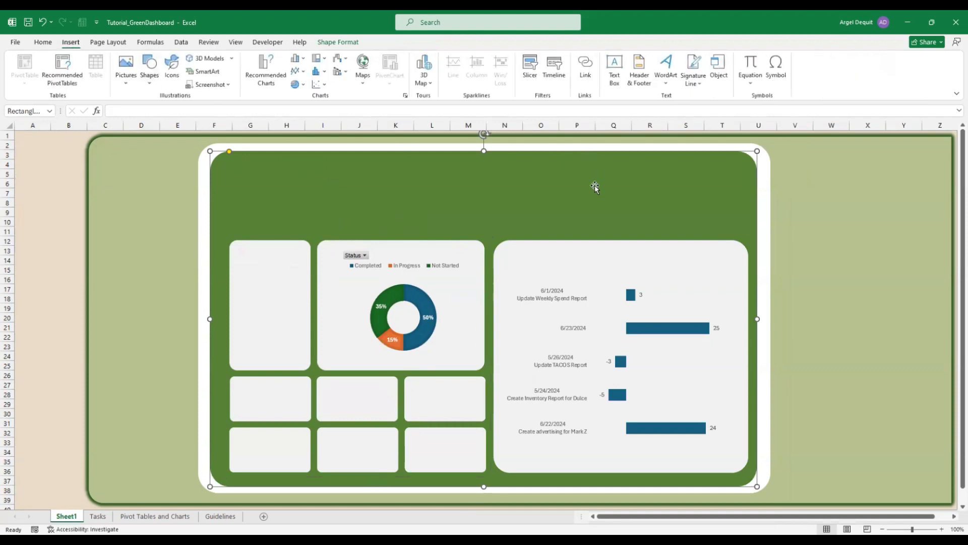
left_click(620, 76)
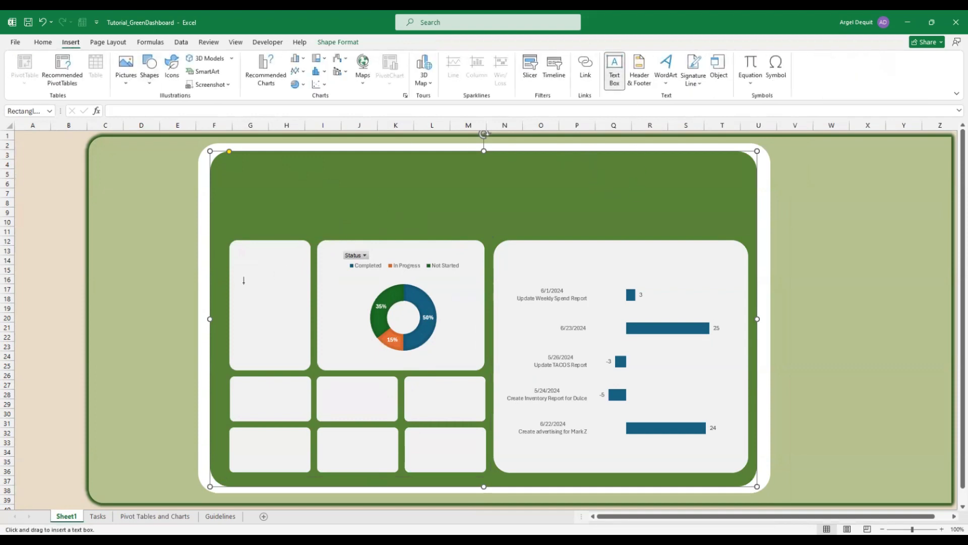
mouse_move(249, 306)
left_mouse_down()
mouse_move(301, 357)
mouse_move(288, 358)
left_mouse_up()
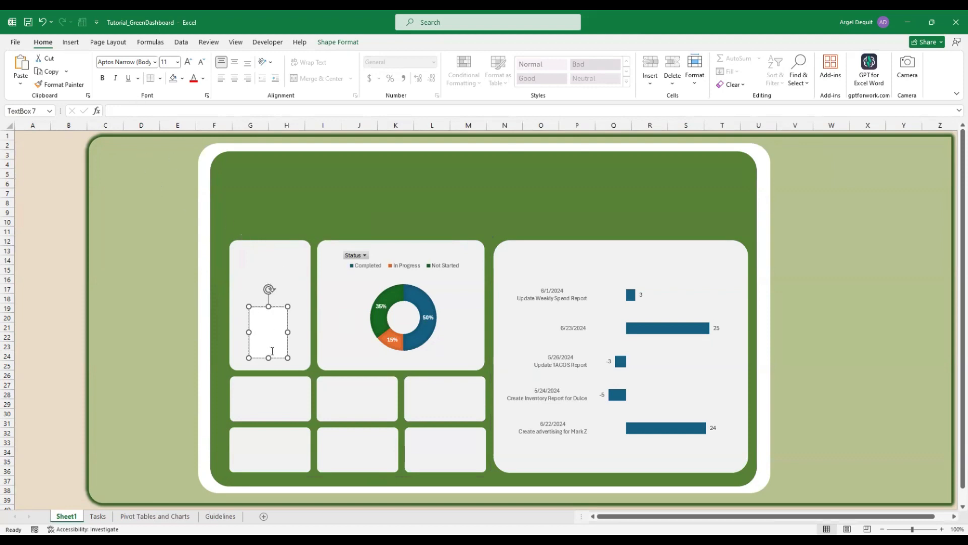
Look over the Pivot Tables and Charts sheet, then return to the dashboard text box
left_click(152, 516)
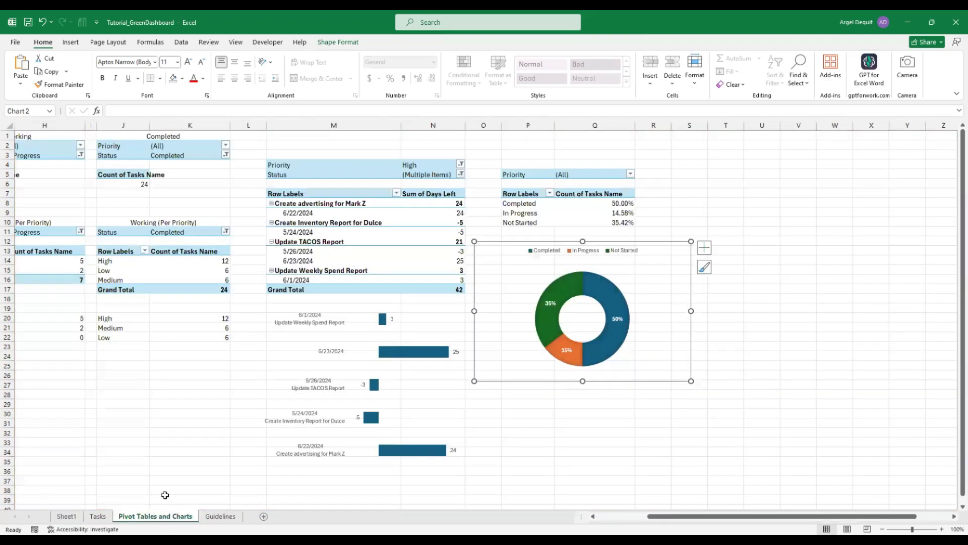
scroll(53, 184, "left", 5)
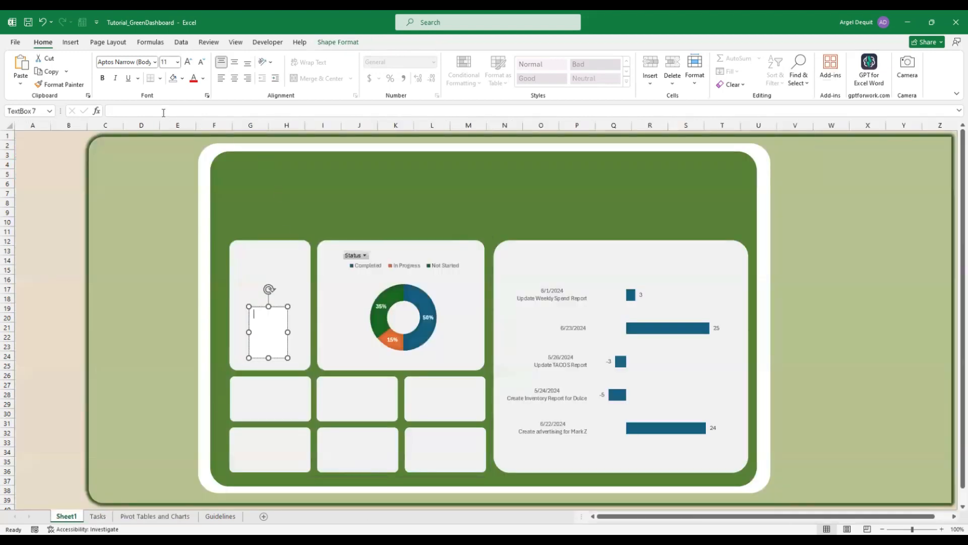
left_click(164, 112)
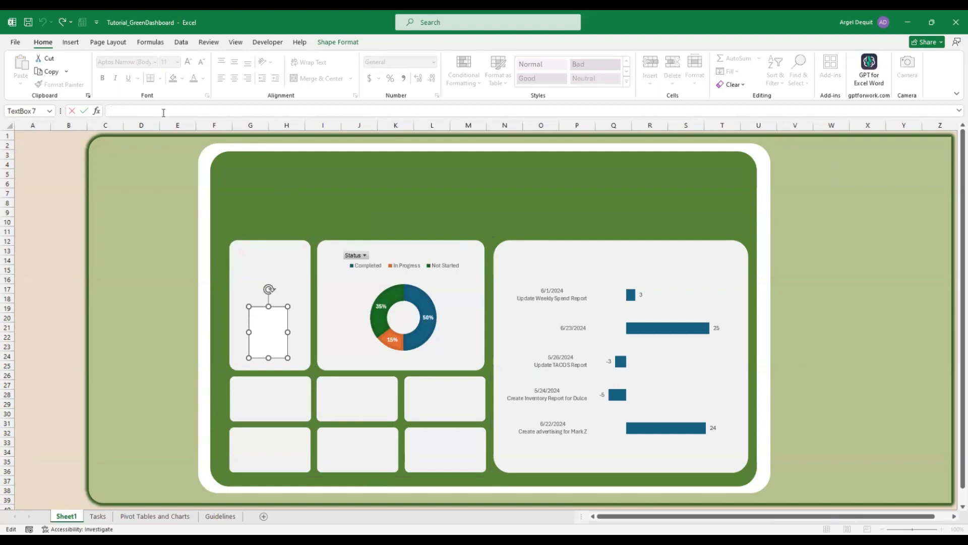
Link the text box with =A6 on the Pivot Tables and Charts sheet so it shows 24
type("=")
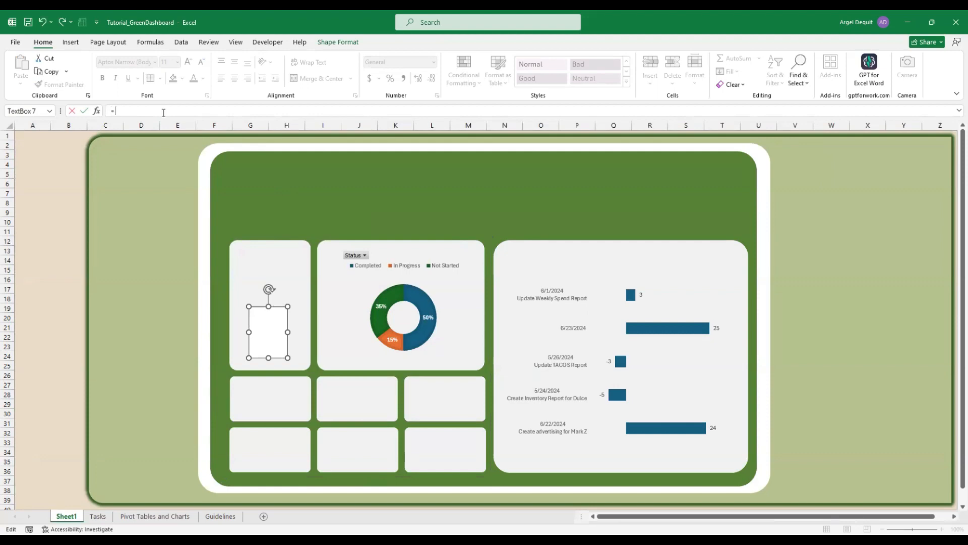
left_click(135, 516)
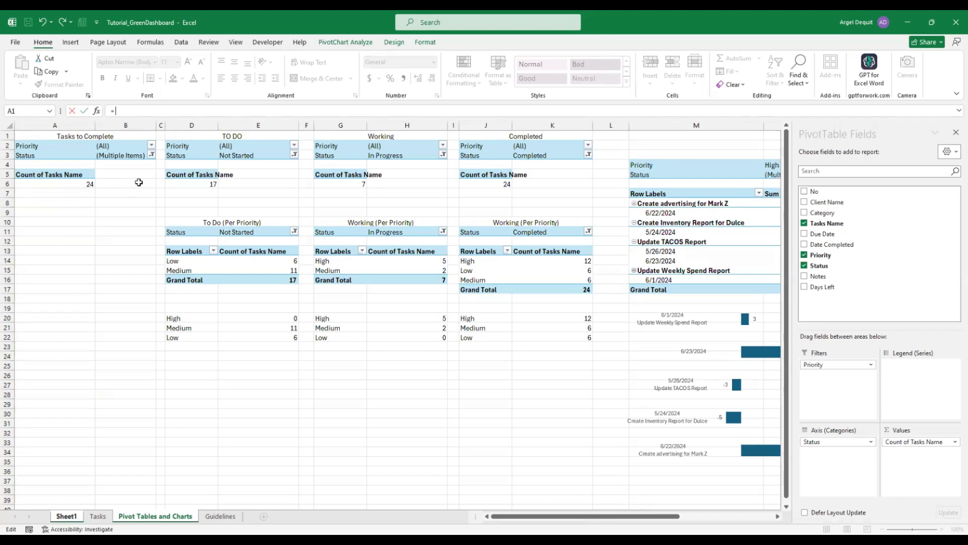
left_click(88, 184)
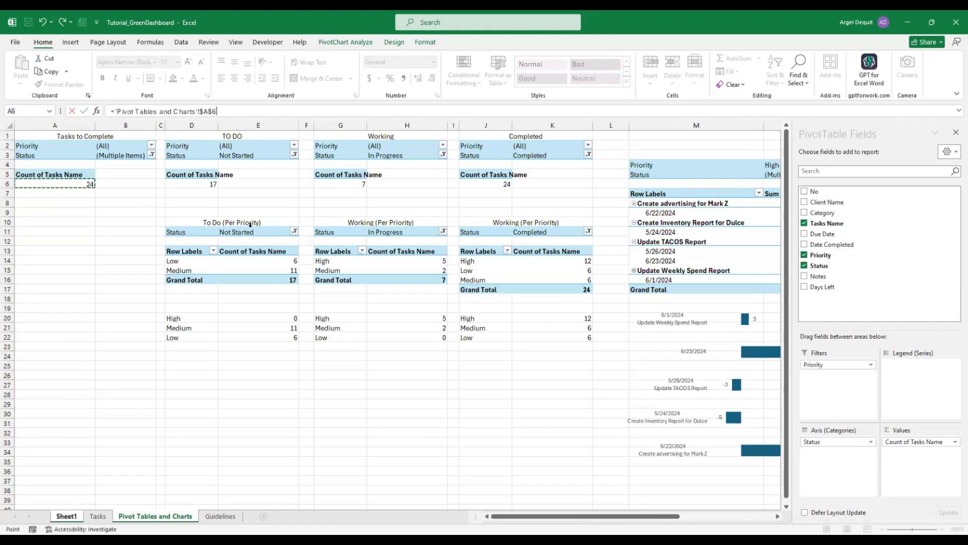
key("Return")
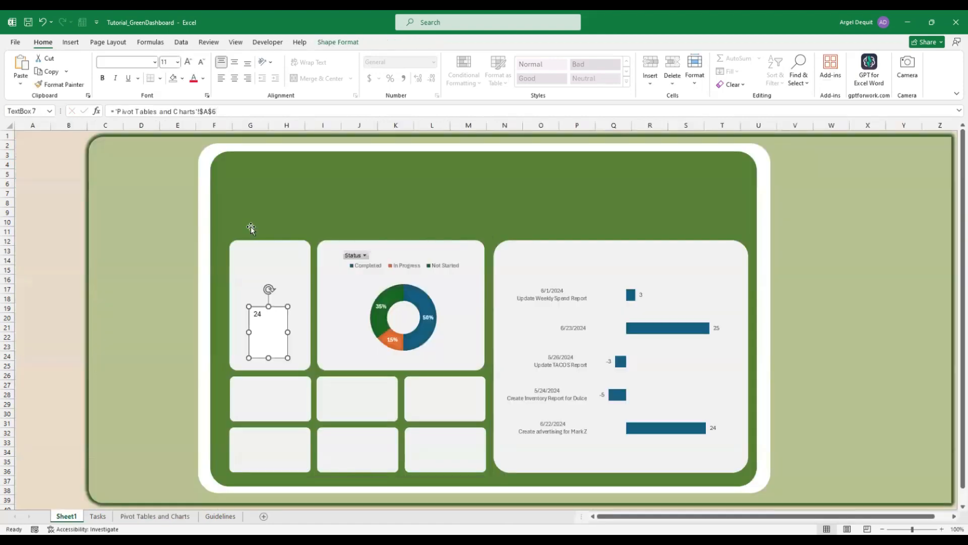
double_click(281, 327)
Leave the 24 text box's formula unchanged and reselect the text box
key("Escape")
left_click(40, 297)
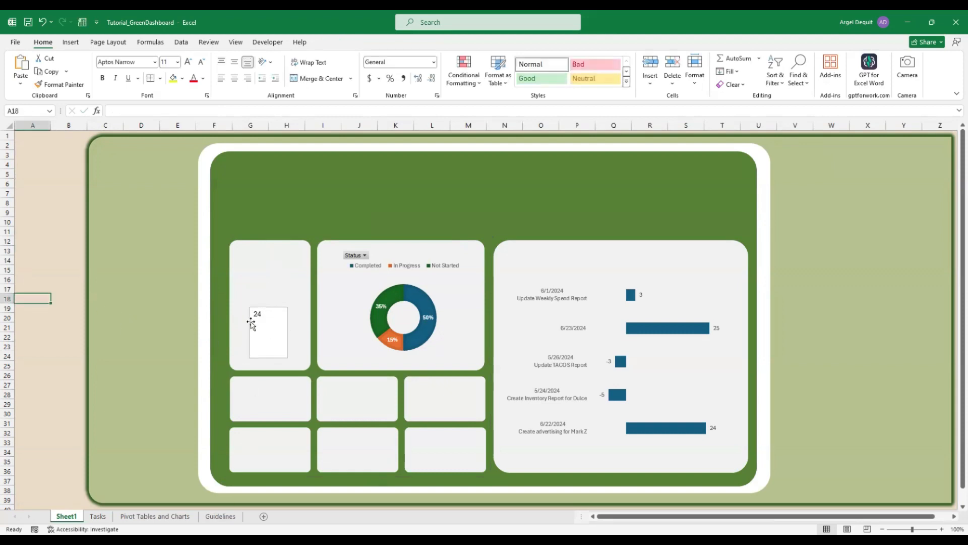
left_click(251, 324)
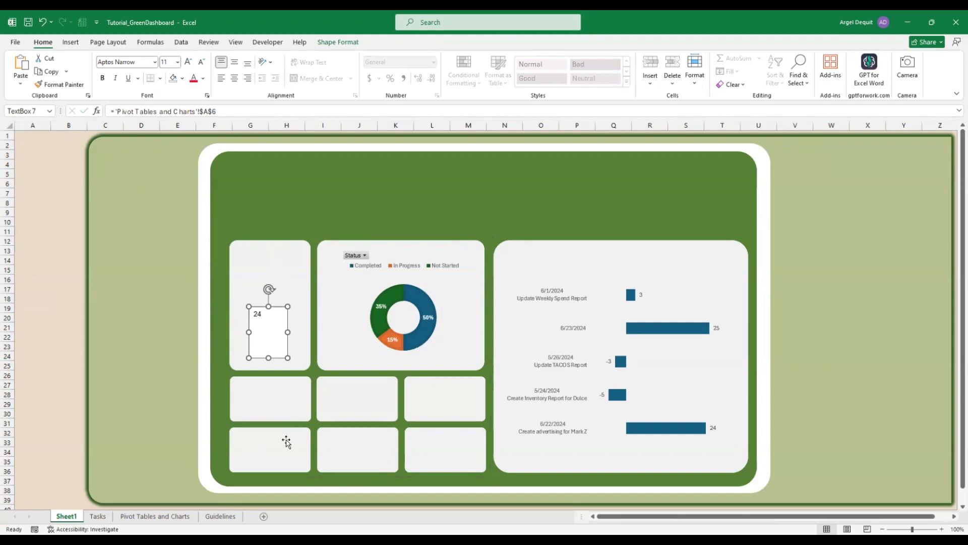
scroll(267, 433, "down", 1)
scroll(268, 432, "up", 1)
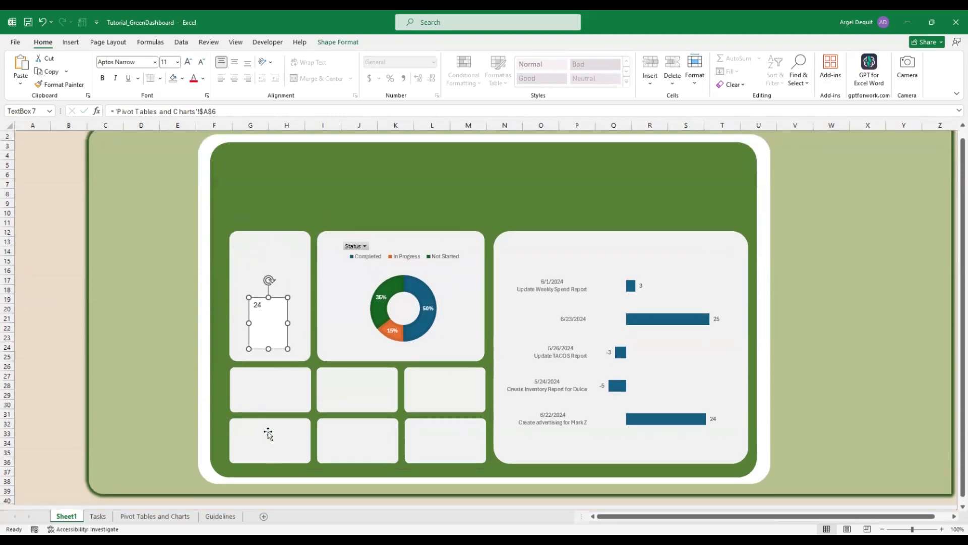
left_click(268, 398)
left_click(264, 330)
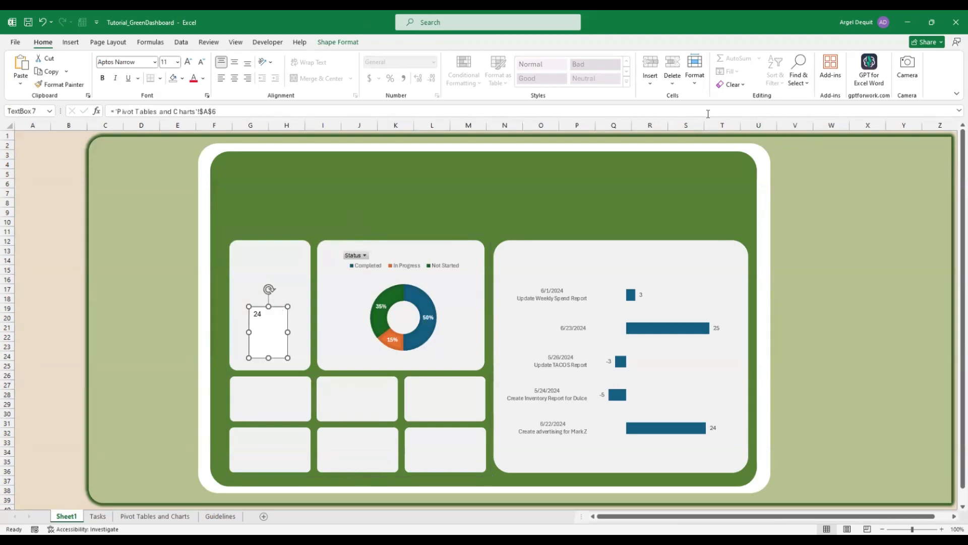
Try Text Fill and Text Outline, then set the 24 text box's Shape Fill to No Fill
left_click(353, 47)
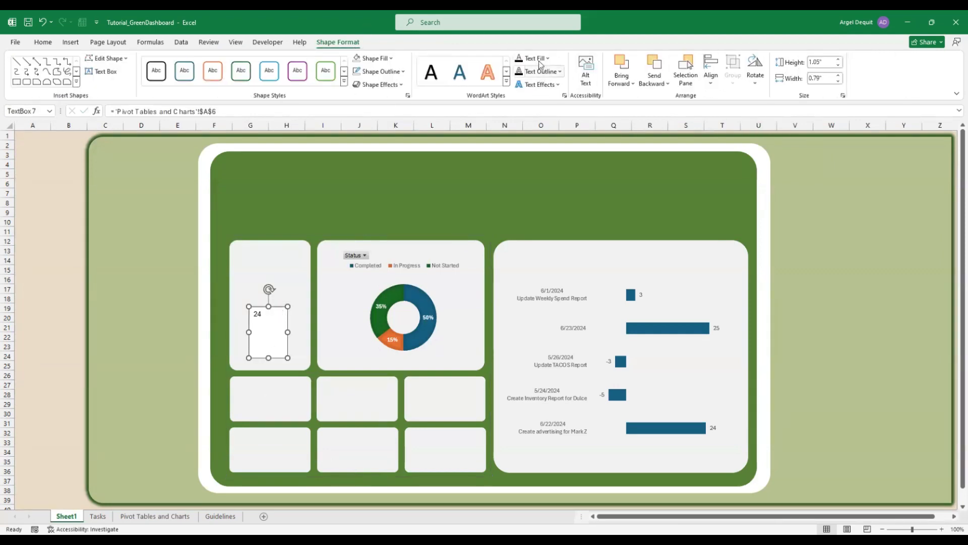
left_click(542, 59)
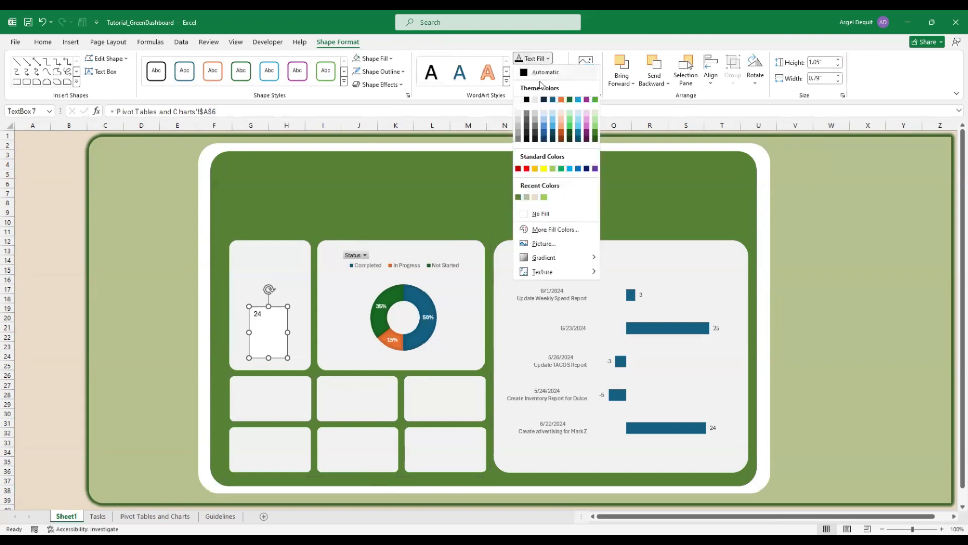
left_click(539, 214)
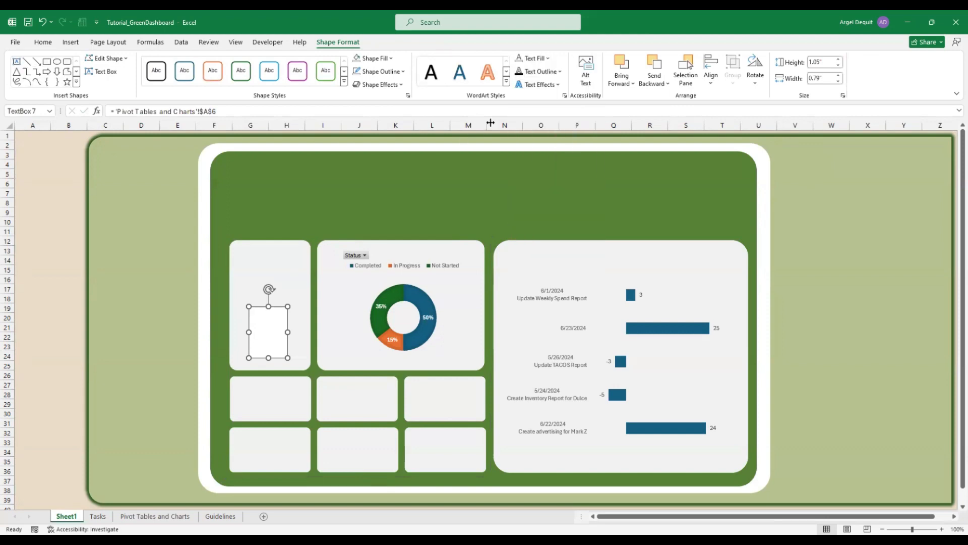
left_click(544, 73)
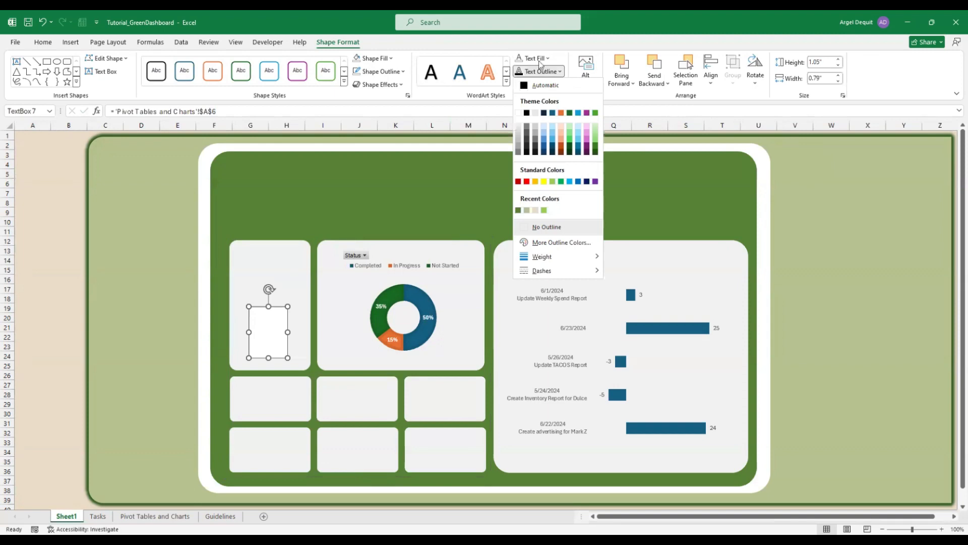
left_click(379, 61)
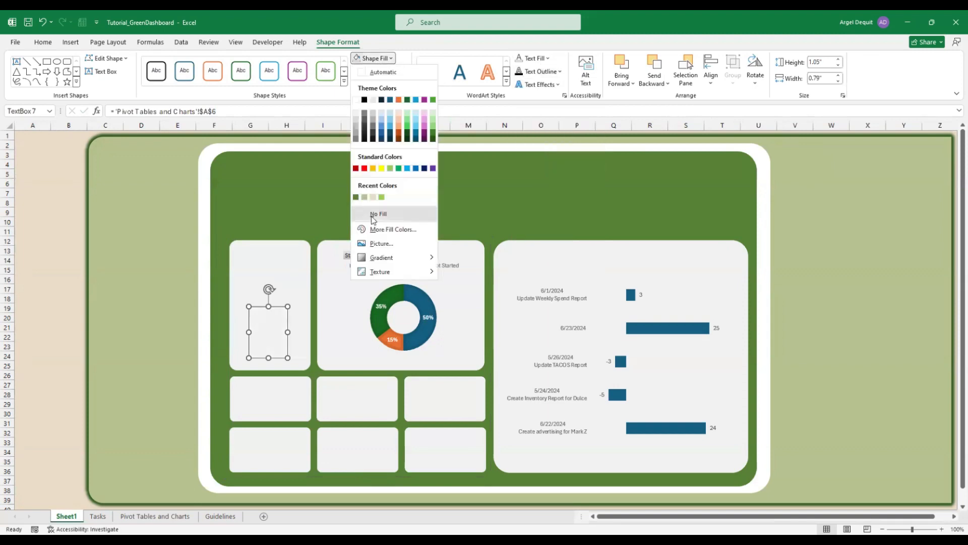
left_click(283, 196)
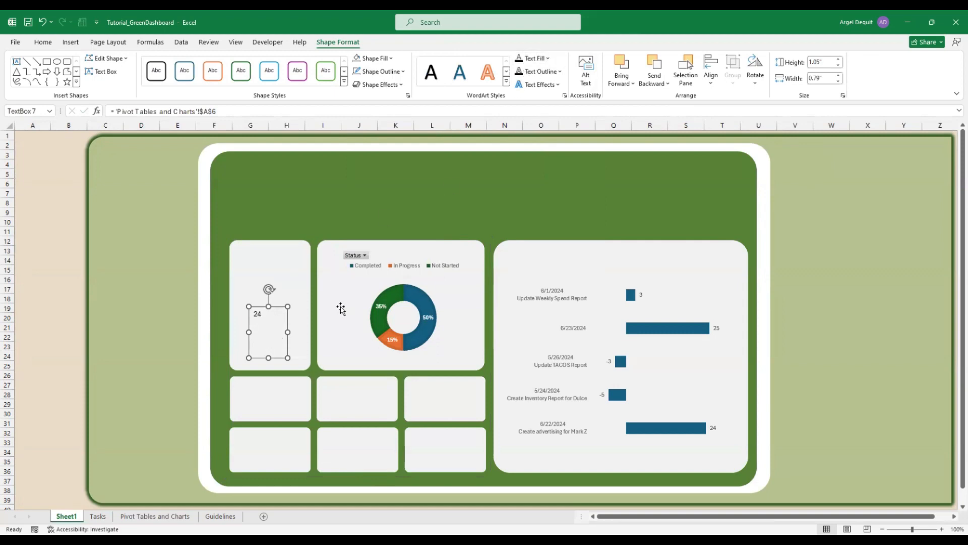
Set the 24 to Roboto font at size 32 and shorten its text box
left_click(48, 45)
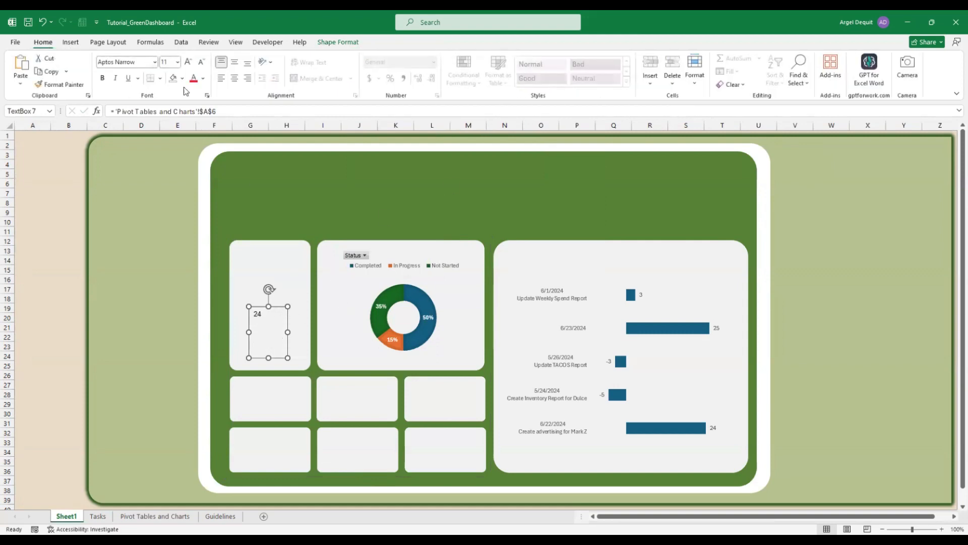
left_click(155, 63)
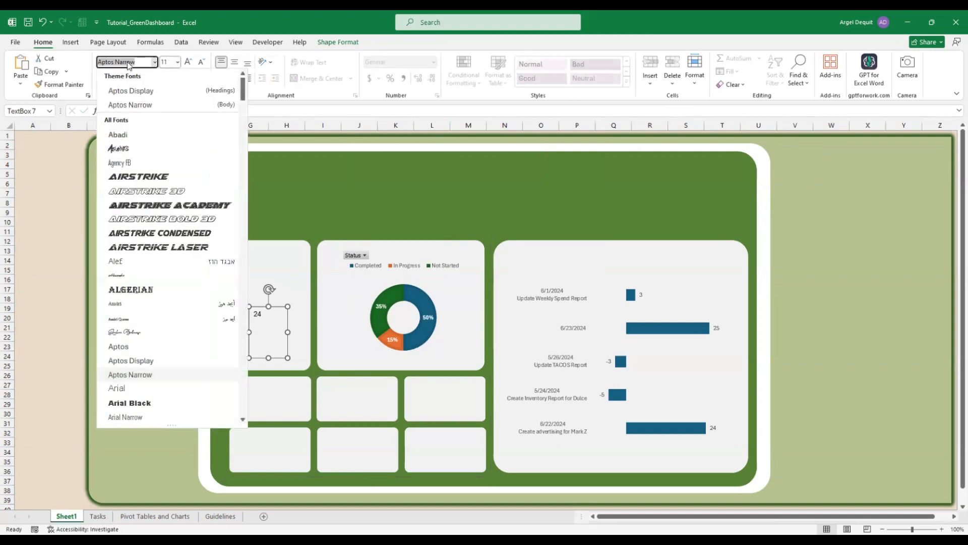
type("Roboto")
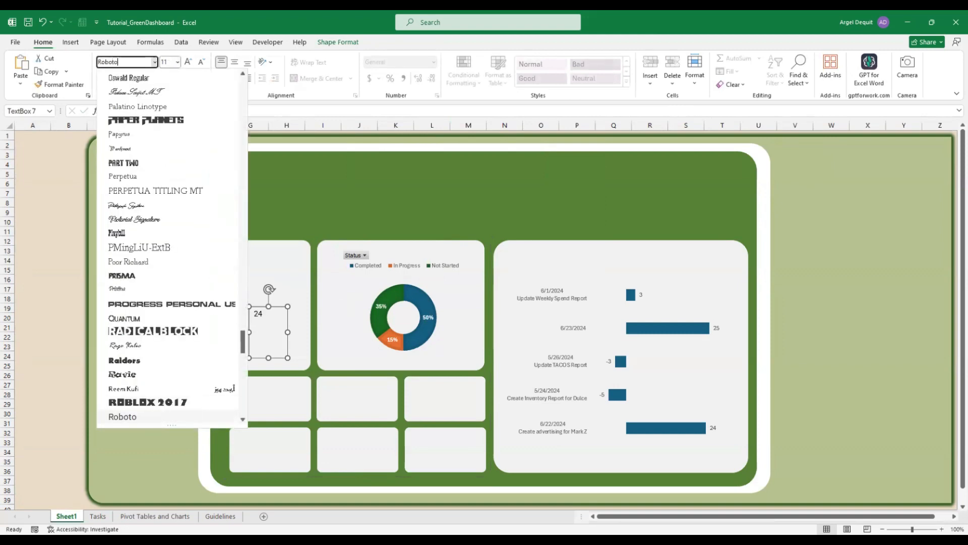
left_click(167, 64)
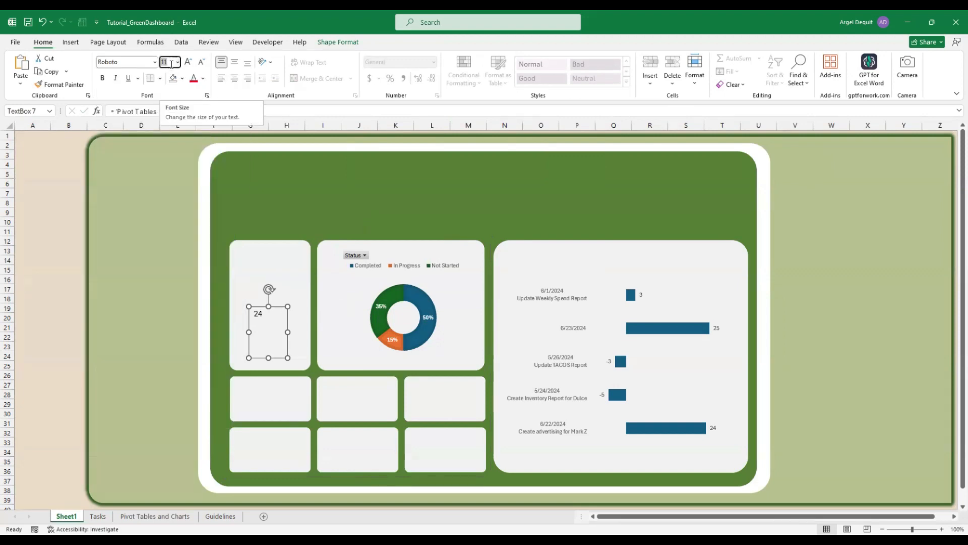
left_click(178, 63)
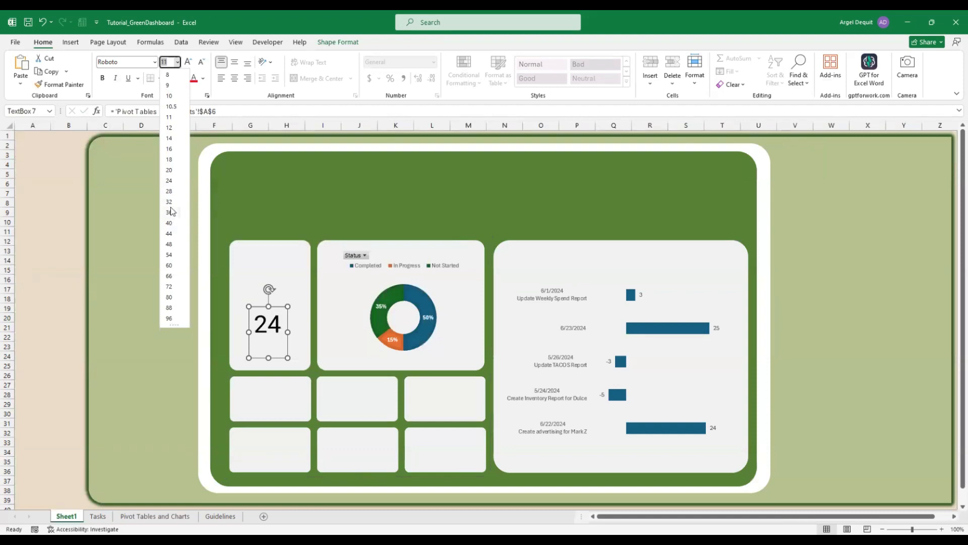
left_click(169, 202)
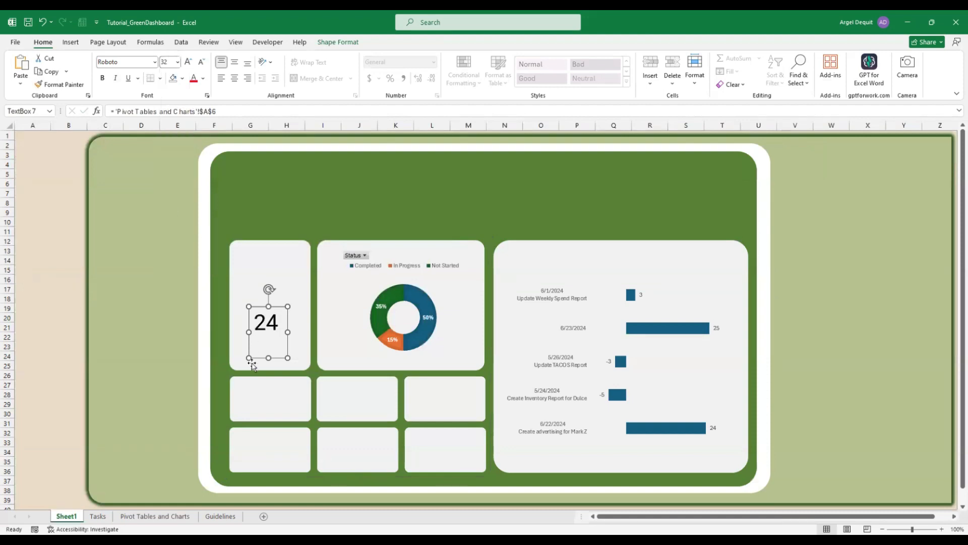
left_click_drag(268, 356, 280, 326)
Give the 24 text box No Outline
left_click(338, 43)
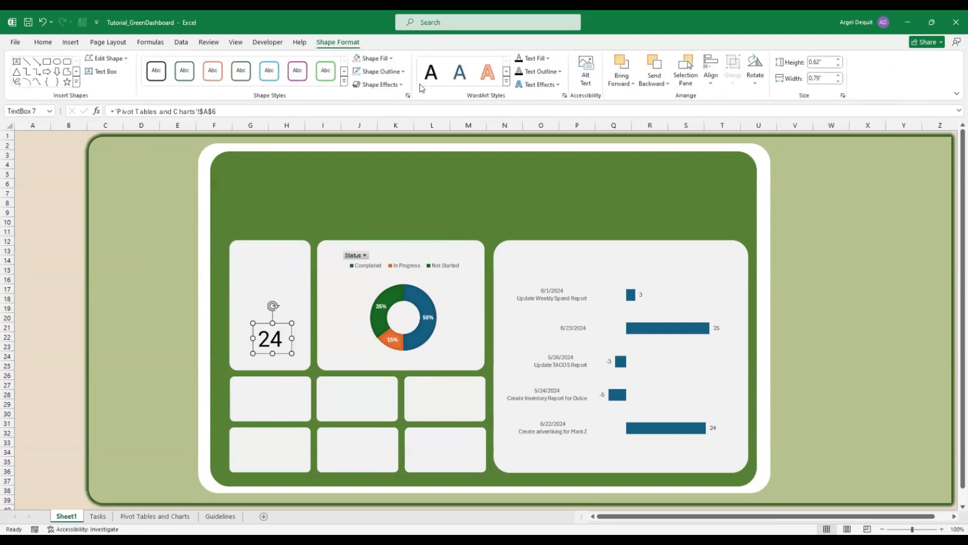
left_click(379, 71)
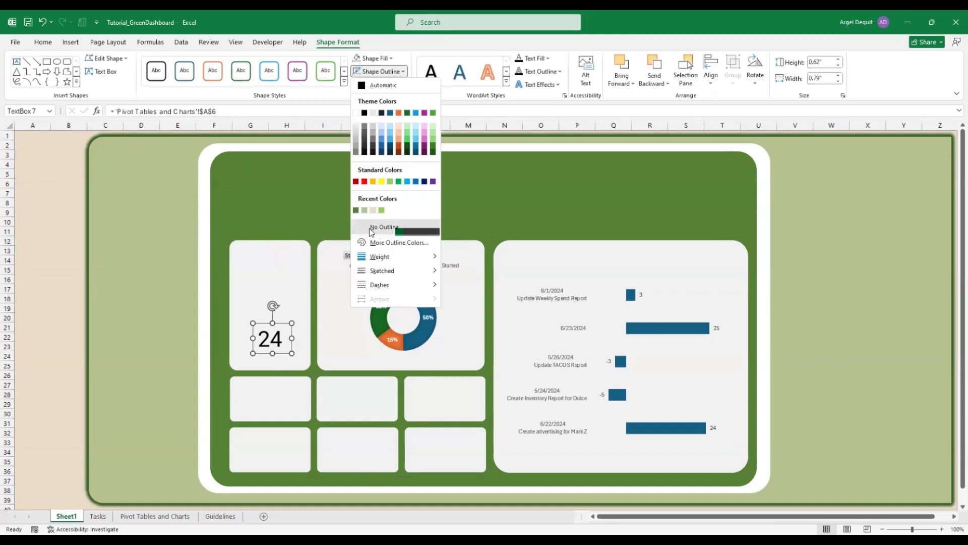
left_click(372, 228)
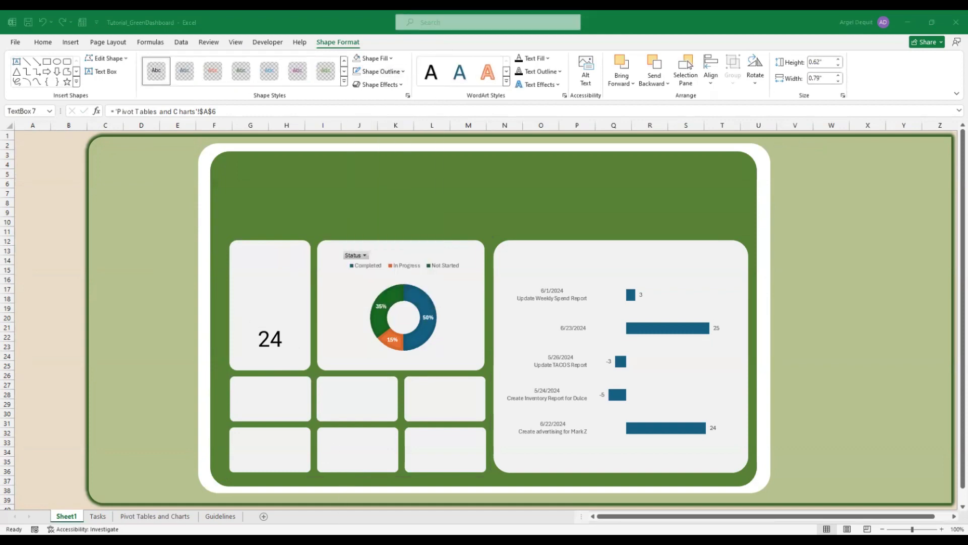
left_click(270, 342)
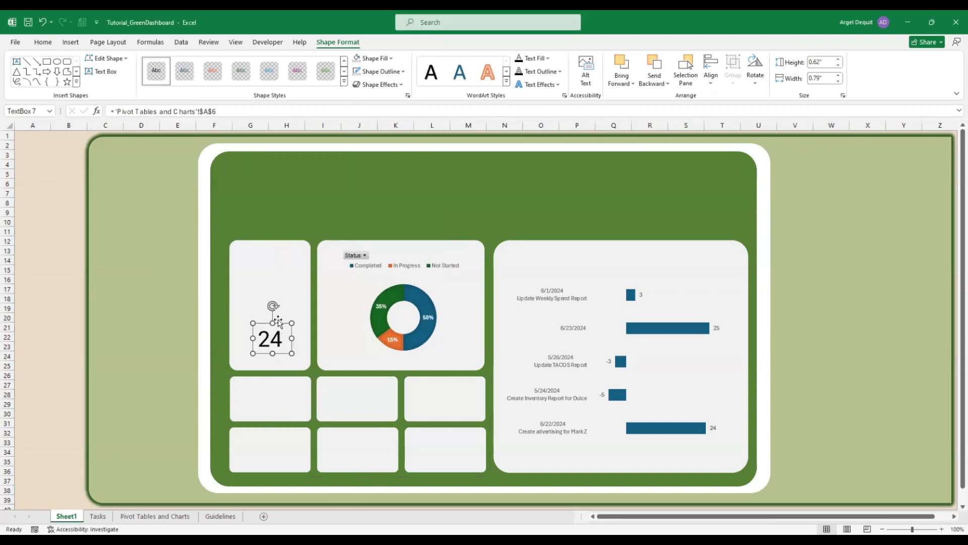
Centre the 24, colour it dashboard green, make it bold, and move the box lower in the card
left_click(41, 42)
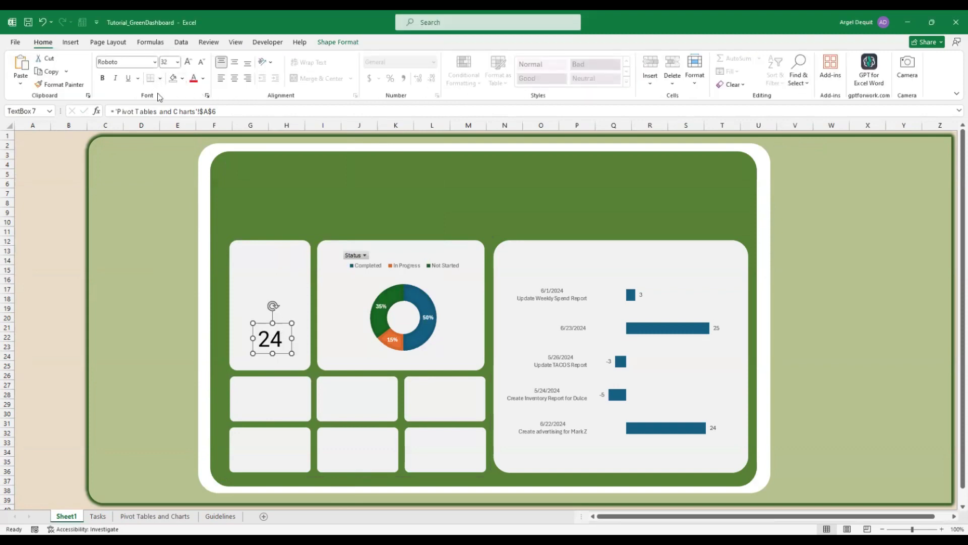
left_click(234, 79)
left_click(202, 78)
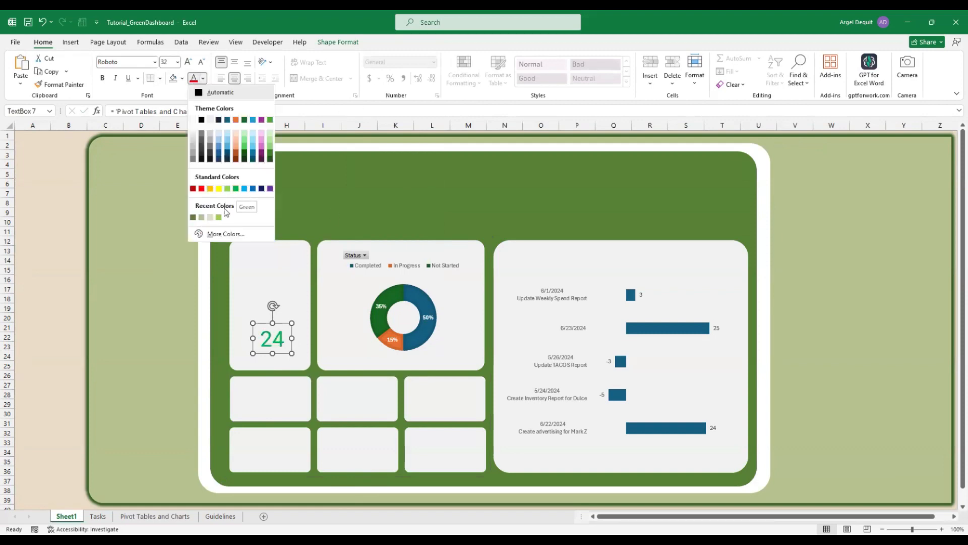
left_click(193, 217)
key("ctrl+b")
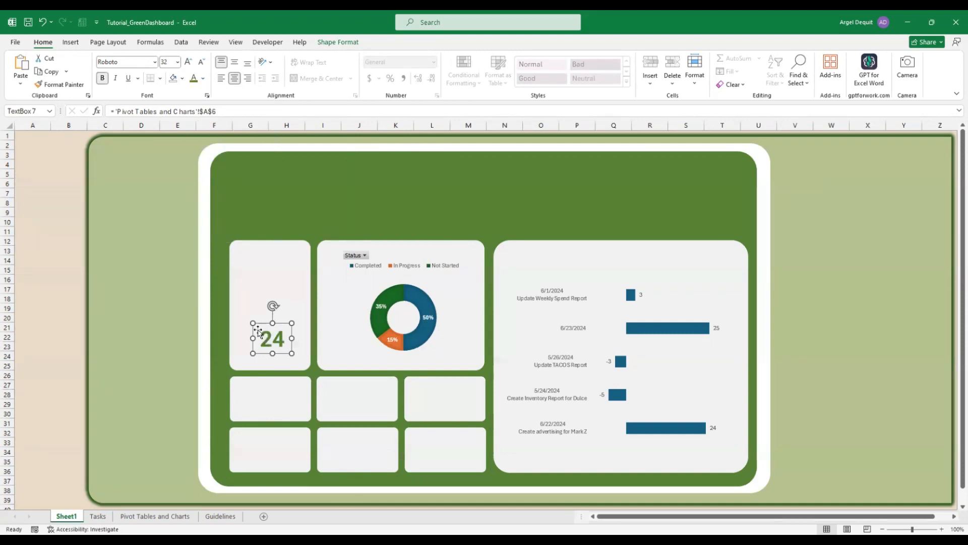
left_click_drag(254, 324, 245, 317)
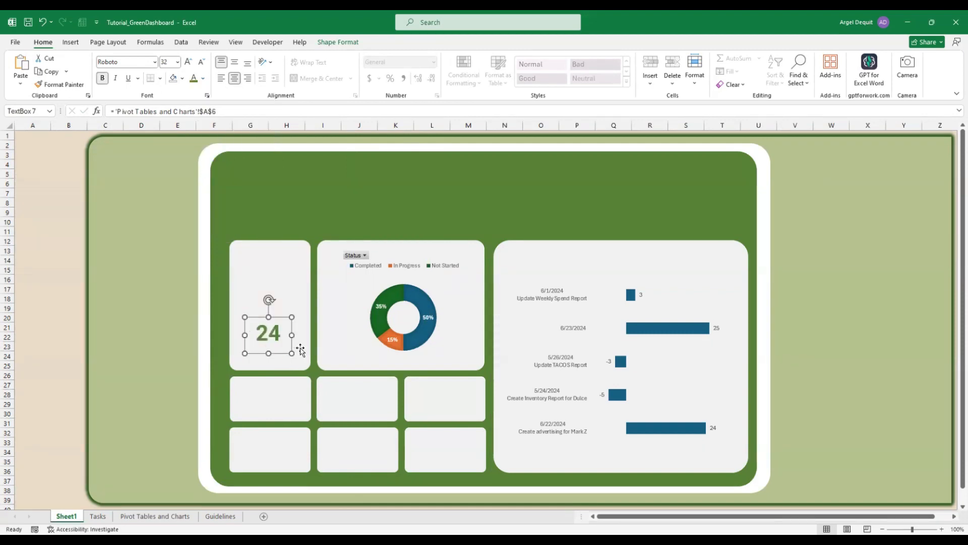
left_click(301, 366)
left_click(281, 347)
left_click_drag(278, 316, 280, 327)
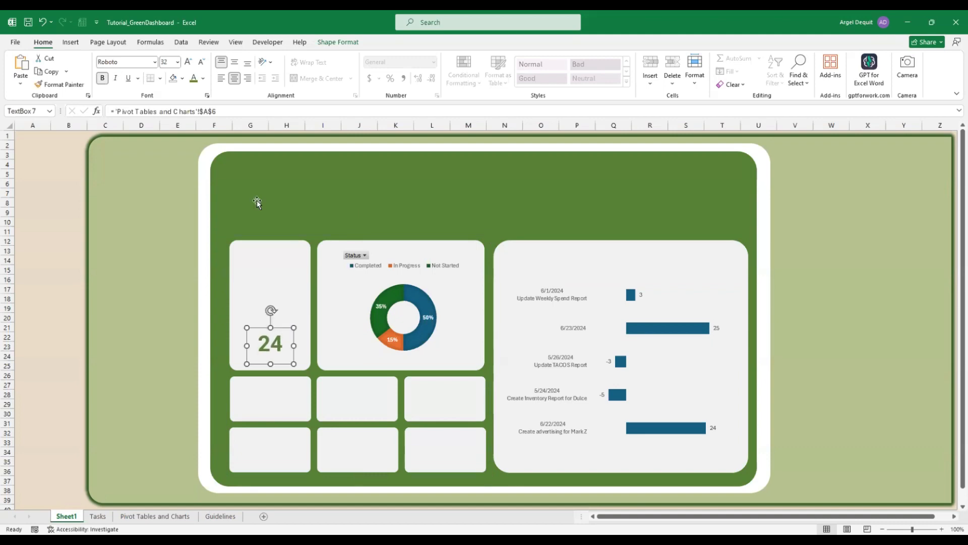
Draw an oval circle above the 24 and enlarge it to about 1.26" x 1.3"
left_click(71, 43)
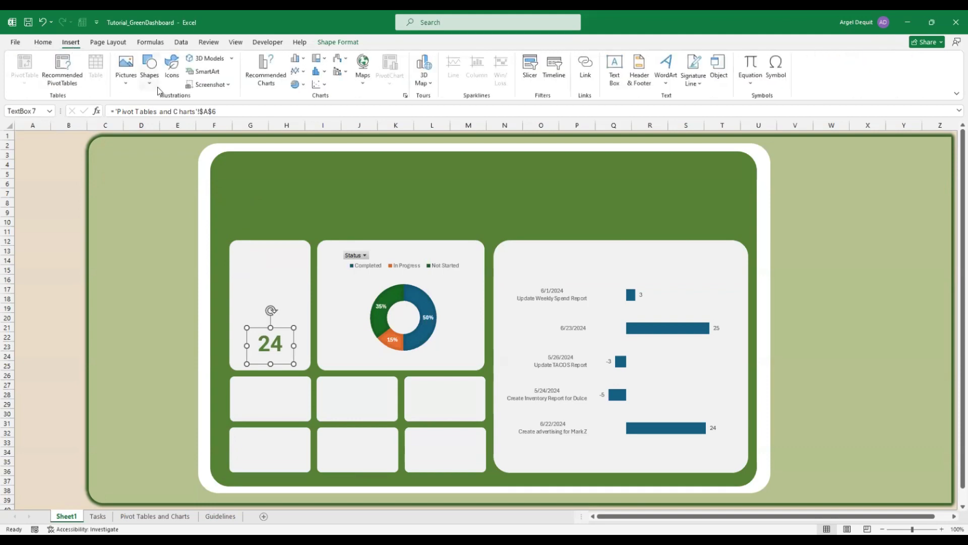
left_click(149, 76)
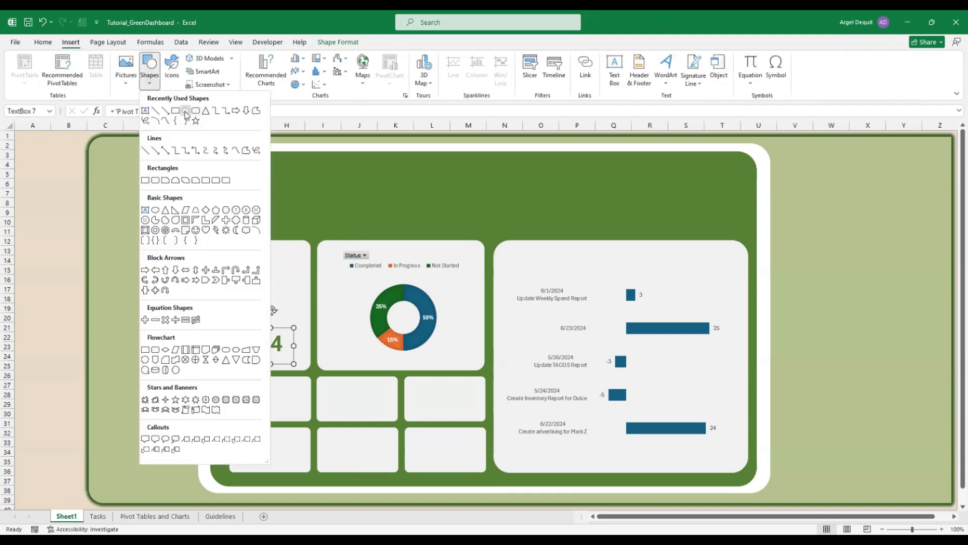
left_click_drag(294, 253, 238, 301)
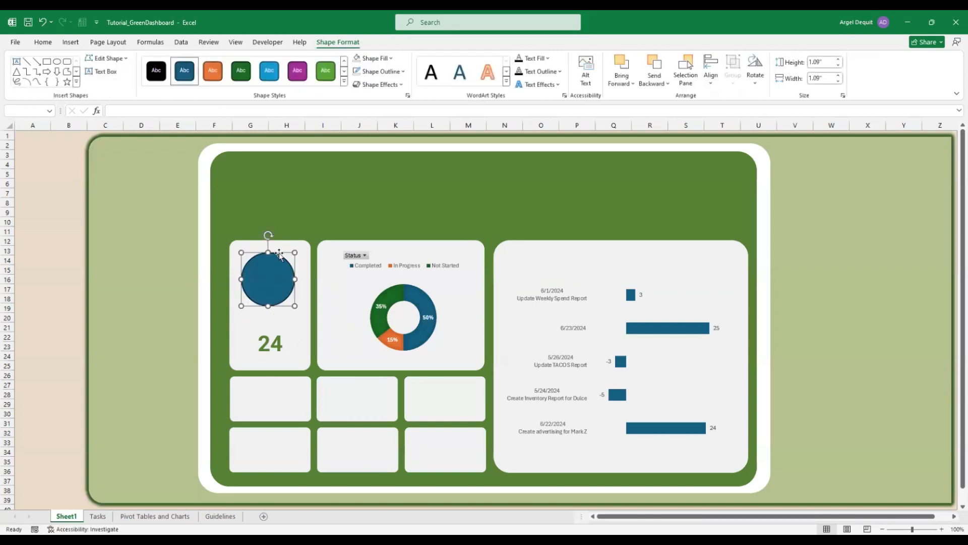
left_click_drag(280, 252, 284, 246)
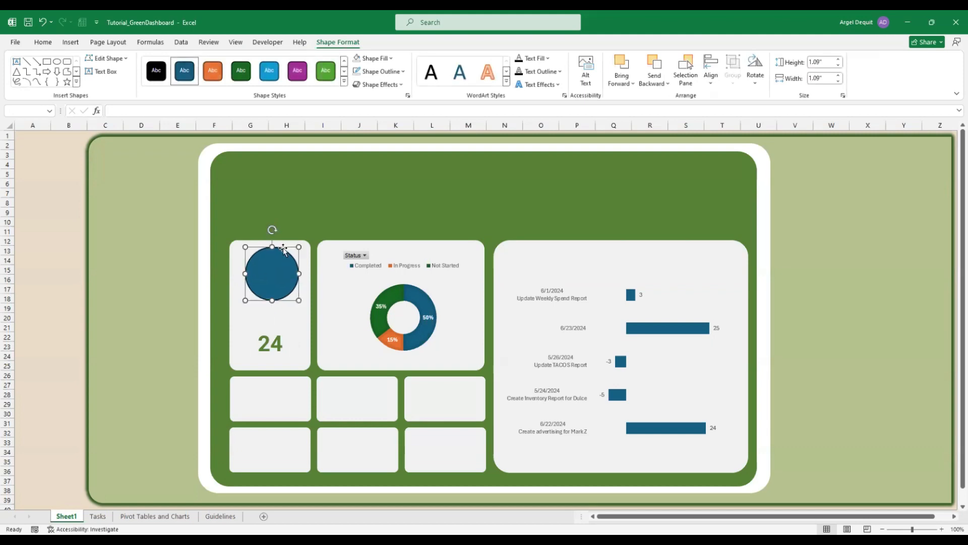
left_click_drag(240, 302, 233, 304)
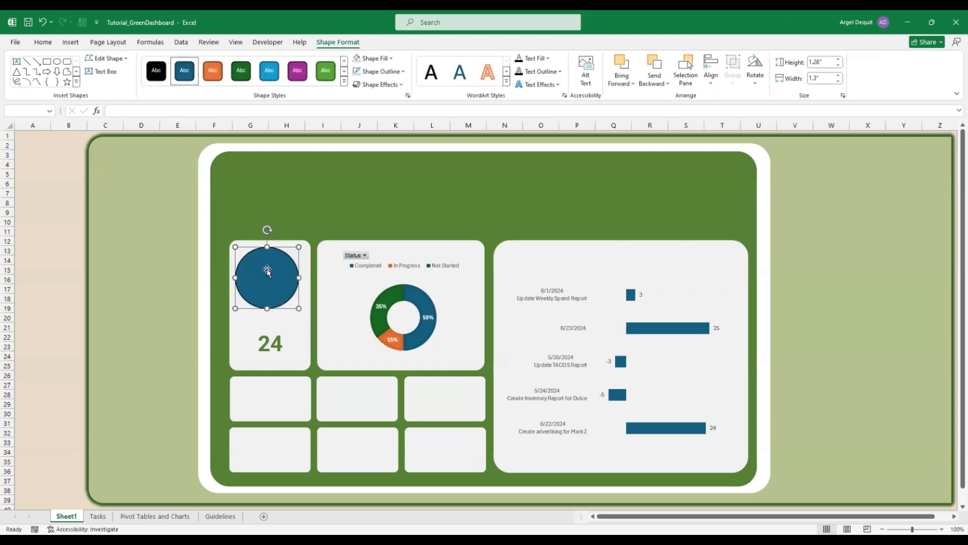
left_click_drag(268, 275, 269, 270)
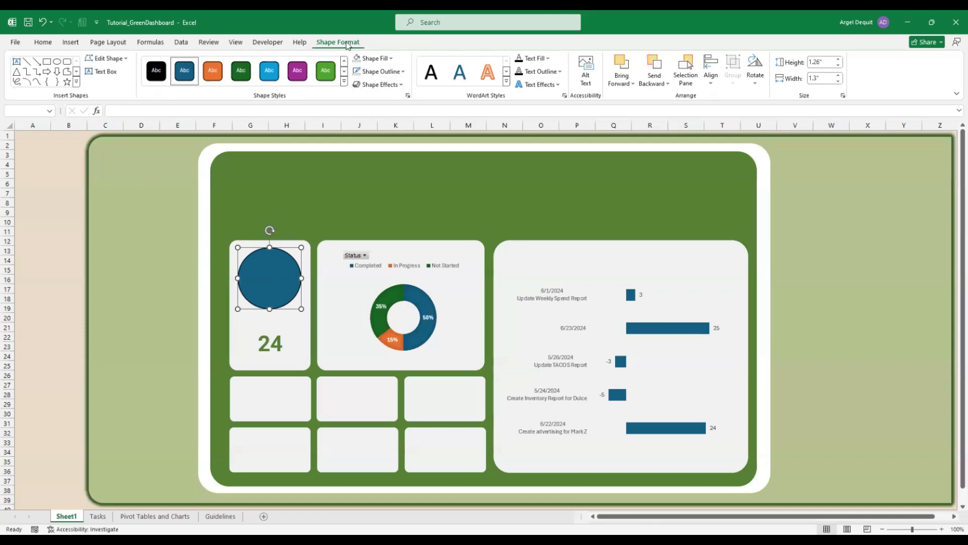
Set the circle's Shape Fill to No Fill, leaving only its outline
left_click(379, 60)
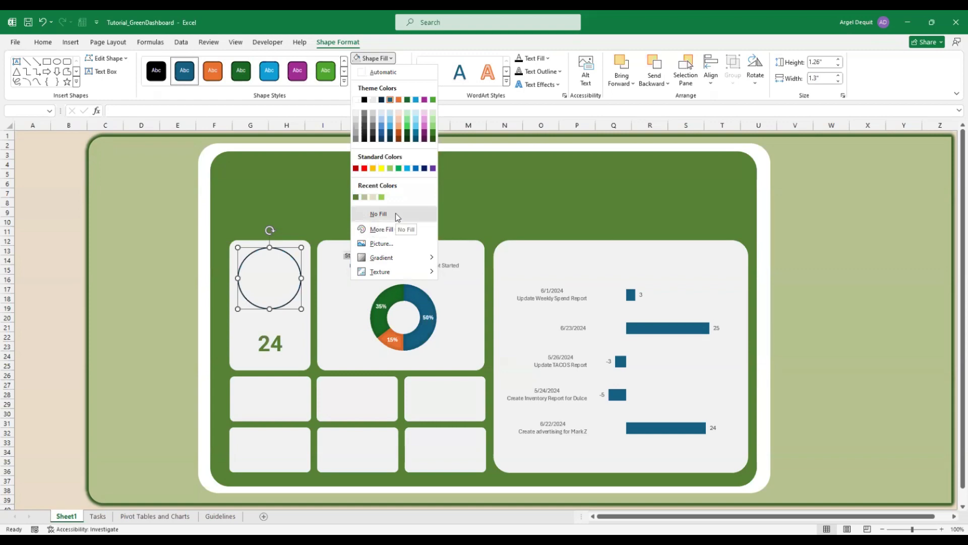
left_click(397, 217)
left_click(273, 278)
left_click(279, 281)
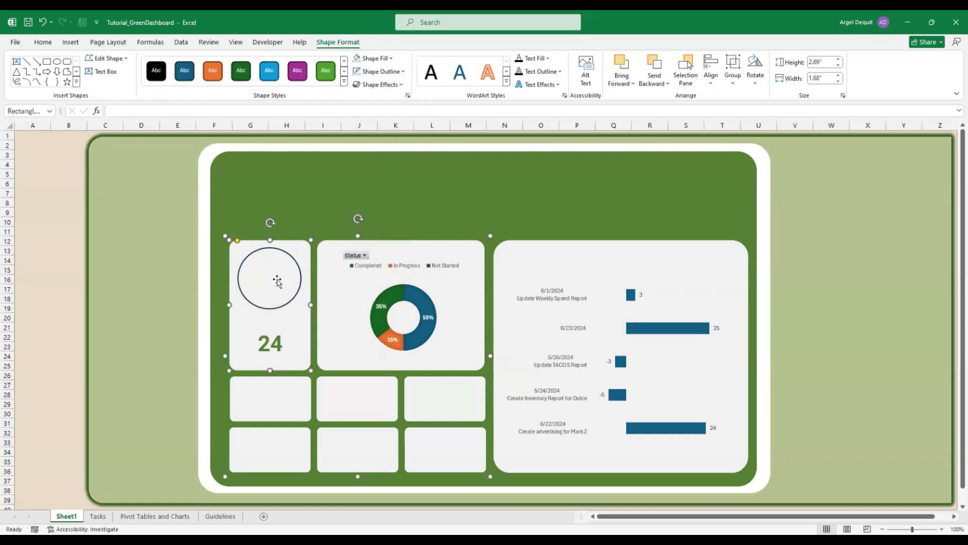
left_click(33, 144)
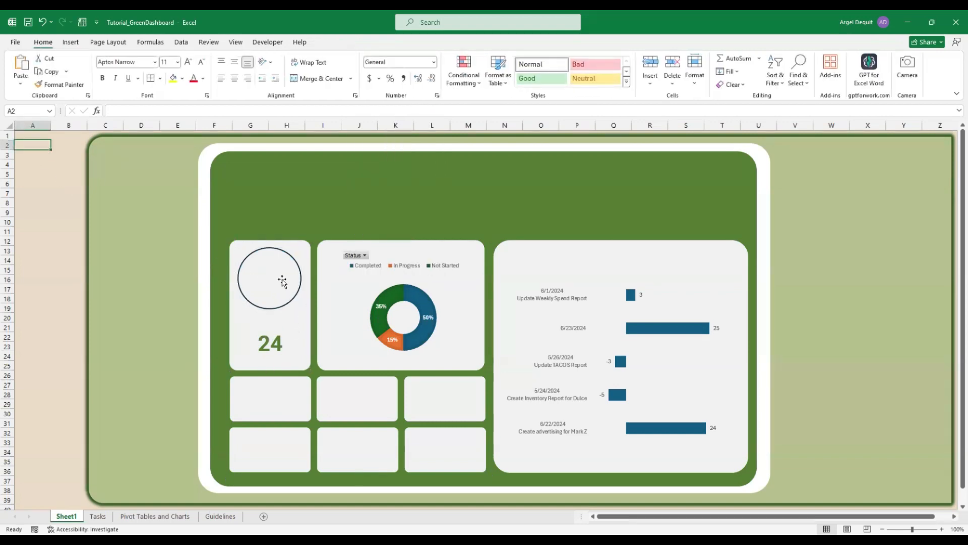
left_click(282, 281)
left_click(299, 277)
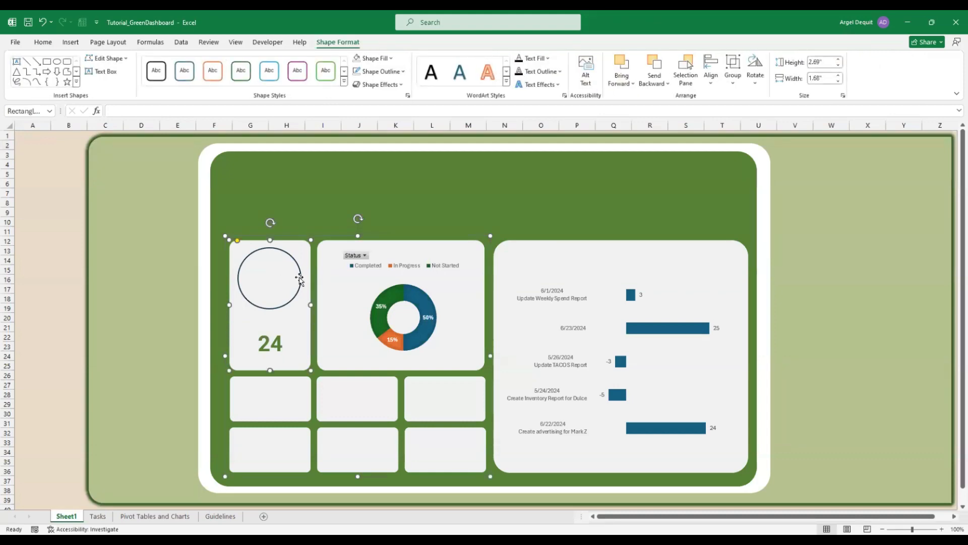
left_click(48, 136)
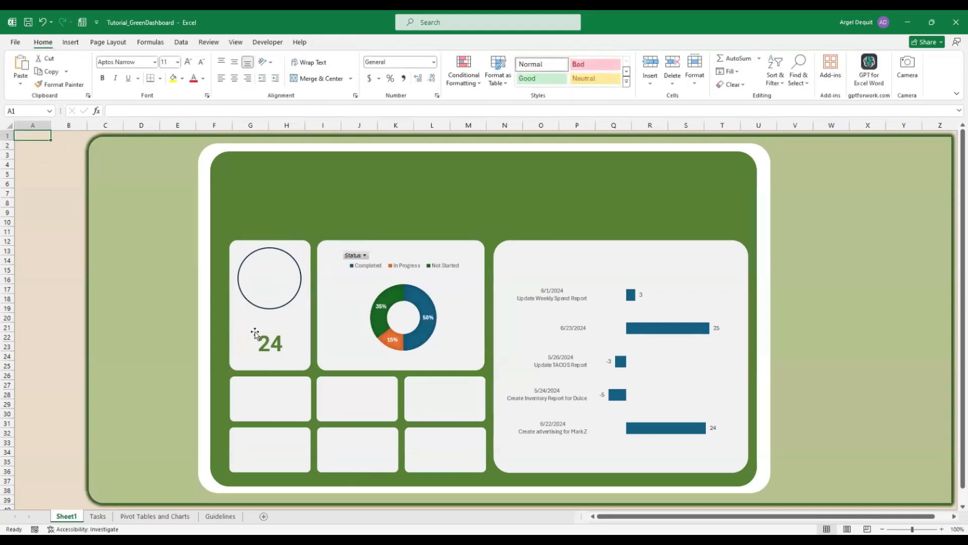
left_click(79, 46)
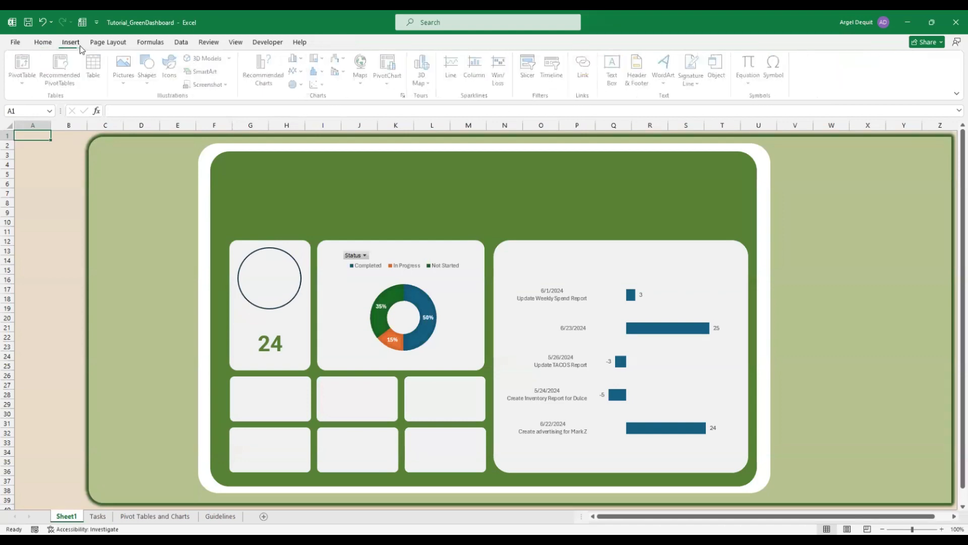
Add a 'Tasks to Complete' text box below the circle and set its font to Roboto
left_click(617, 77)
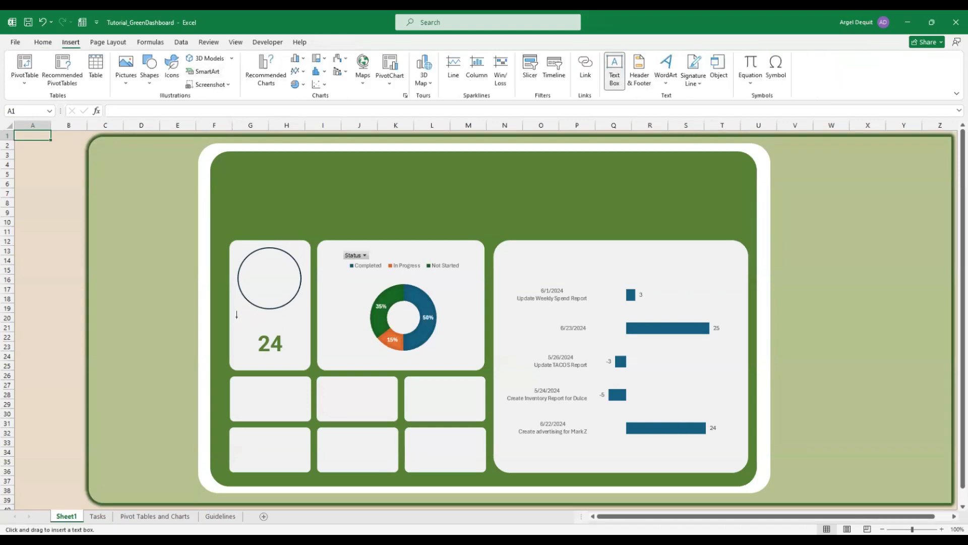
left_click_drag(254, 318, 306, 325)
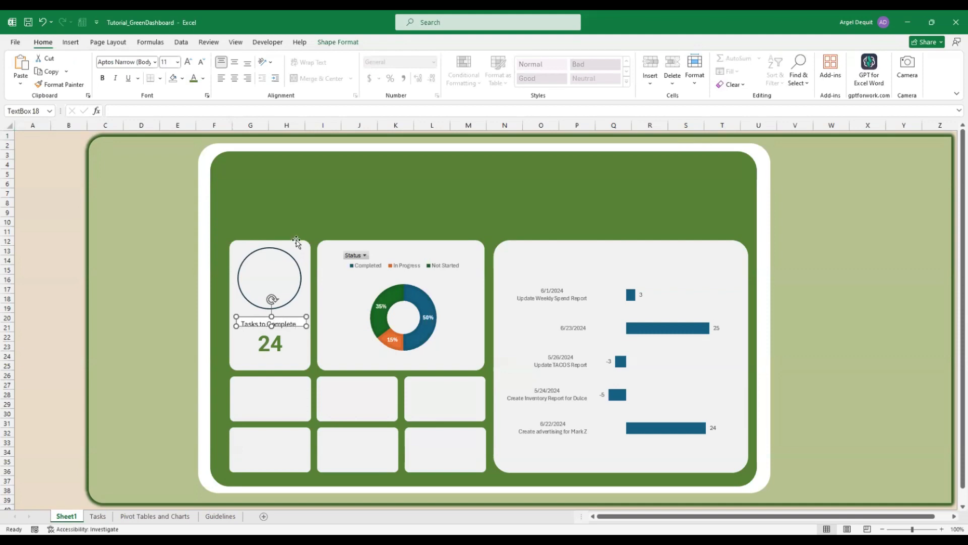
key("ctrl+a")
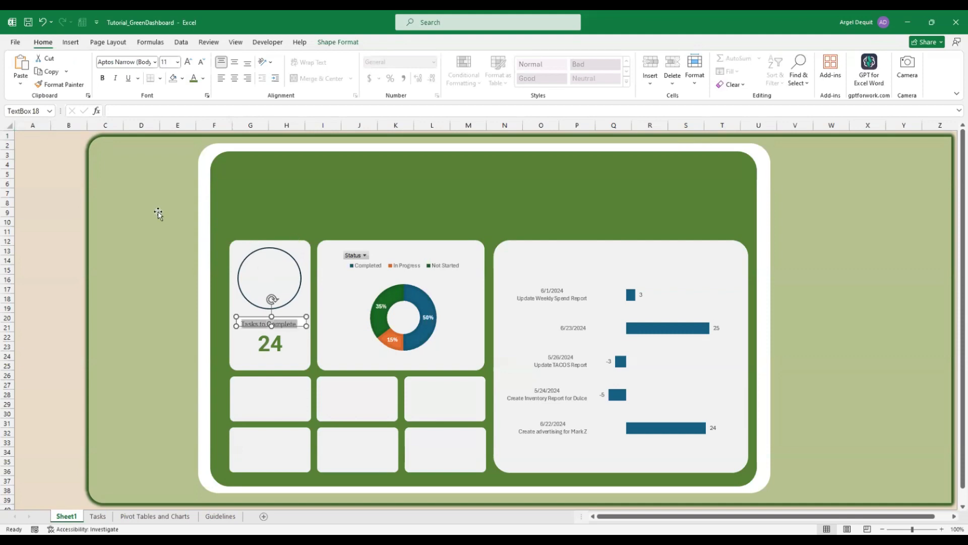
left_click(131, 59)
type("Roboto")
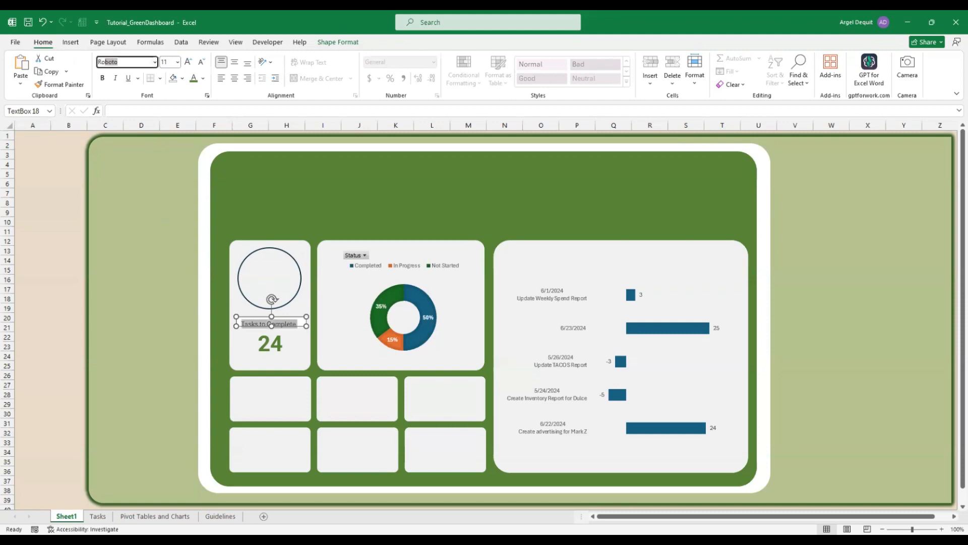
key("Return")
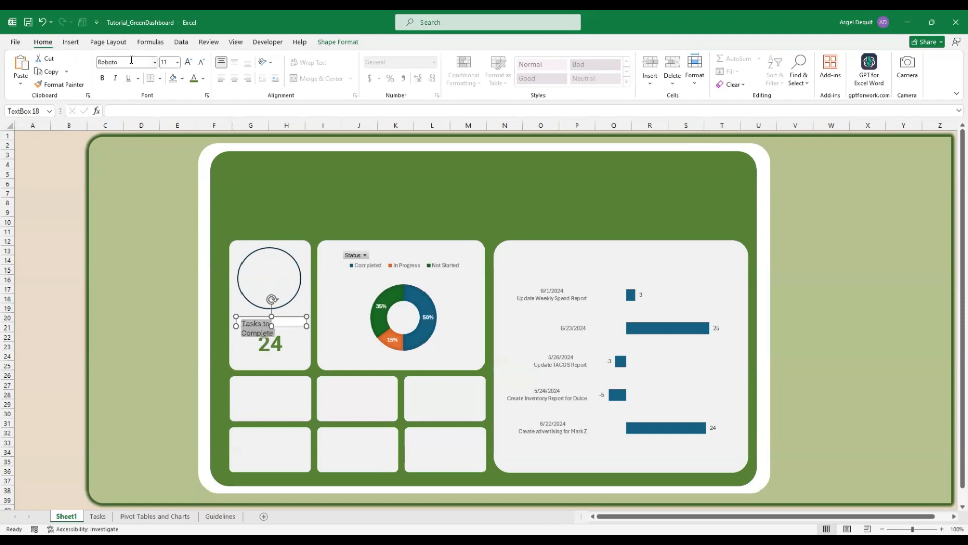
Make the label text size 10, bold and italic
left_click(178, 62)
left_click(170, 96)
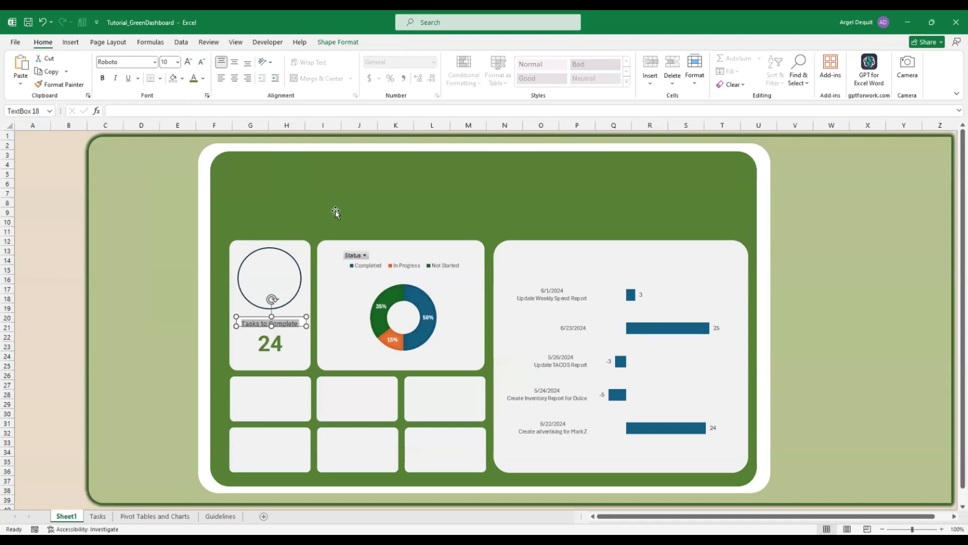
key("ctrl+i")
key("ctrl+b")
left_click(304, 334)
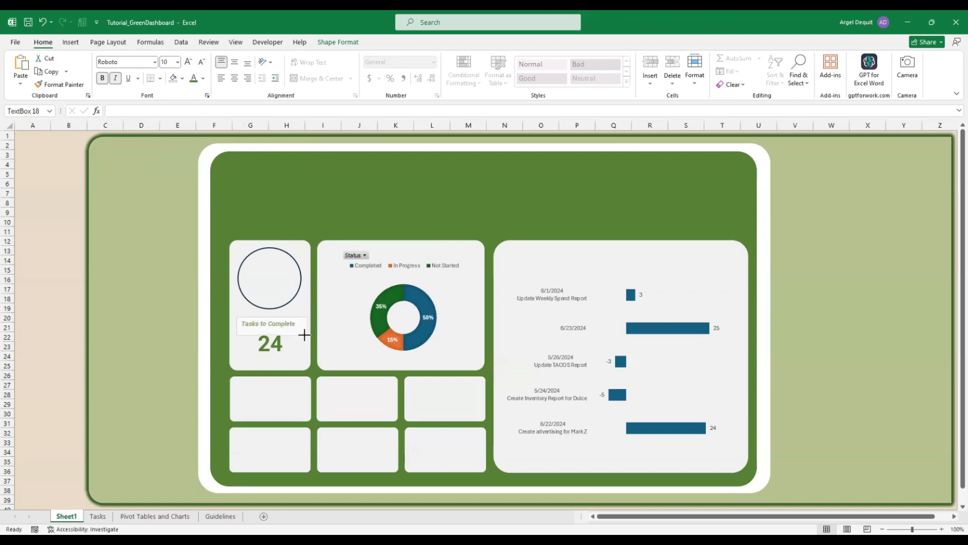
left_click(304, 330)
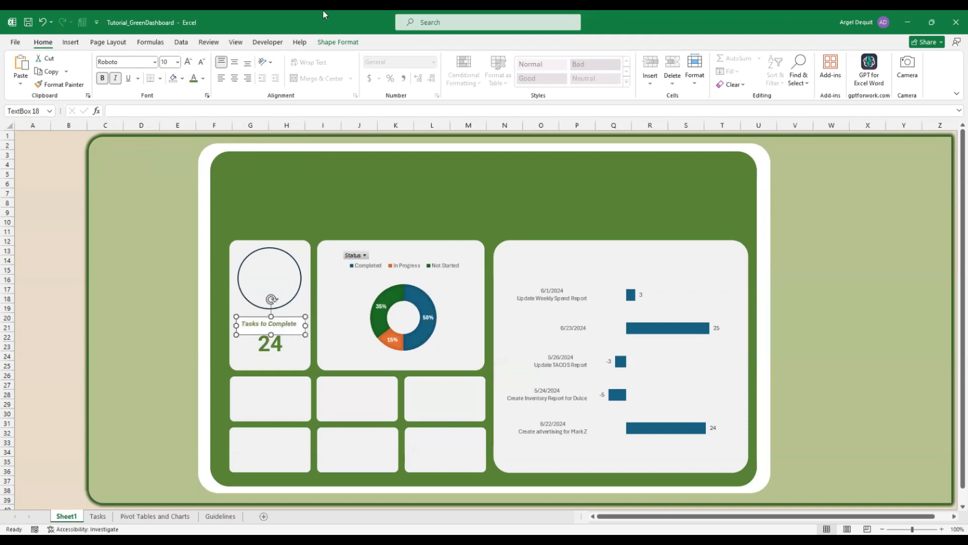
Give the Tasks to Complete label No Fill, leaving its outline unchanged
left_click(338, 42)
left_click(381, 71)
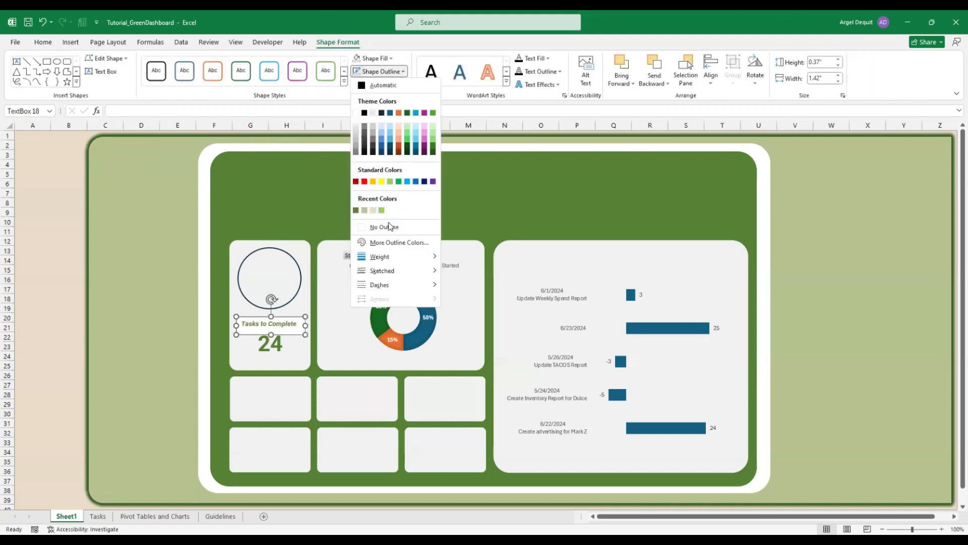
left_click(374, 58)
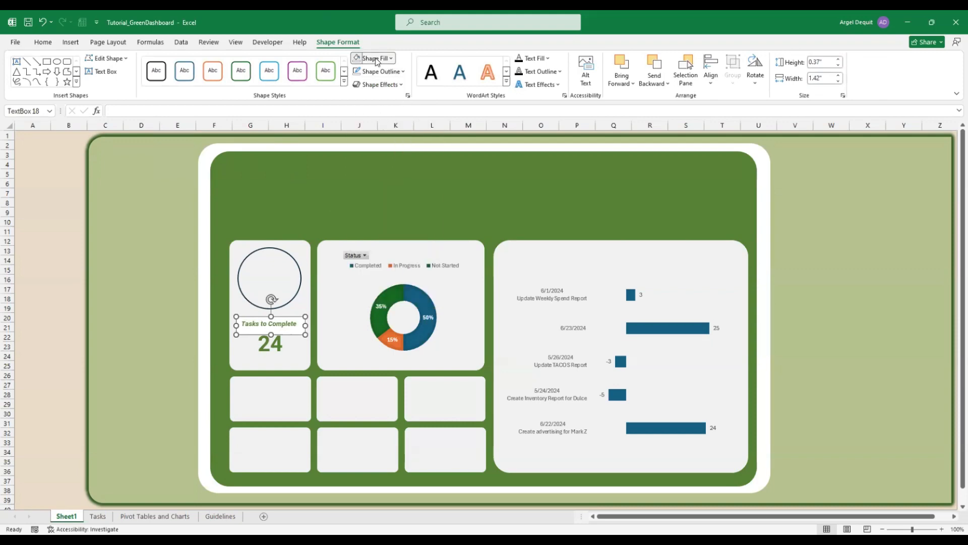
left_click(383, 214)
left_click(296, 359)
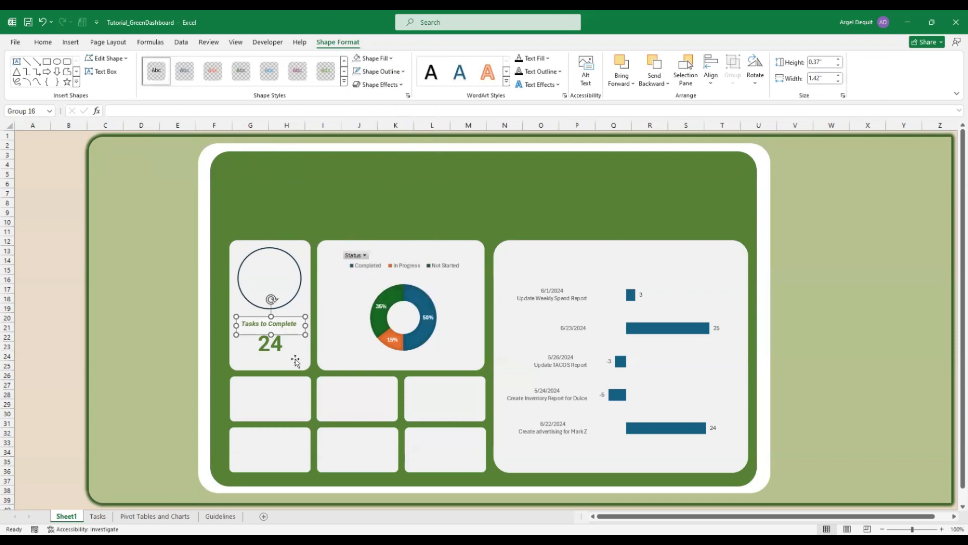
Move the 24 value slightly lower beneath the label
left_click(274, 350)
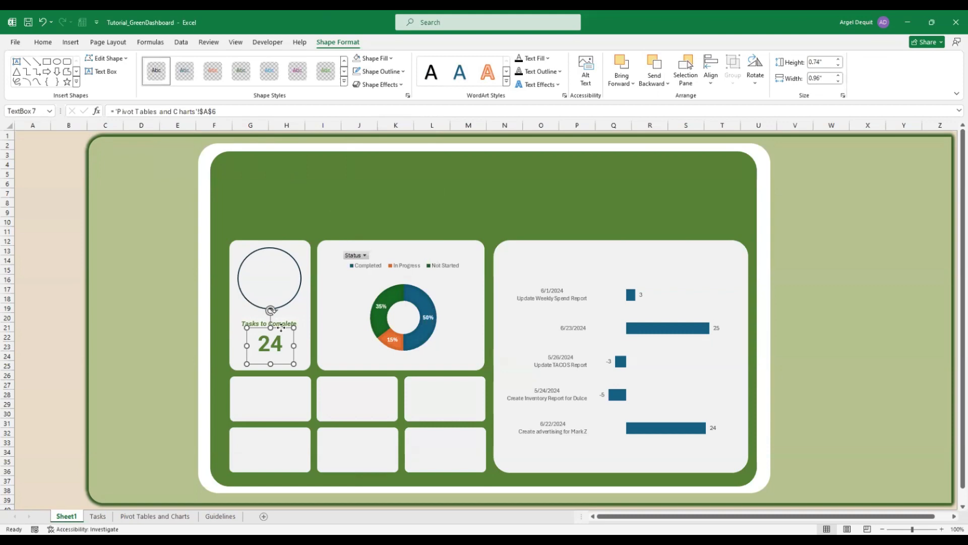
left_click_drag(281, 328, 296, 316)
left_click(293, 322)
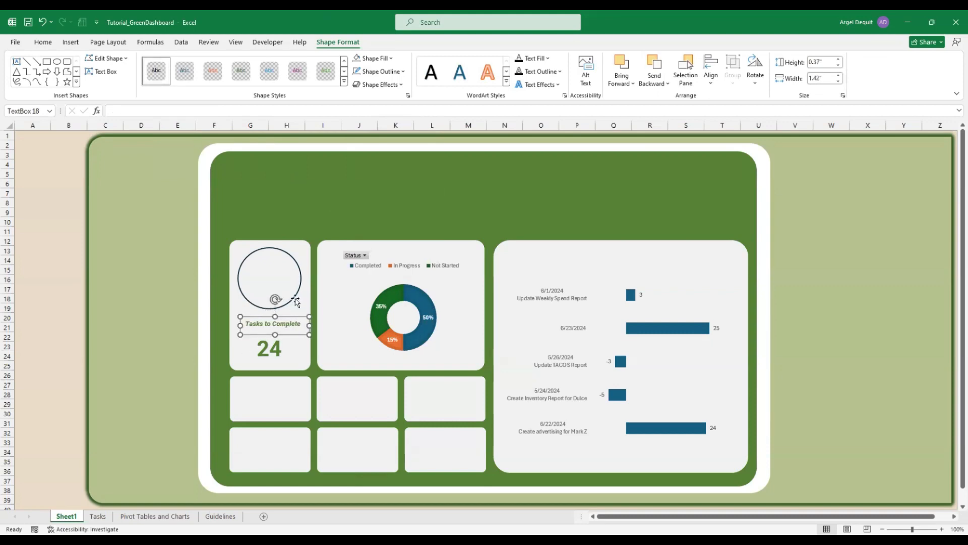
left_click(71, 43)
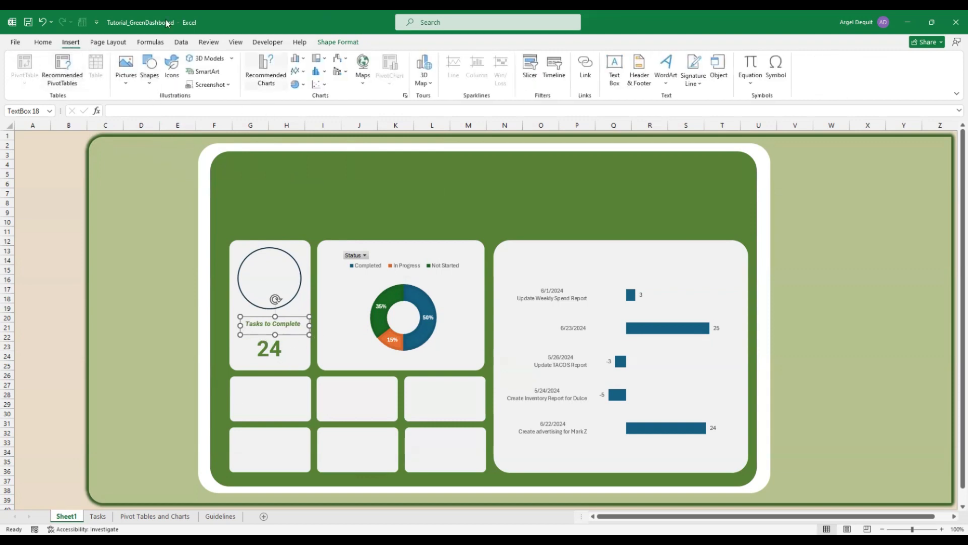
Draw a horizontal line under the Tasks to Complete label and give it the green line style
left_click(151, 89)
left_click(156, 113)
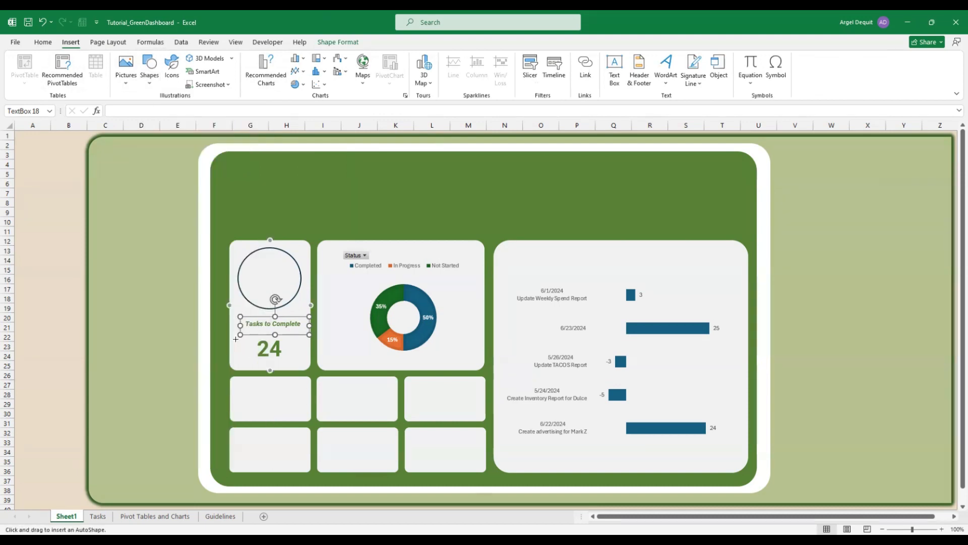
left_click_drag(235, 339, 303, 339)
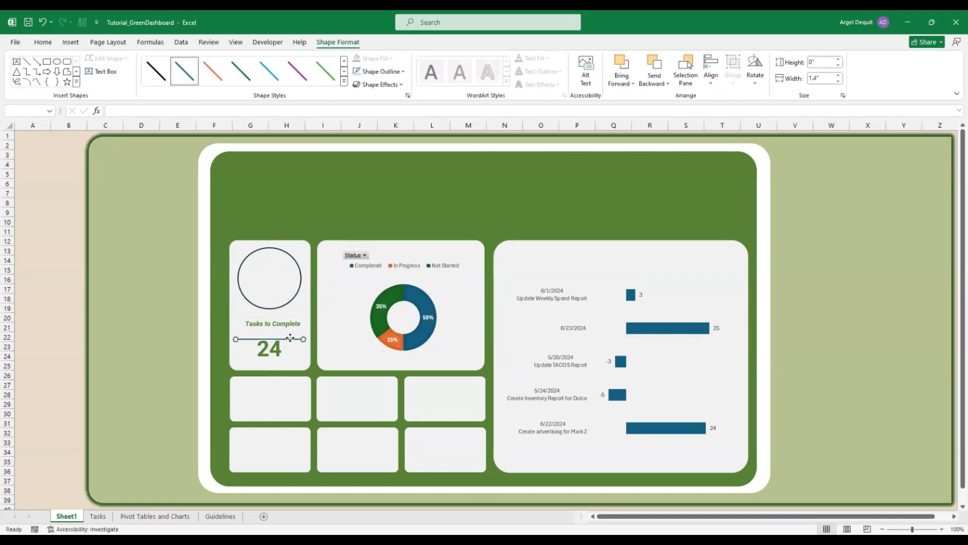
left_click_drag(290, 337, 292, 333)
left_click(329, 76)
Nudge the Tasks to Complete label down slightly above the line
left_click(32, 144)
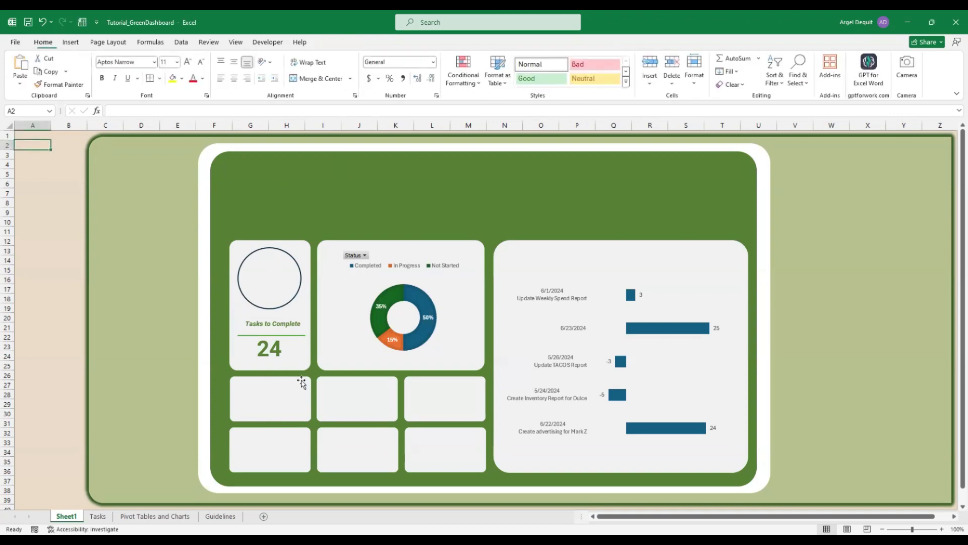
left_click(295, 323)
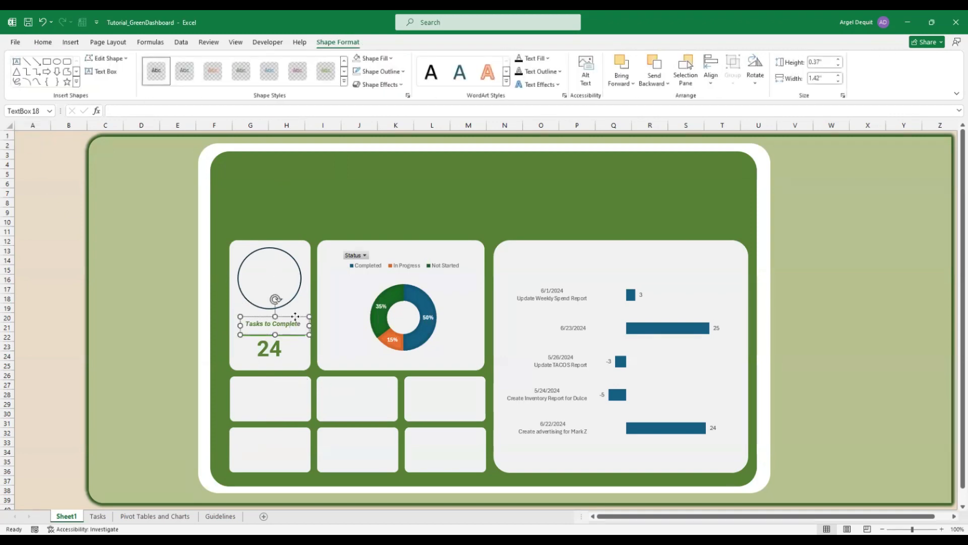
left_click_drag(295, 316, 296, 319)
Drill into the dashboard group to select the empty circle in the first card
left_click(271, 269)
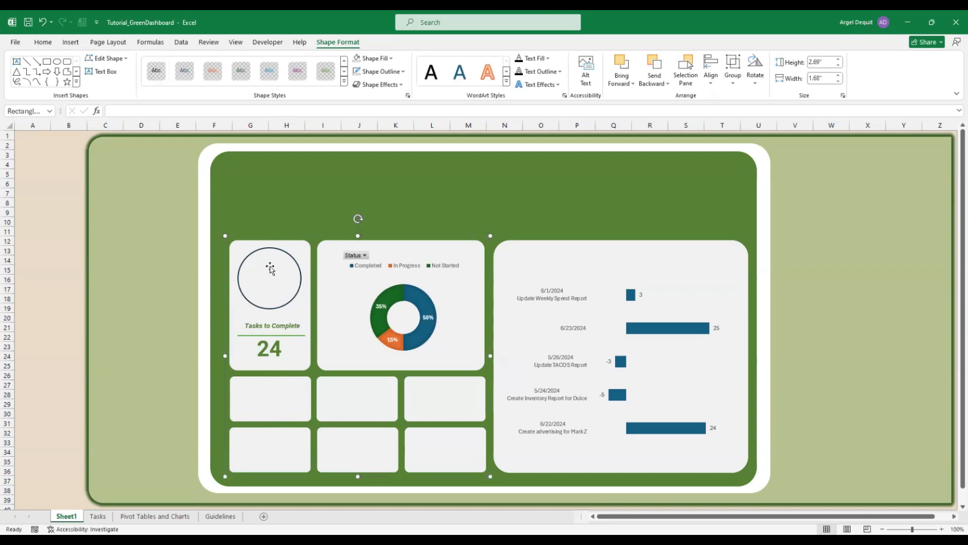
left_click(278, 270)
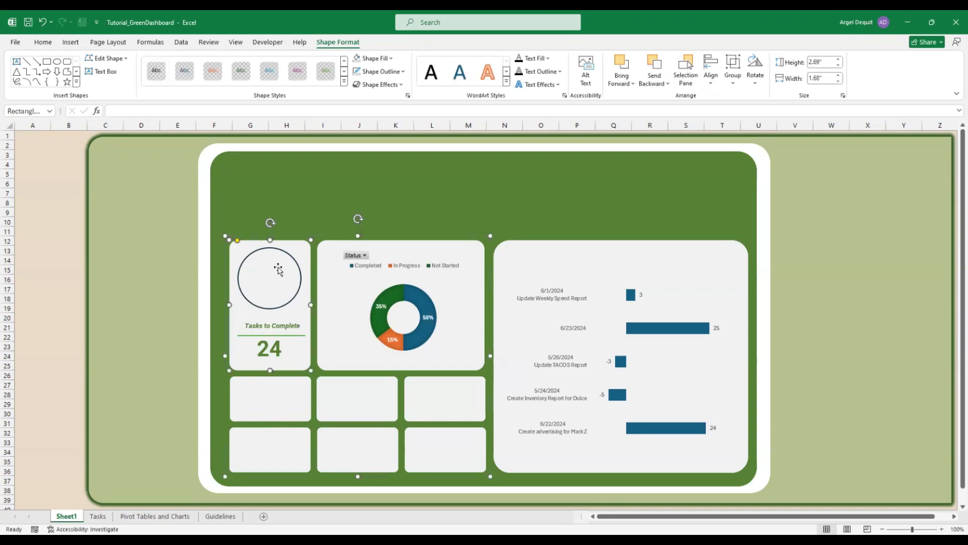
left_click(32, 146)
left_click(264, 259)
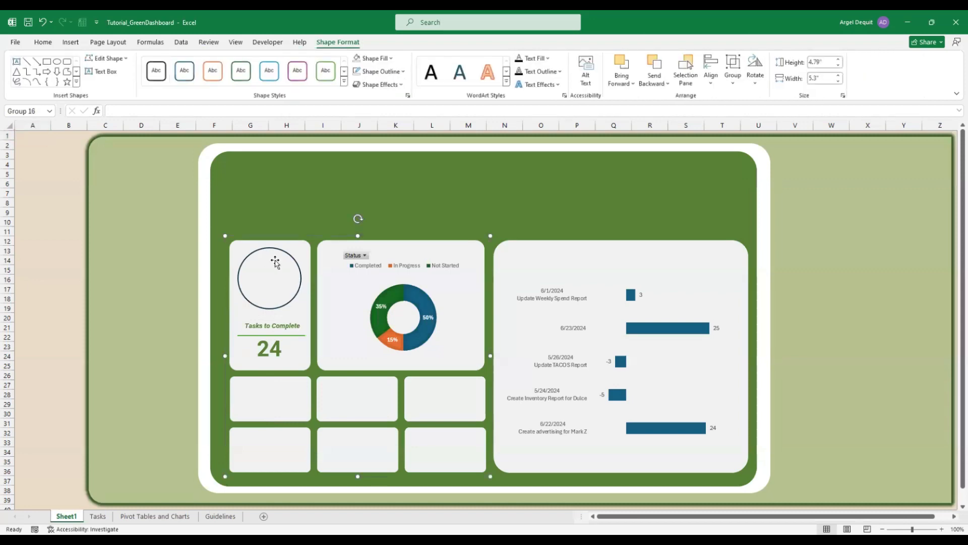
left_click(266, 260)
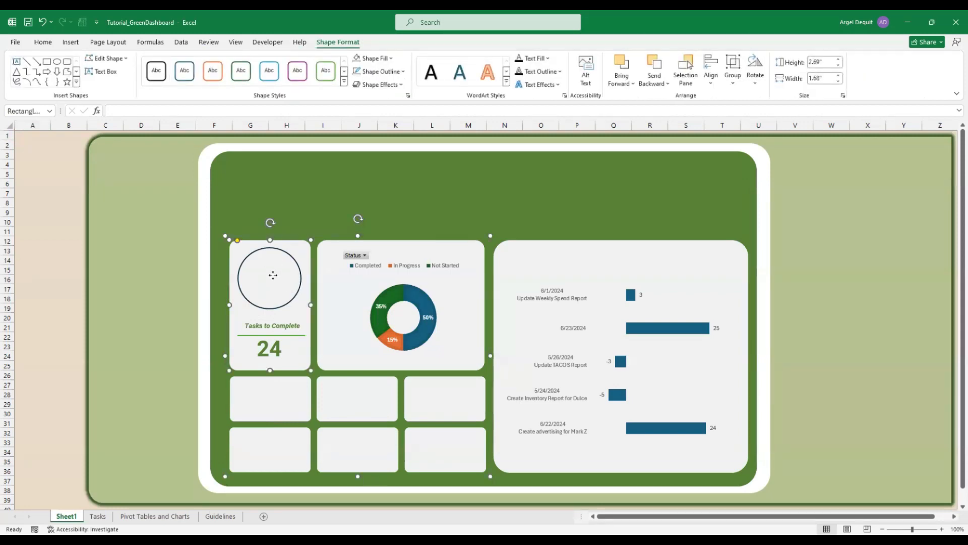
right_click(275, 278)
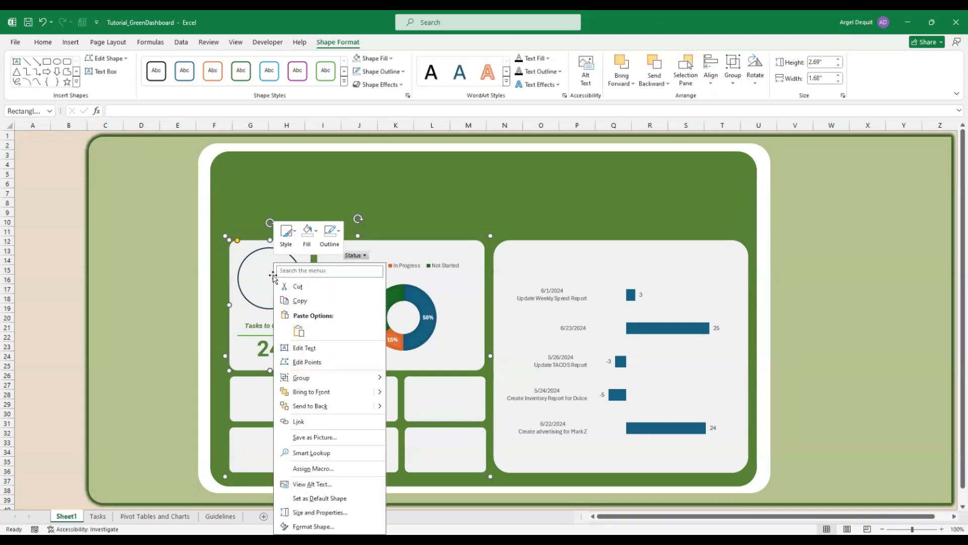
left_click(273, 277)
left_click(291, 279)
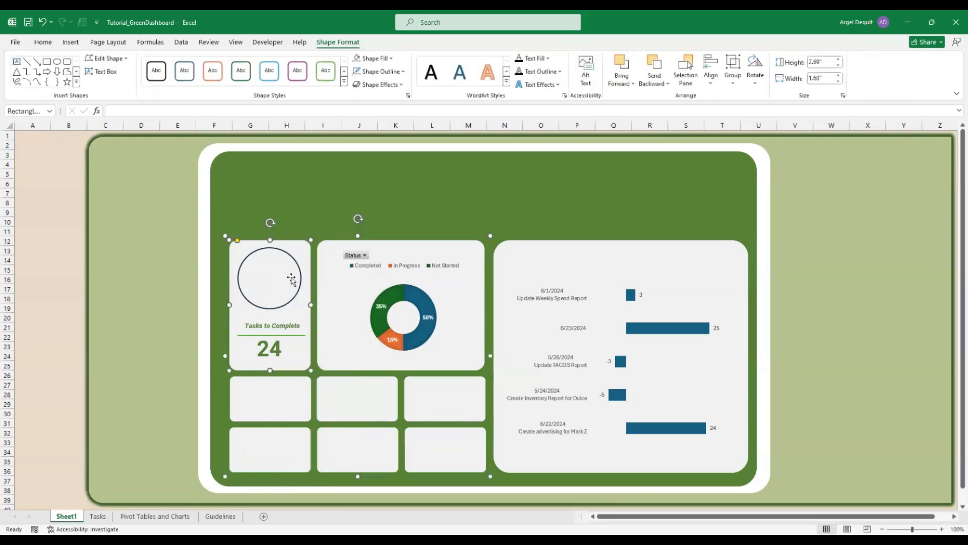
left_click(289, 302)
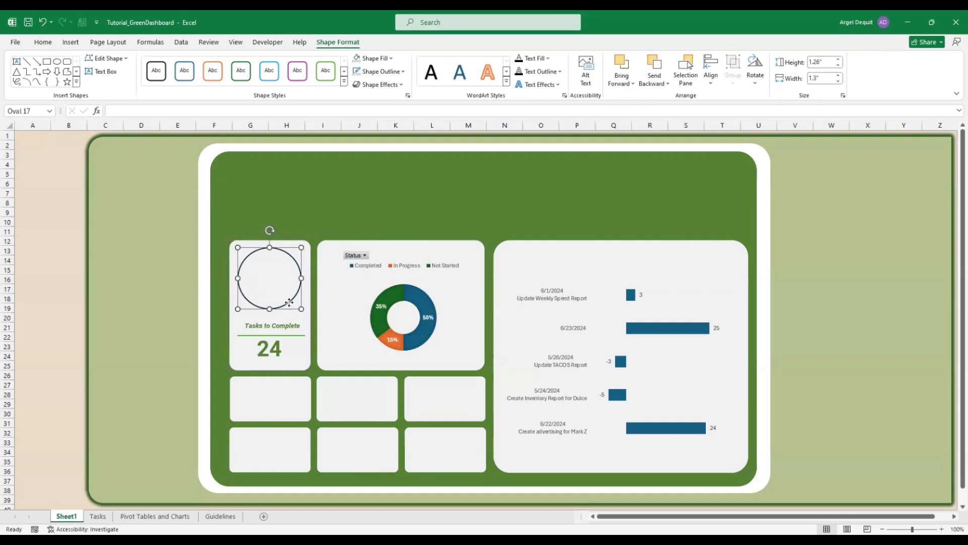
Fill the circle with a light wood-grain picture texture via Format Shape
key("ctrl+1")
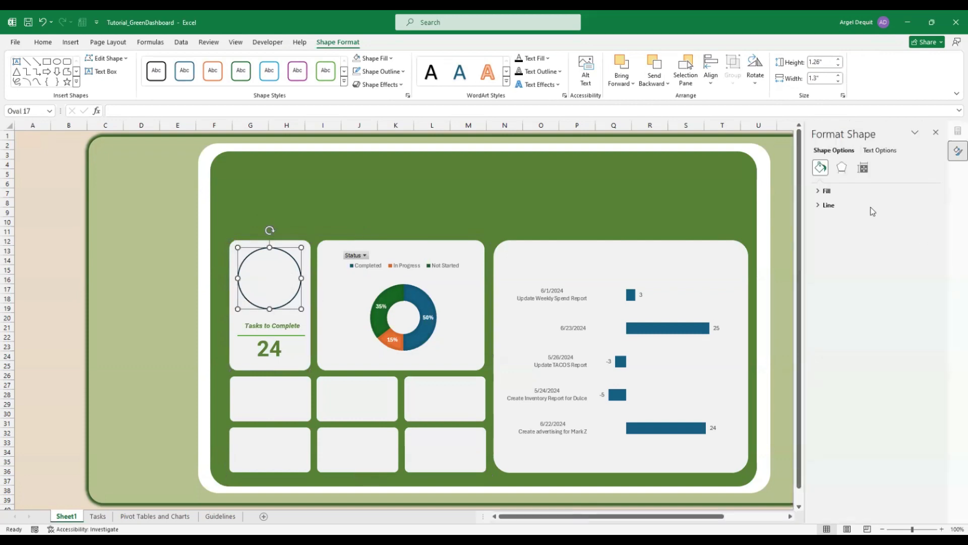
left_click(819, 192)
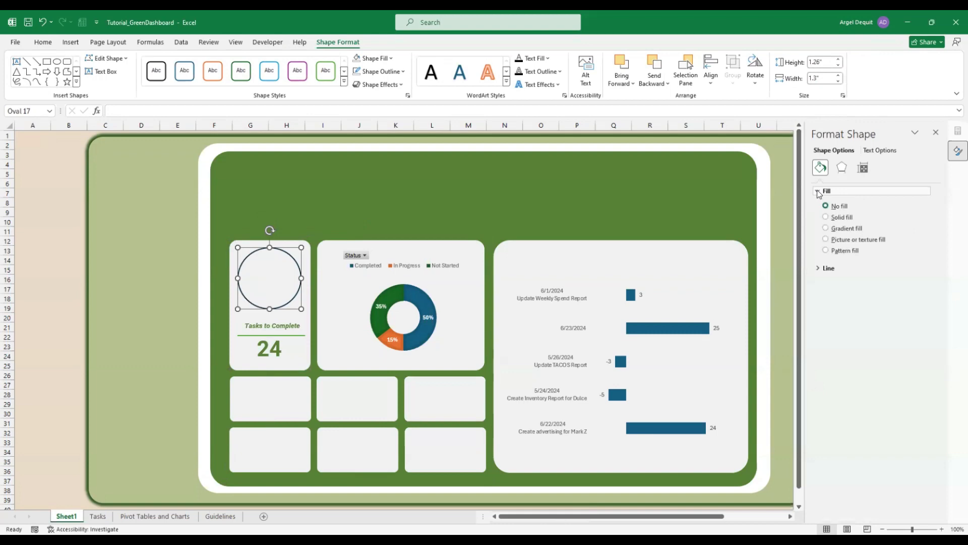
left_click(826, 240)
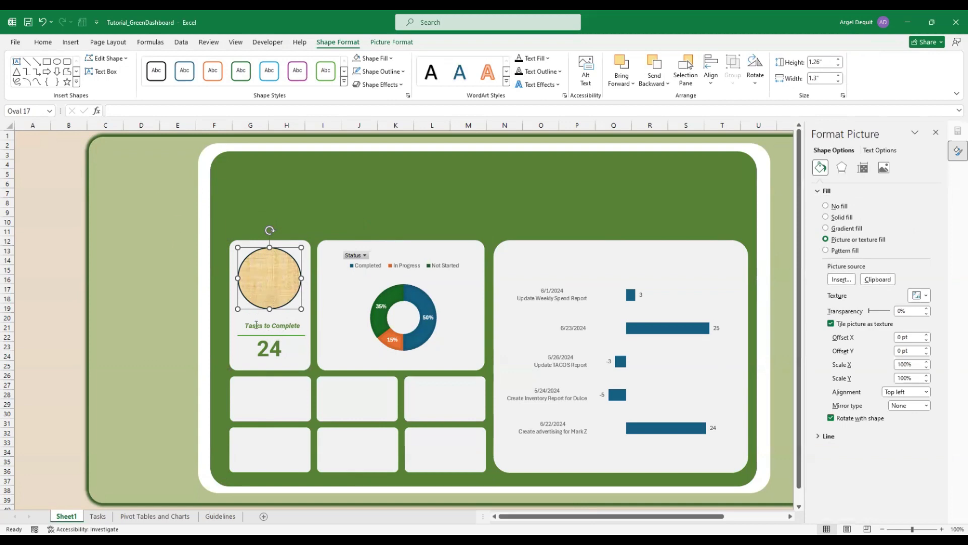
left_click(274, 404)
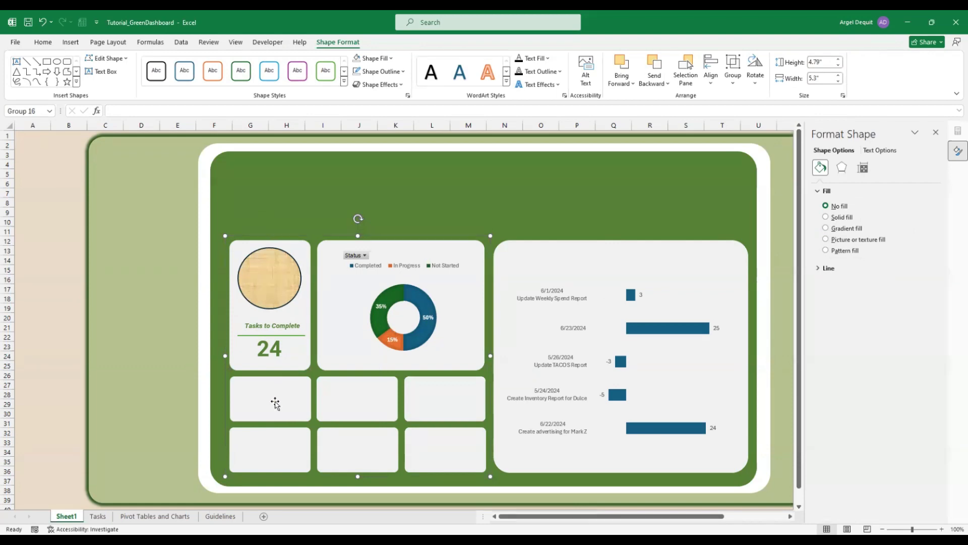
Duplicate the Tasks to Complete label into the lower-left card and retype it as 'TO DO'
key("alt+Tab")
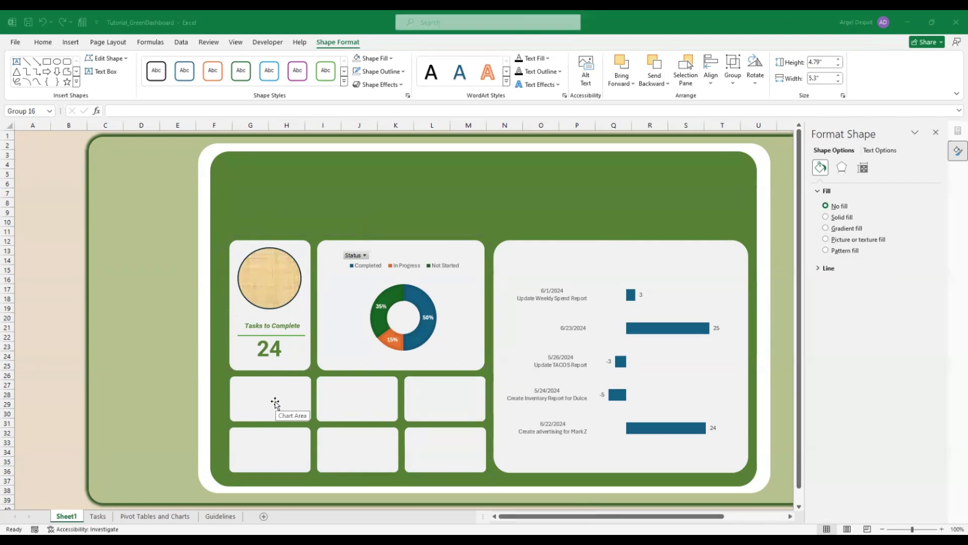
left_click(275, 402)
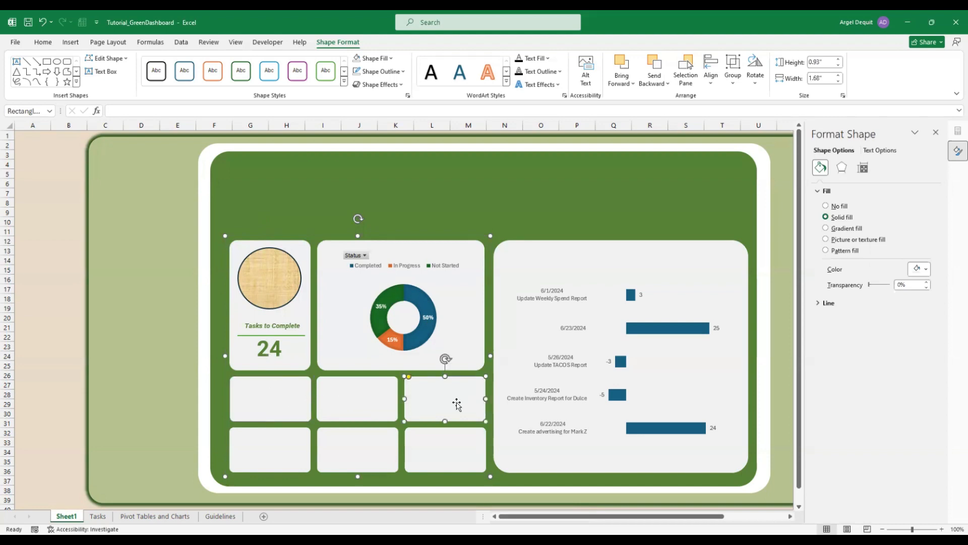
left_click(291, 326)
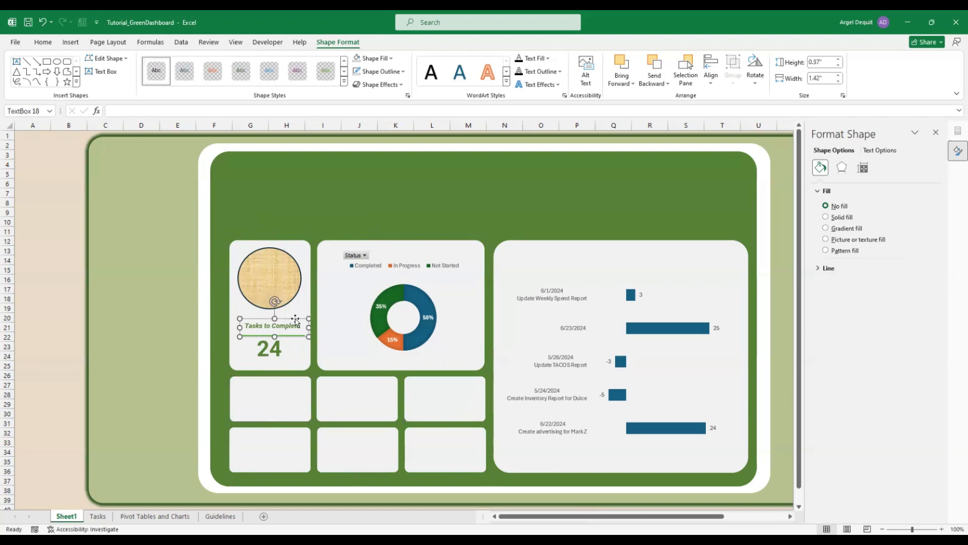
left_click(308, 323)
key("ctrl+d")
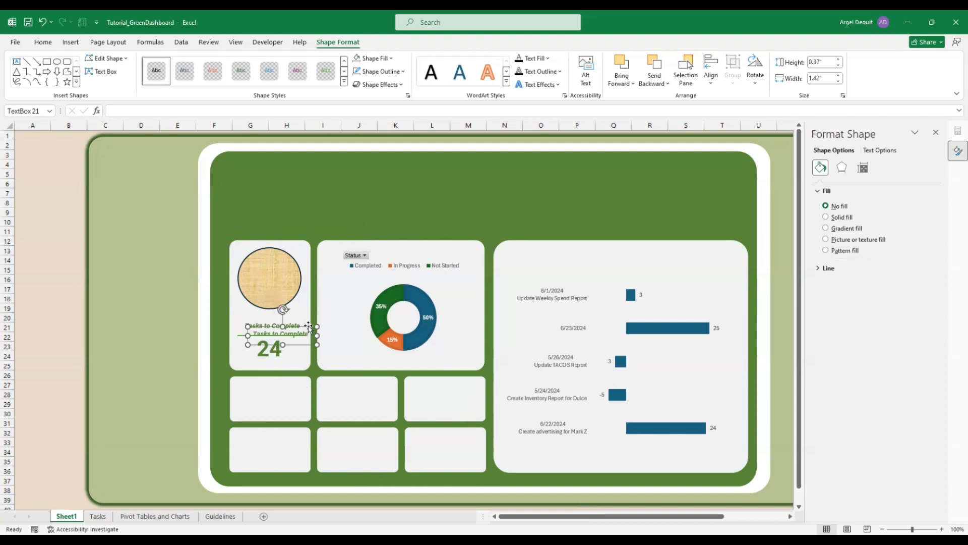
left_click_drag(309, 326, 290, 385)
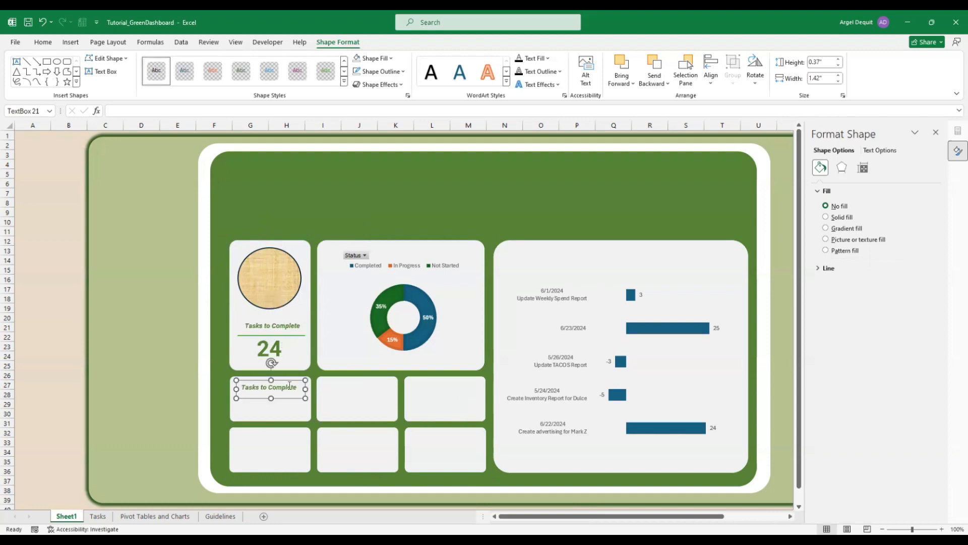
triple_click(290, 387)
type("TO DO")
left_click_drag(305, 397, 372, 379)
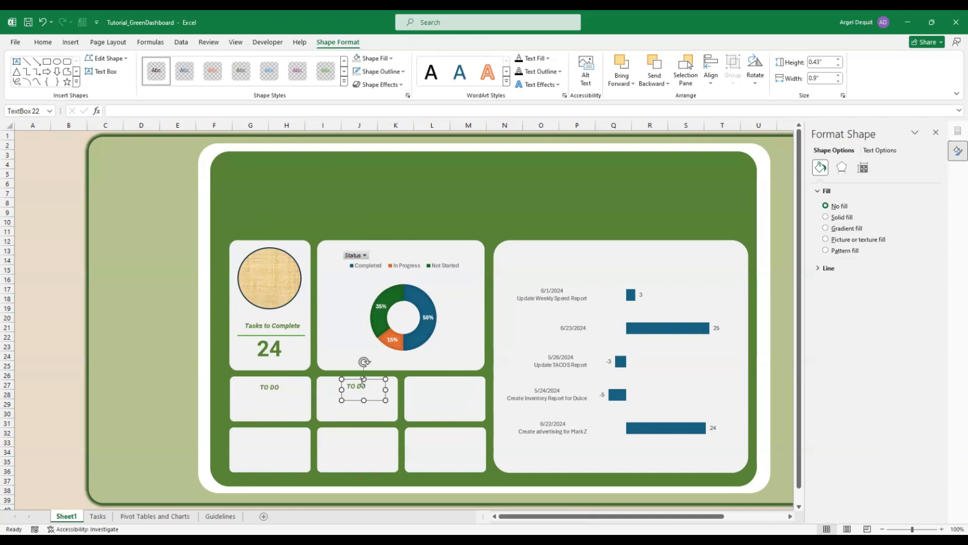
Create 'Working' and 'Completed' label copies for the next two lower cards
triple_click(356, 389)
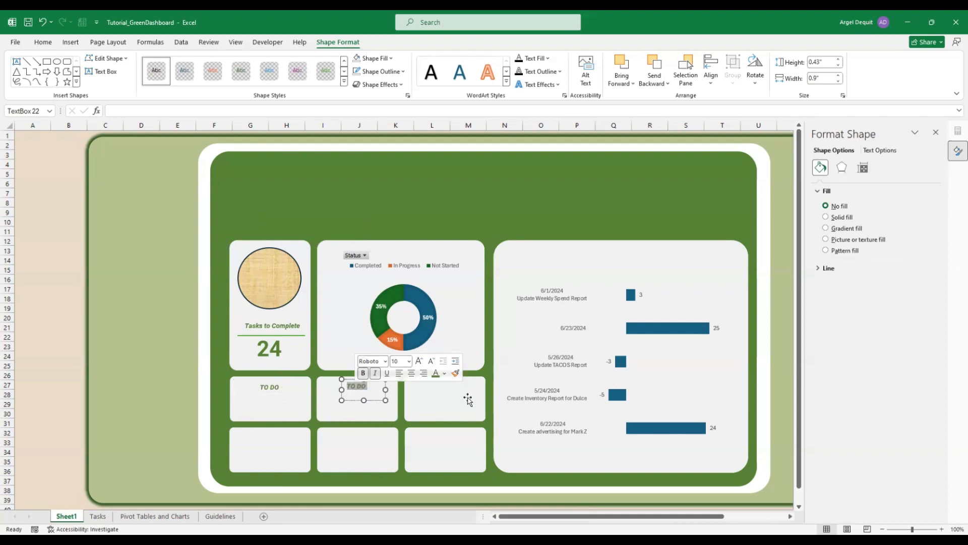
type("Working")
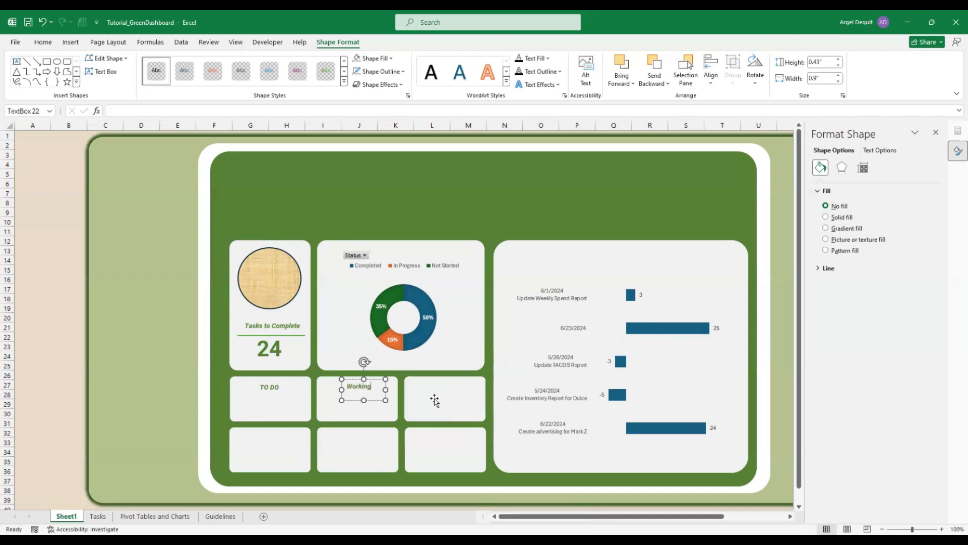
left_click_drag(386, 389, 459, 379)
key("ctrl+d")
double_click(452, 386)
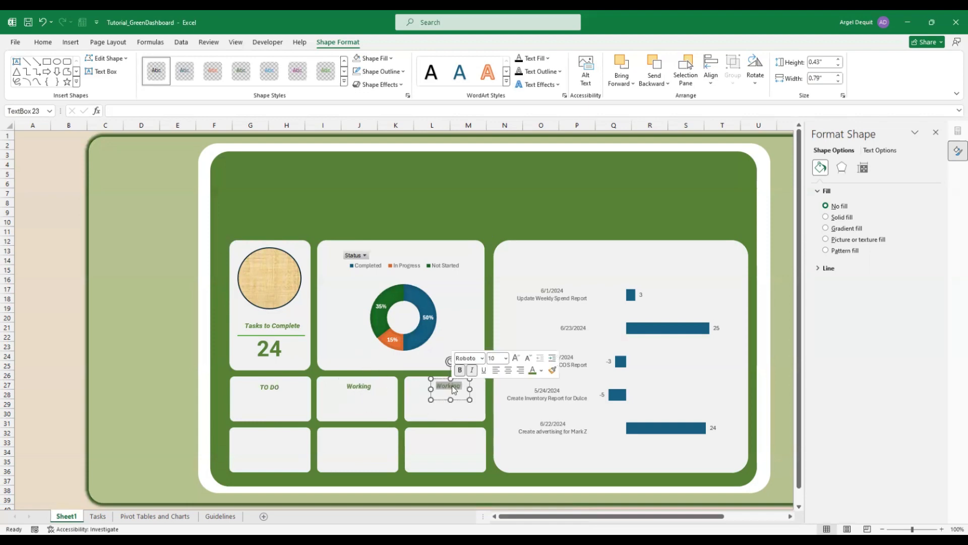
type("Com")
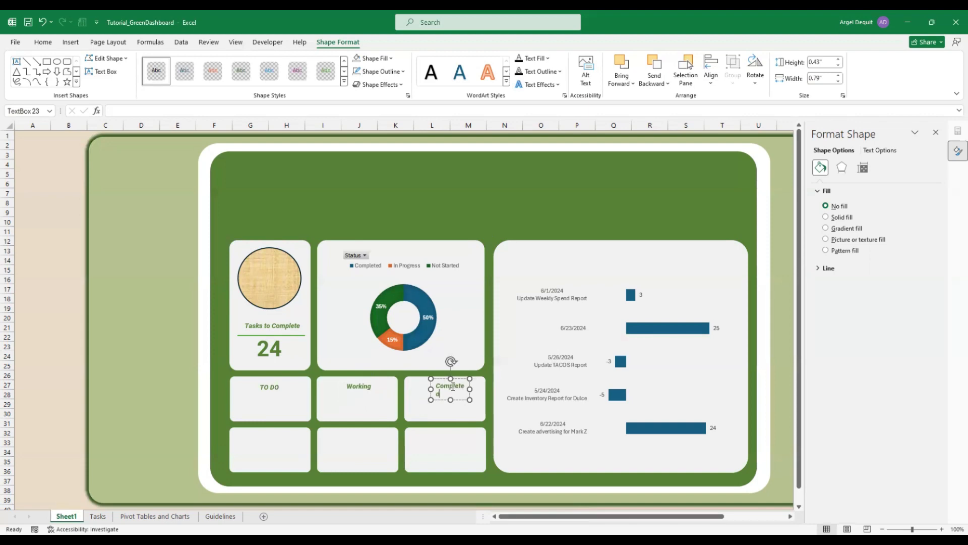
type("pleted")
mouse_move(469, 388)
left_mouse_down()
mouse_move(478, 388)
mouse_move(457, 379)
left_mouse_up()
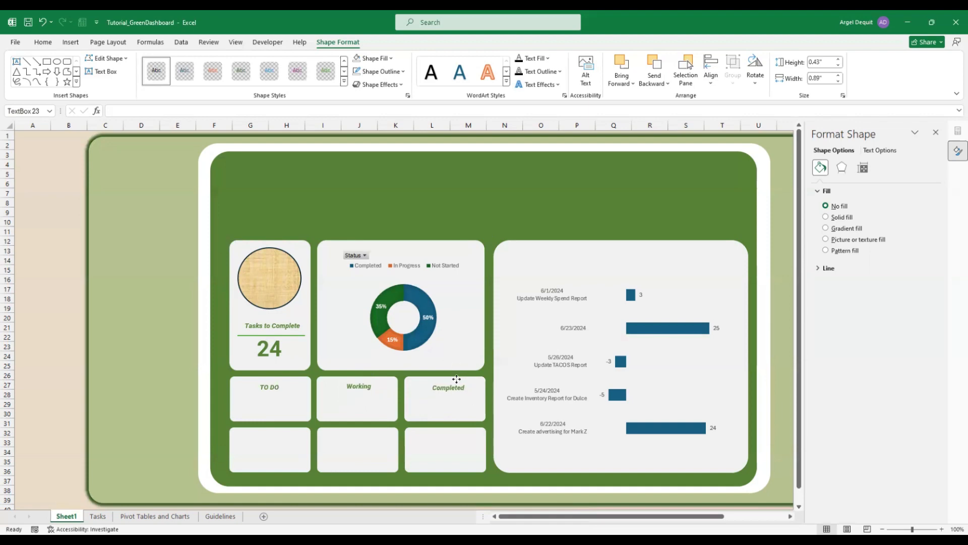
Resize and reposition the TO DO, Working and Completed labels within their cards
left_click(273, 386)
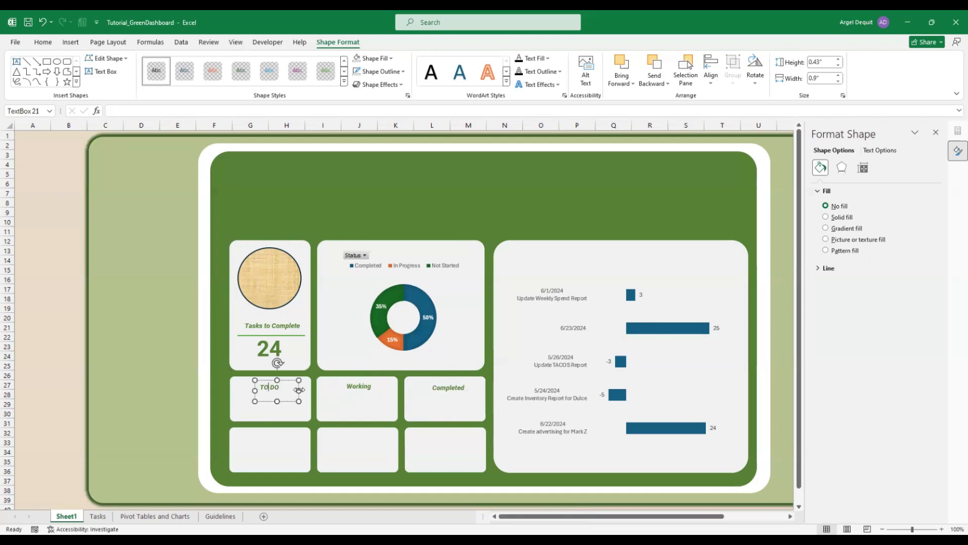
mouse_move(299, 390)
left_mouse_down()
mouse_move(284, 389)
mouse_move(292, 379)
left_mouse_up()
left_click(370, 381)
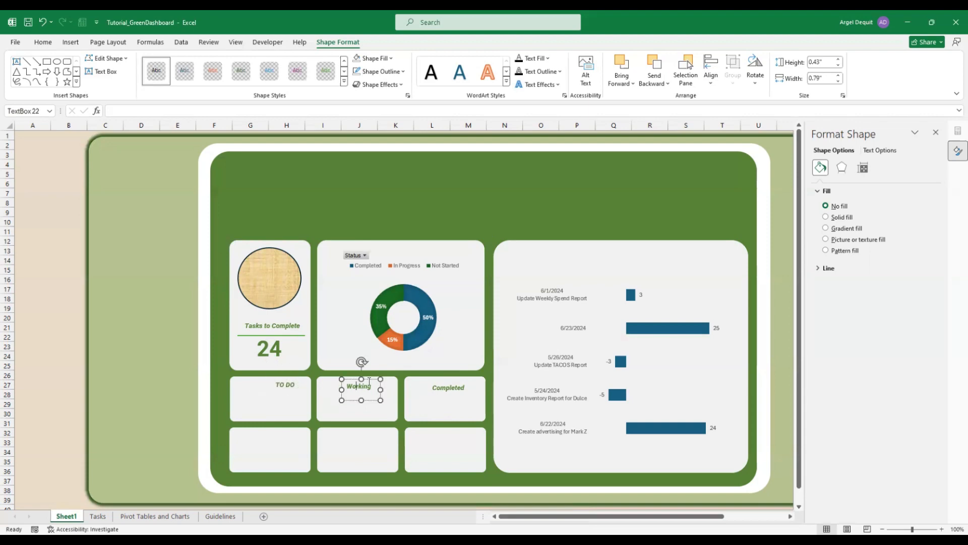
left_click_drag(380, 389, 390, 380)
left_click(456, 390)
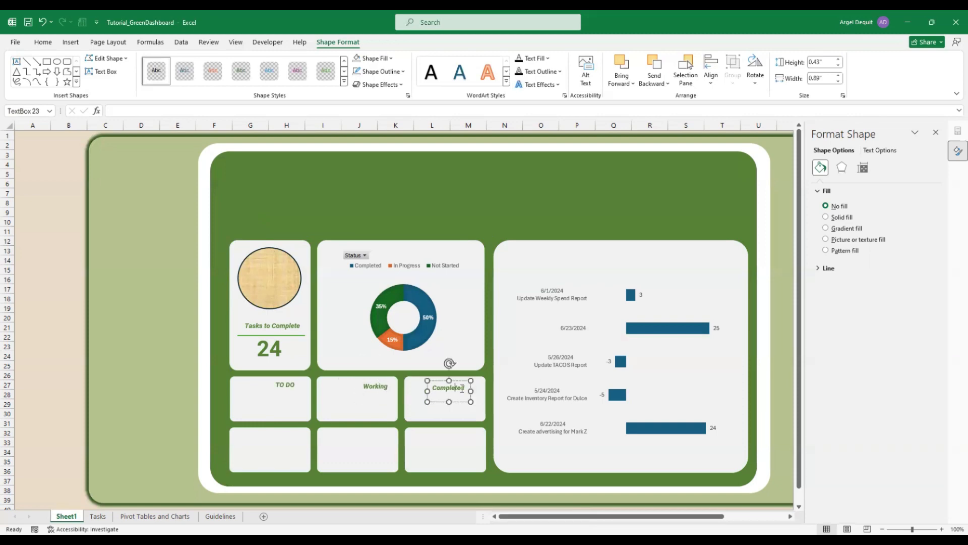
left_click_drag(471, 390, 480, 388)
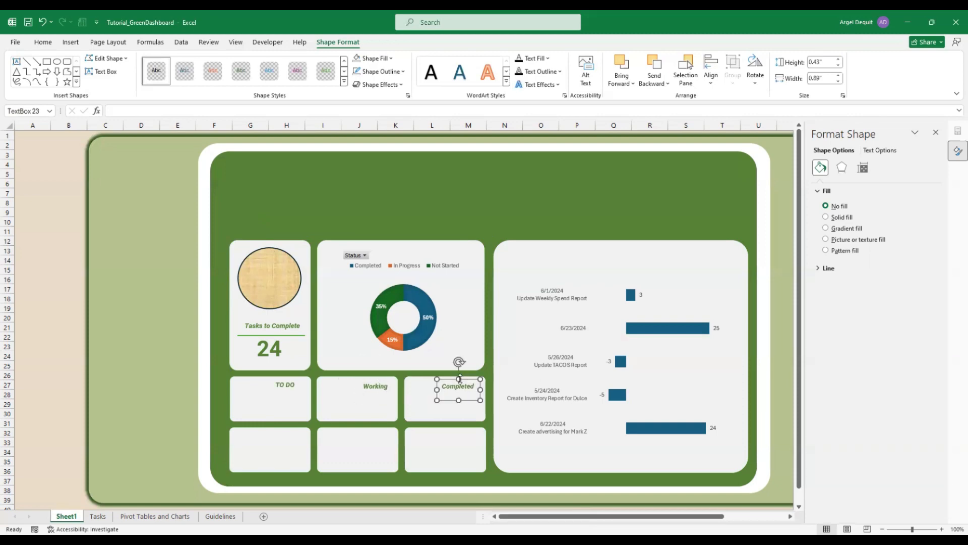
left_click(290, 383)
left_click_drag(296, 384, 277, 384)
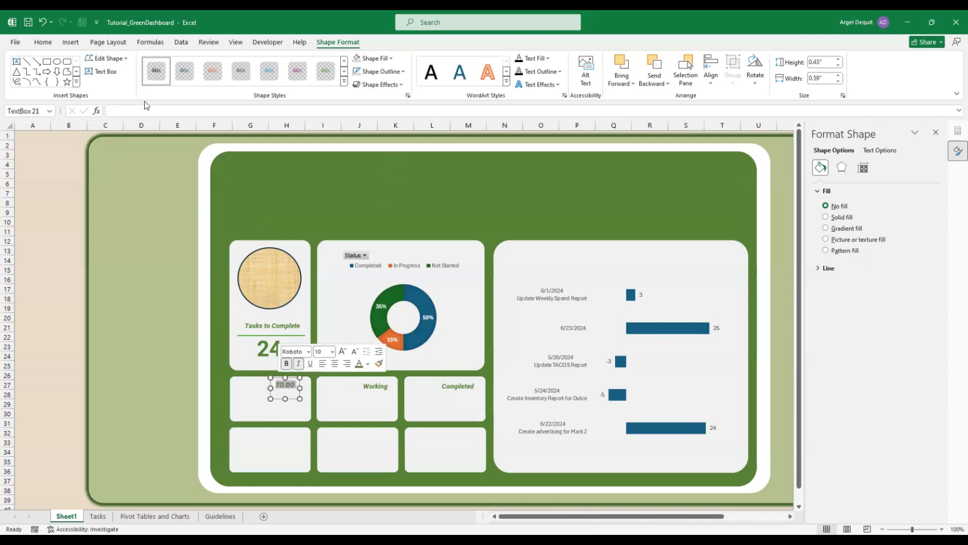
Select the whole dashboard group and bring up the Insert tab's commands
left_click(42, 42)
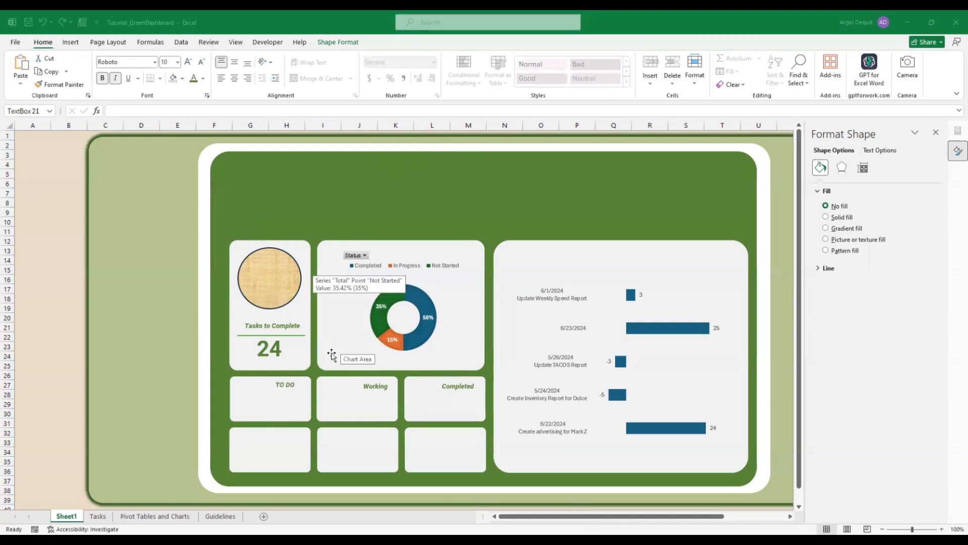
left_click(332, 354)
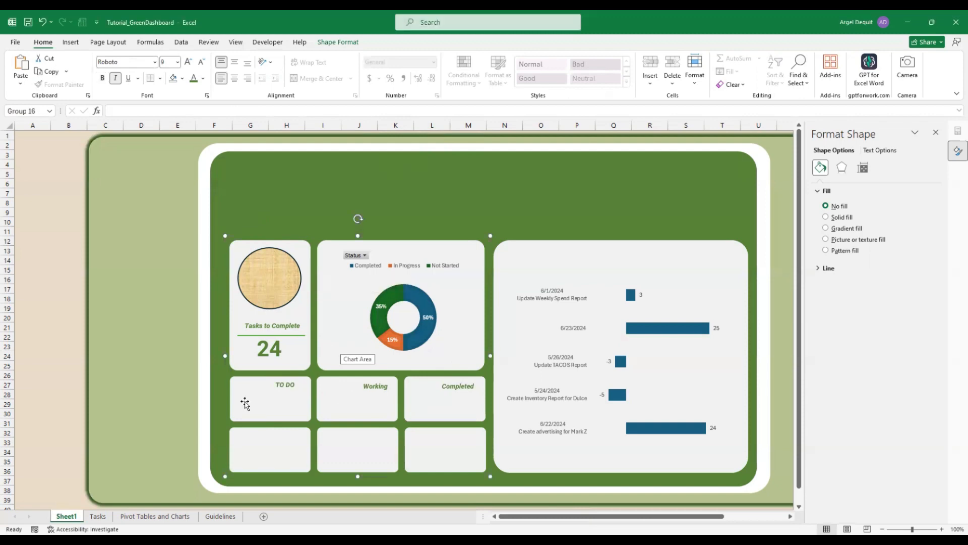
left_click(74, 47)
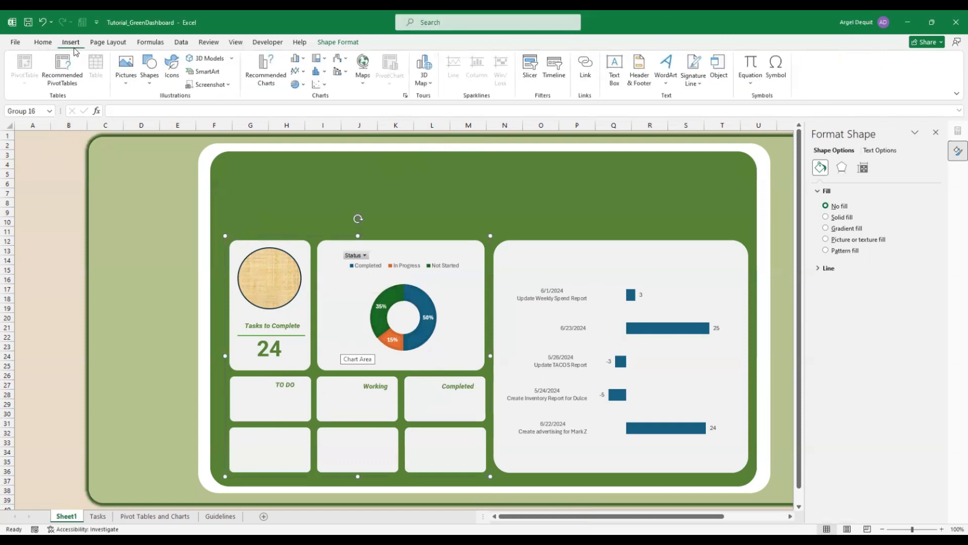
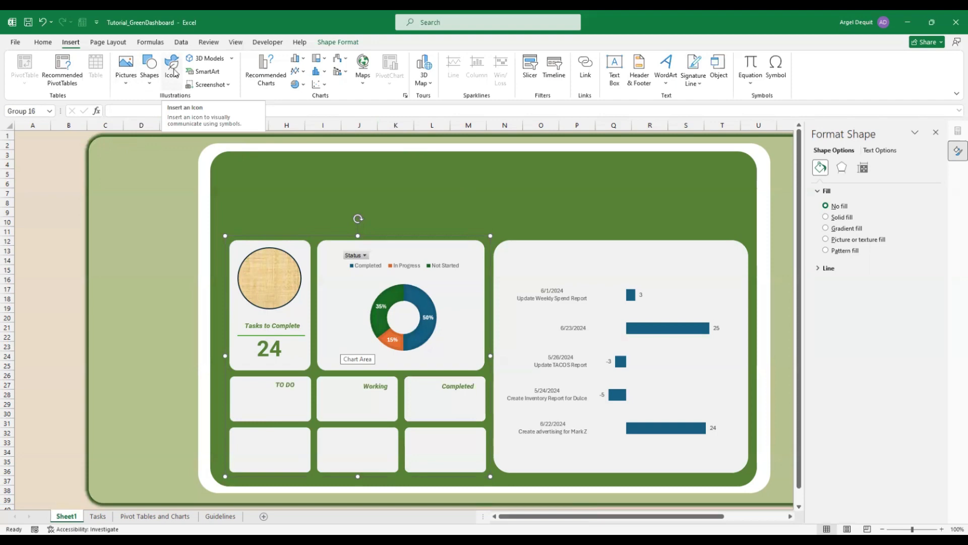
Insert a gear icon found by searching 'setting' and place it in the TO DO card
left_click(173, 70)
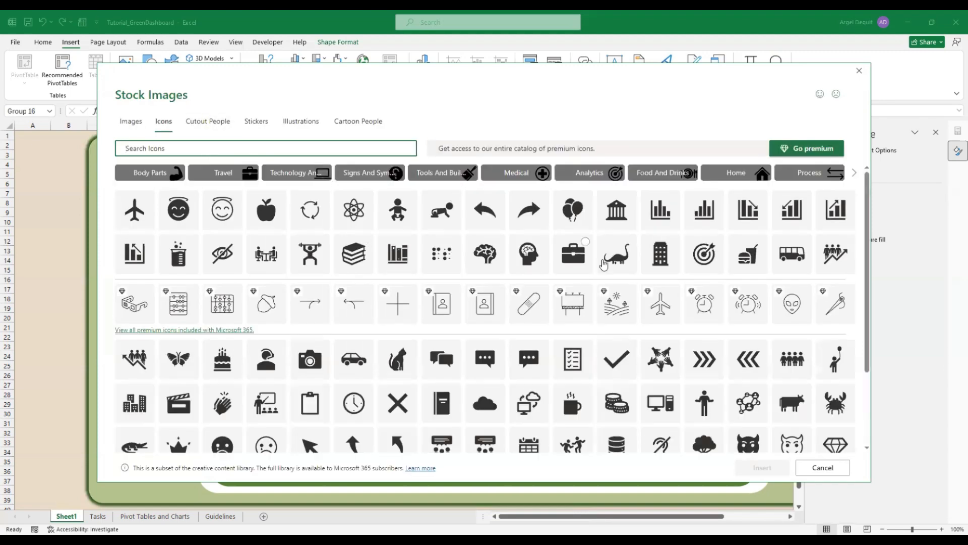
scroll(299, 389, "down", 1)
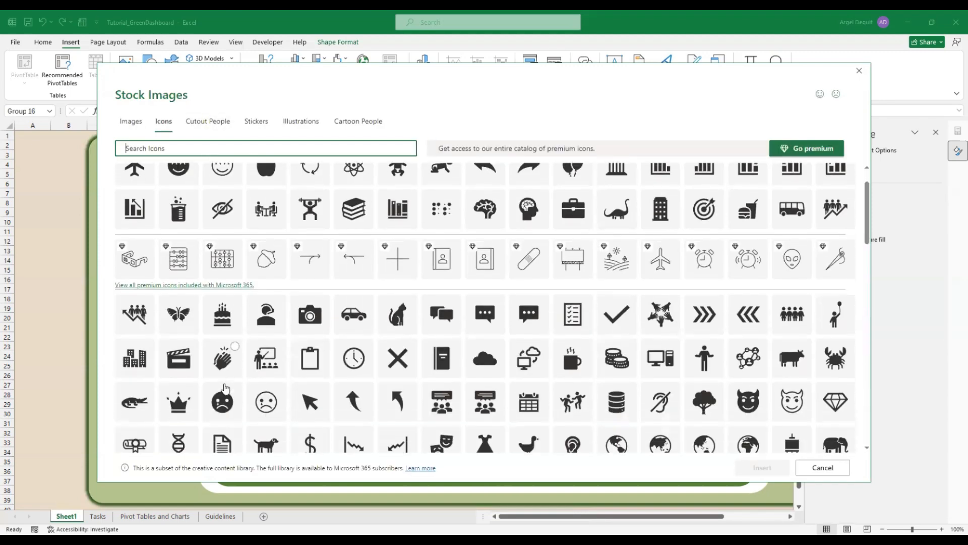
scroll(610, 396, "down", 5)
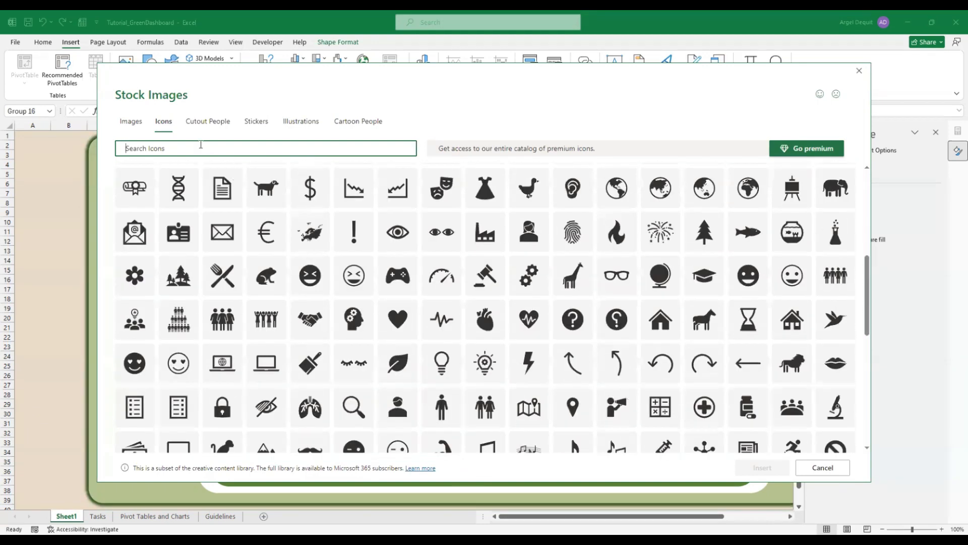
type("setti")
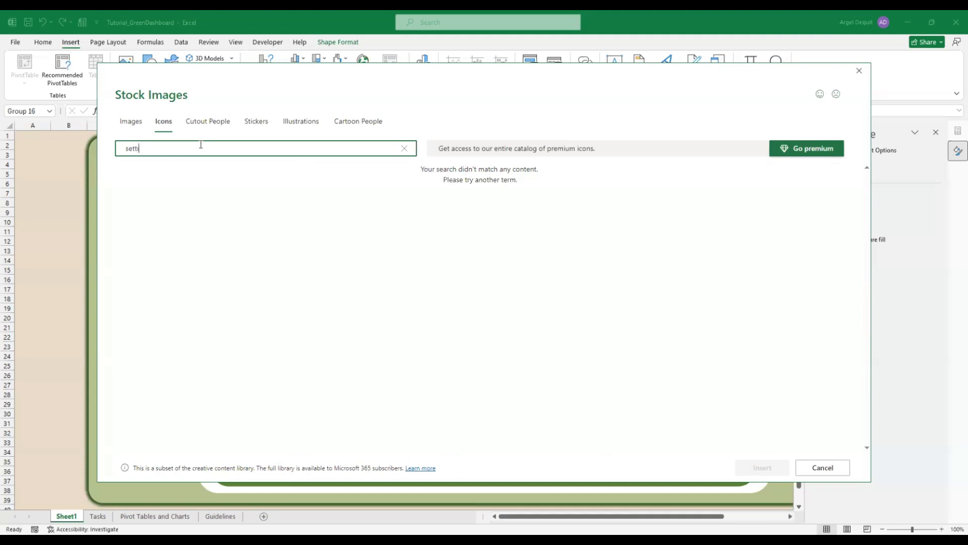
type("ng")
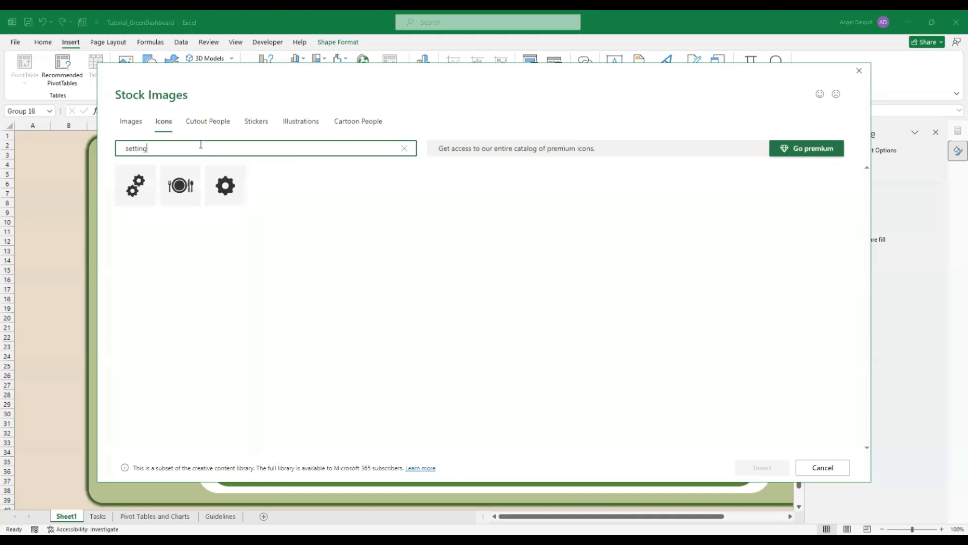
left_click(223, 185)
left_click(770, 470)
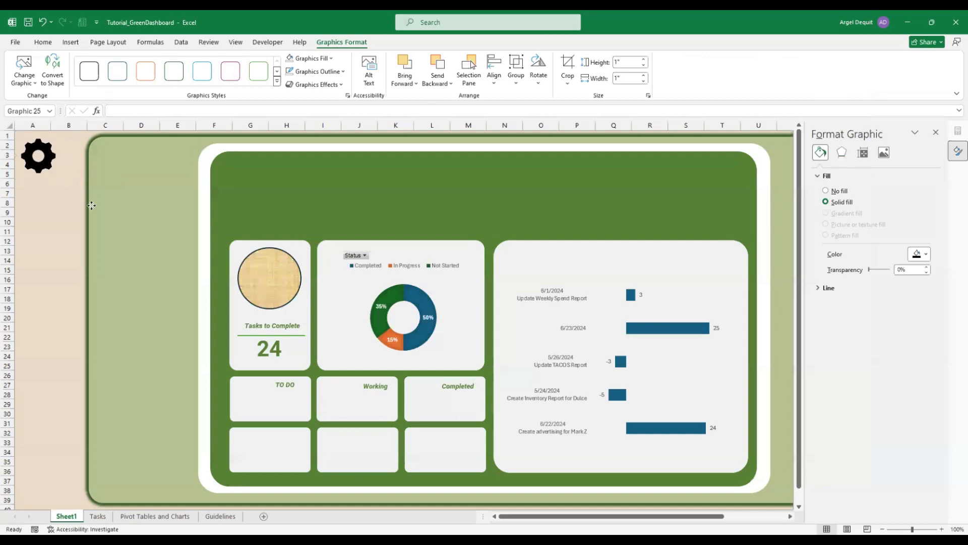
left_click_drag(91, 205, 250, 392)
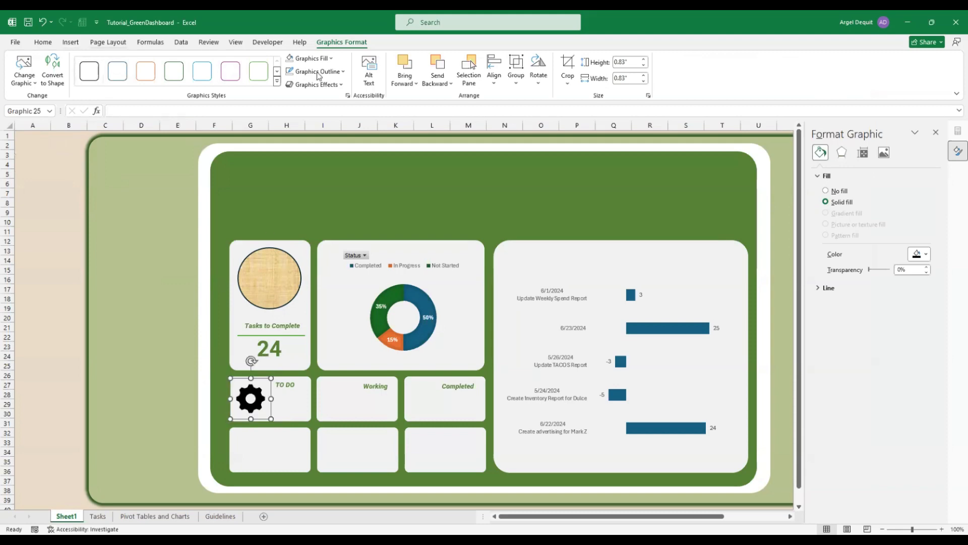
Fill the gear icon red
left_click(330, 58)
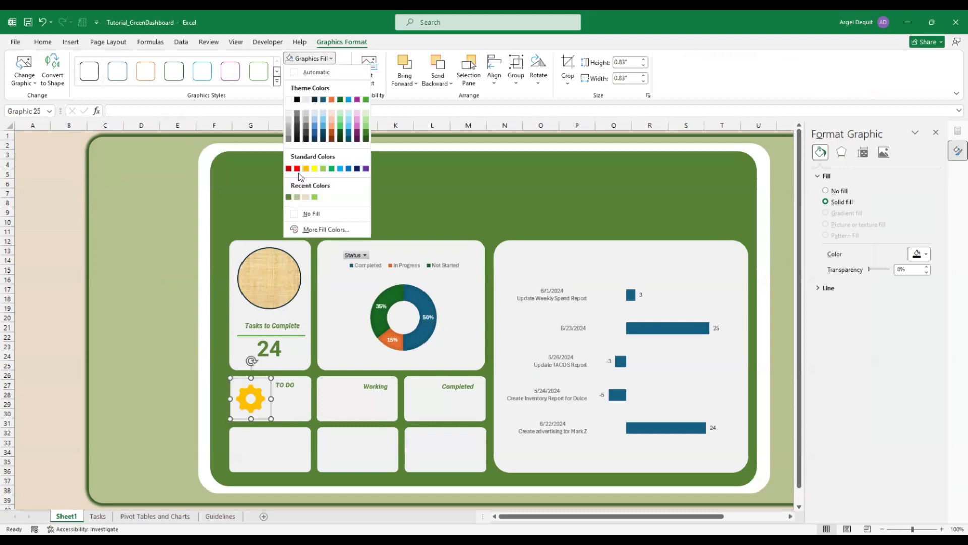
left_click(296, 168)
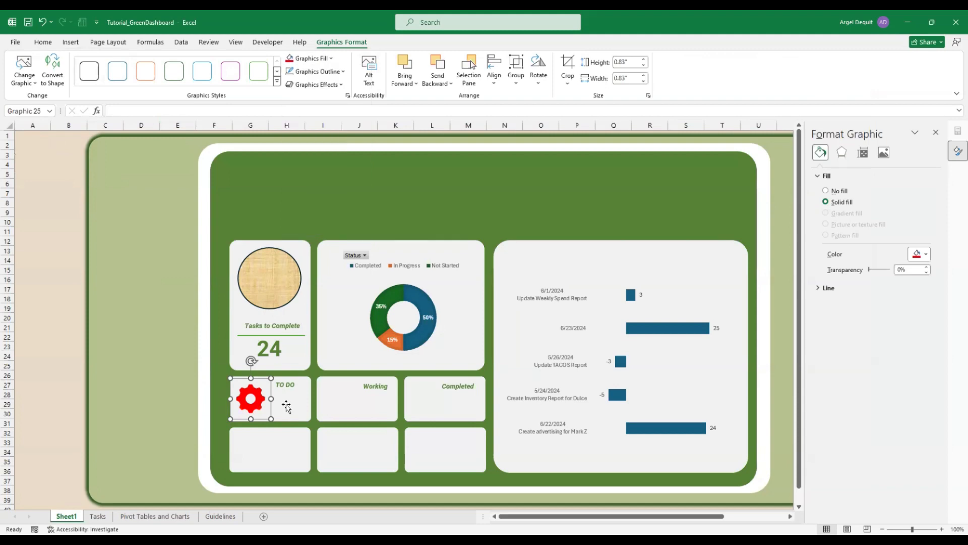
left_click(287, 404)
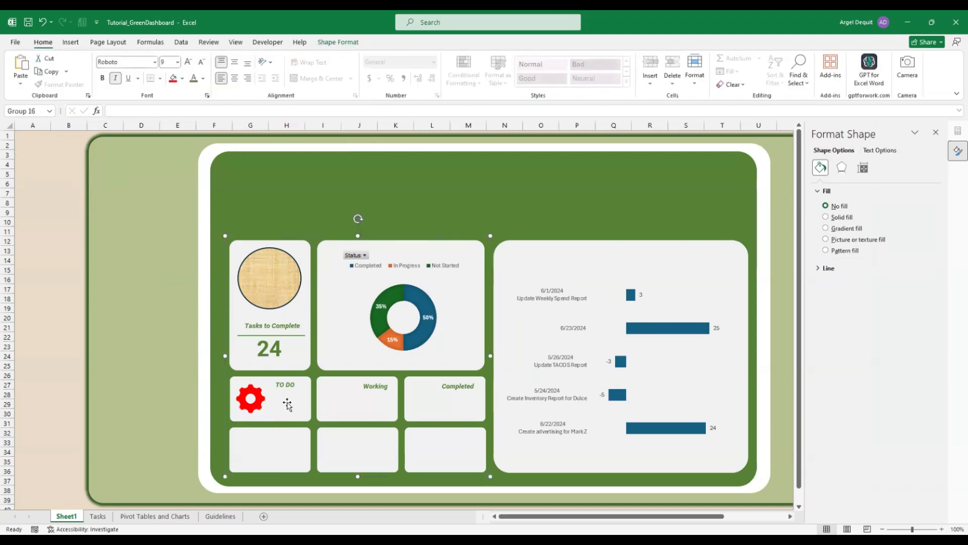
Copy the 24 count text box down into the TO DO card
left_click(270, 350)
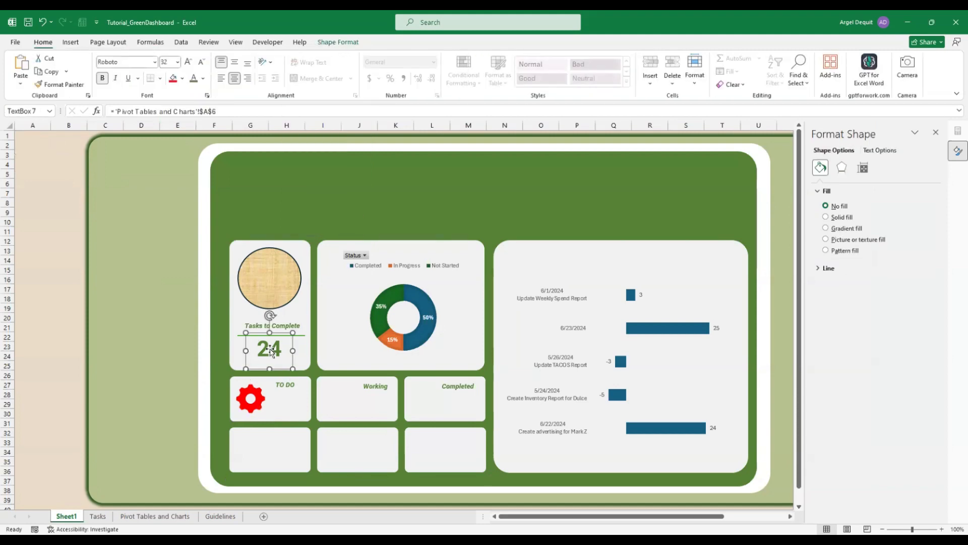
left_click(282, 402)
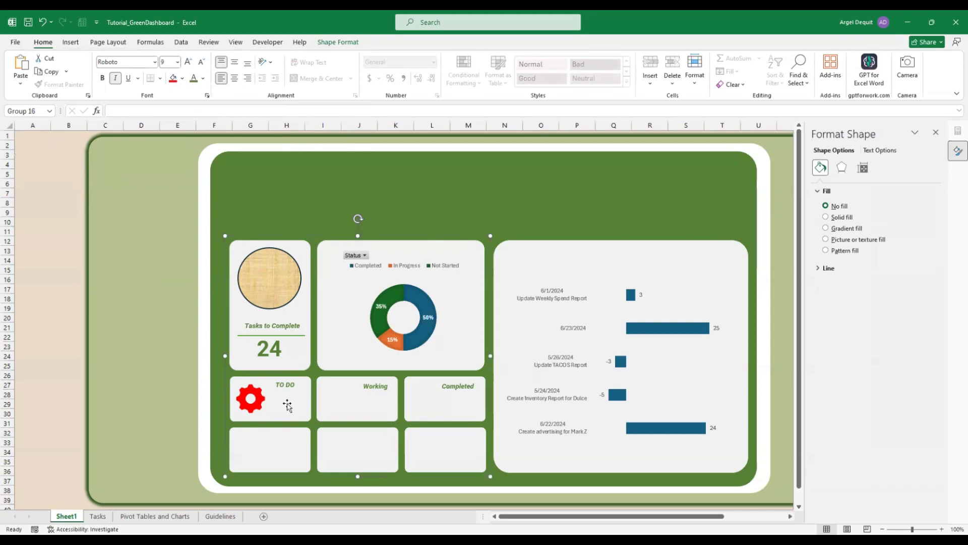
left_click(275, 352)
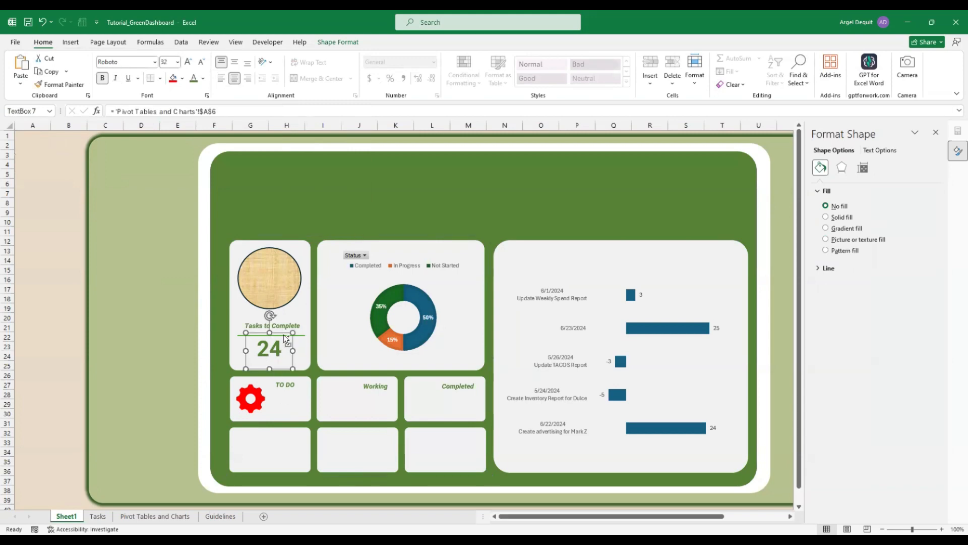
left_click_drag(283, 334, 290, 402)
left_click(290, 402)
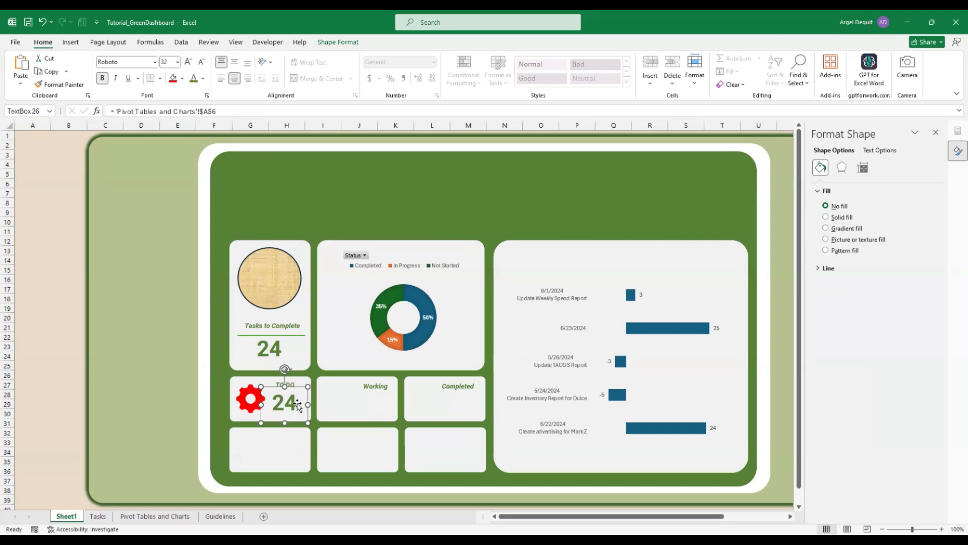
Link the copied box to 'Pivot Tables and Charts'!$D$6 so it shows 17
left_click(142, 516)
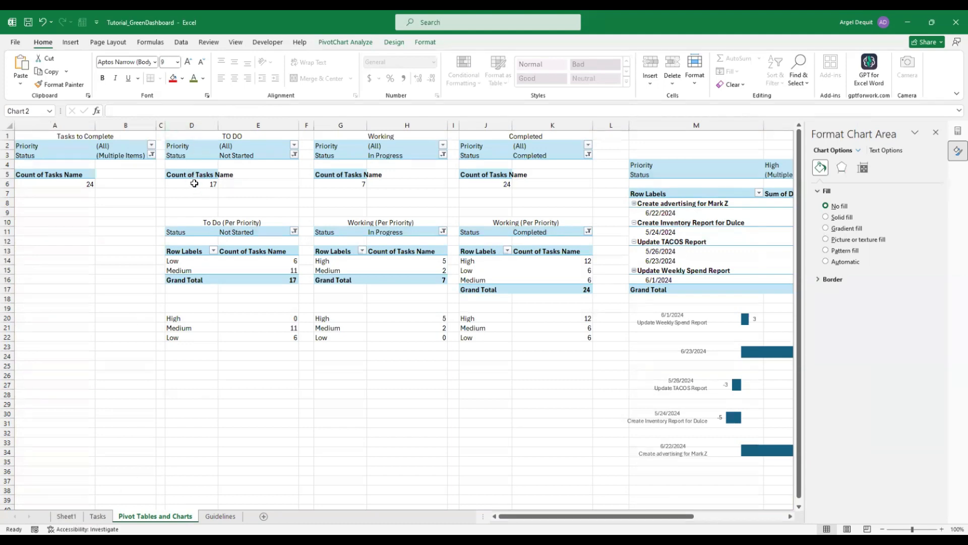
left_click(66, 516)
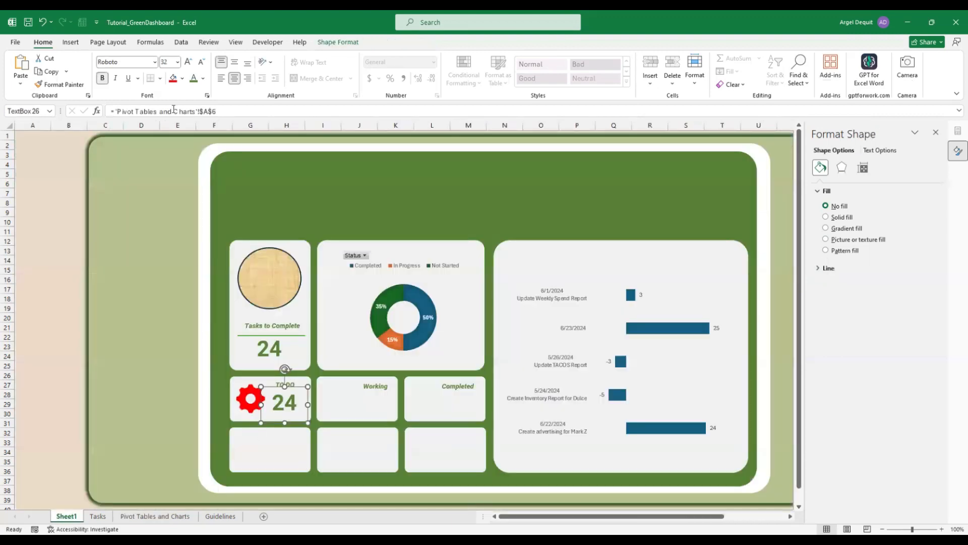
left_click(208, 112)
key("BackSpace")
type("D")
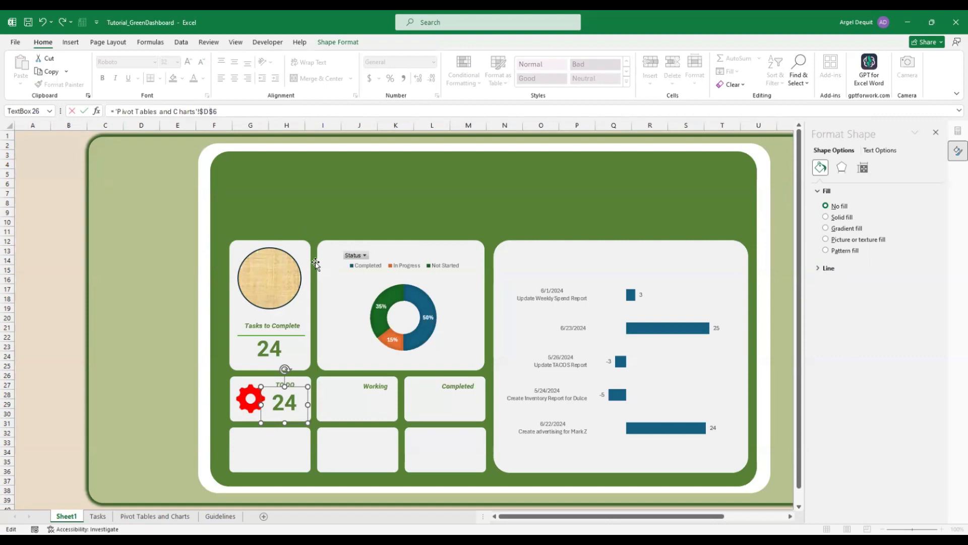
key("Return")
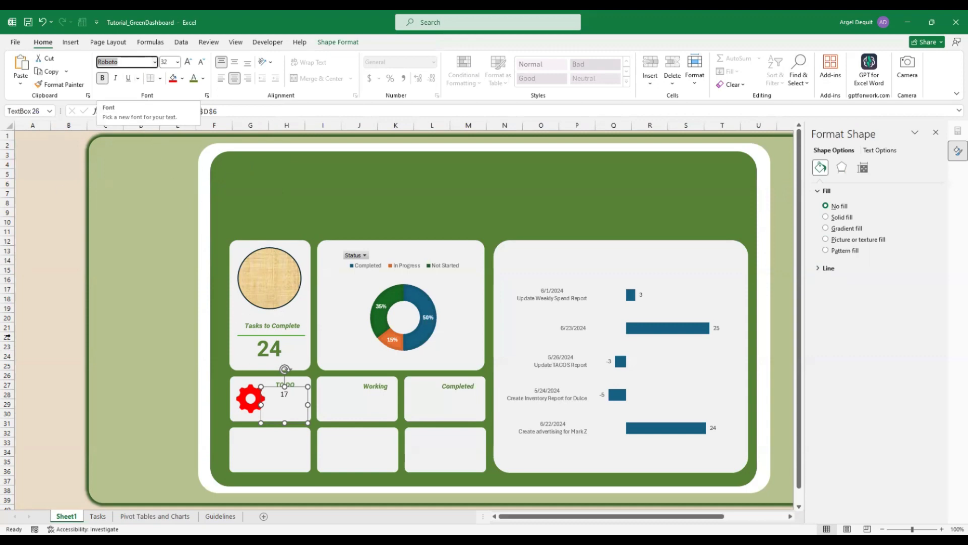
Format the 17 in bold Roboto size 32 and duplicate the box
left_click(44, 315)
left_click(284, 395)
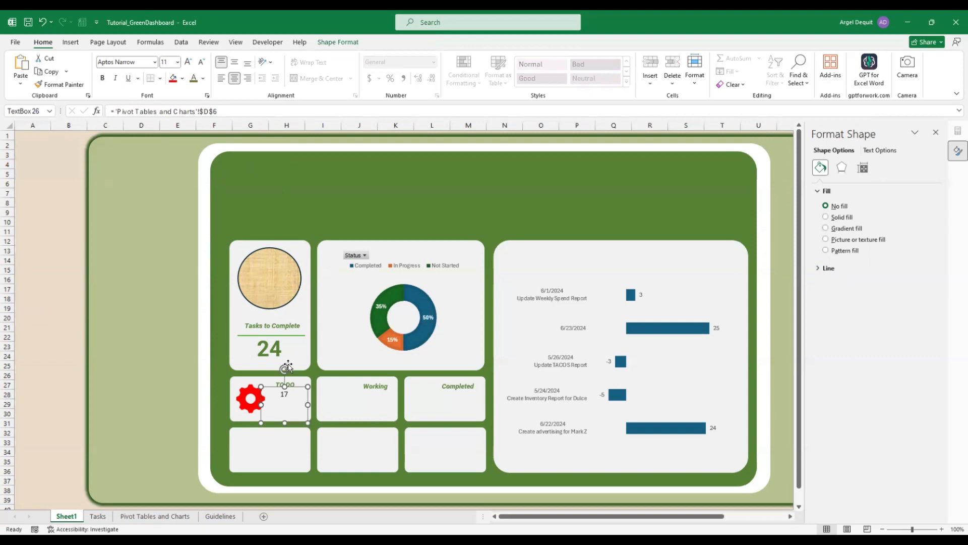
left_click(131, 62)
type("Roboto")
key("Return")
left_click(177, 62)
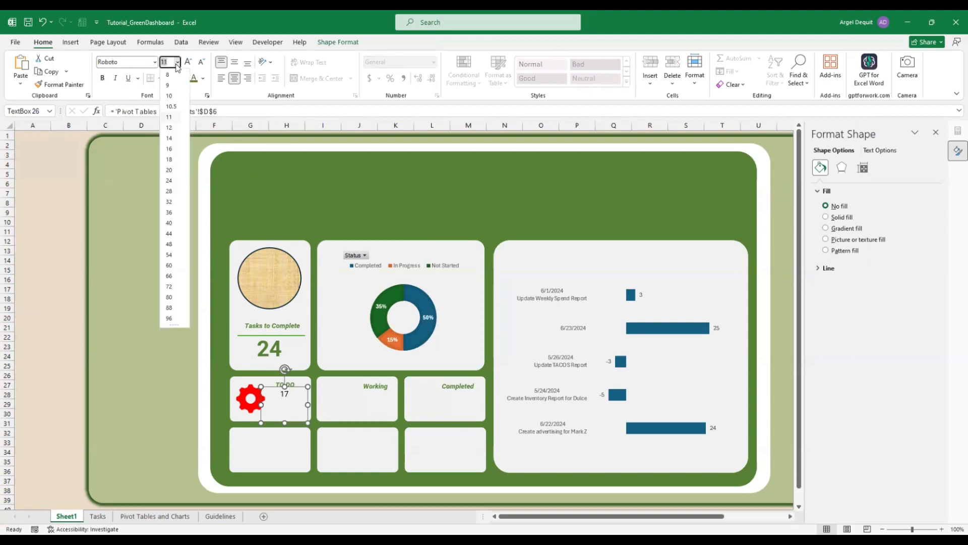
left_click(173, 202)
left_click(268, 352)
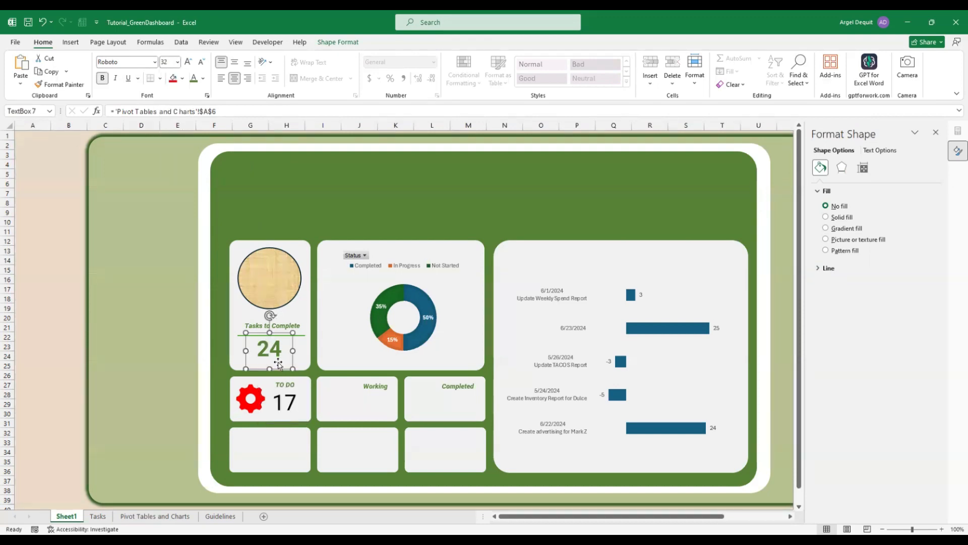
left_click(282, 397)
left_click(102, 78)
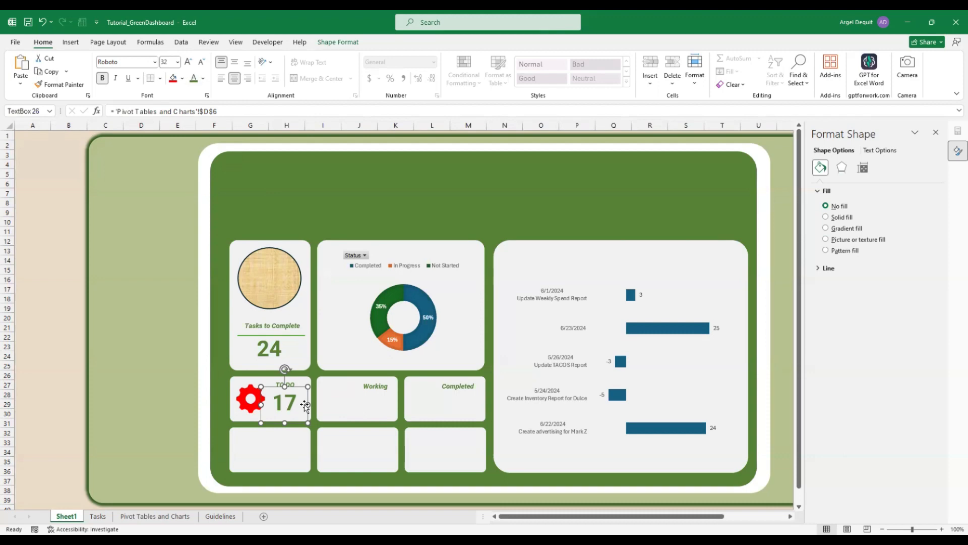
key("ctrl+d")
Move the copy into the Working card and link it to column G to show 7
left_click_drag(319, 394, 383, 391)
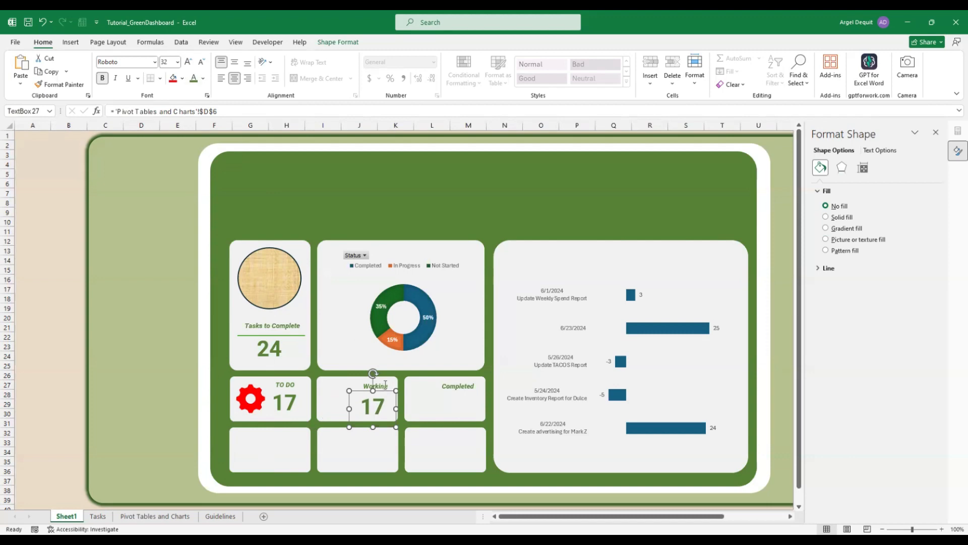
left_click(155, 516)
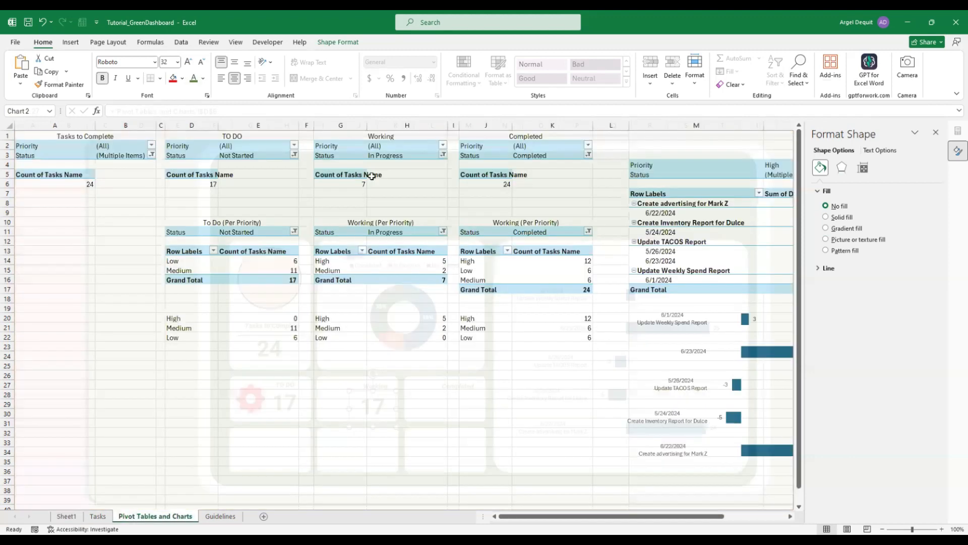
left_click(346, 182)
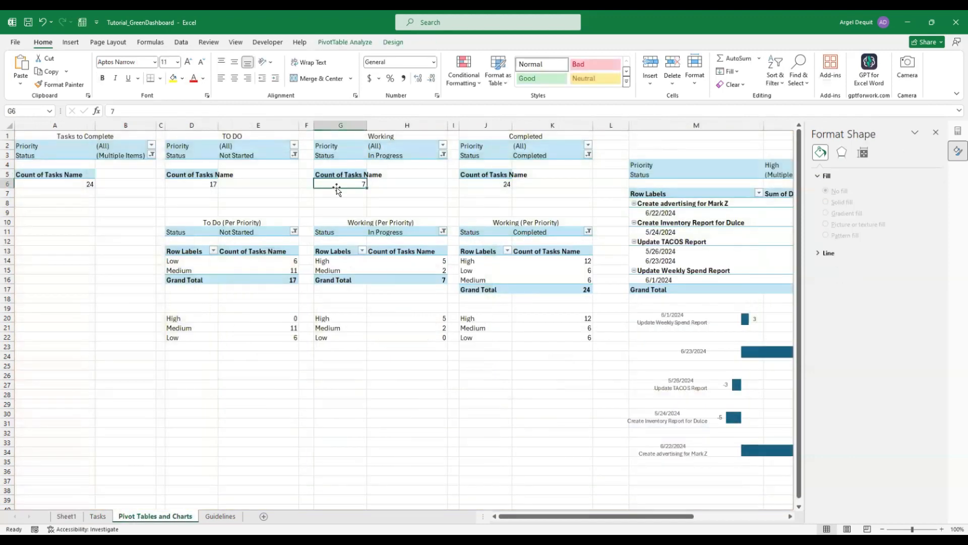
left_click(74, 520)
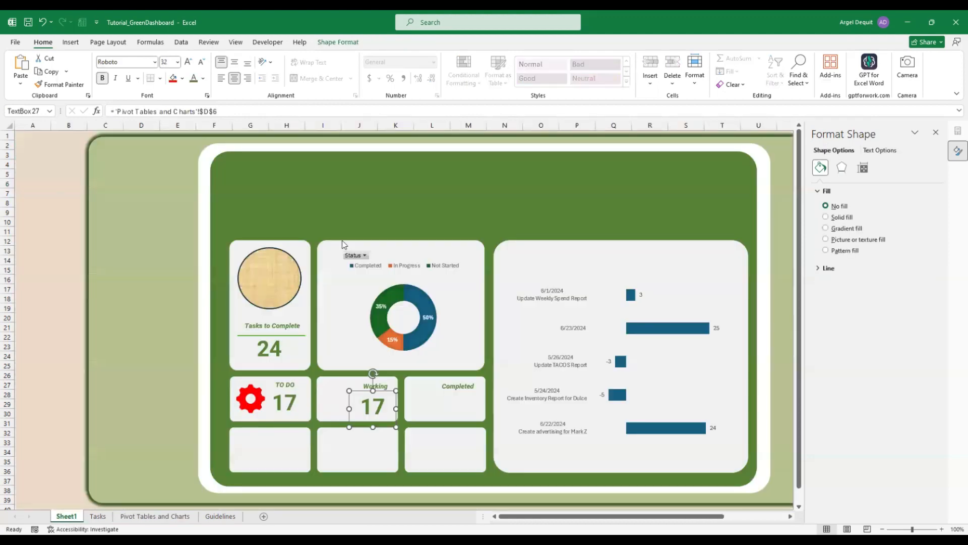
left_click(206, 111)
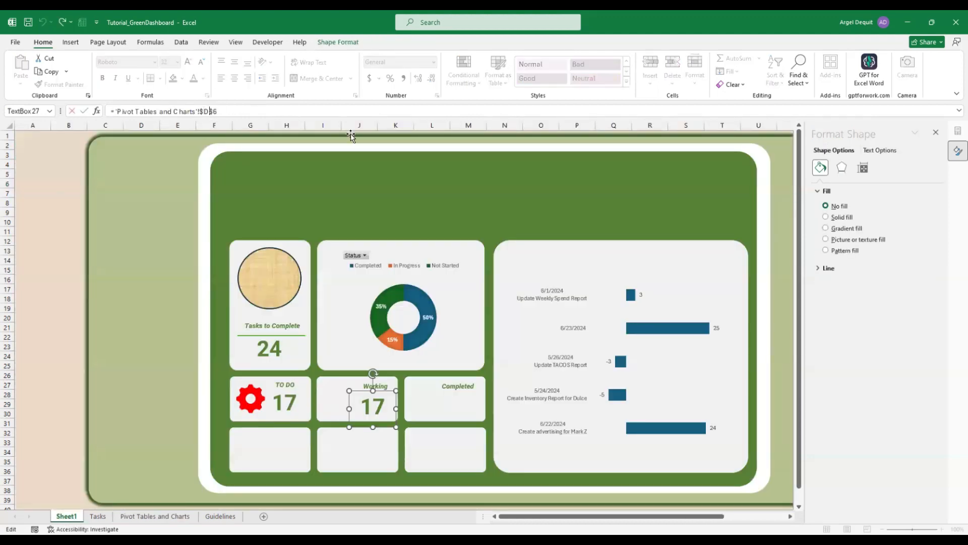
key("Delete")
type("G")
key("Return")
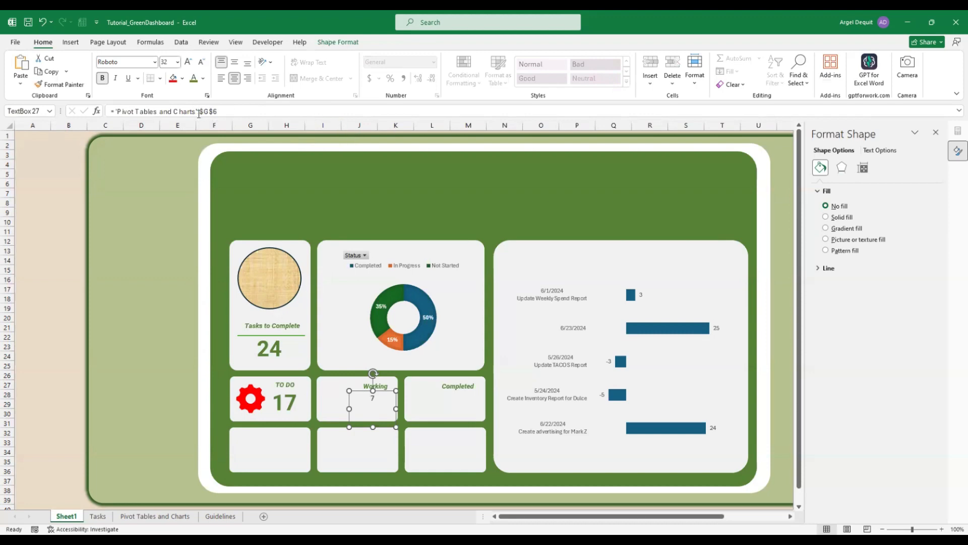
Correct the Working box's link to 'Pivot Tables and Charts'!$G$6
left_click_drag(198, 112, 203, 112)
type("!$")
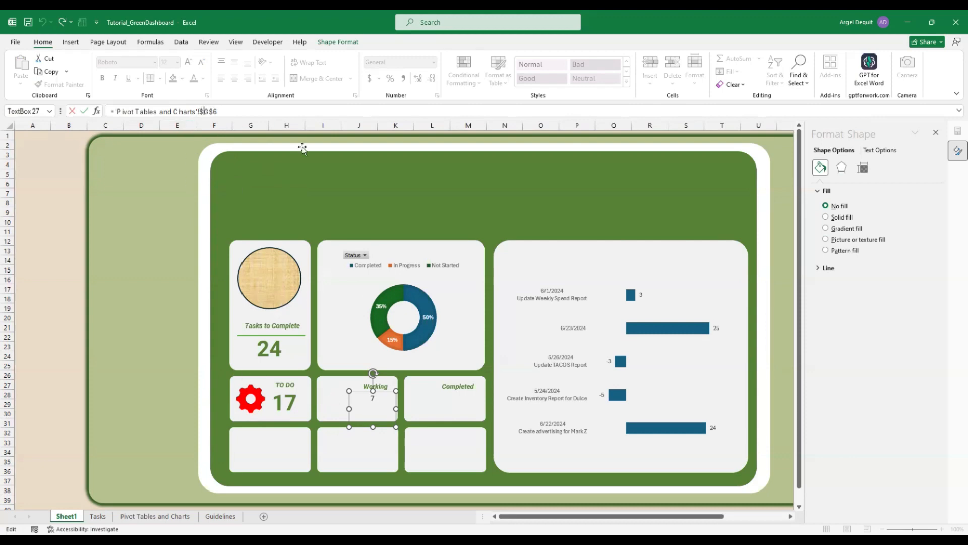
left_click(130, 517)
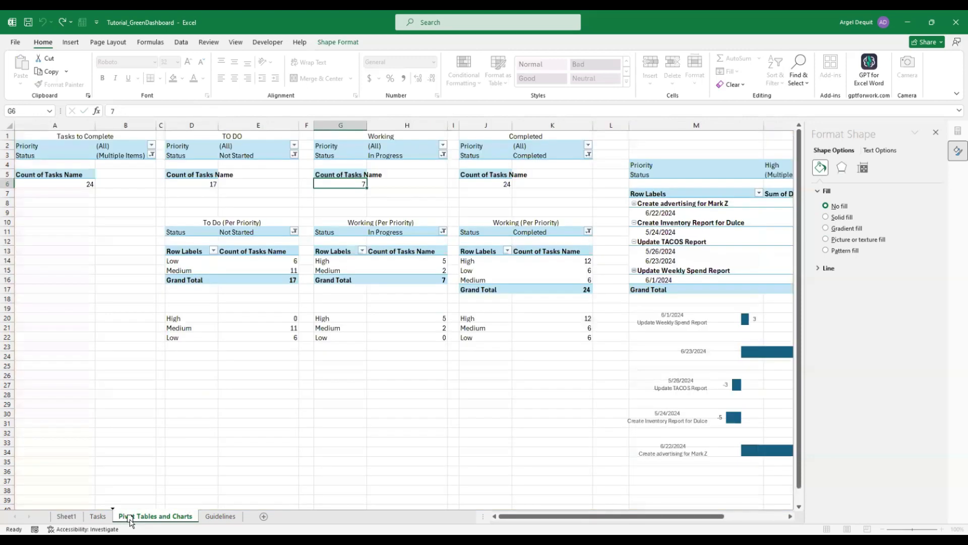
left_click(68, 516)
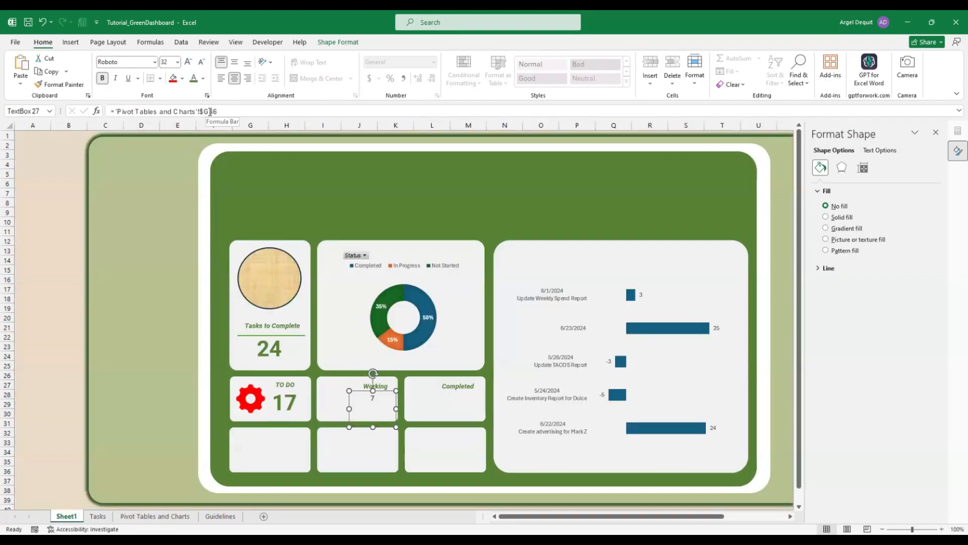
left_click(210, 112)
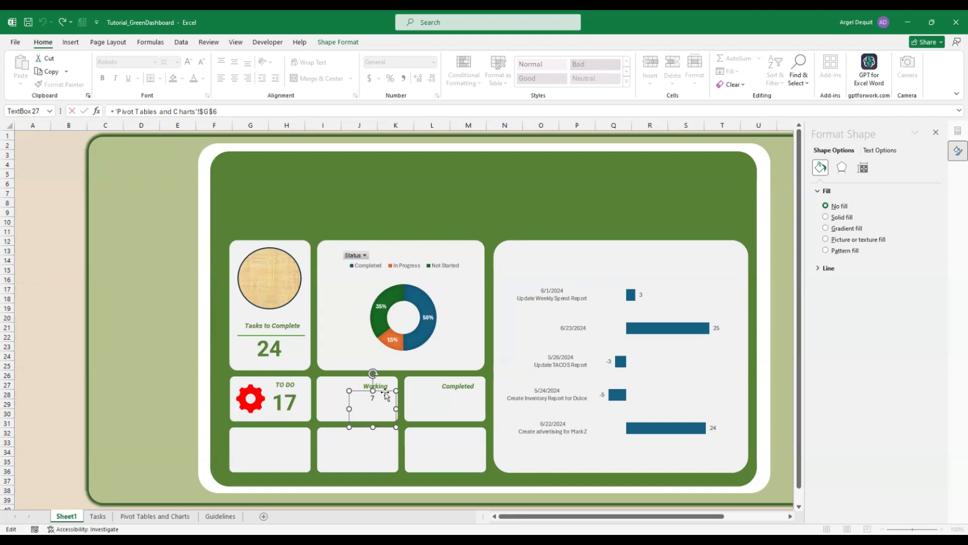
left_click(63, 351)
Format the 7 in bold Roboto size 32 and duplicate its box
left_click(377, 402)
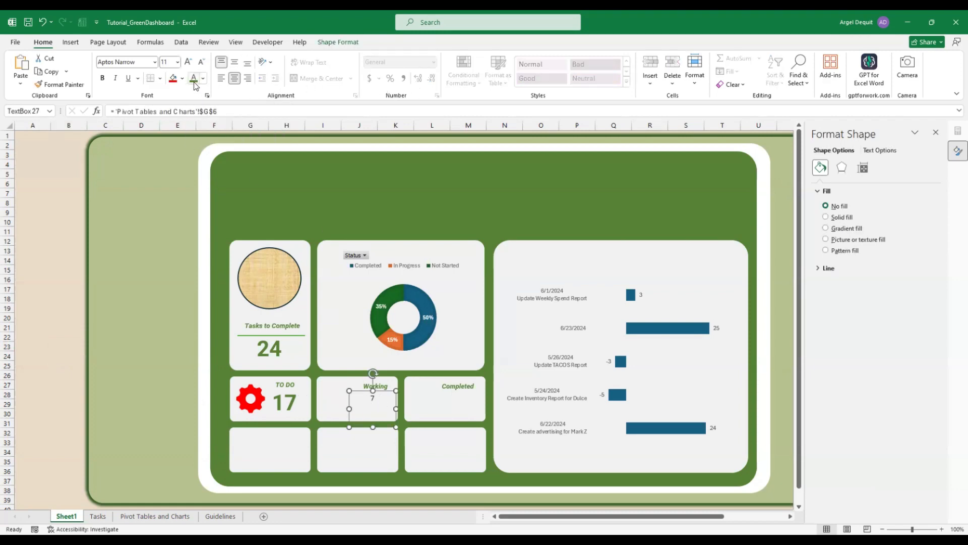
left_click(117, 62)
type("Roboto")
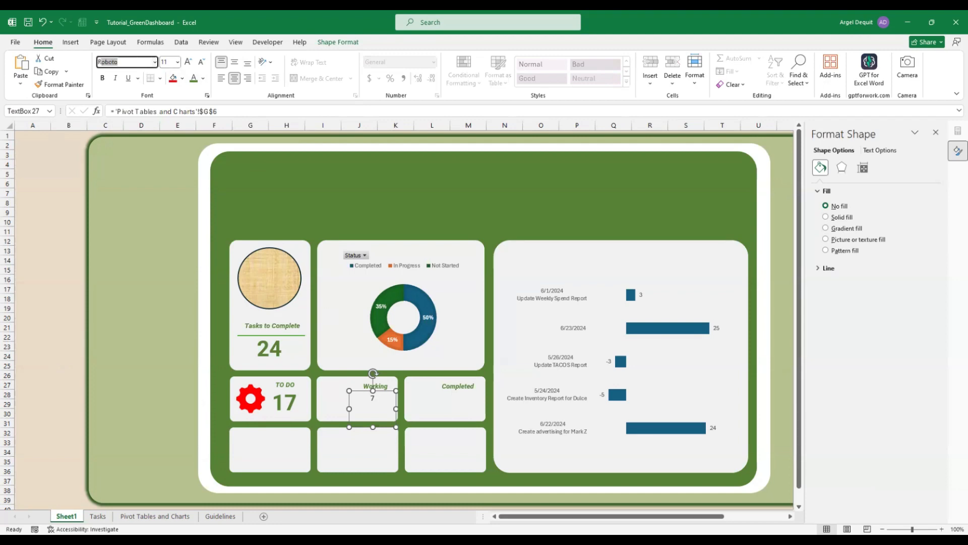
key("Return")
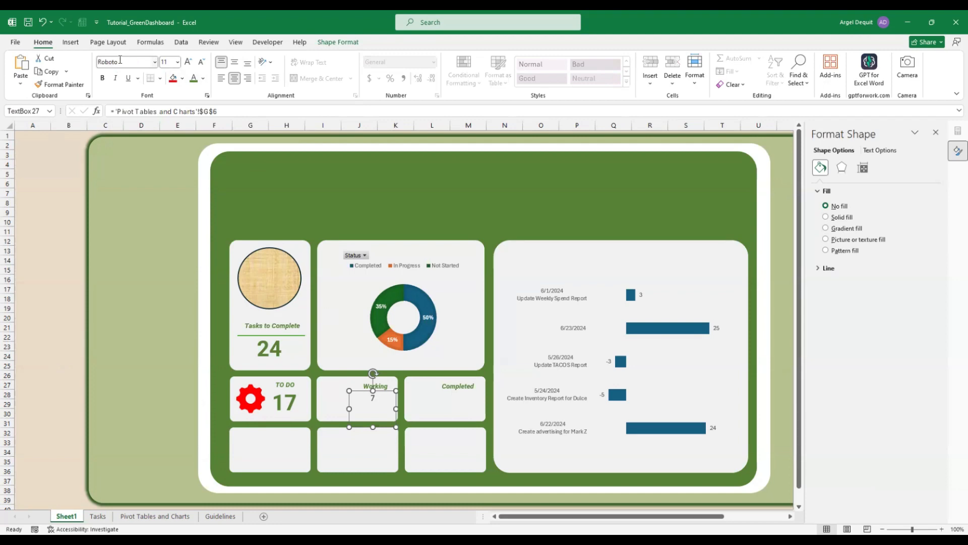
left_click(178, 62)
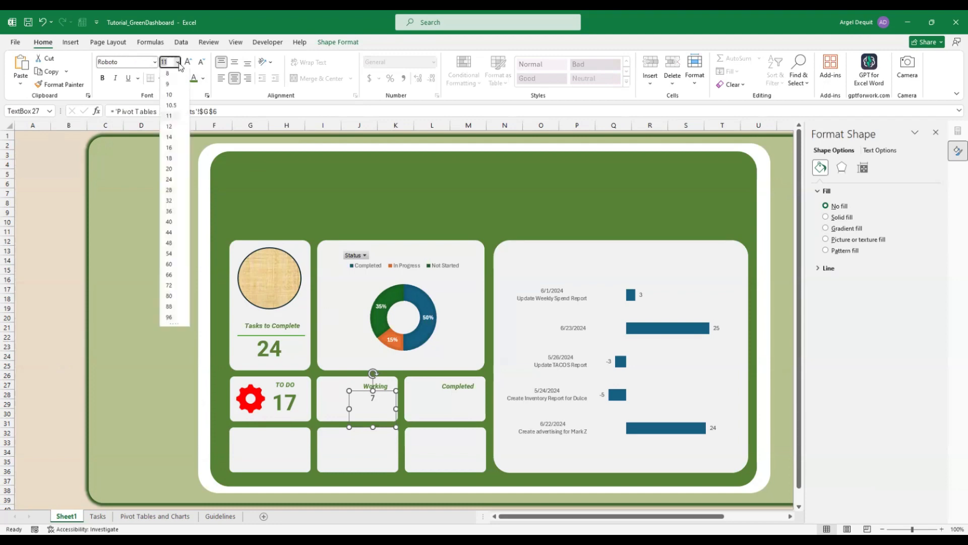
left_click(169, 201)
key("ctrl+b")
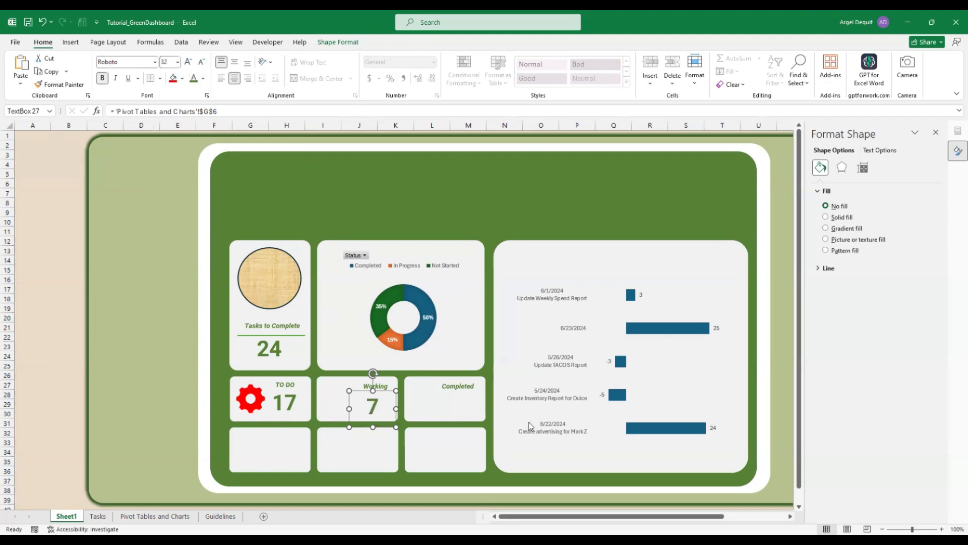
key("ctrl+d")
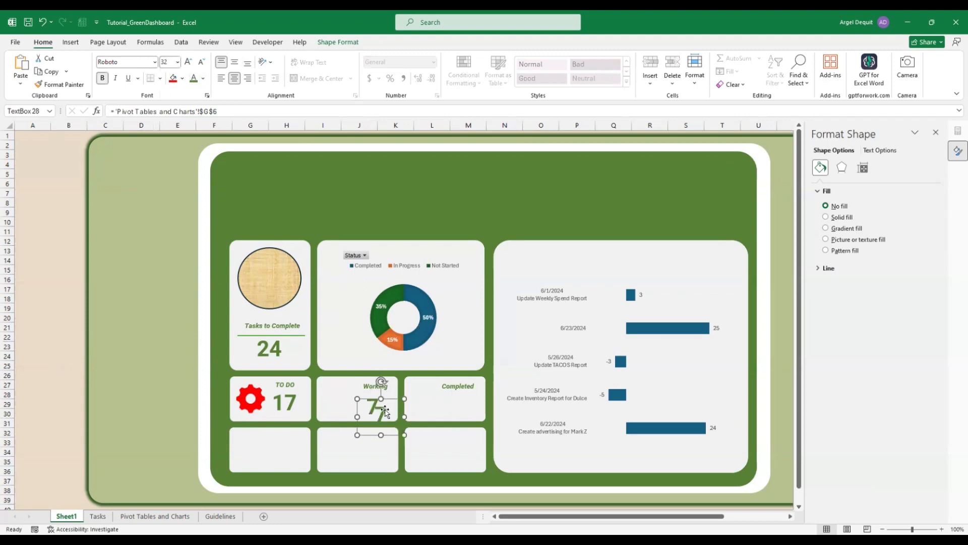
Move the copy onto the Completed card and link it to 'Pivot Tables and Charts'!$J$6
left_click_drag(385, 411, 469, 398)
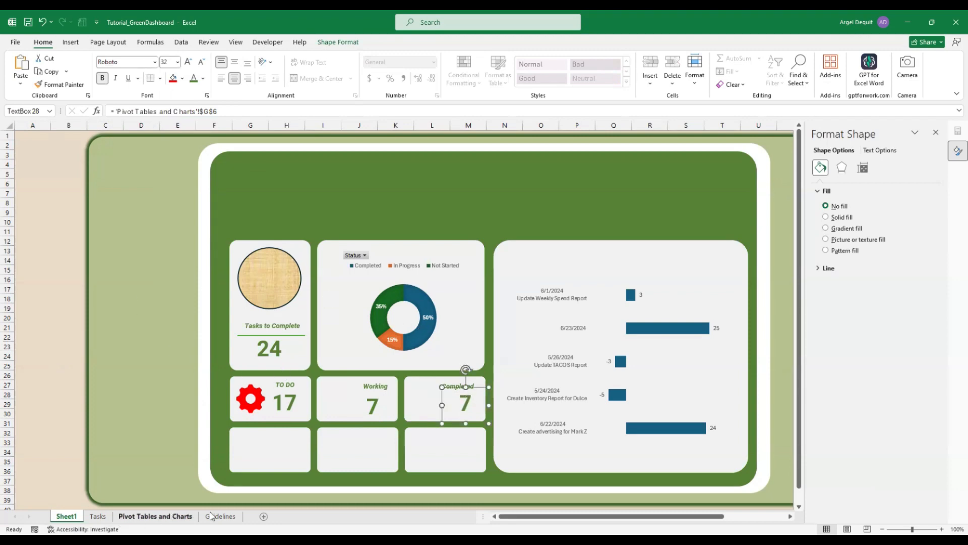
left_click(160, 518)
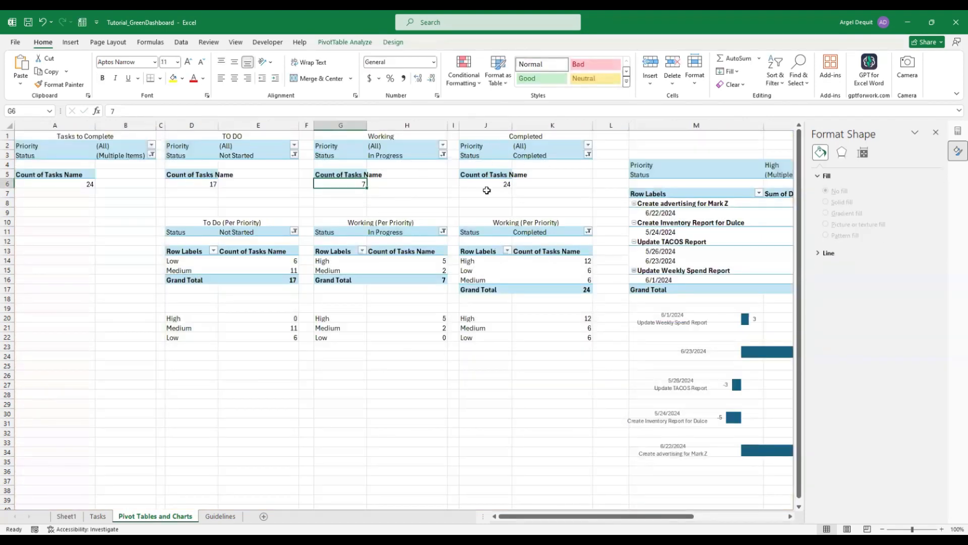
left_click(66, 516)
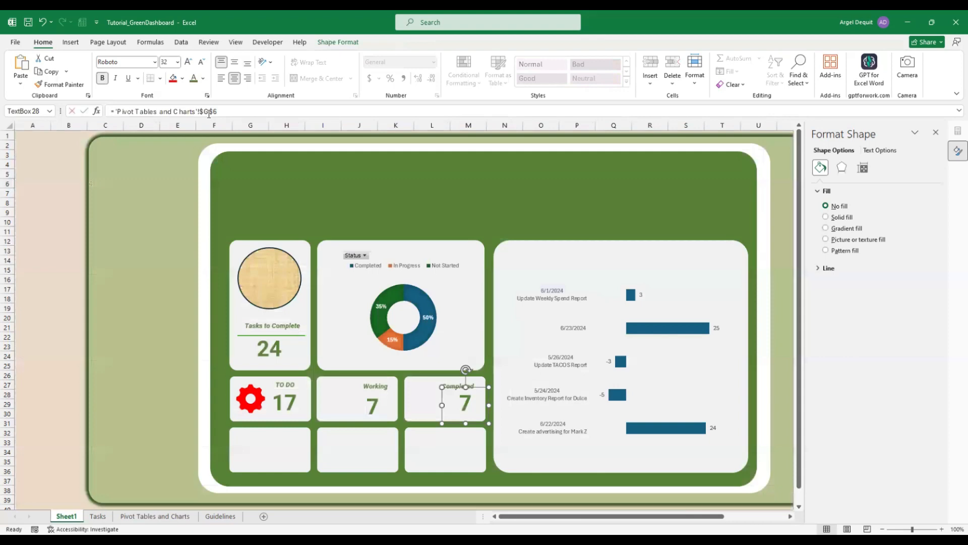
left_click(209, 110)
key("BackSpace")
type("J")
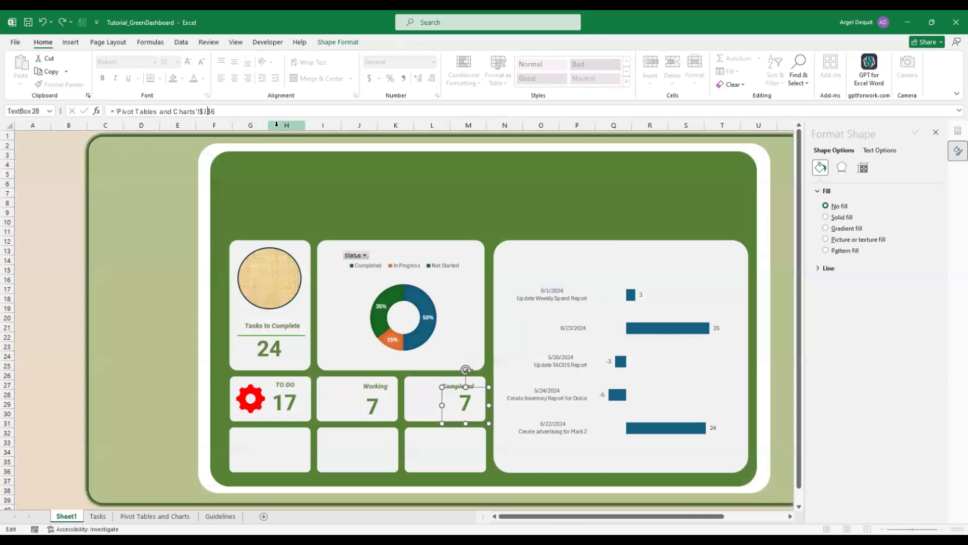
key("Return")
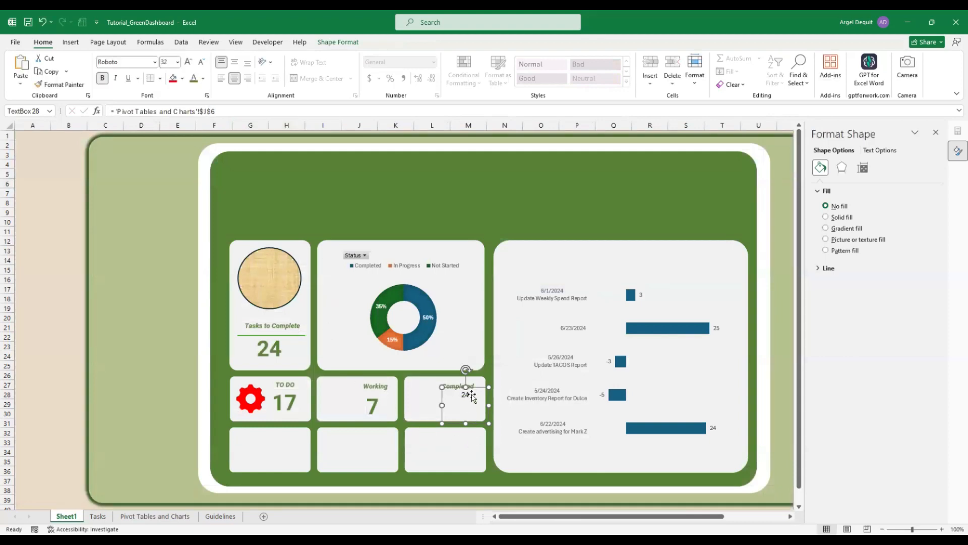
Format the 24 in bold Roboto size 32 and nudge it slightly left
left_click(488, 446)
left_click(464, 396)
left_click(143, 61)
type("R")
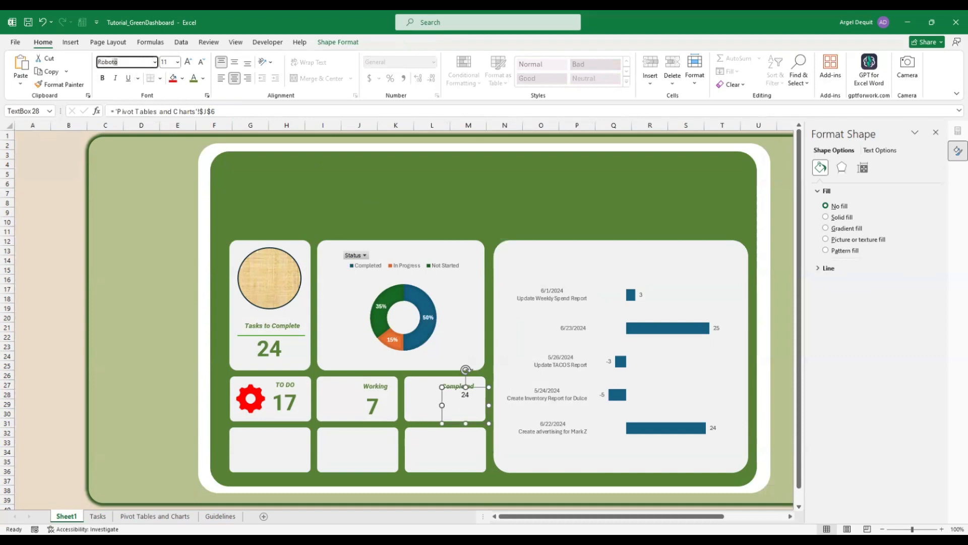
key("Return")
left_click(178, 61)
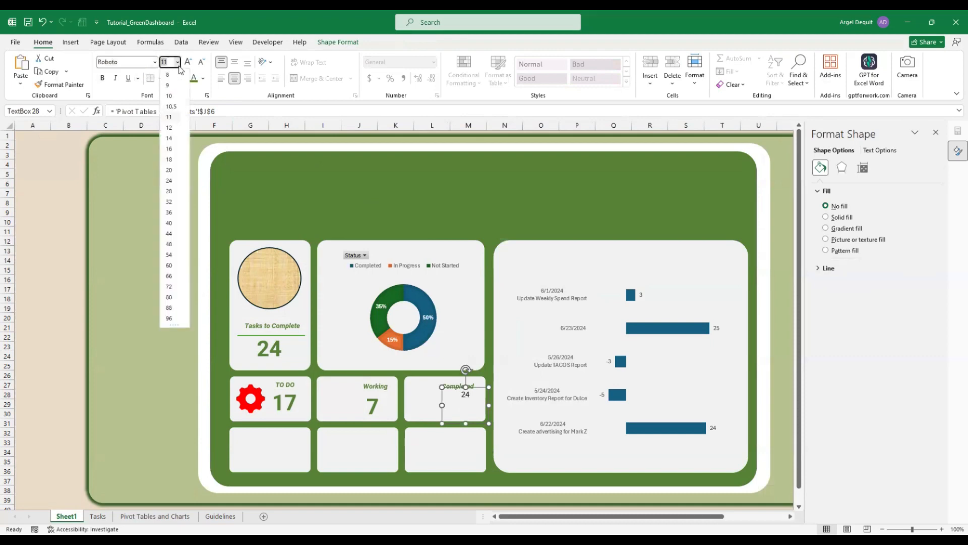
left_click(174, 204)
key("ctrl+b")
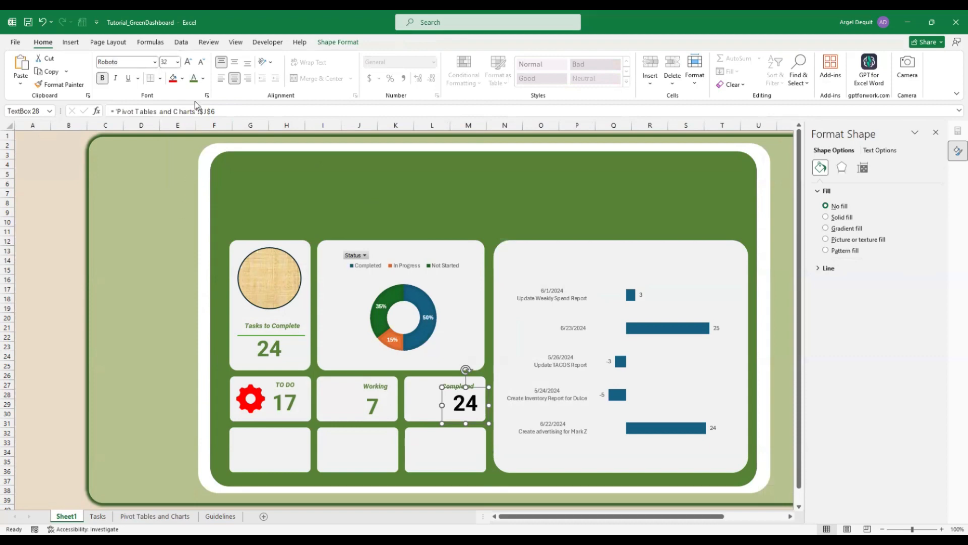
left_click_drag(482, 414, 477, 415)
left_click(336, 406)
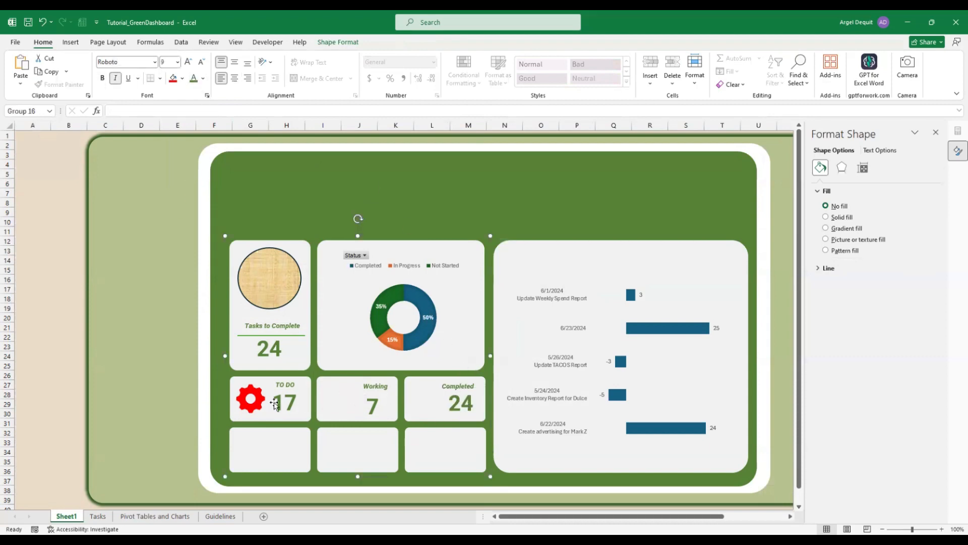
Open the stock icon library and browse through its icons
left_click(36, 135)
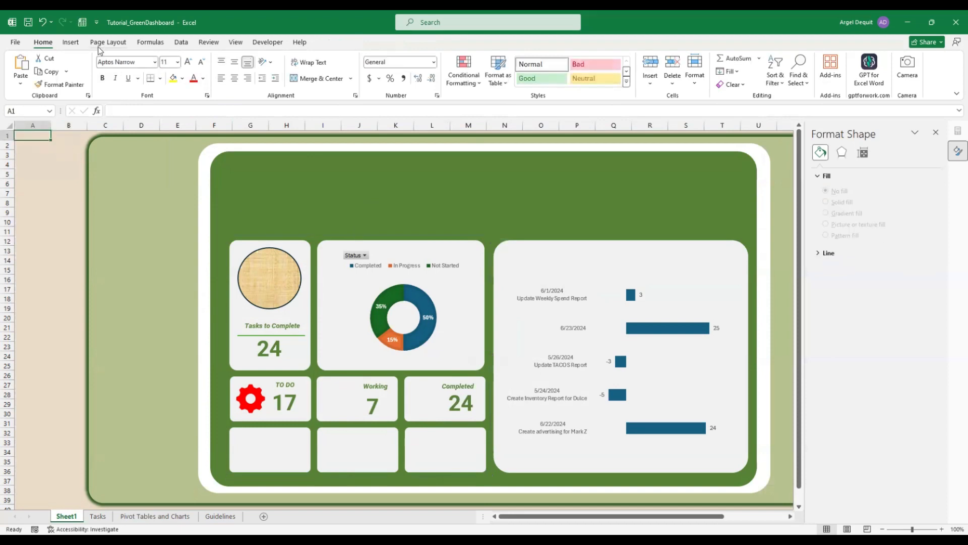
left_click(71, 42)
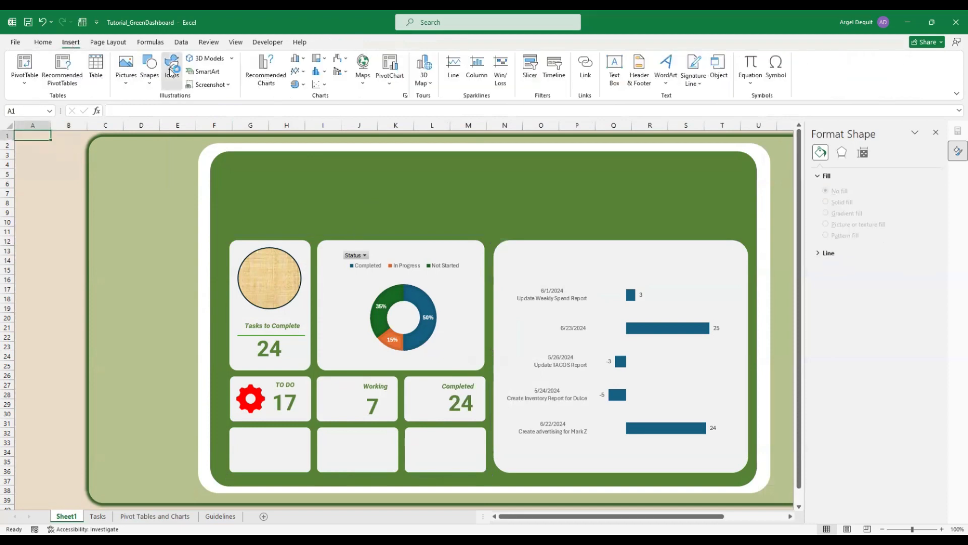
left_click(171, 67)
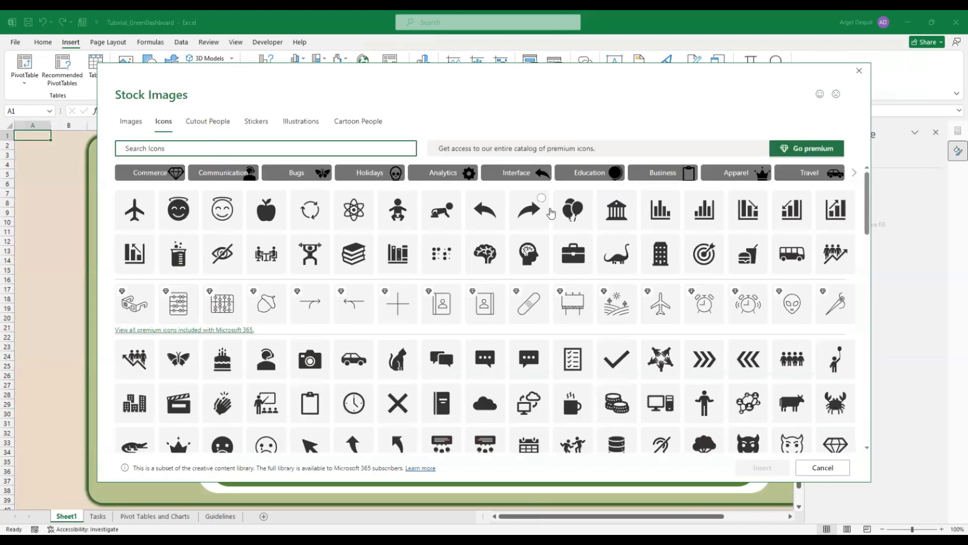
type("w")
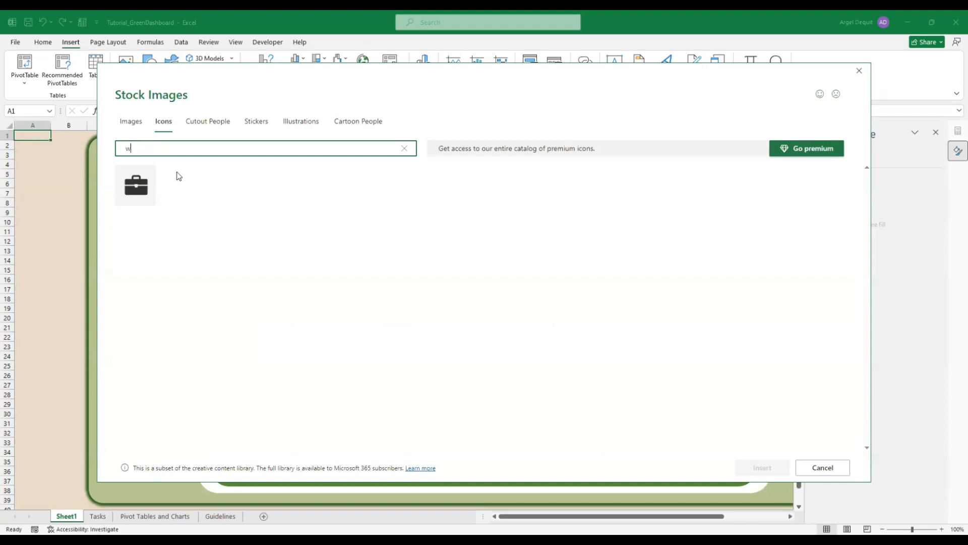
key("BackSpace")
scroll(597, 283, "down", 10)
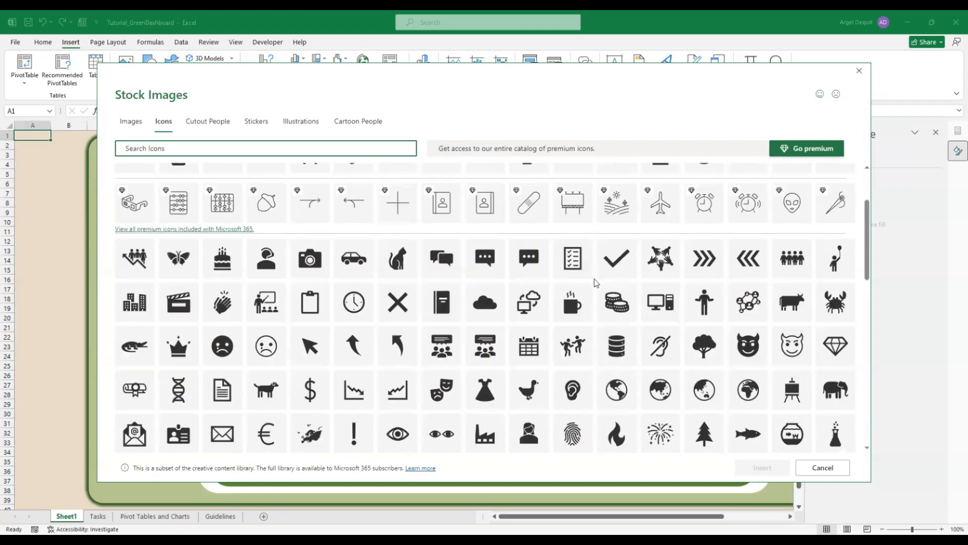
scroll(595, 283, "down", 5)
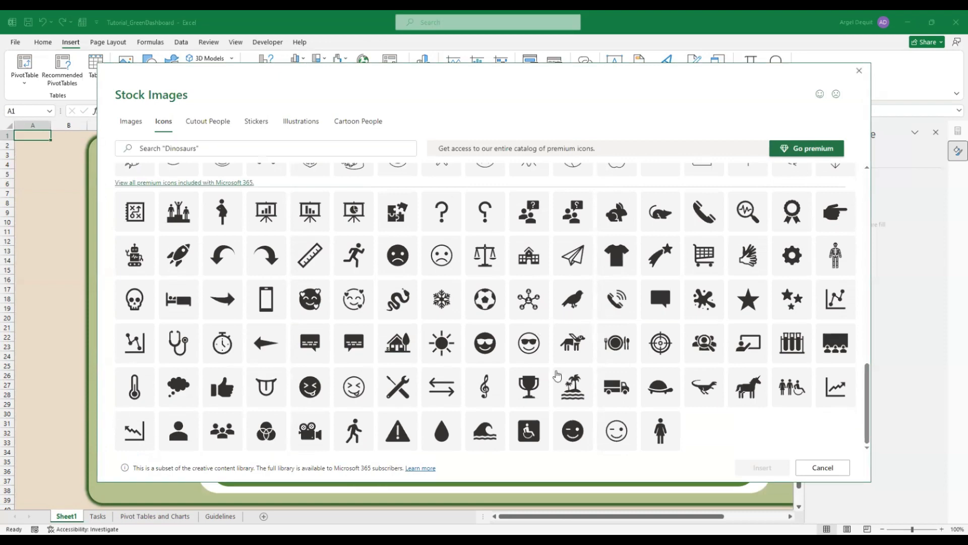
scroll(557, 376, "up", 5)
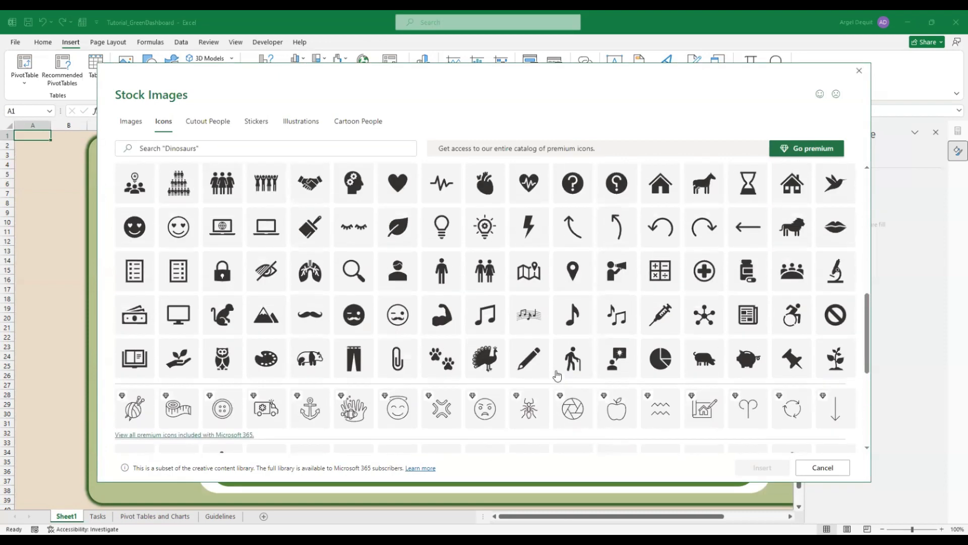
scroll(557, 376, "up", 10)
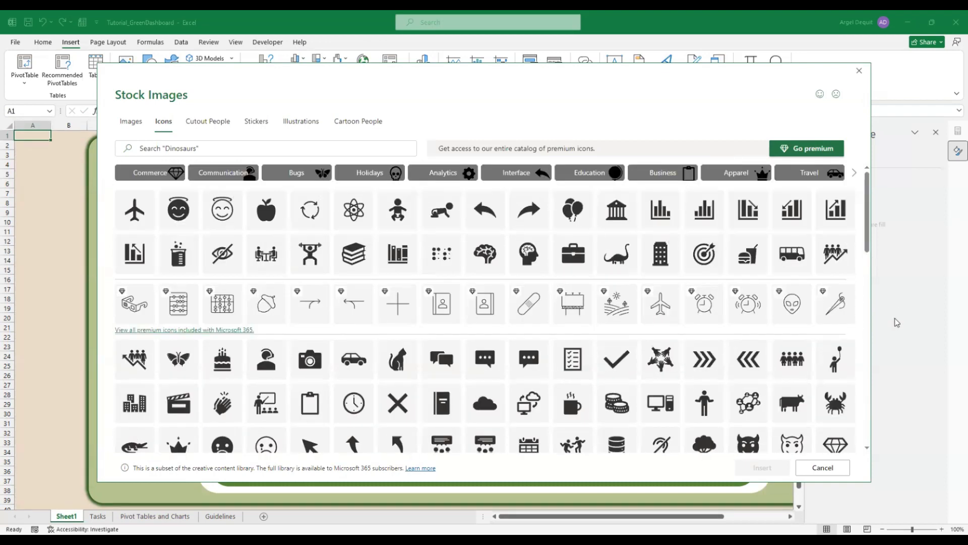
scroll(769, 329, "down", 5)
scroll(770, 328, "down", 4)
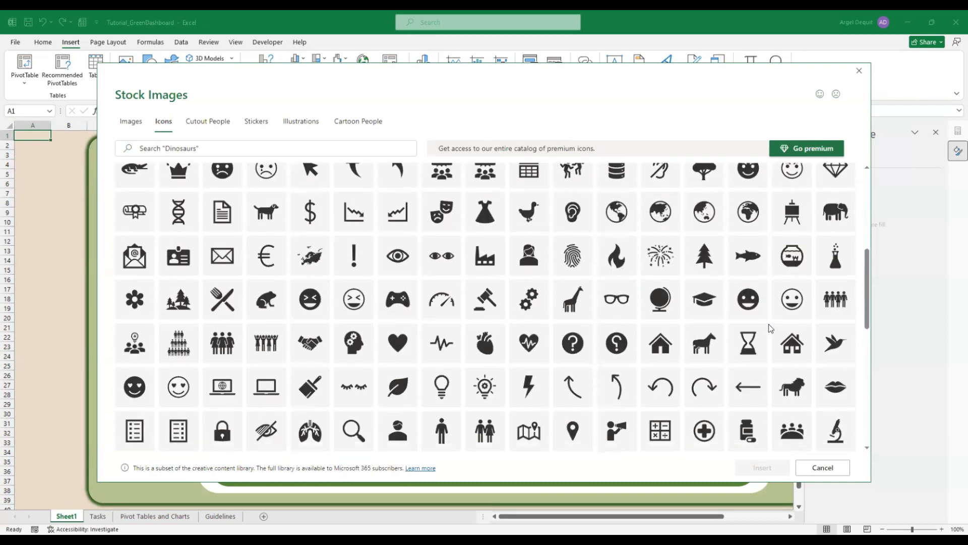
scroll(769, 328, "down", 6)
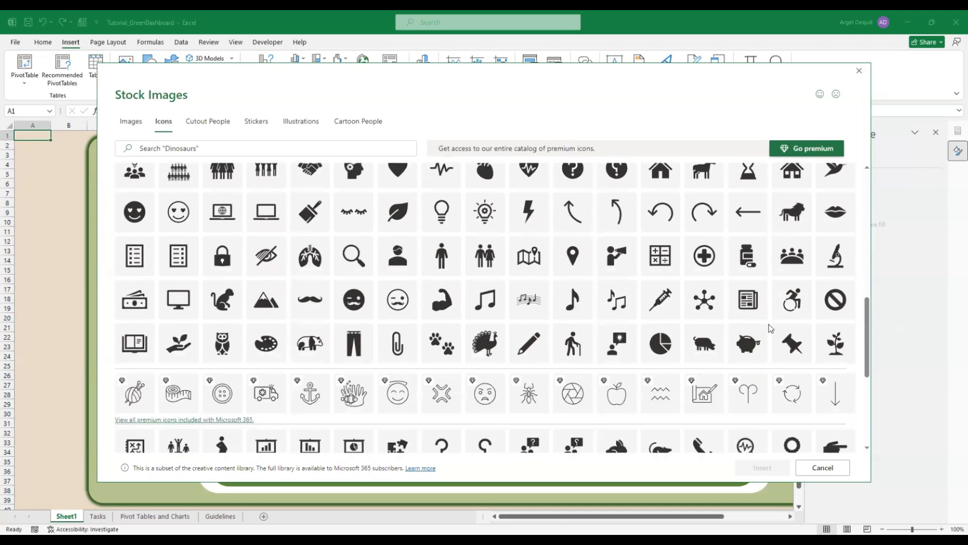
scroll(769, 328, "down", 1)
scroll(770, 328, "down", 1)
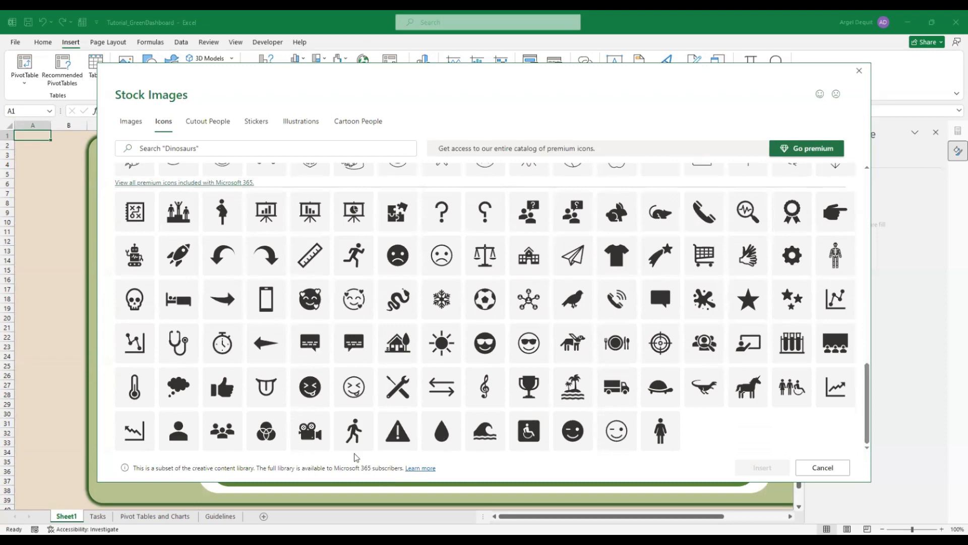
scroll(224, 377, "up", 1)
Search icons for 'in prog' and insert the weightlifter icon
left_click(213, 149)
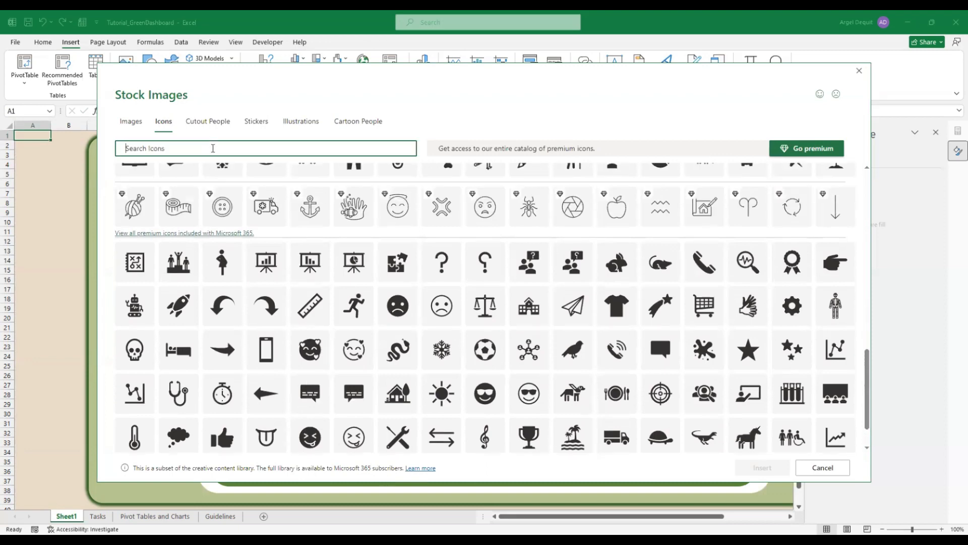
type("wor")
key("BackSpace")
key("BackSpace")
key("BackSpace")
key("BackSpace")
key("BackSpace")
key("BackSpace")
key("BackSpace")
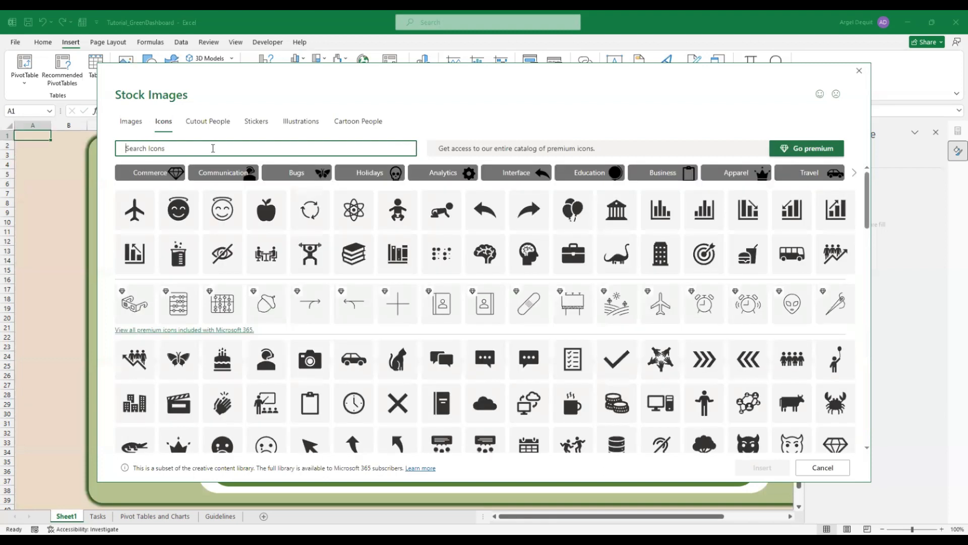
type("in prog")
left_click(315, 258)
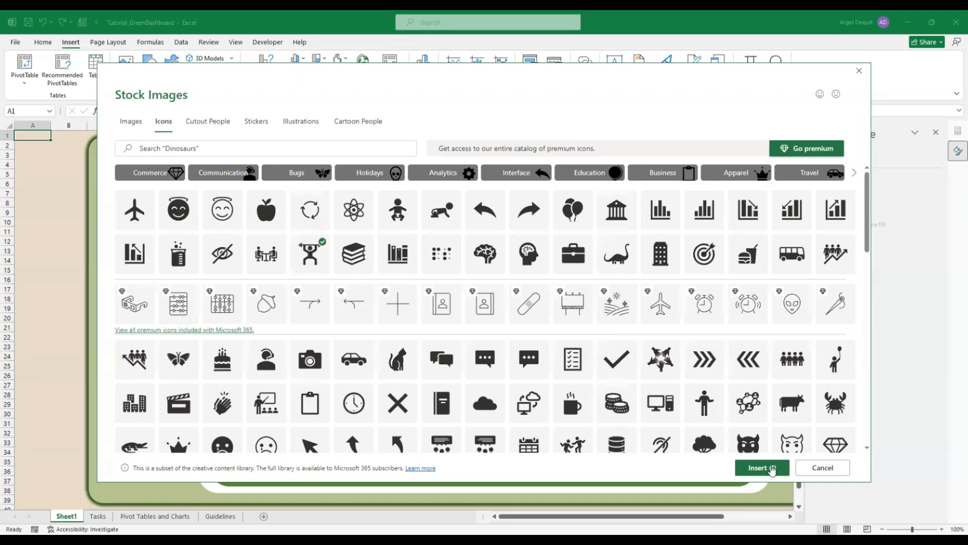
left_click(761, 468)
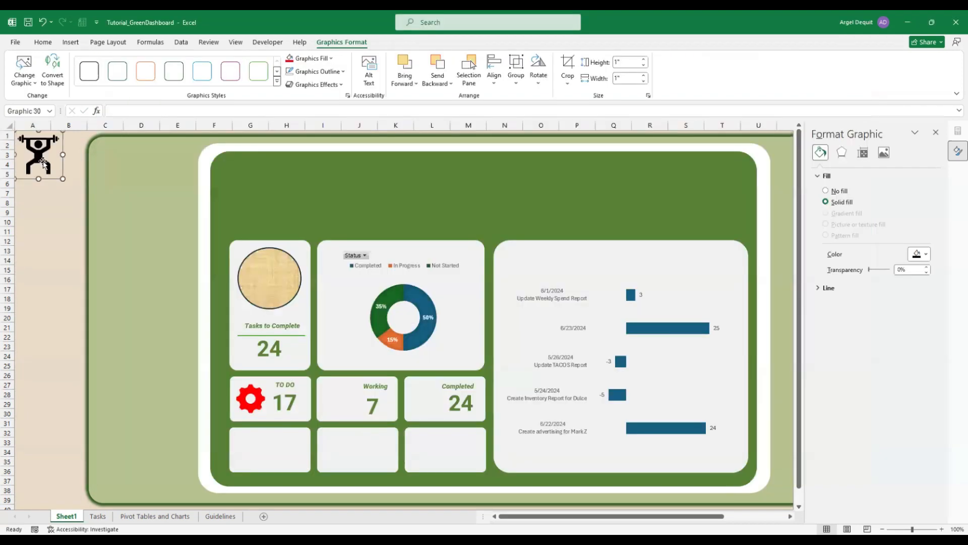
Place the weightlifter icon on the Working card and fill it orange
left_click_drag(43, 163, 342, 393)
left_click(44, 42)
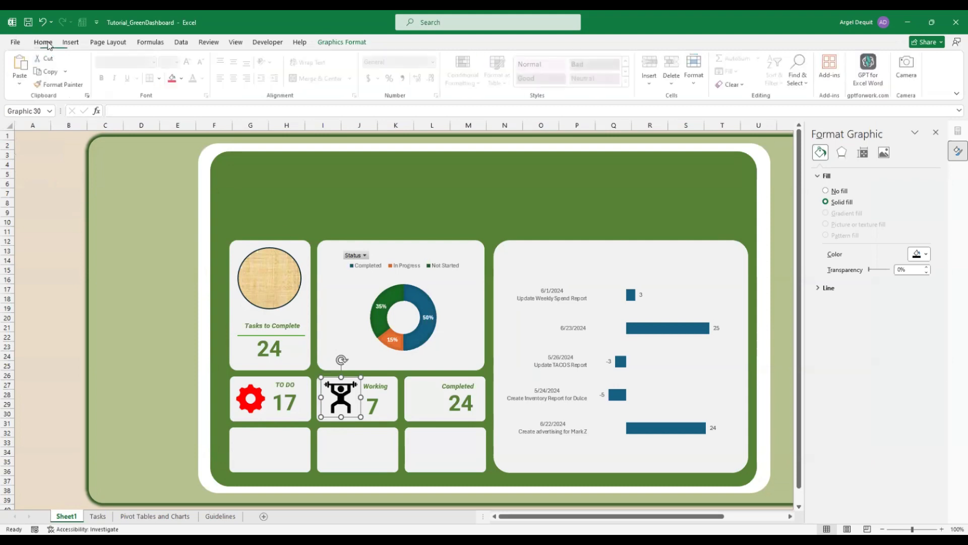
left_click(183, 80)
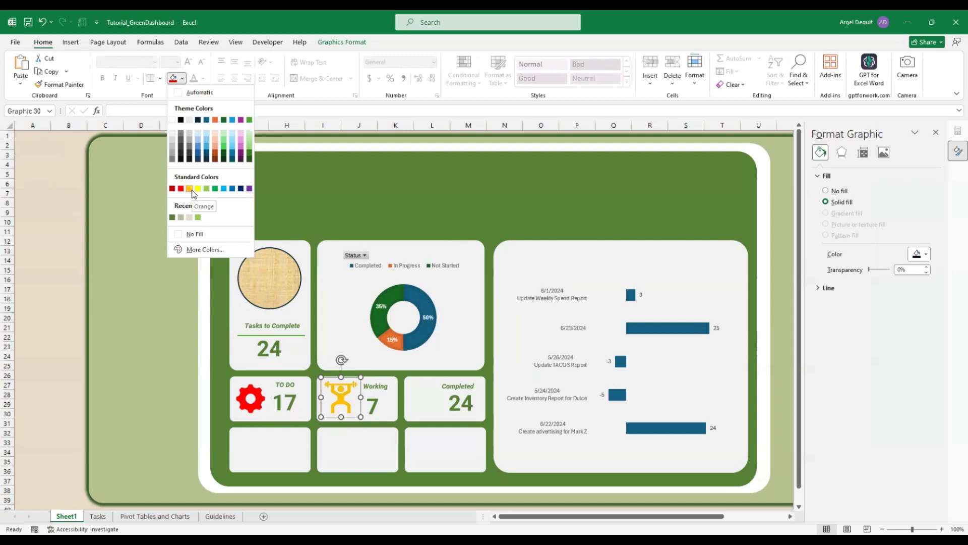
left_click(190, 190)
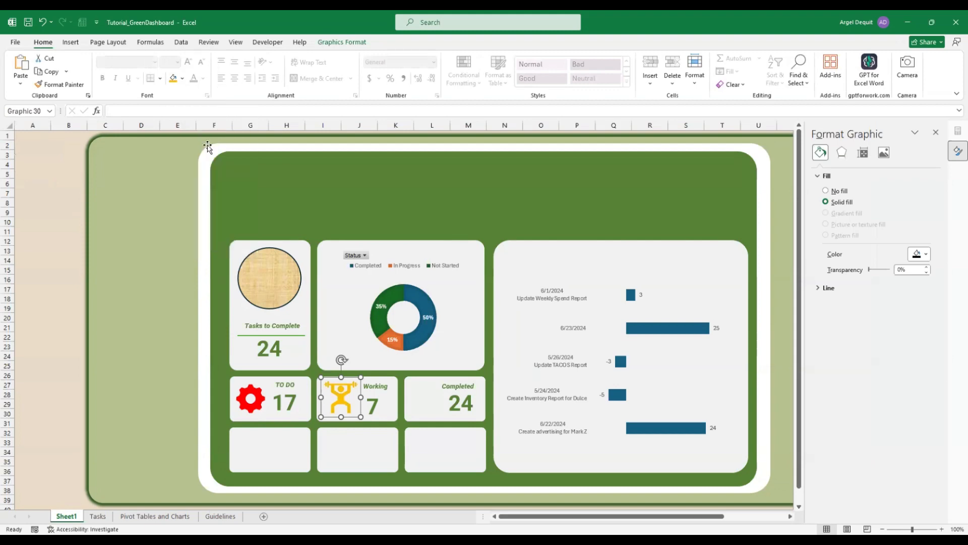
Nudge the weightlifter icon slightly left within the Working card and deselect it
left_click(183, 79)
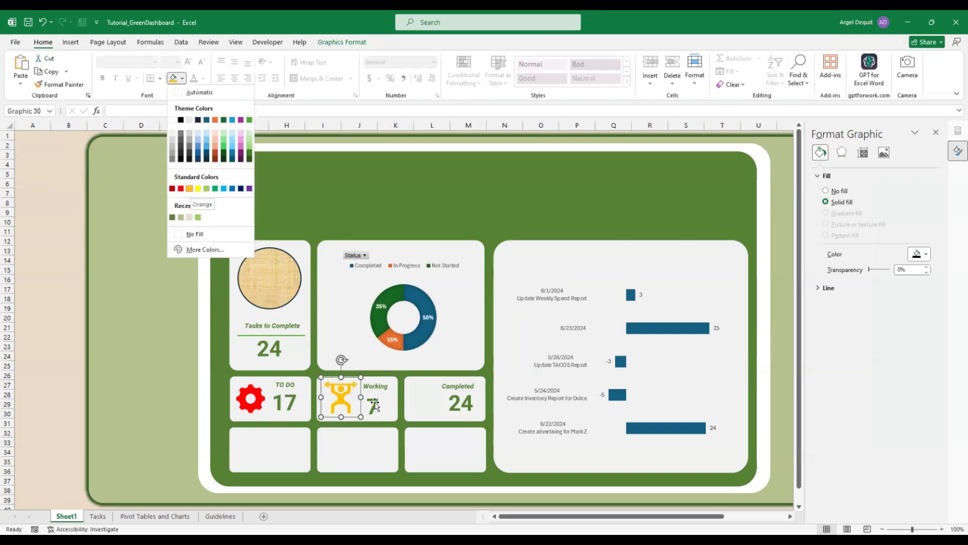
left_click(342, 395)
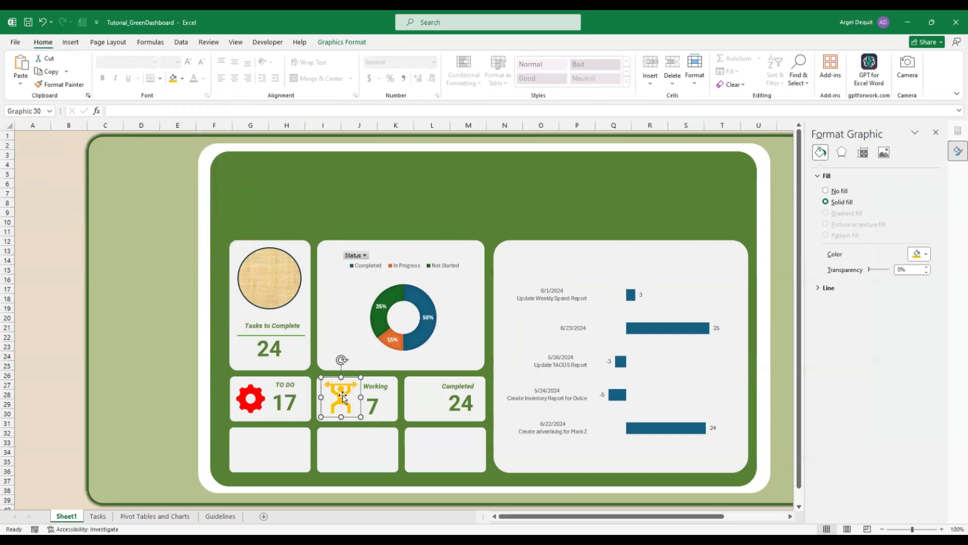
left_click_drag(344, 396, 342, 395)
left_click(341, 396)
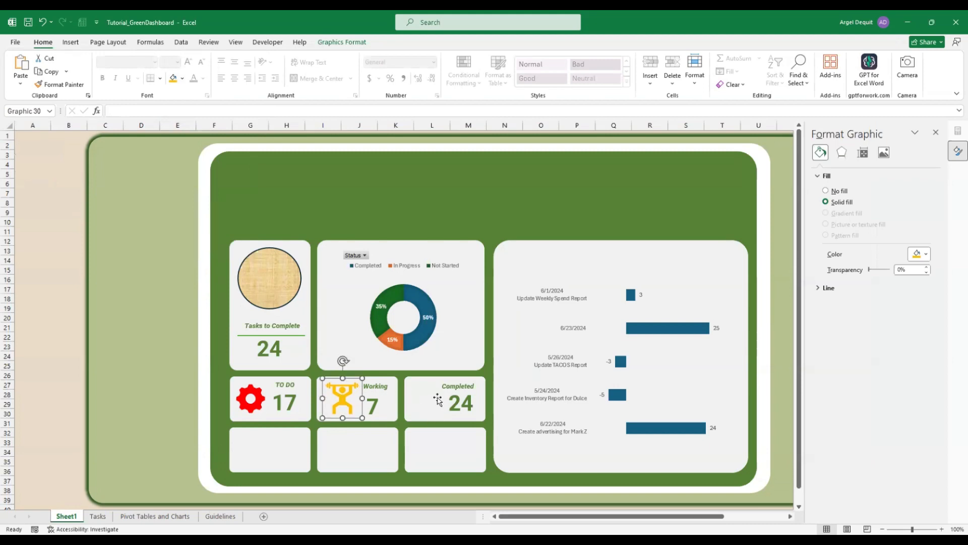
left_click(30, 134)
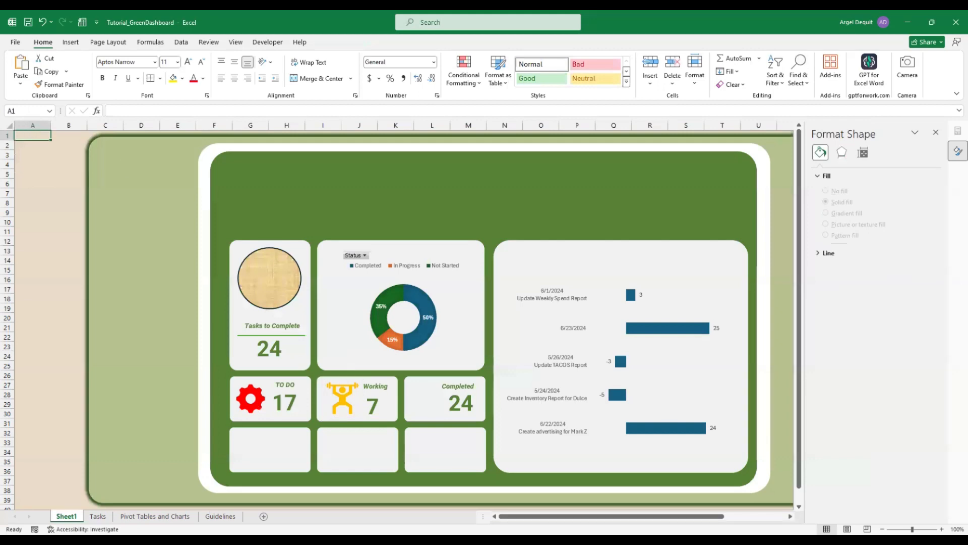
key("alt+Tab")
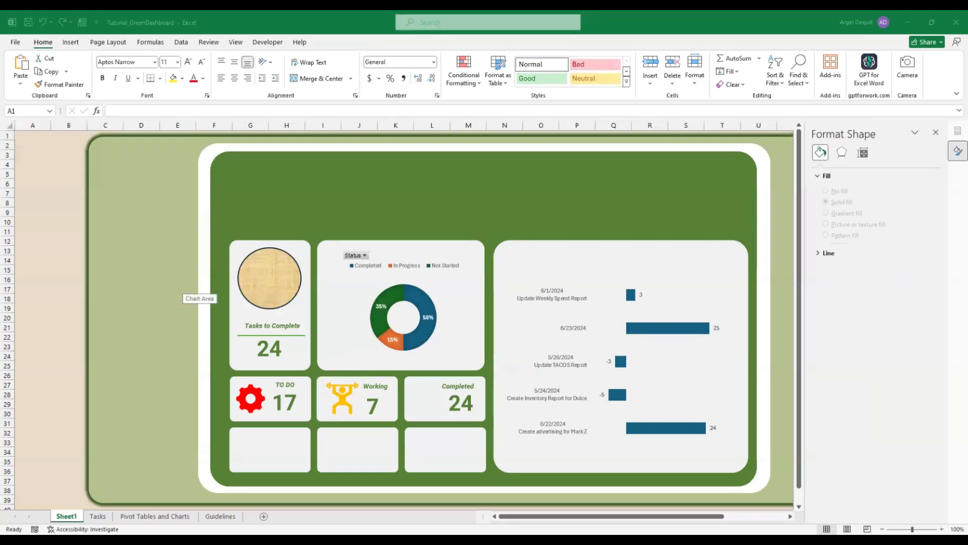
key("alt+Tab")
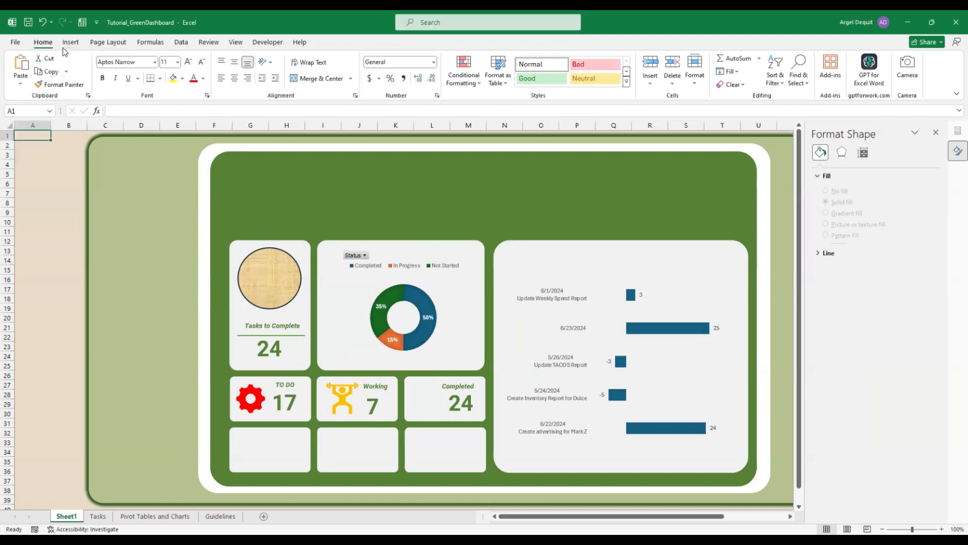
left_click(71, 42)
Insert the clapping-hands stock icon and move it into the Completed card
left_click(173, 71)
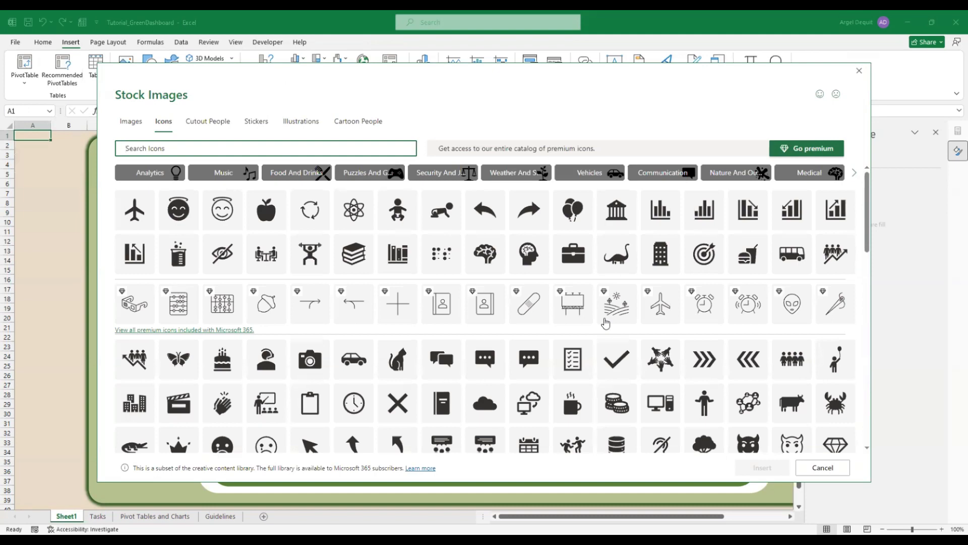
scroll(605, 323, "down", 2)
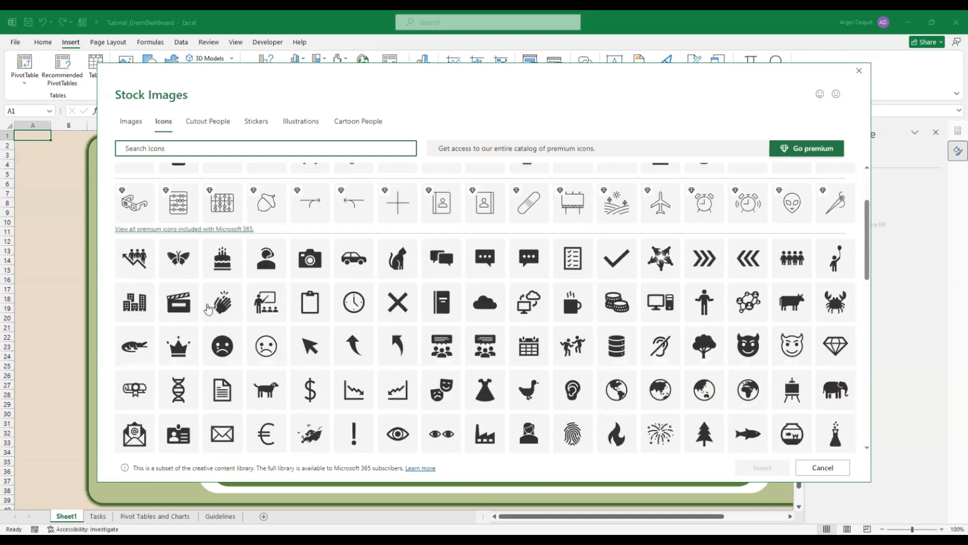
left_click(233, 308)
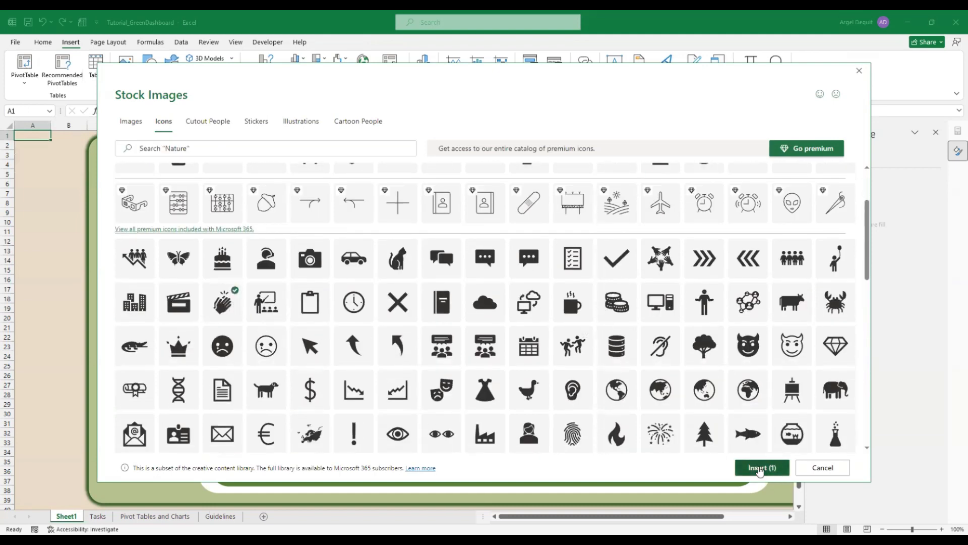
left_click(759, 468)
left_click_drag(115, 218, 424, 398)
Fill the clapping-hands icon green and deselect it
left_click(44, 43)
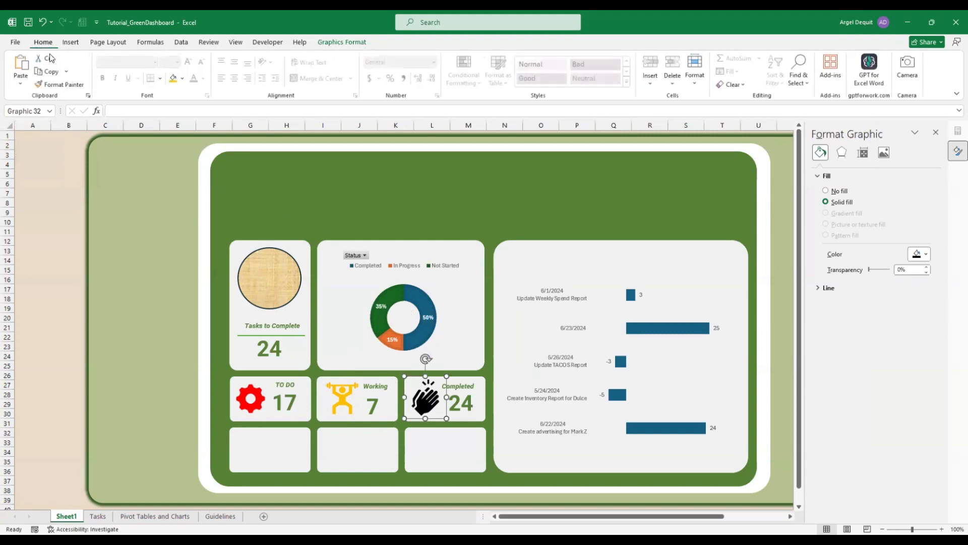
left_click(182, 78)
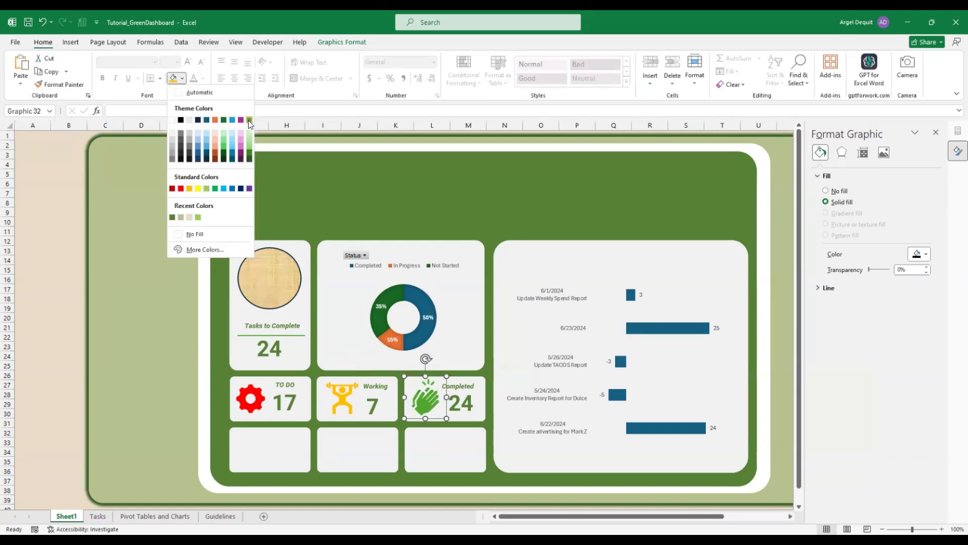
left_click(249, 121)
left_click(30, 135)
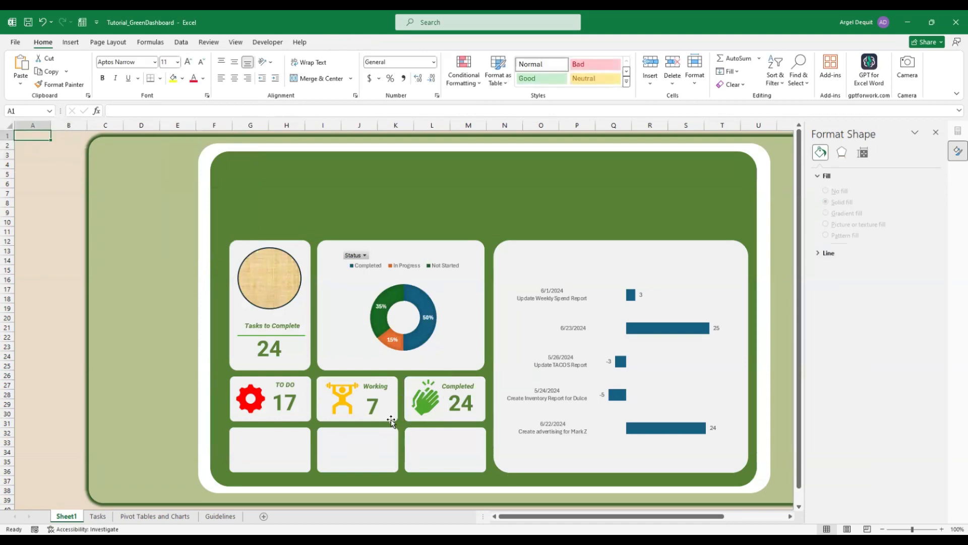
Deselect the dashboard cards and switch to the Pivot Tables and Charts sheet
left_click(272, 443)
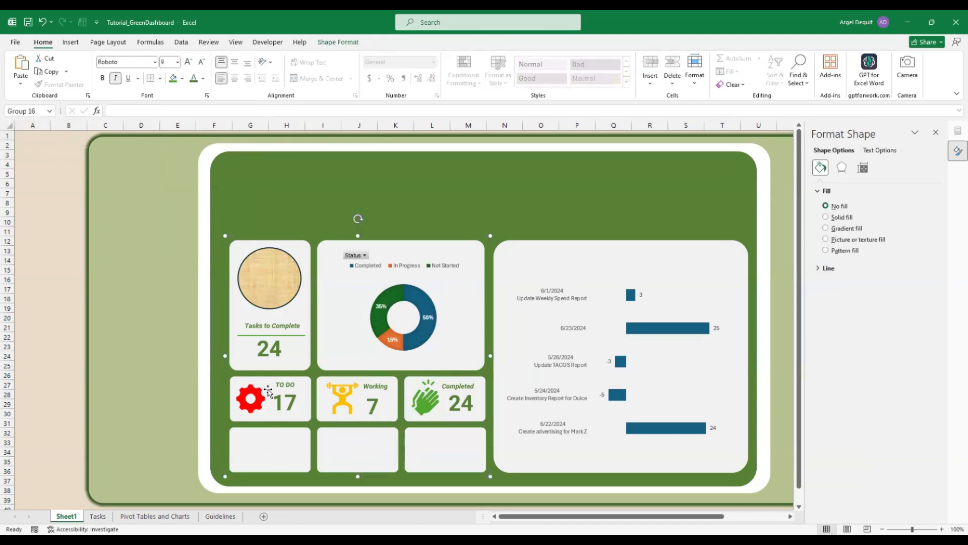
left_click(48, 138)
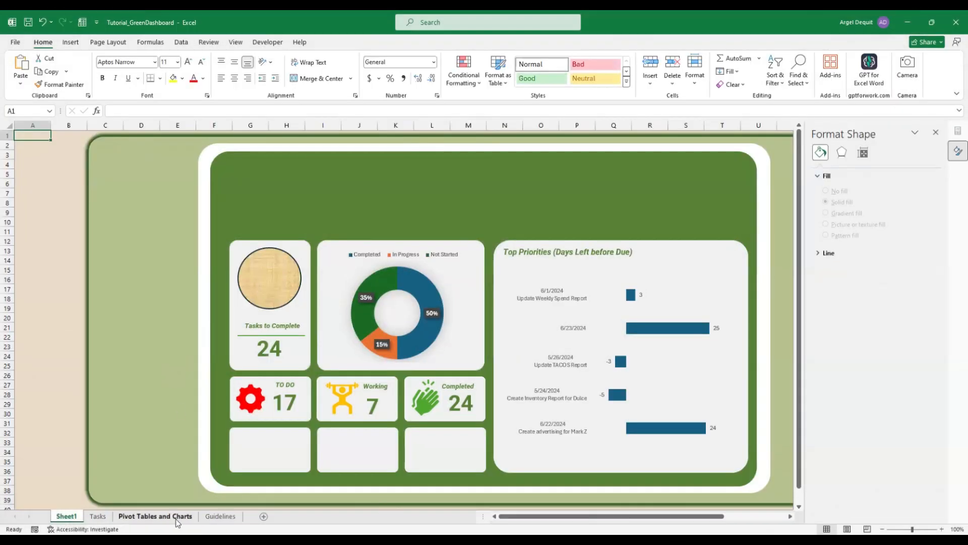
left_click(177, 518)
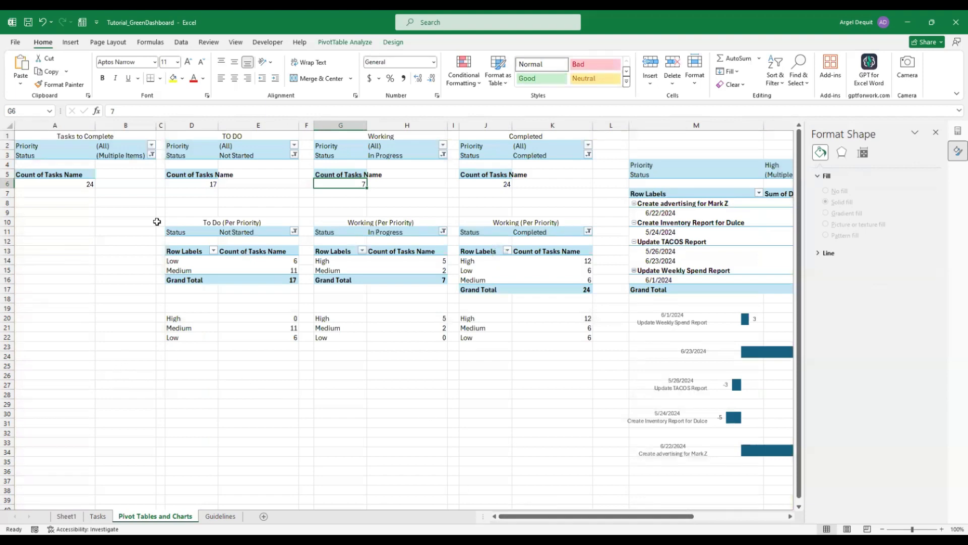
From a cell in the Tasks to Complete pivot, start a slicer and tick Client Name
left_click(69, 155)
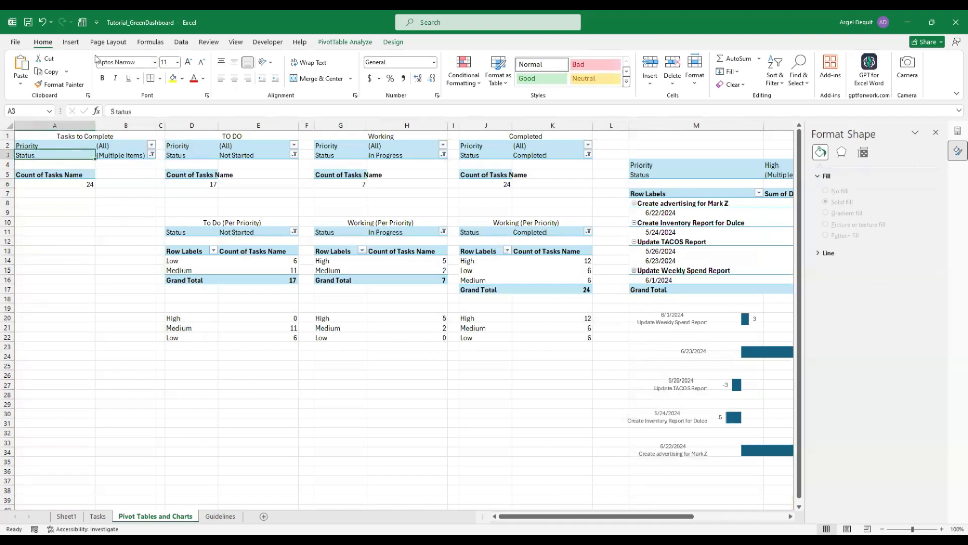
left_click(70, 42)
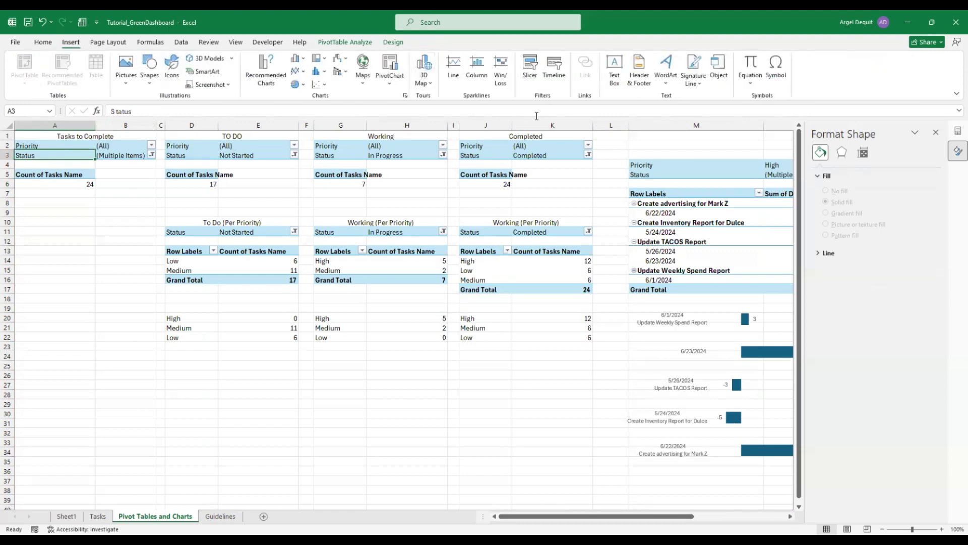
left_click(529, 68)
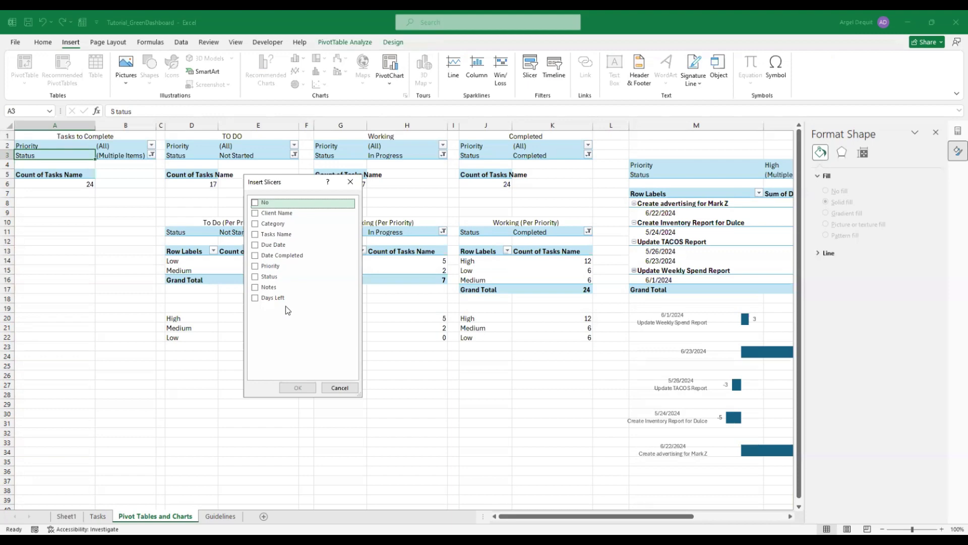
left_click(256, 215)
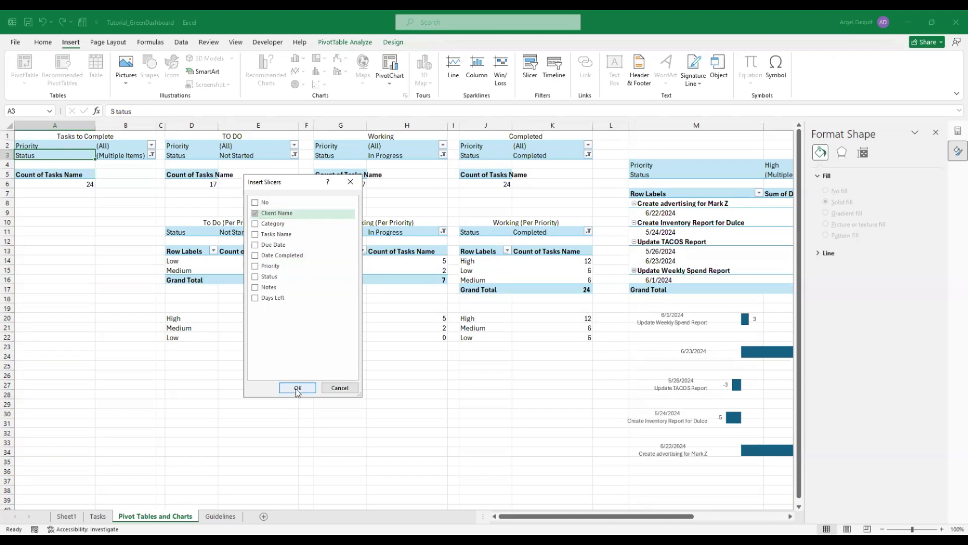
Position the Client Name slicer beside the tables and shrink it to fit three clients
left_click_drag(294, 371, 89, 328)
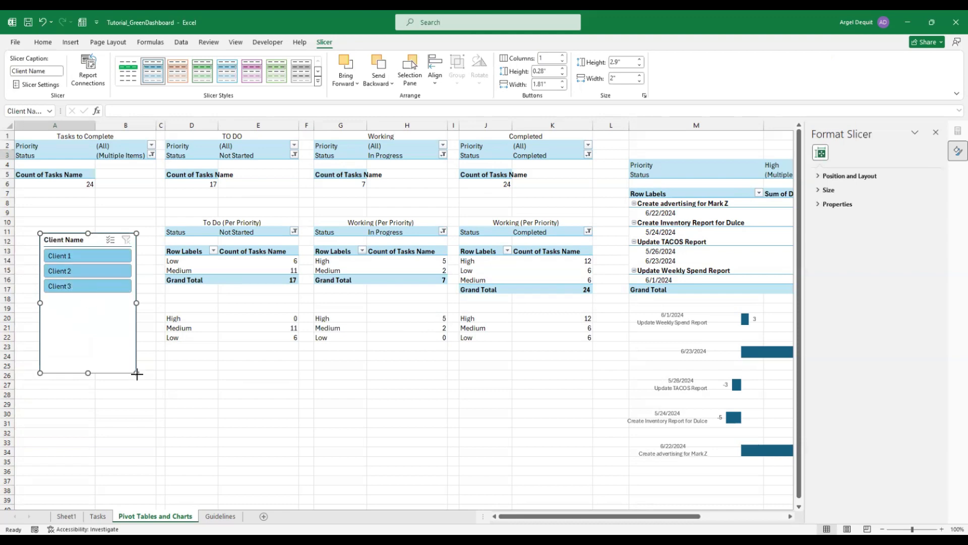
left_click_drag(136, 373, 142, 301)
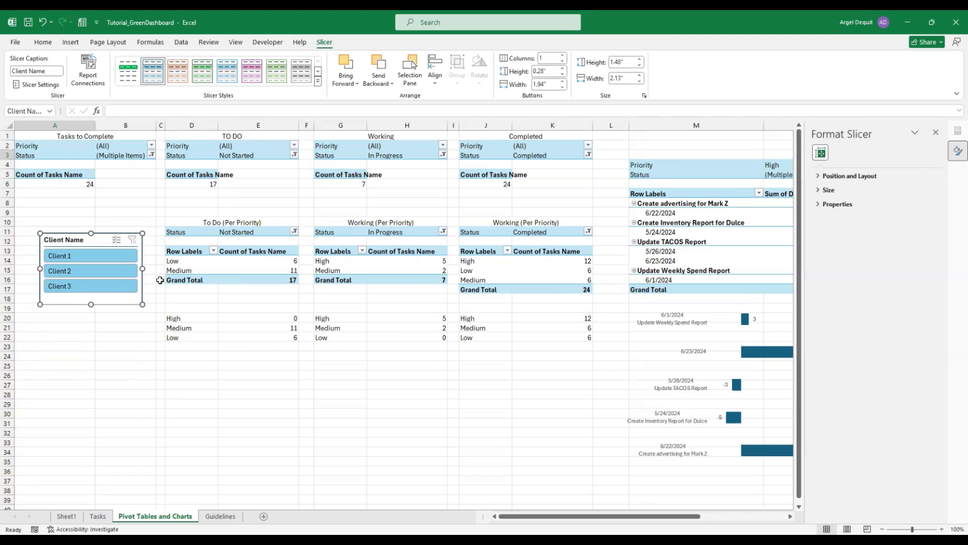
left_click_drag(95, 247, 85, 249)
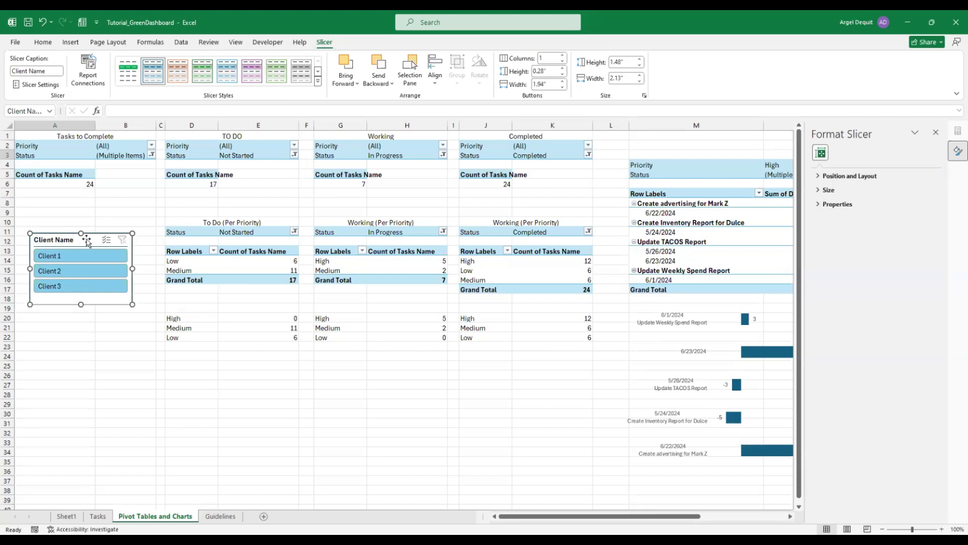
Apply the dark green slicer style to the Client Name slicer
left_click(318, 82)
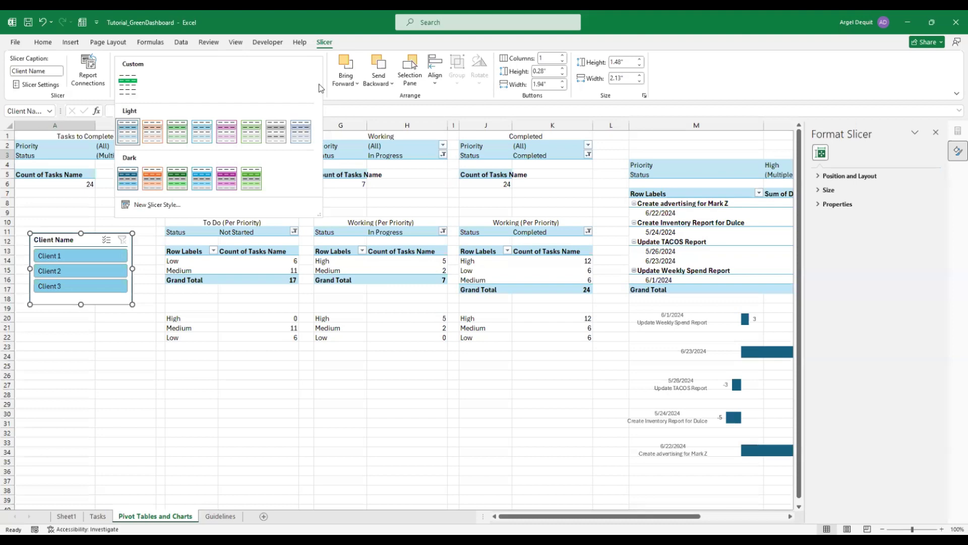
left_click(253, 185)
left_click(81, 335)
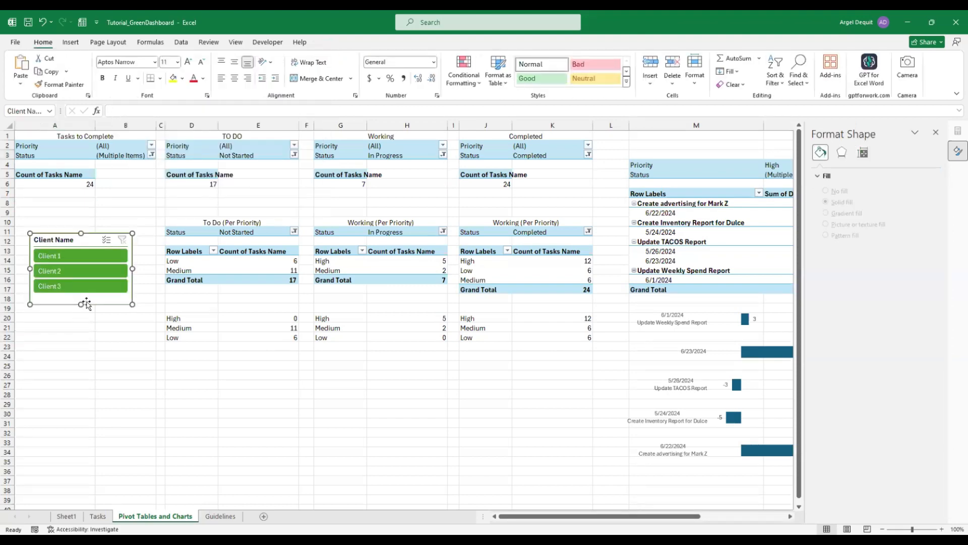
left_click(85, 304)
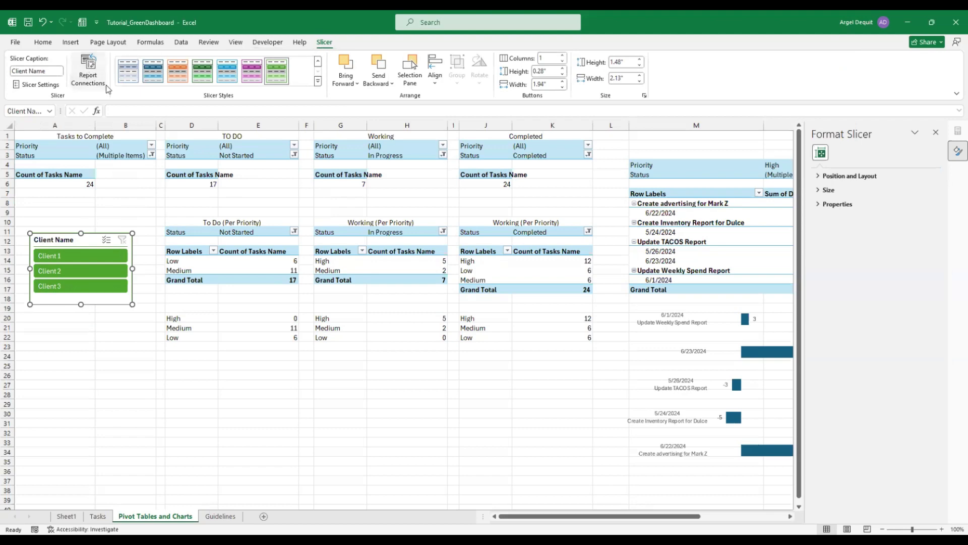
In the slicer's Report Connections list, connect PivotTable1 to the Client Name slicer
left_click(88, 74)
scroll(385, 316, "down", 5)
left_click_drag(385, 306, 384, 283)
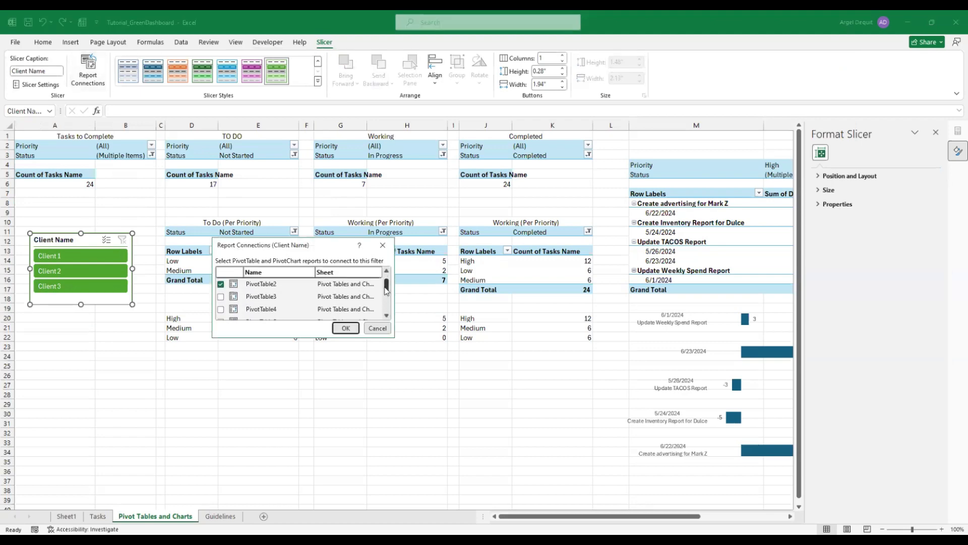
scroll(287, 310, "down", 3)
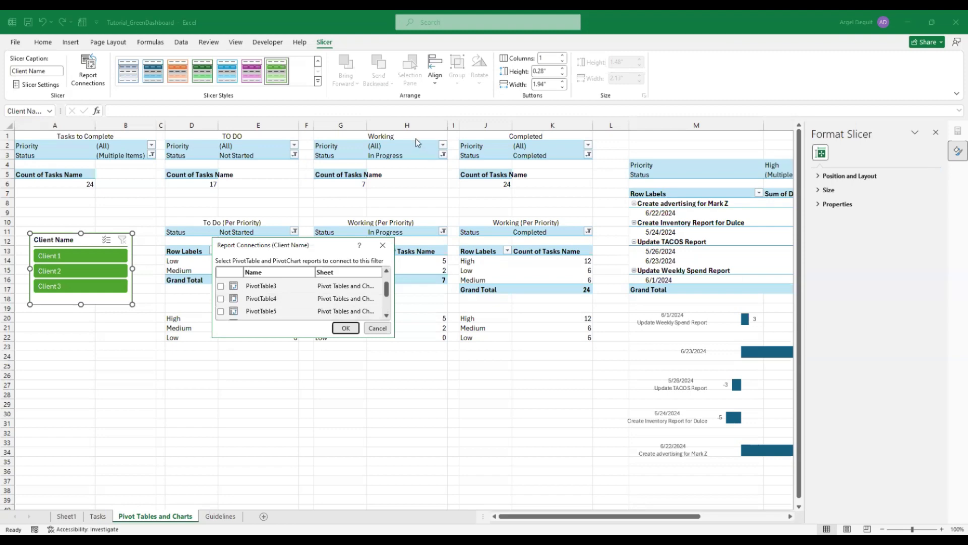
scroll(286, 301, "up", 1)
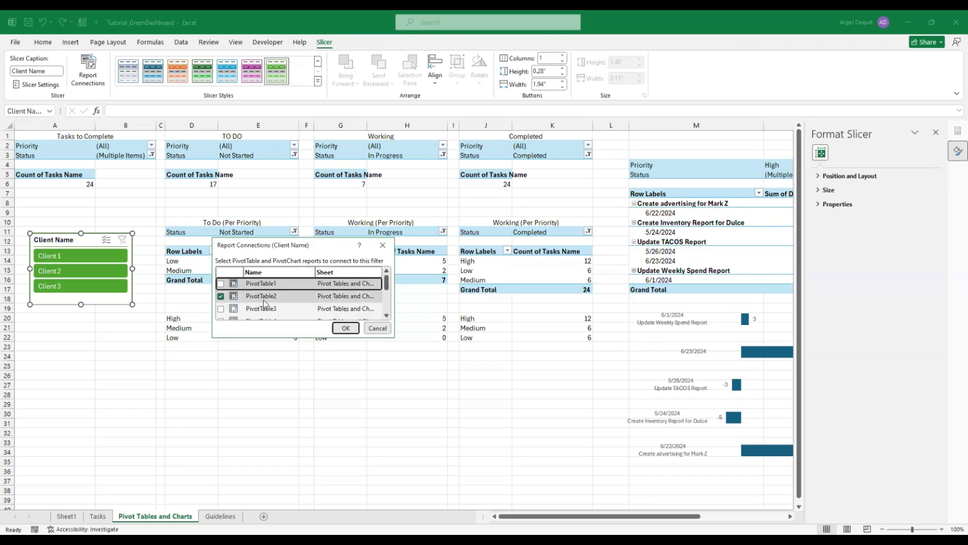
left_click(220, 284)
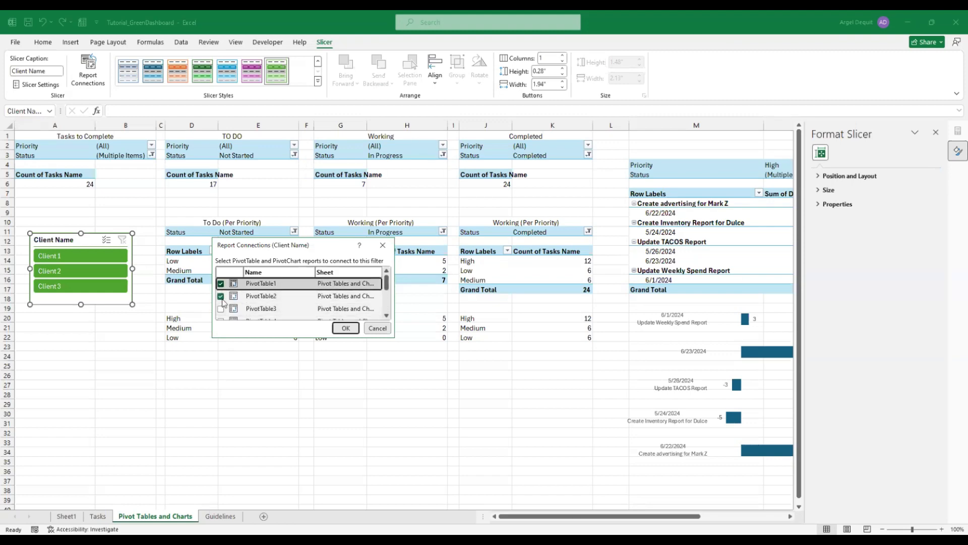
Also connect PivotTable5, 6, 7, 8 and 9, then confirm the connections
scroll(222, 288, "down", 3)
left_click(221, 286)
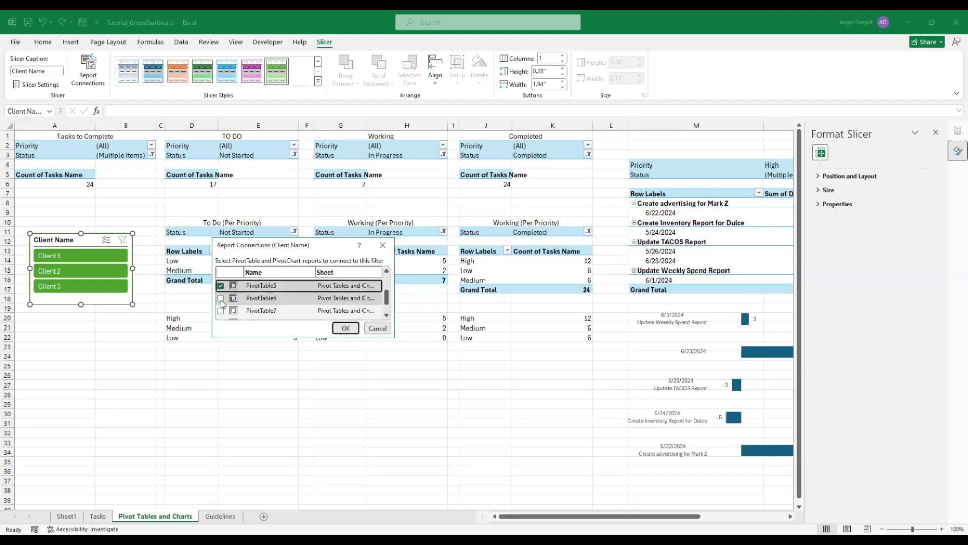
left_click(221, 299)
left_click(221, 311)
scroll(221, 308, "down", 2)
left_click(221, 301)
left_click(220, 313)
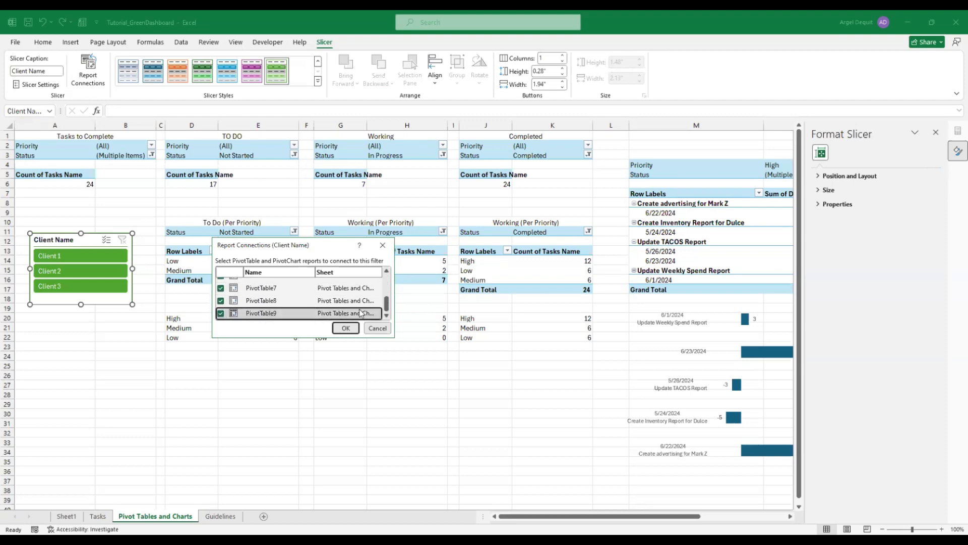
left_click(346, 328)
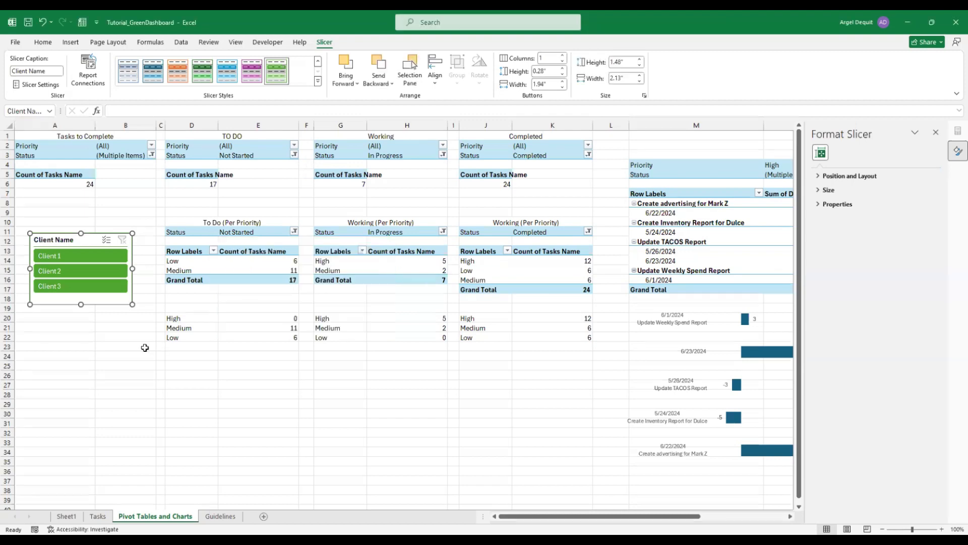
Test the Client Name slicer by filtering the pivots to Client 1, Client 2, then Client 3
left_click(134, 336)
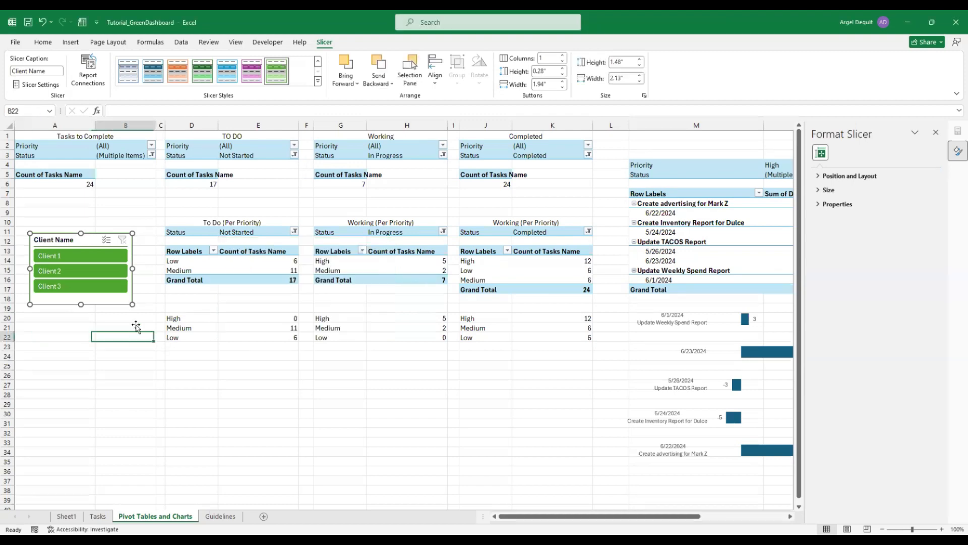
left_click(72, 262)
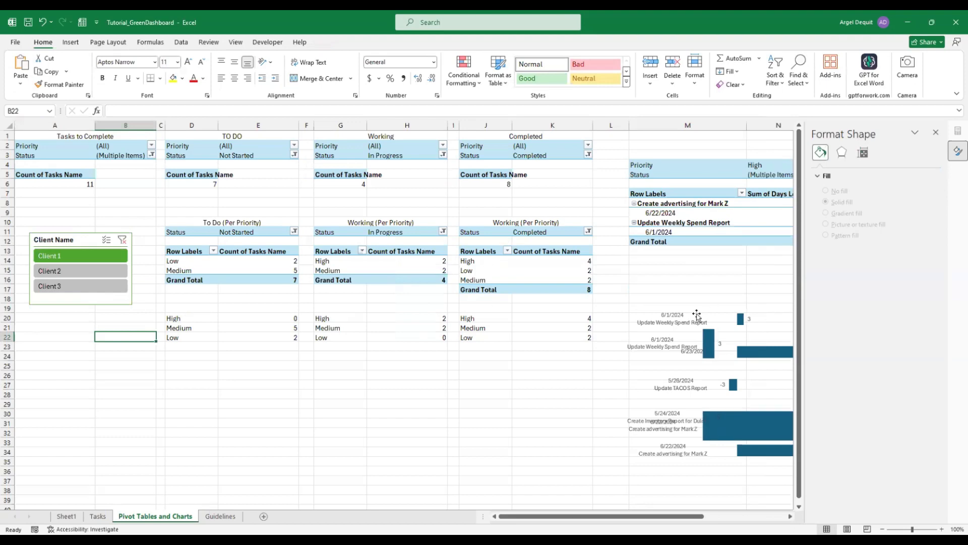
left_click_drag(606, 516, 644, 516)
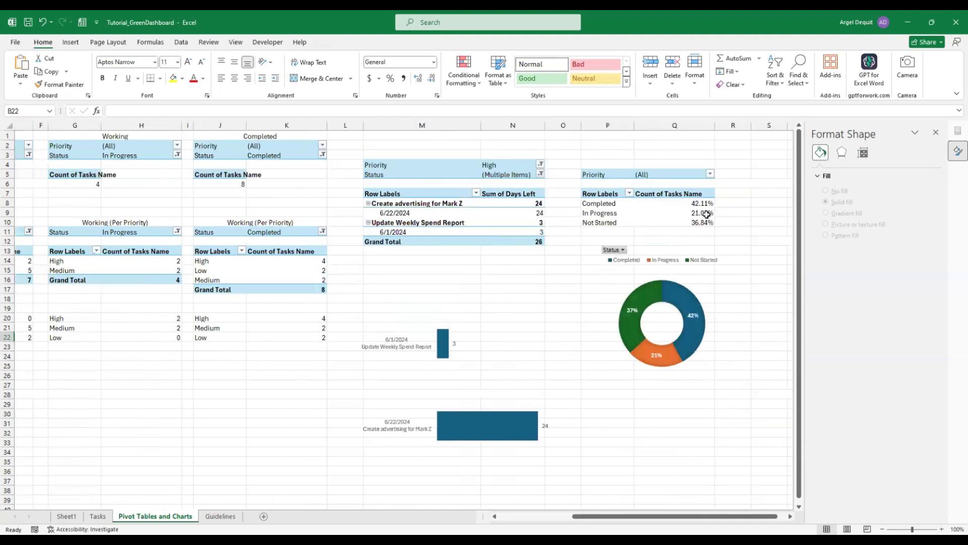
left_click(619, 283)
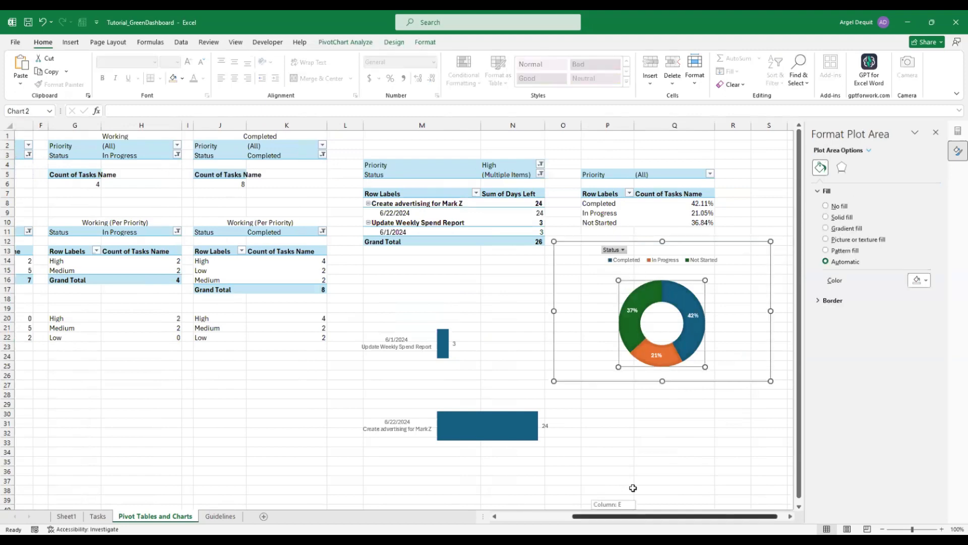
scroll(633, 487, "left", 3)
left_click(91, 267)
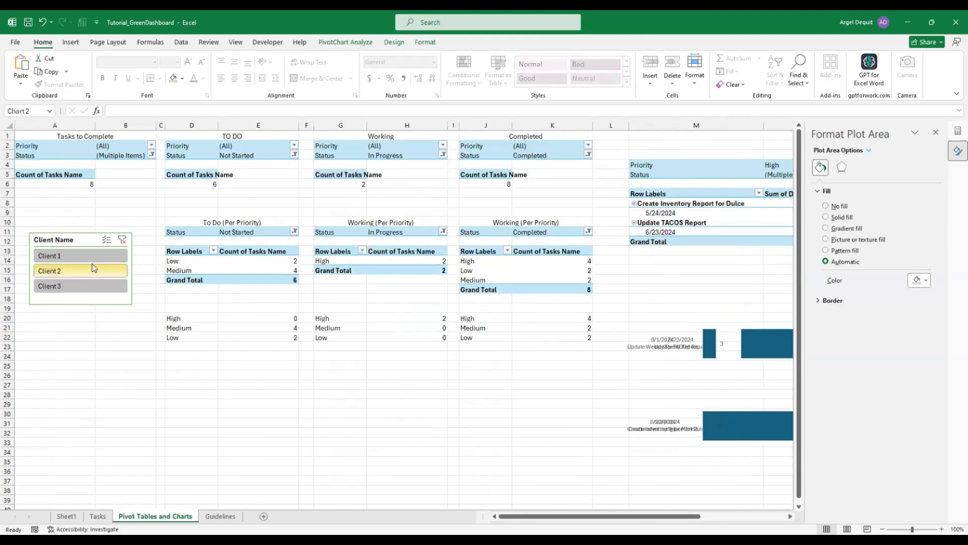
left_click(89, 286)
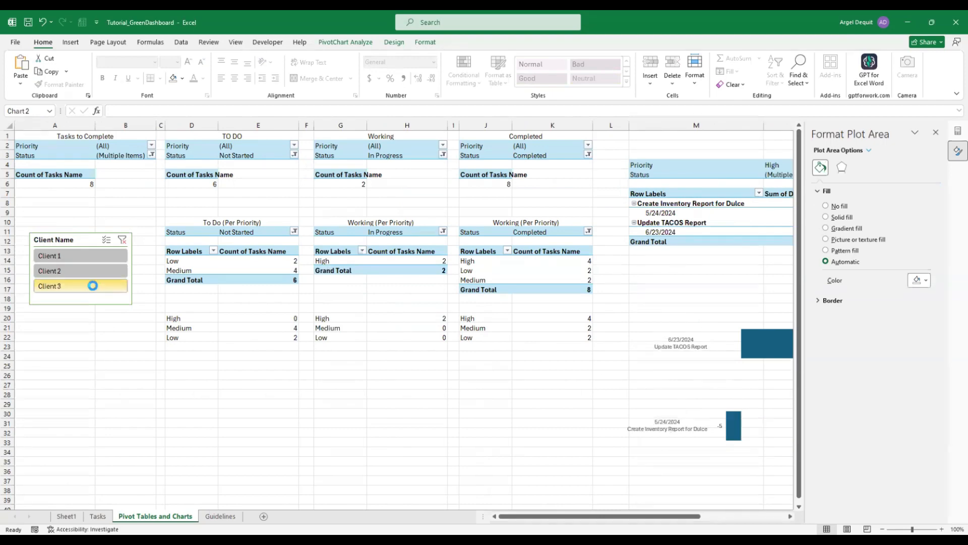
Clear the client filter and remove the Client Name slicer from the pivot sheet
left_click(121, 240)
left_click(90, 241)
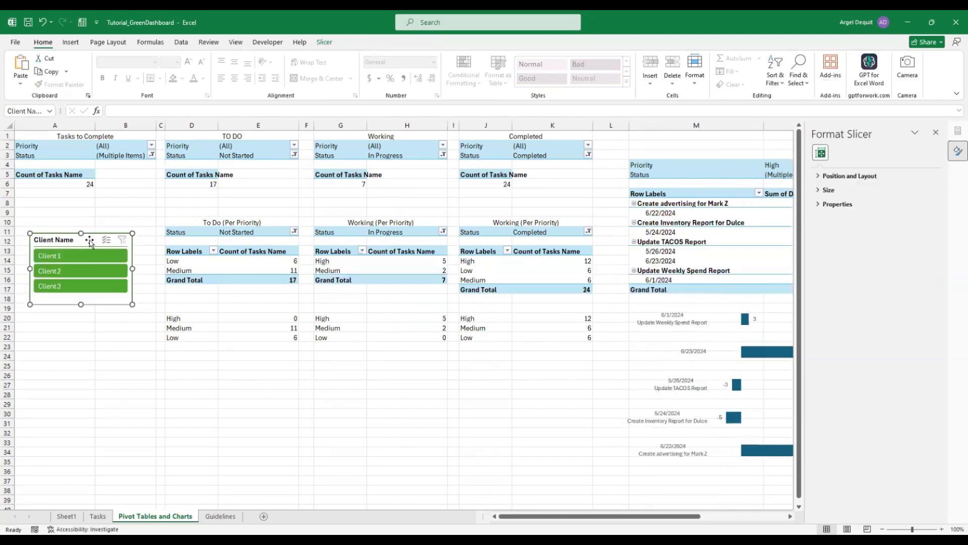
key("Delete")
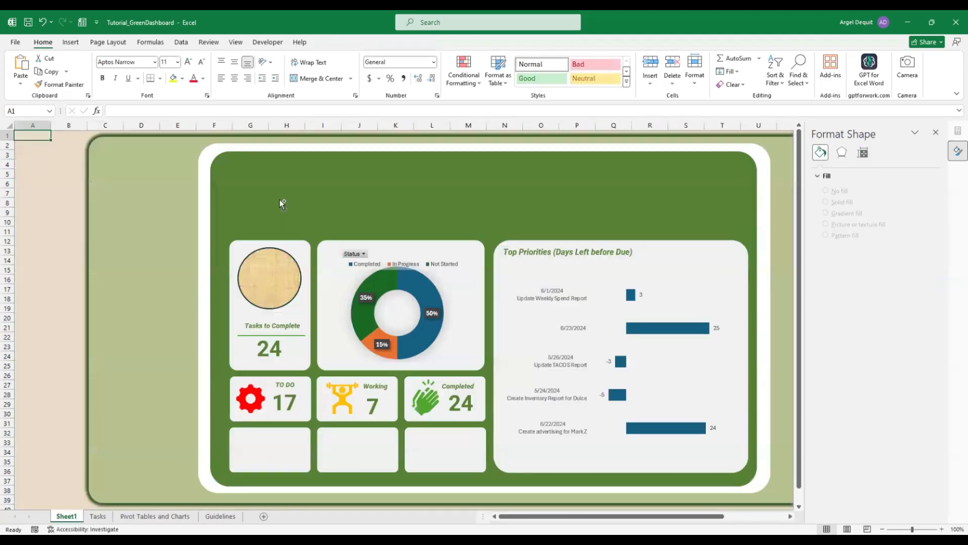
On Sheet1, move the Client Name slicer into the left margin and apply the custom Green style
left_click(279, 199)
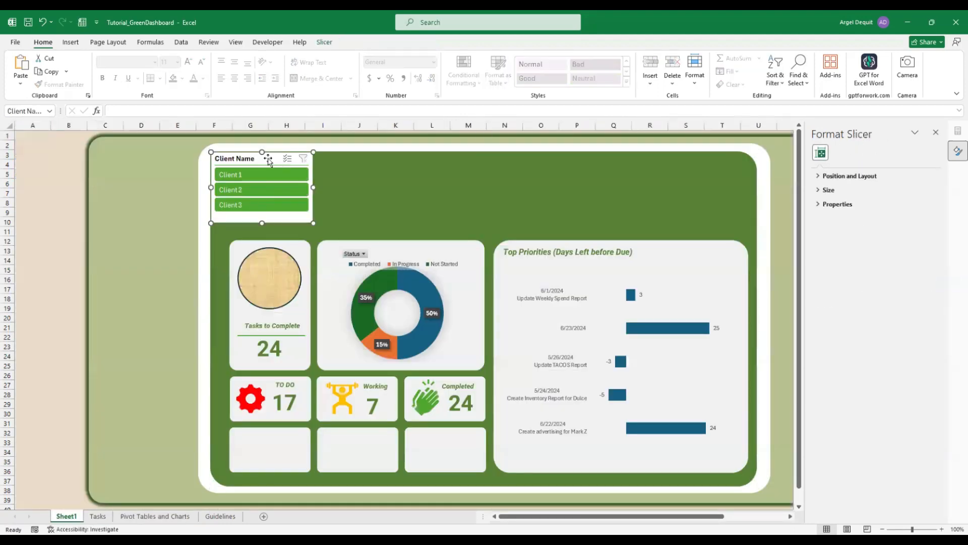
left_click_drag(272, 158, 154, 202)
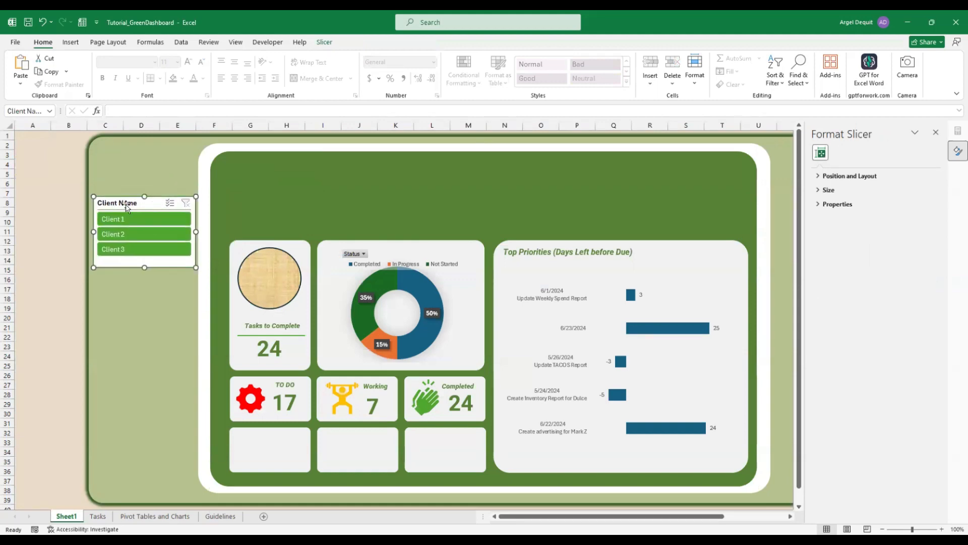
left_click(326, 43)
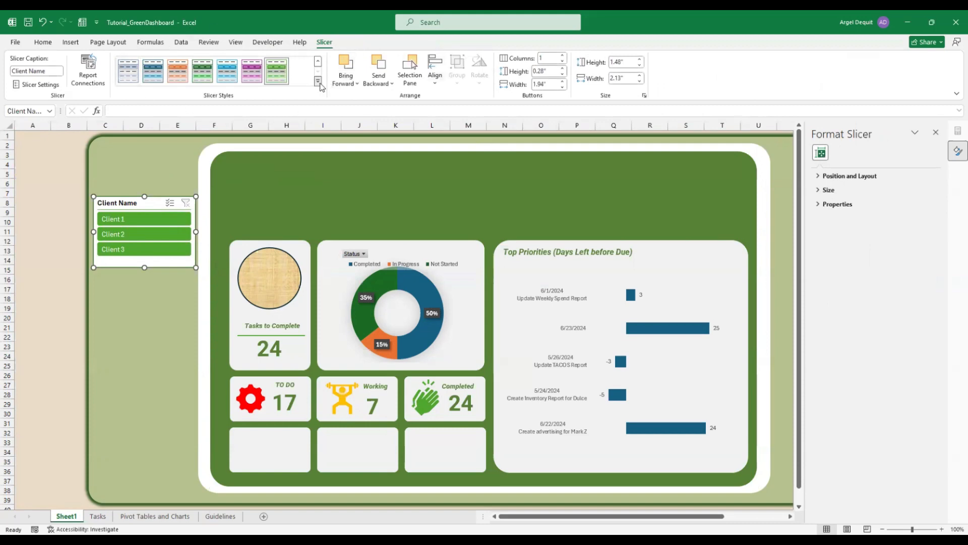
left_click(318, 81)
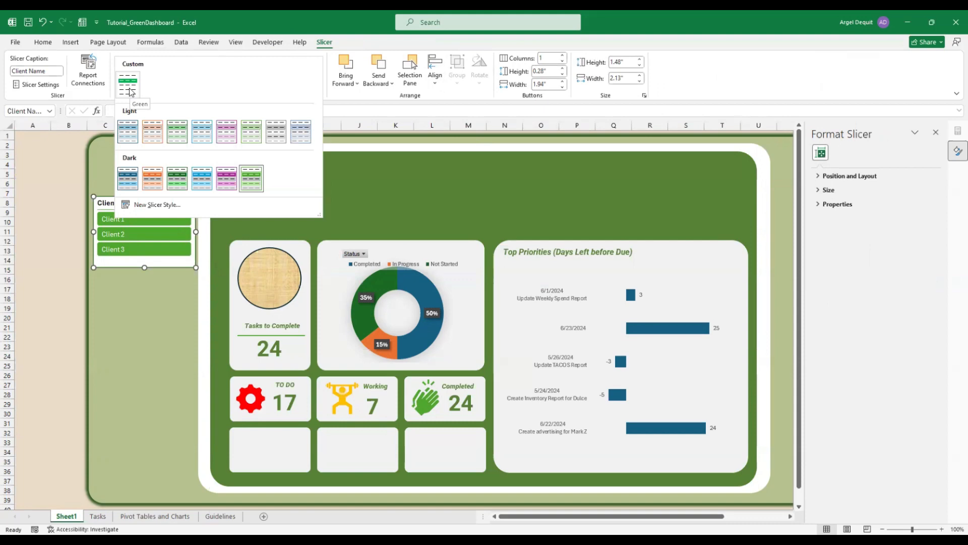
left_click(129, 87)
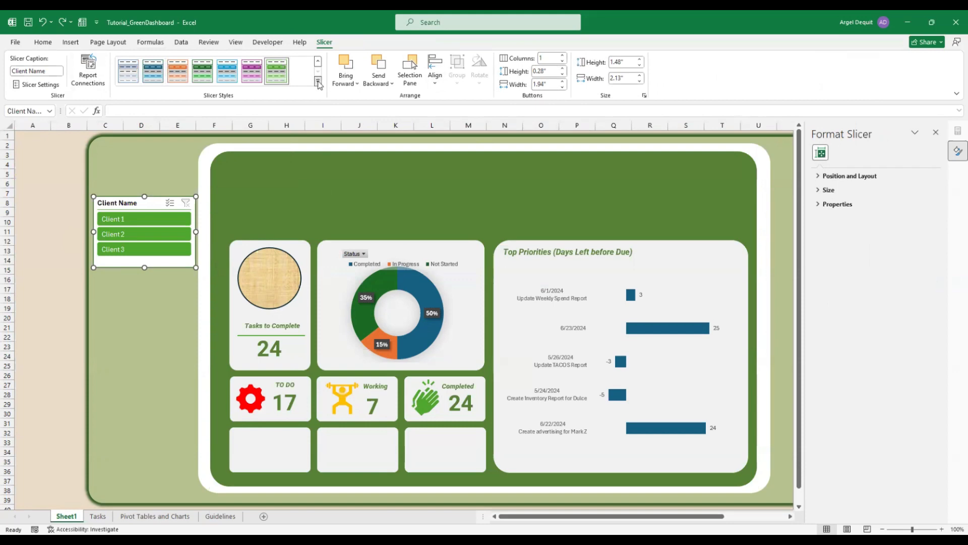
Reselect the Client Name slicer and reopen the Slicer Styles gallery
left_click(318, 81)
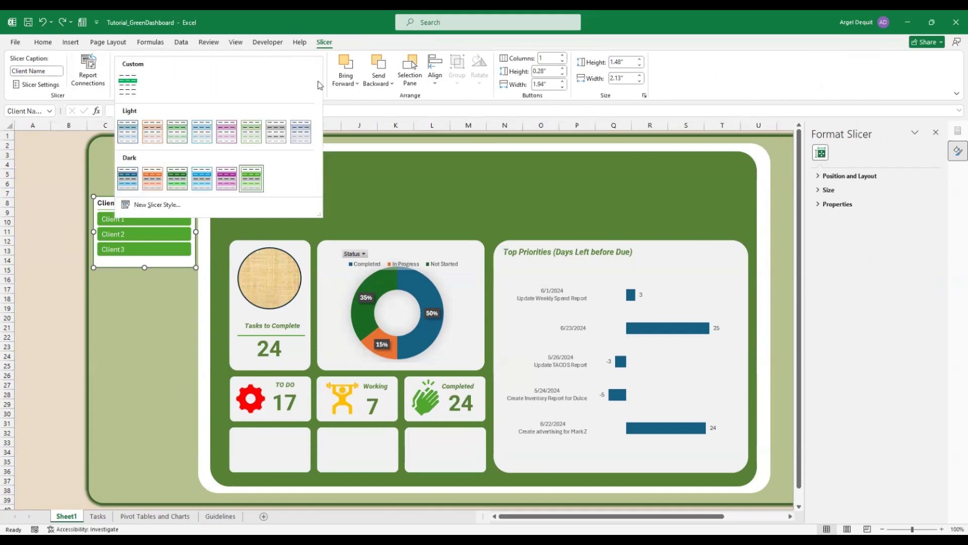
left_click(370, 175)
left_click(132, 180)
left_click(150, 203)
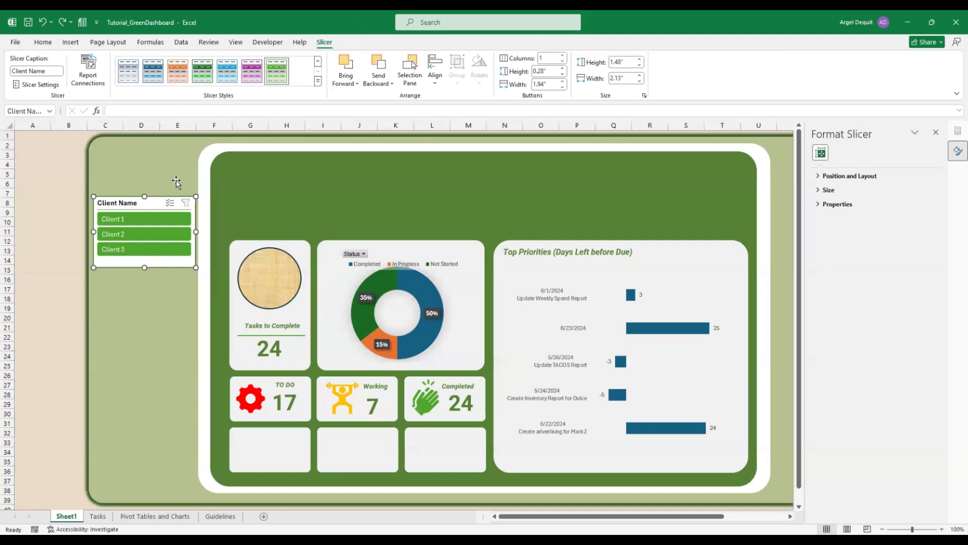
left_click(318, 82)
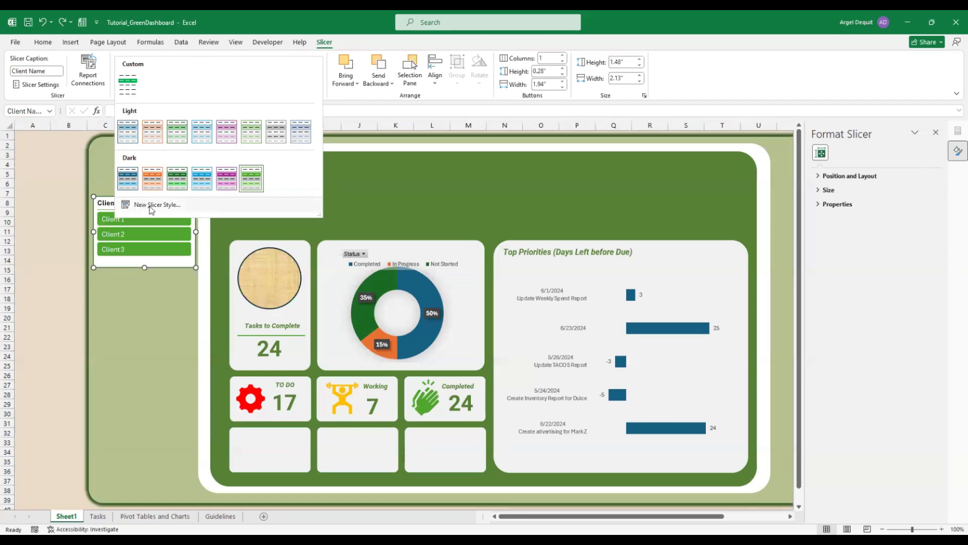
left_click(157, 204)
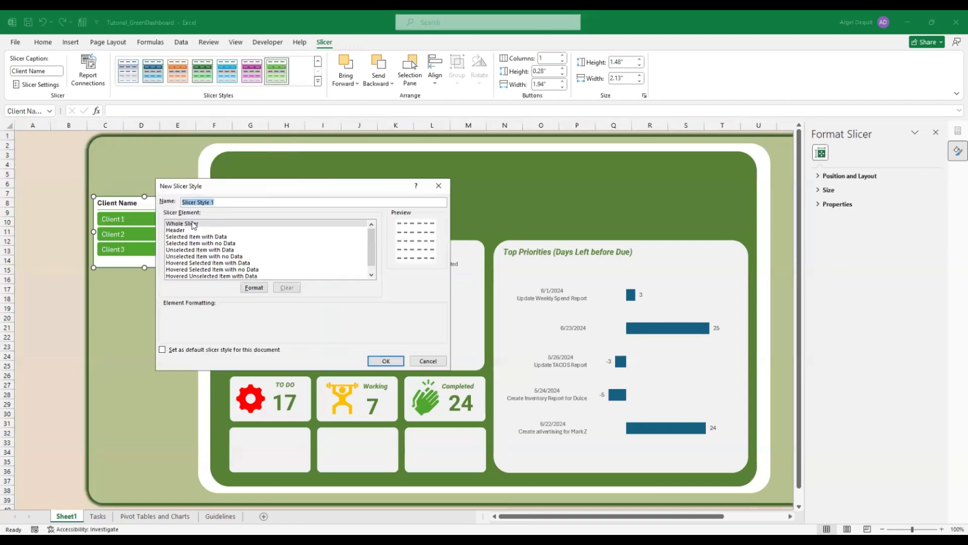
left_click(196, 224)
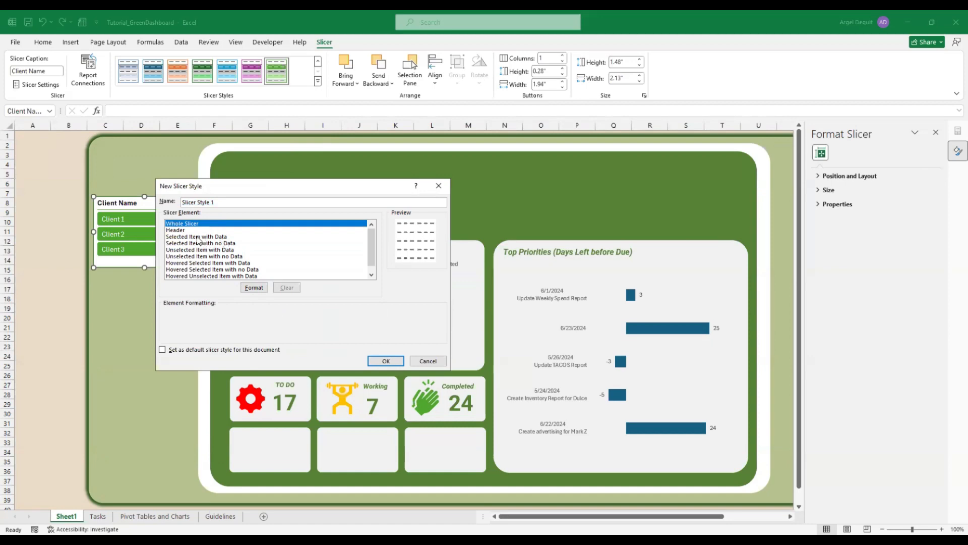
left_click(197, 241)
left_click(194, 225)
left_click(424, 361)
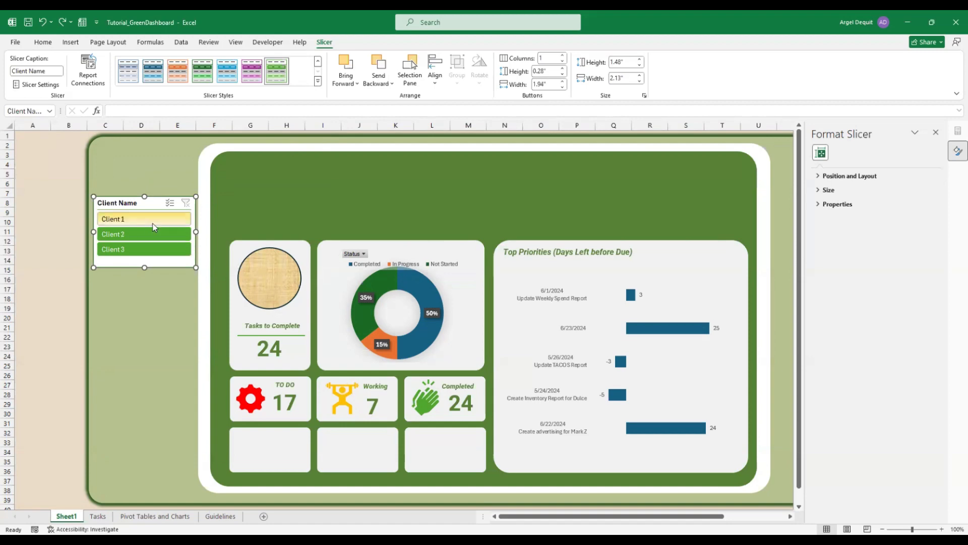
Filter the dashboard to Client 1, then shrink the donut plot area slightly and nudge it right
left_click(139, 219)
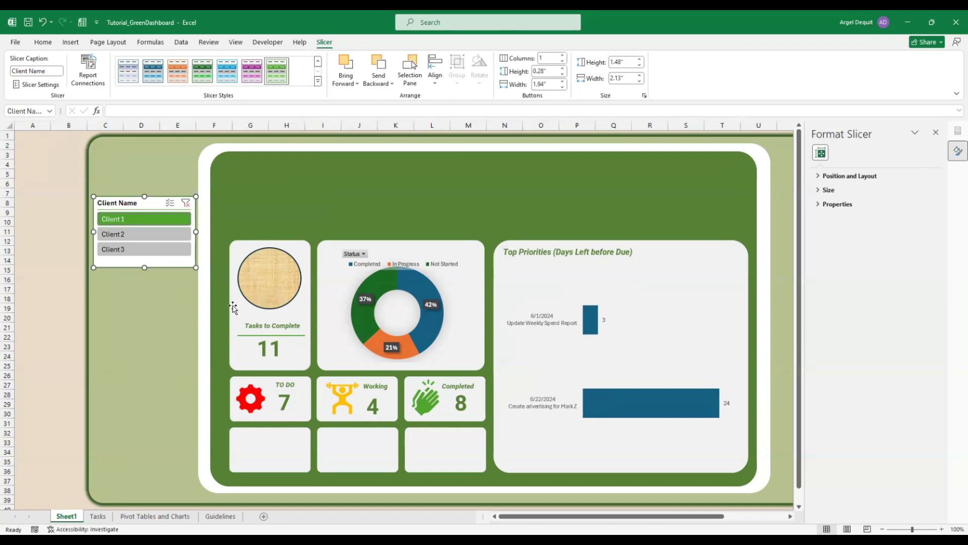
left_click(397, 325)
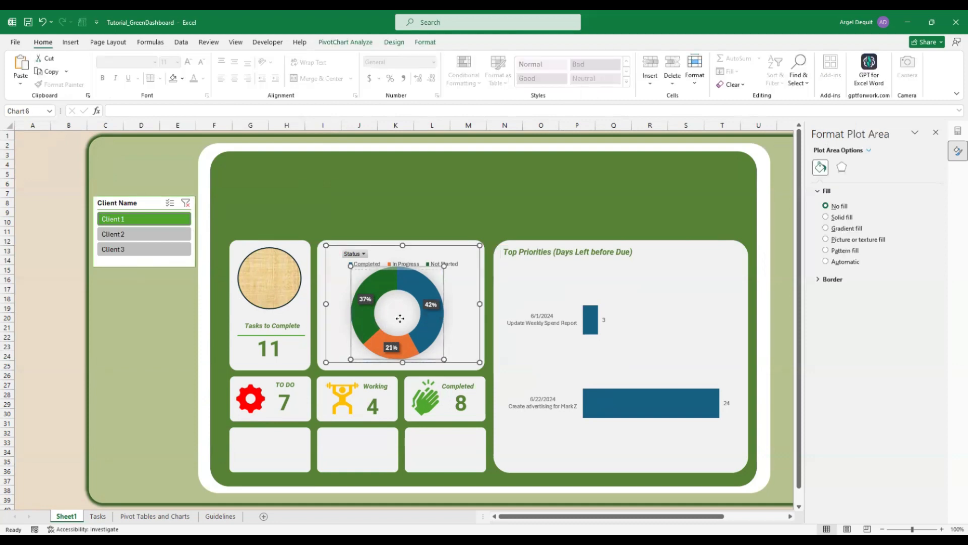
left_click_drag(444, 269, 443, 269)
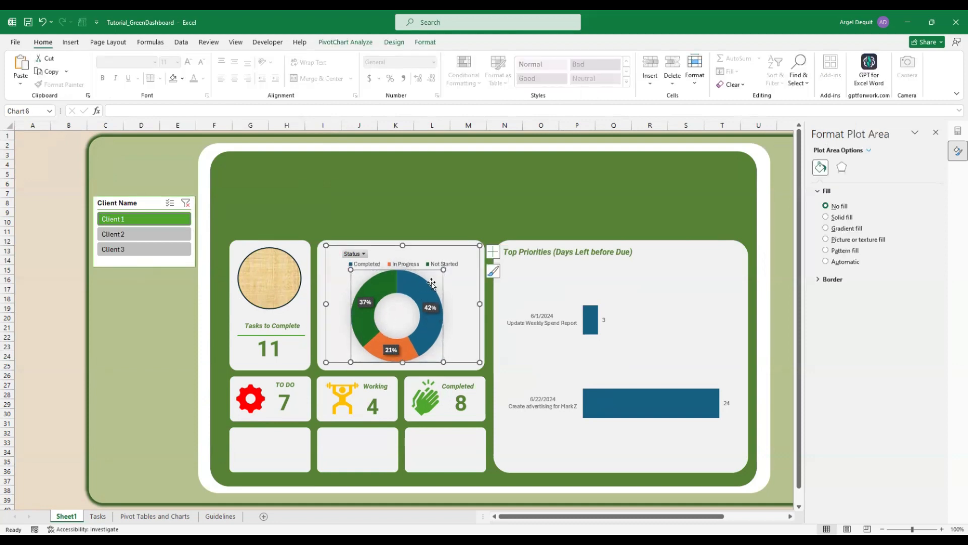
left_click_drag(401, 309, 405, 309)
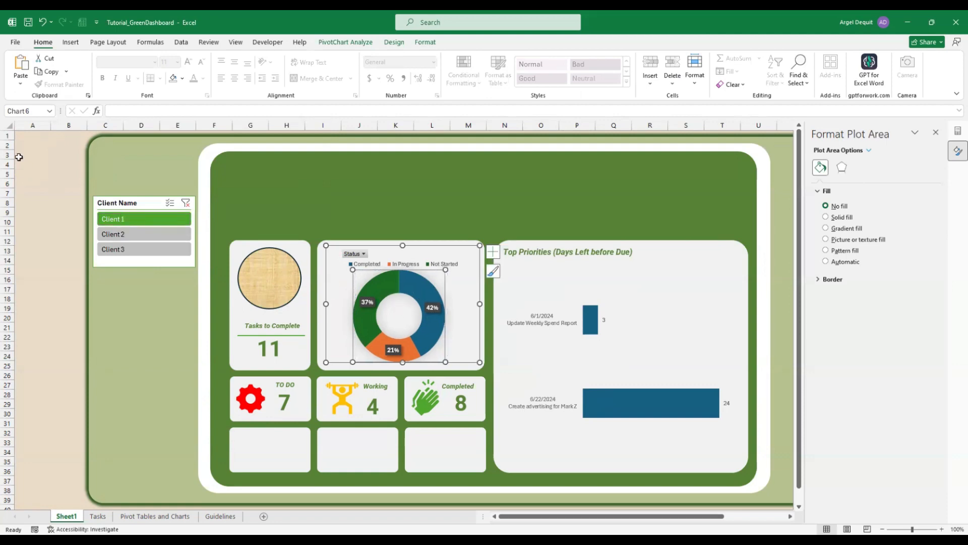
left_click(23, 135)
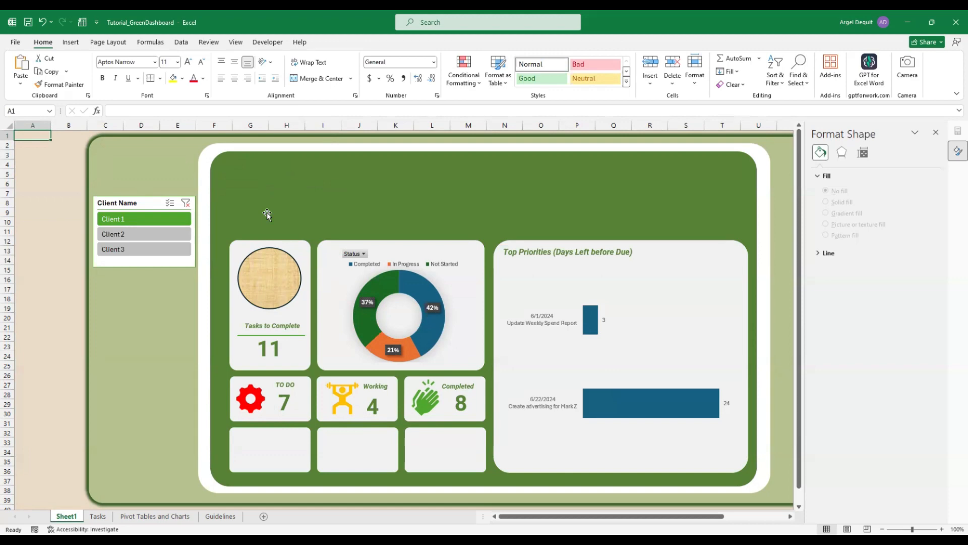
Clear the client filter and go to the Pivot Tables and Charts sheet
left_click(186, 203)
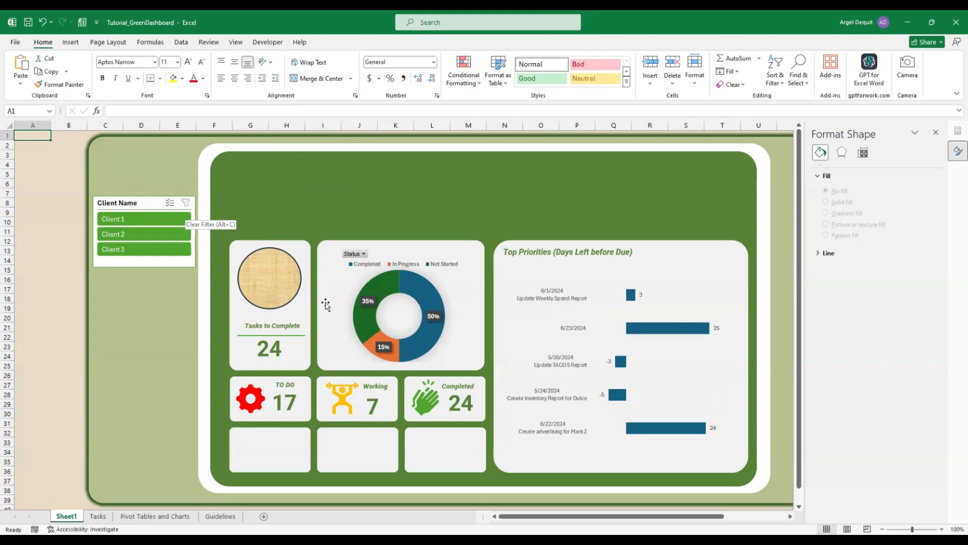
left_click(149, 204)
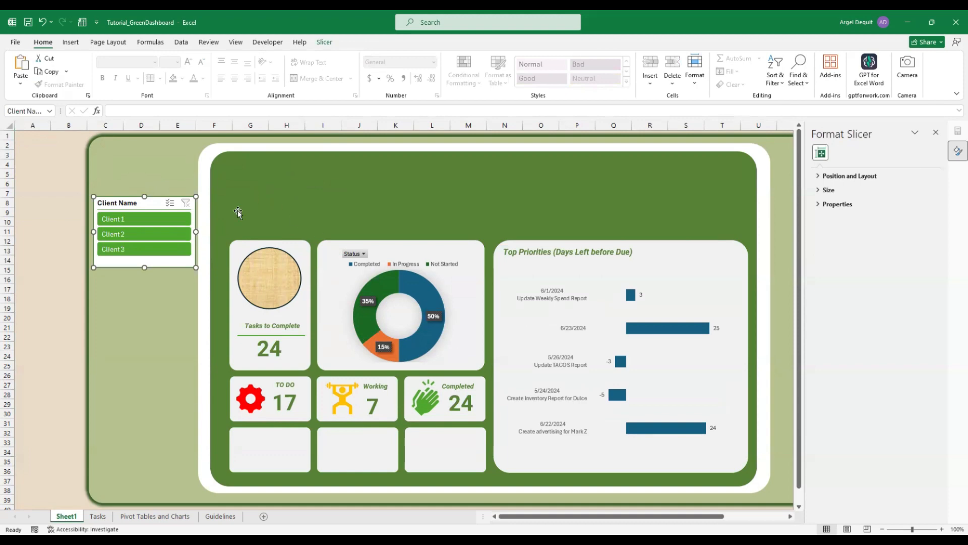
left_click(170, 517)
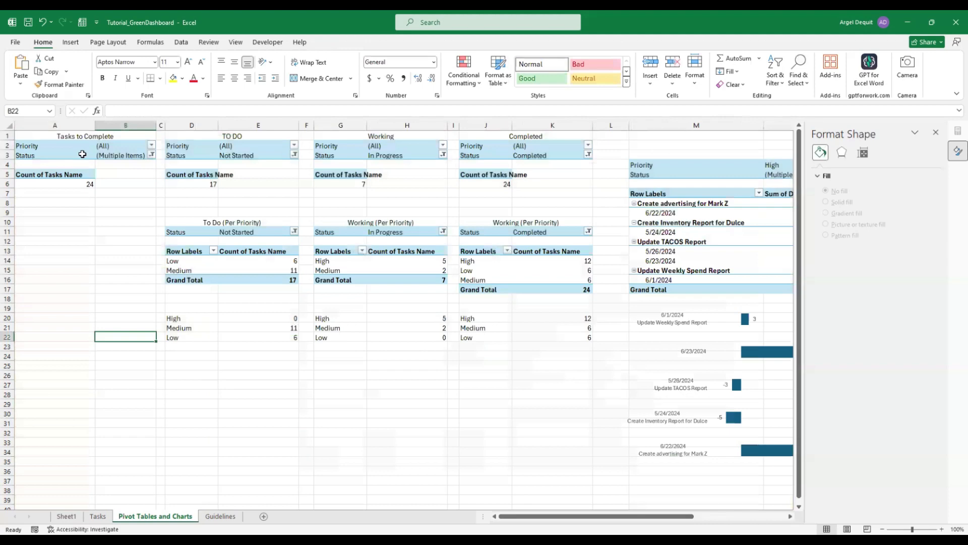
Insert a Category slicer for the first pivot table and move it to the lower left
left_click(82, 154)
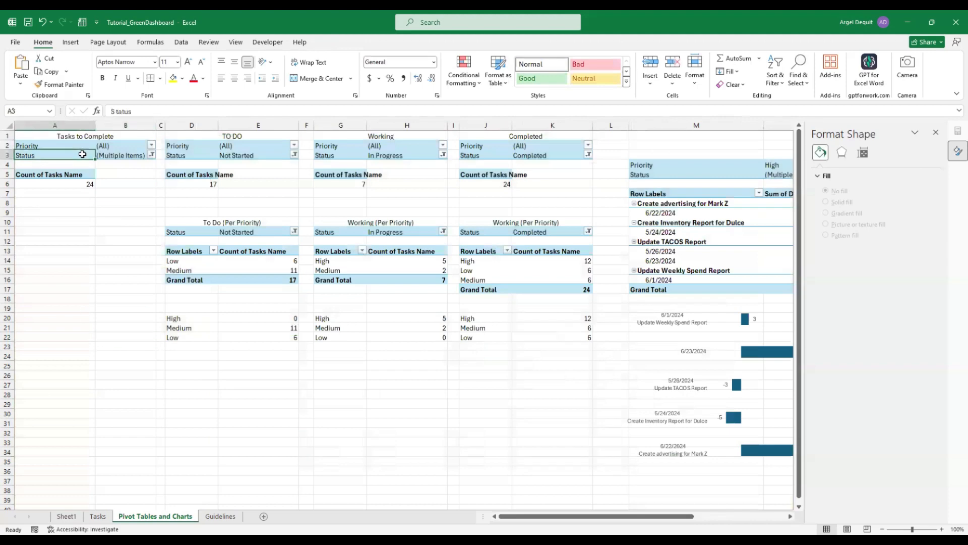
left_click(71, 43)
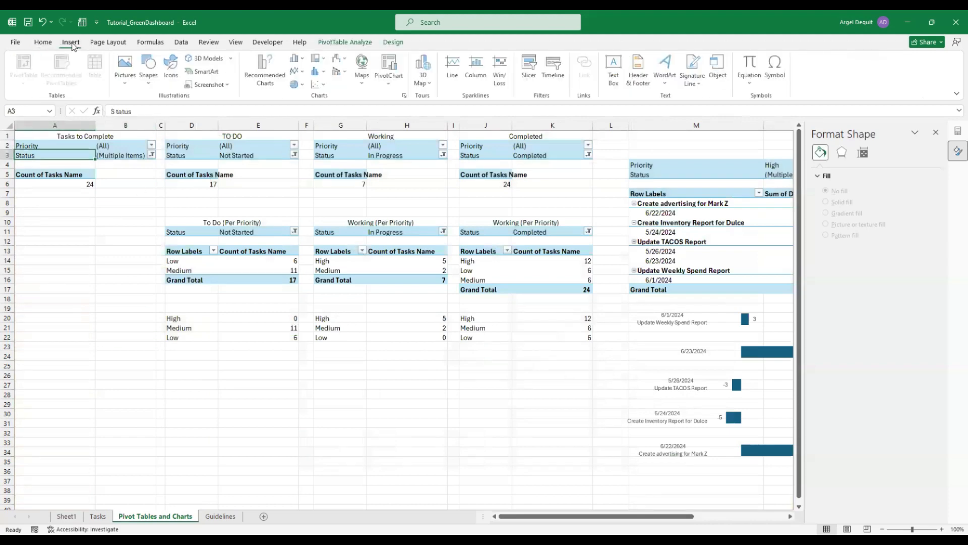
left_click(531, 71)
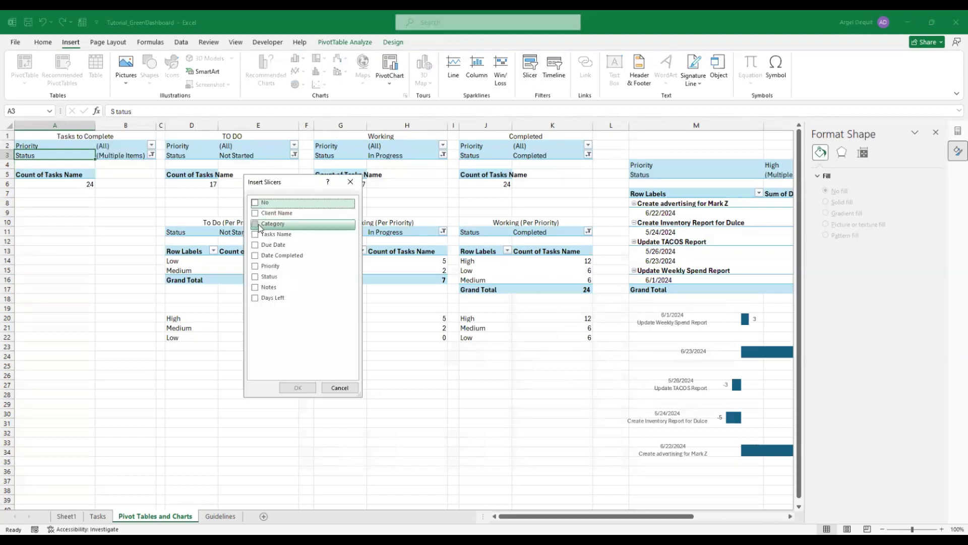
left_click(255, 225)
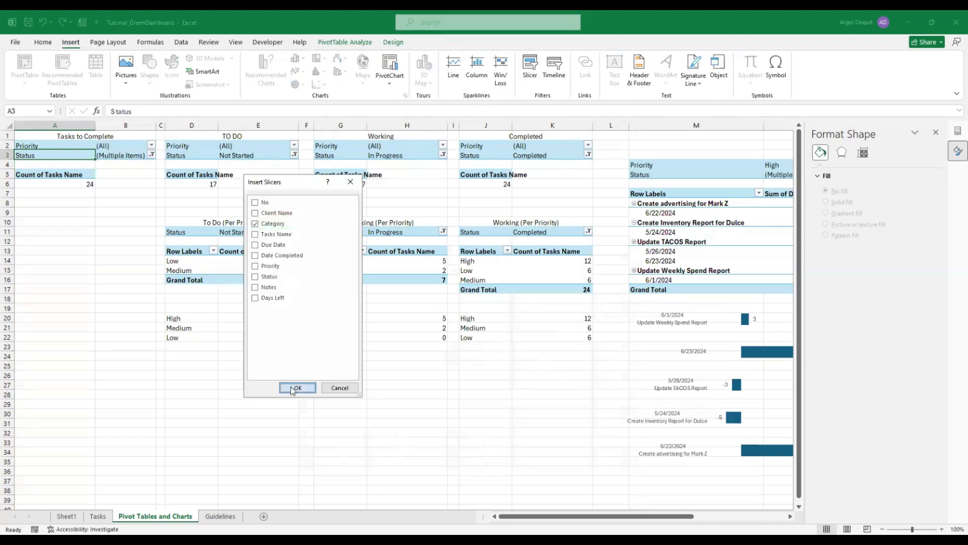
left_click(292, 389)
left_click_drag(392, 367, 89, 399)
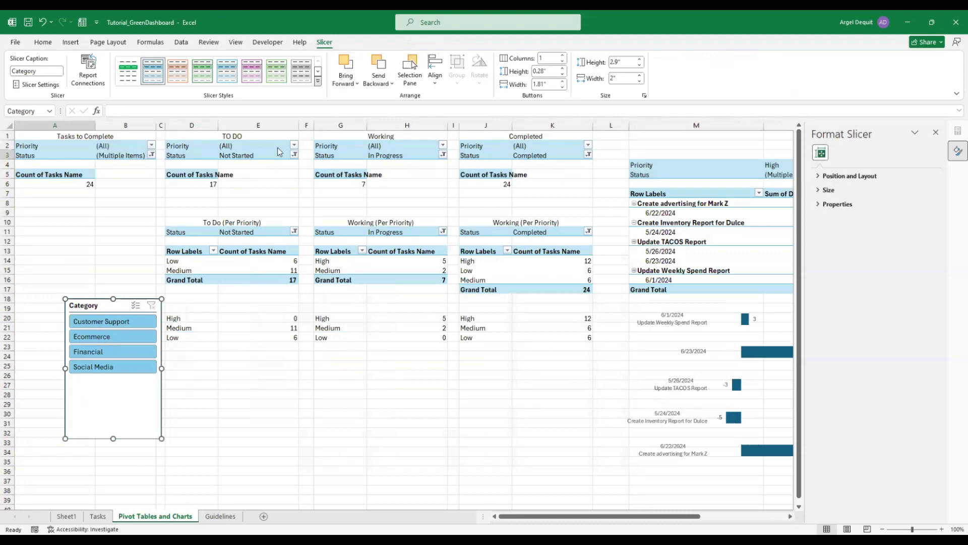
Apply the green Dark slicer style and shorten the Category slicer
left_click(317, 81)
left_click(157, 445)
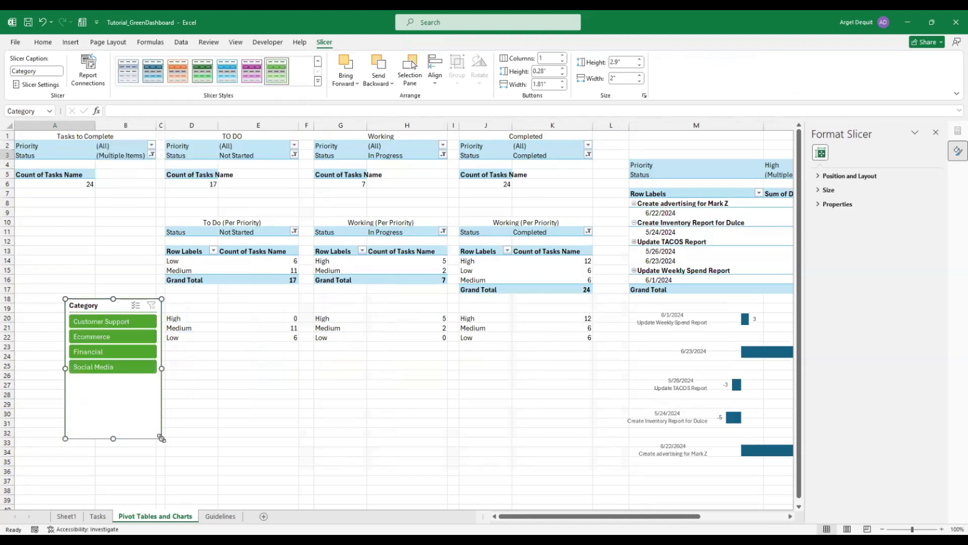
left_click_drag(160, 438, 160, 389)
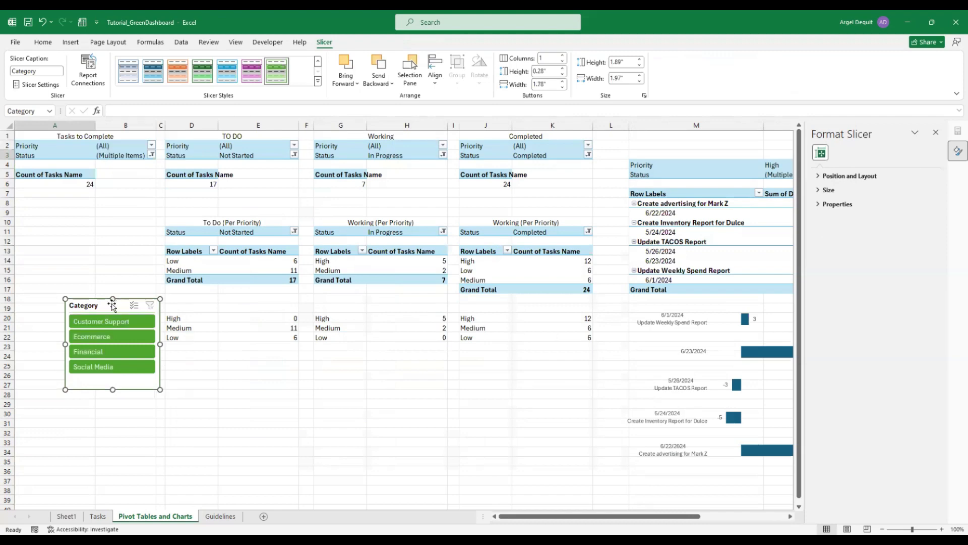
left_click(50, 156)
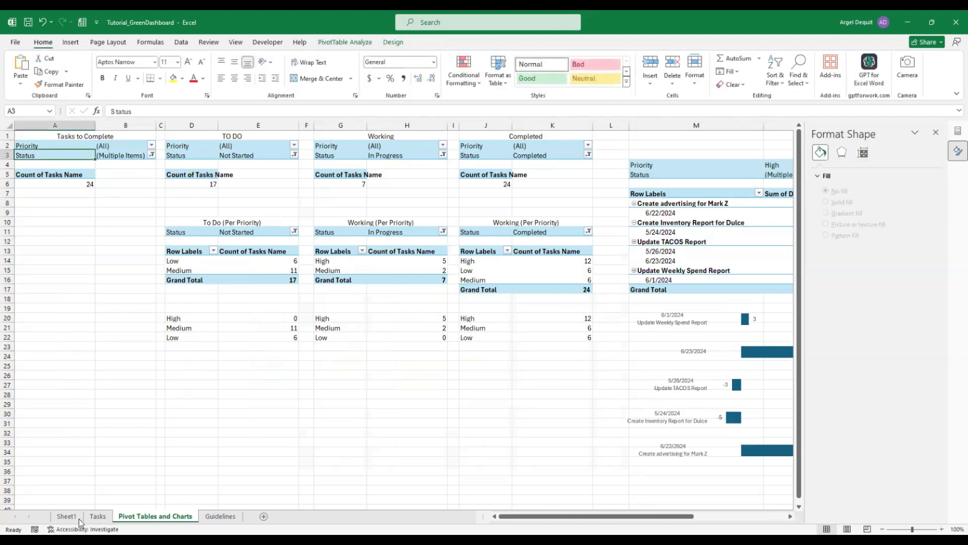
Paste the Category slicer onto Sheet1, place it above the cards, and widen it to align with them
left_click(66, 515)
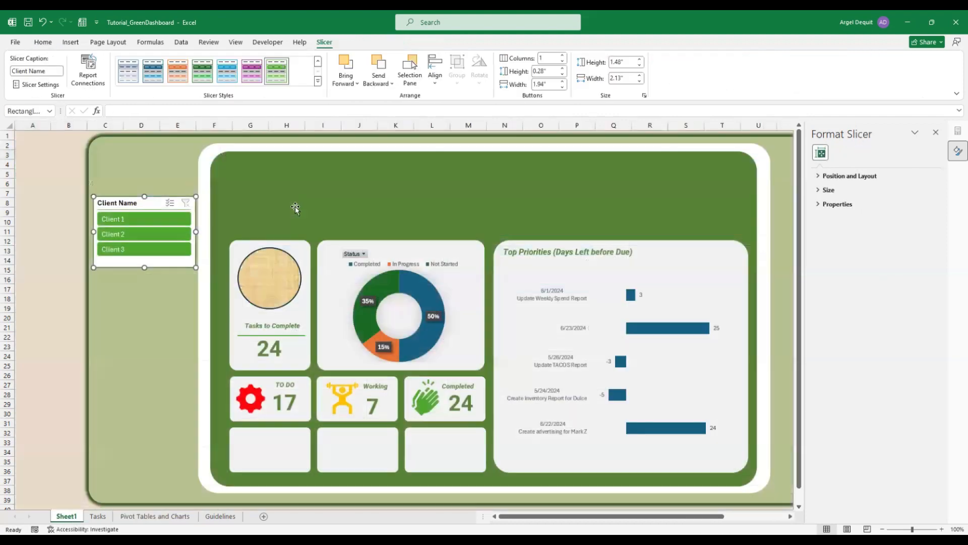
key("ctrl+v")
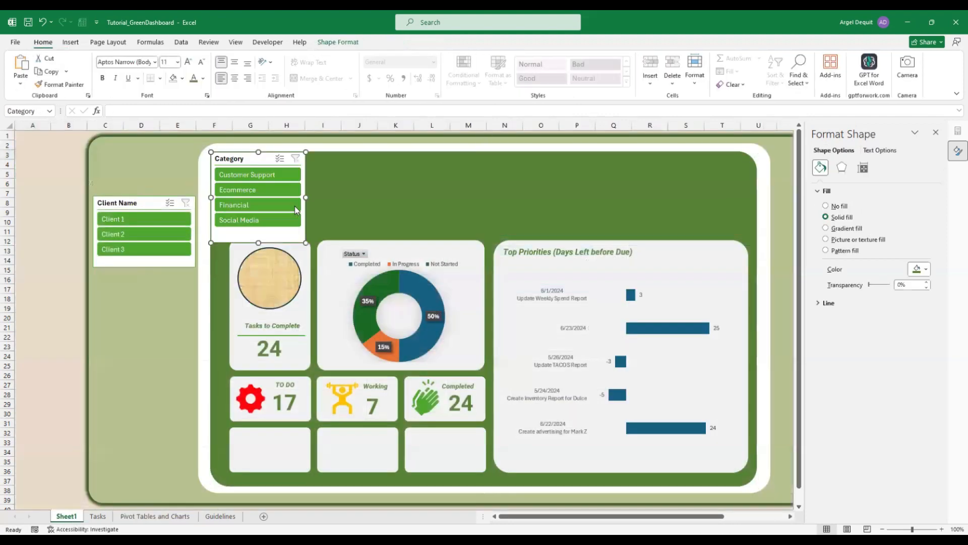
left_click_drag(267, 161, 288, 187)
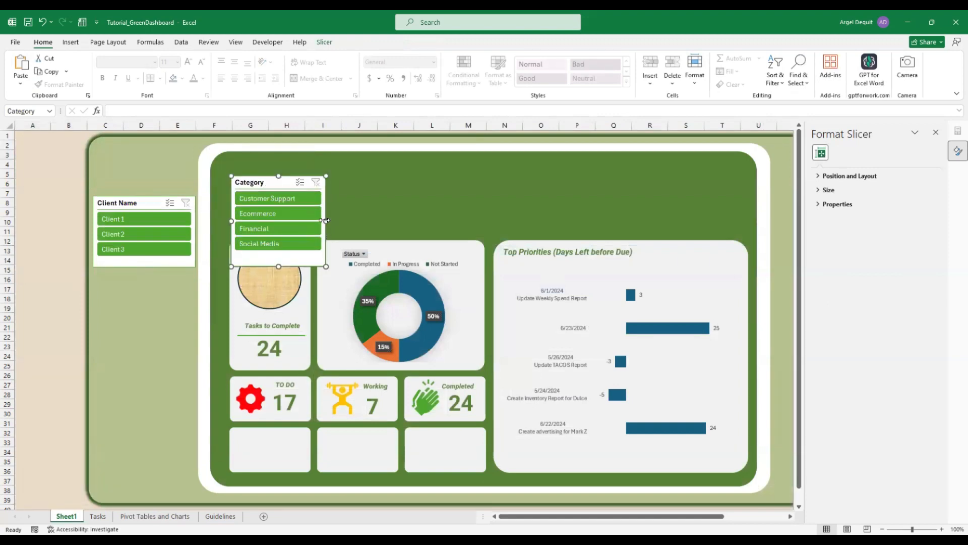
left_click_drag(326, 220, 485, 221)
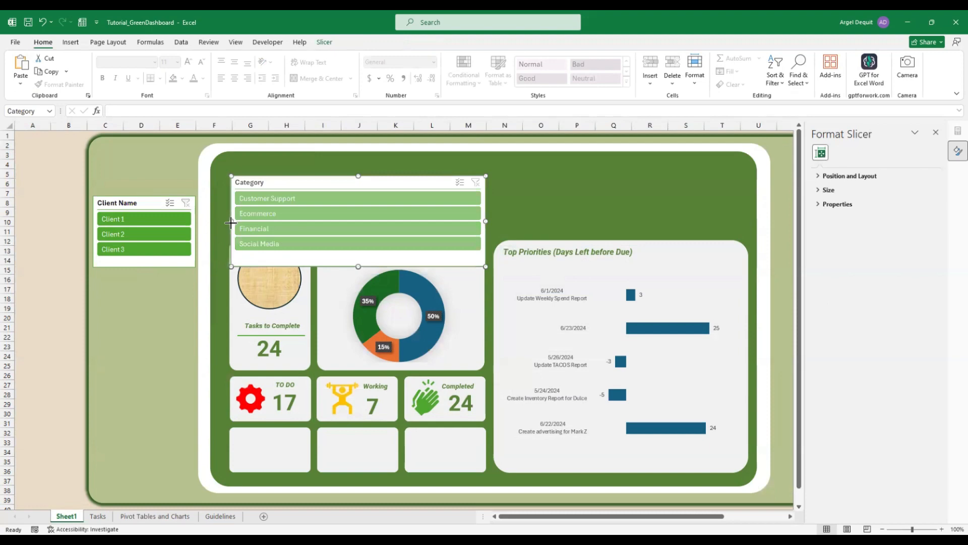
left_click_drag(227, 222, 225, 222)
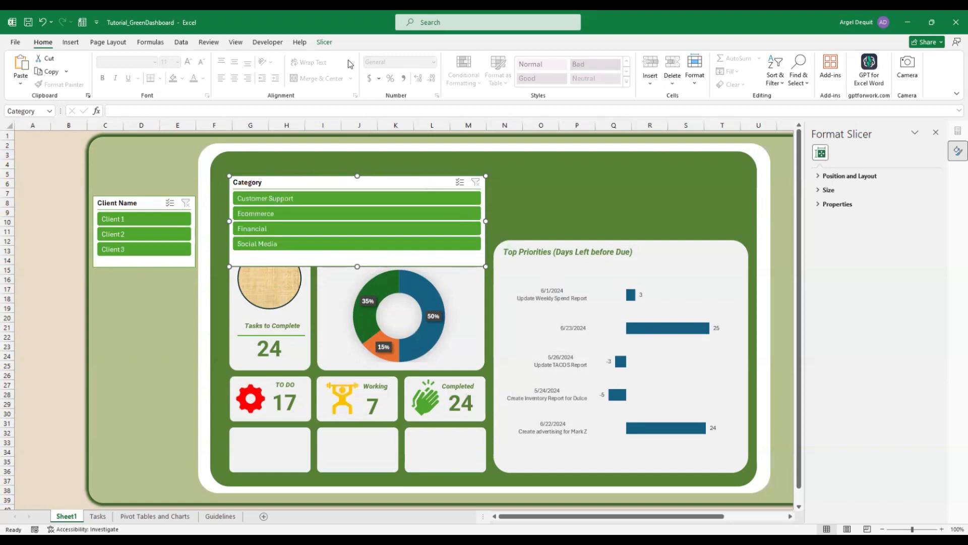
left_click(324, 43)
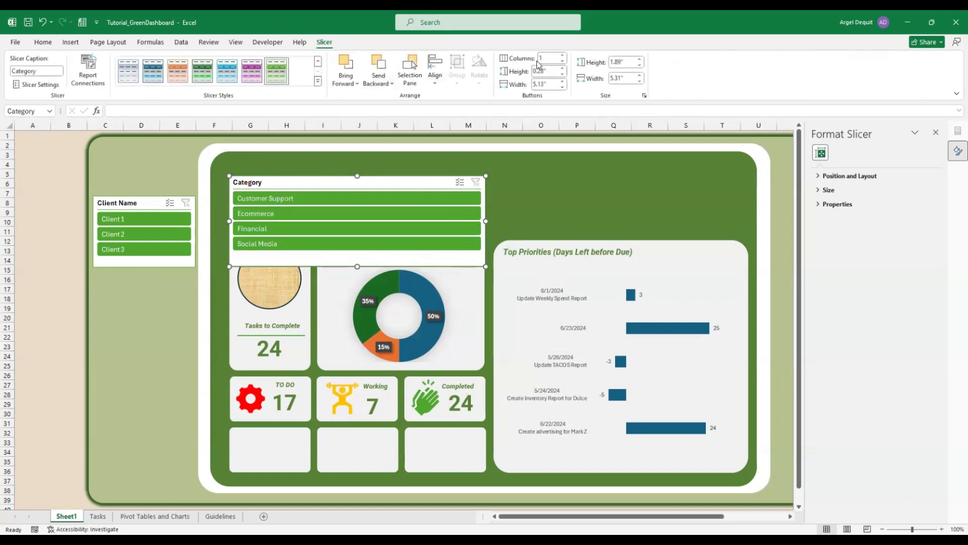
Set the Category slicer to 4 columns in one short row, then test and undo a Client 1 filter
left_click(562, 56)
left_click(563, 56)
left_click(563, 56)
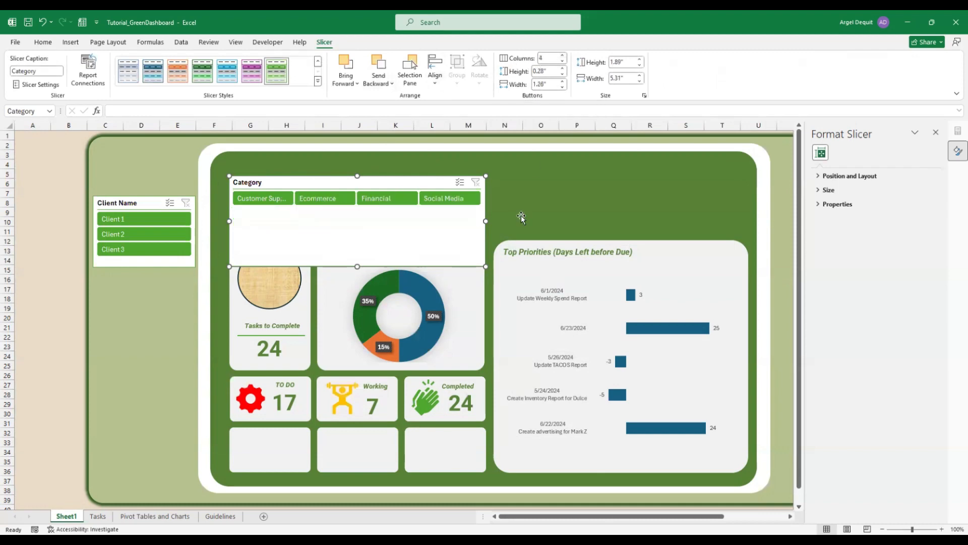
left_click_drag(357, 266, 383, 203)
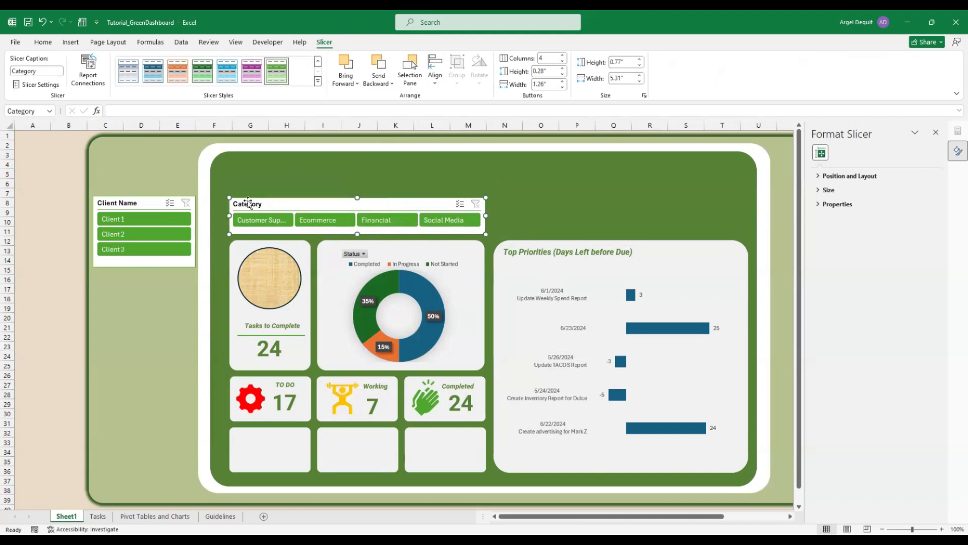
left_click(157, 222)
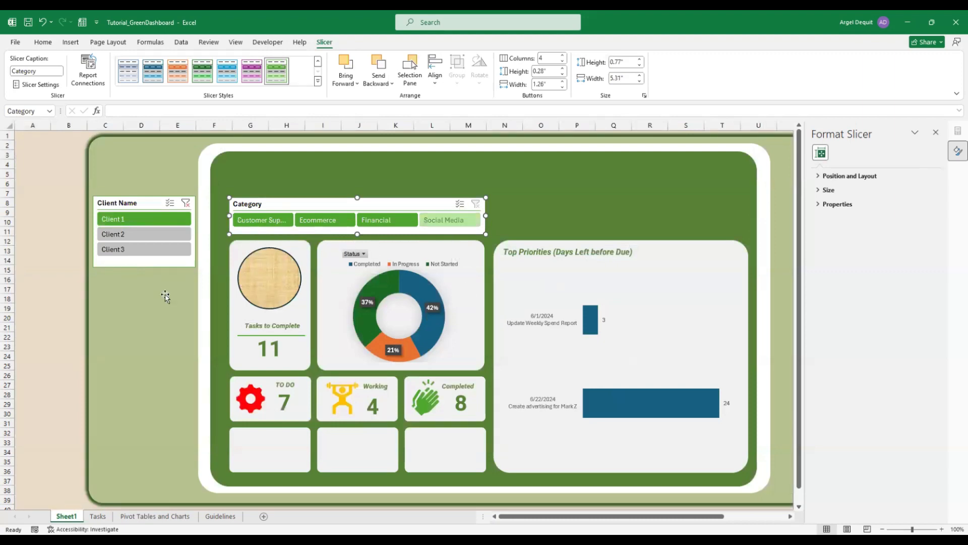
key("ctrl+z")
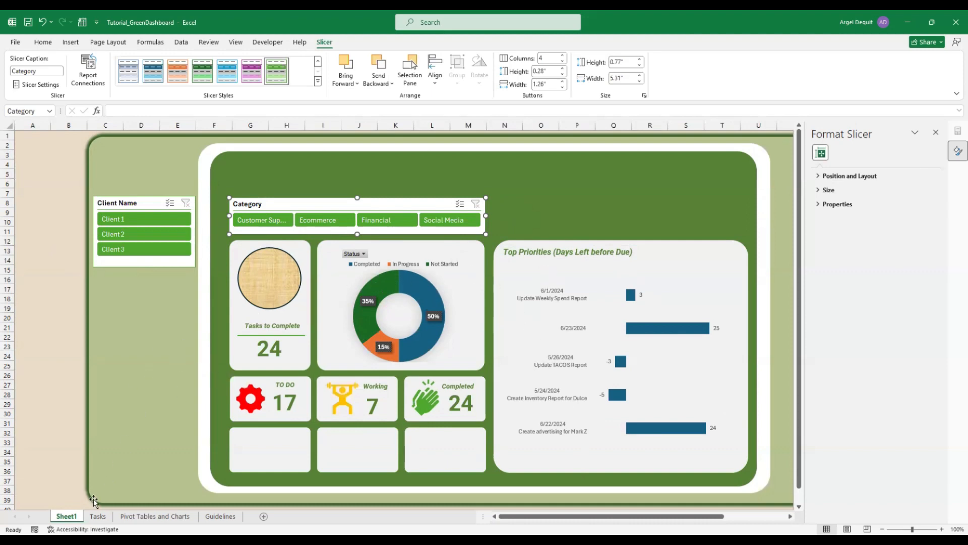
On the Pivot Tables and Charts sheet, select A2 and start a timeline, choosing Due Date
left_click(151, 516)
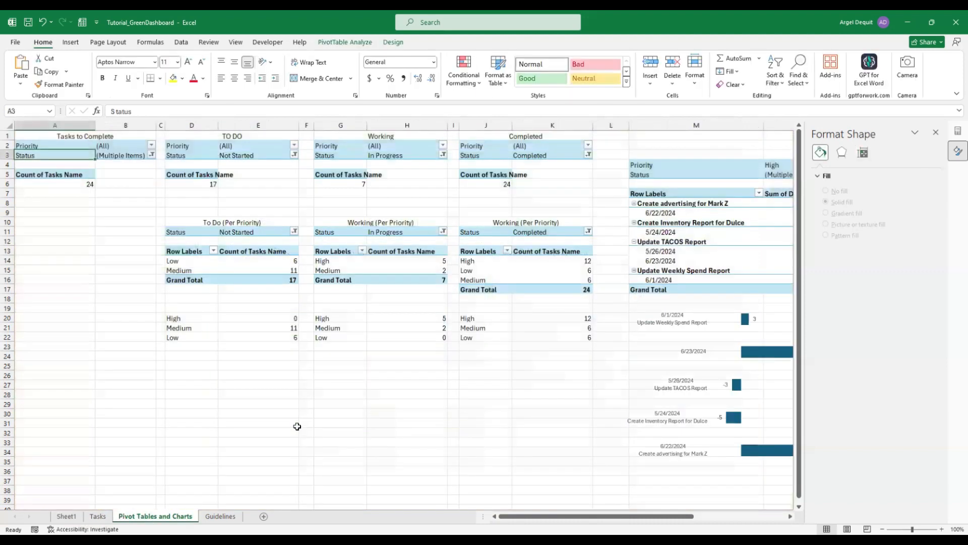
left_click(301, 412)
left_click(77, 149)
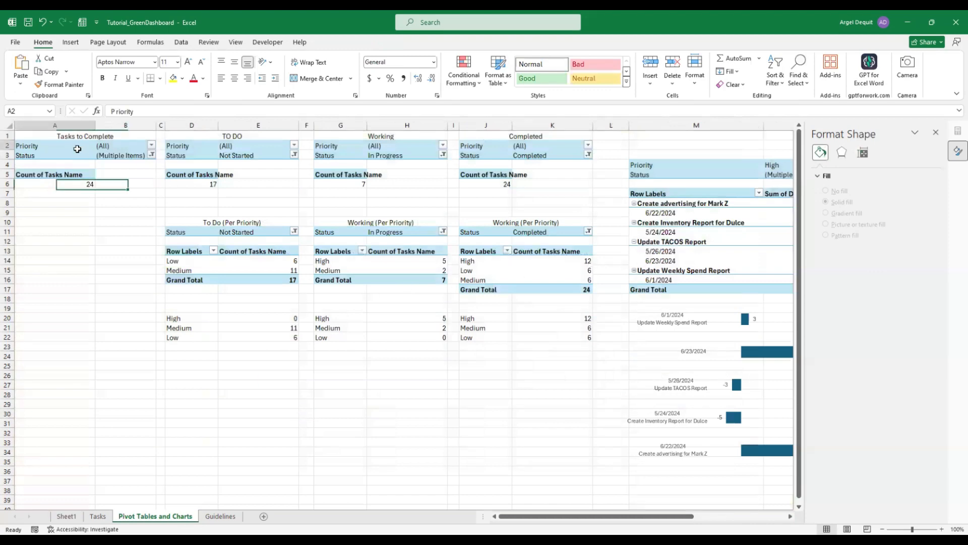
left_click(71, 43)
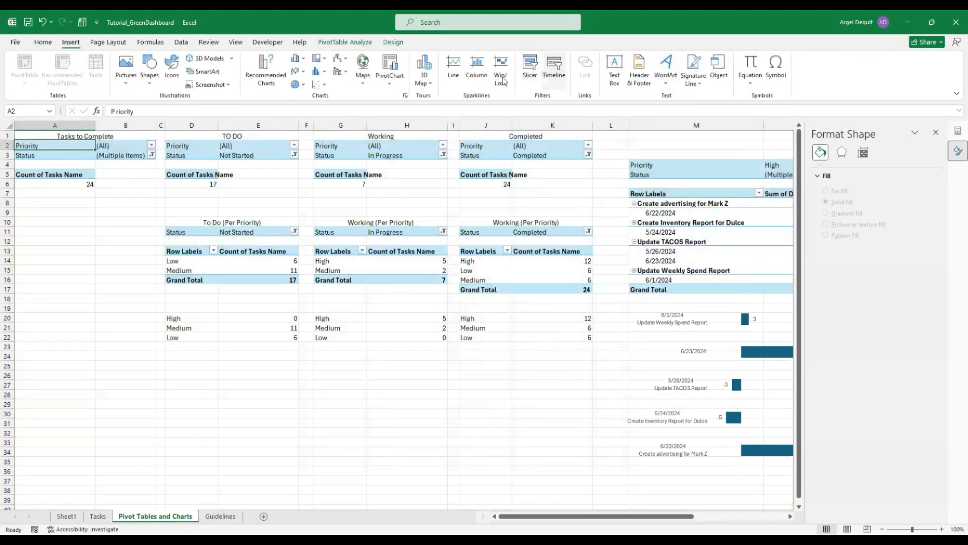
left_click(555, 70)
left_click(256, 240)
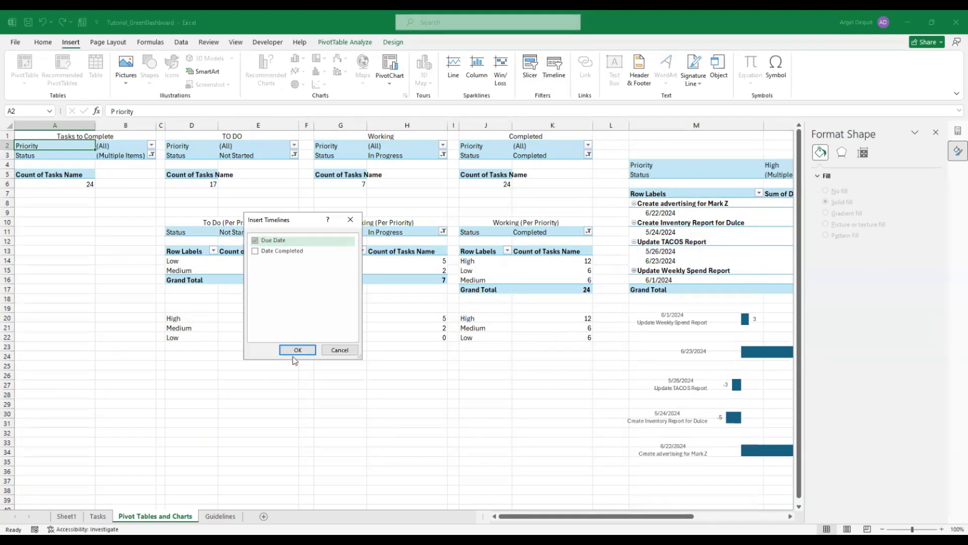
Insert the Due Date timeline, widen it to 5.4 inches, and apply the green Dark style
left_click(297, 353)
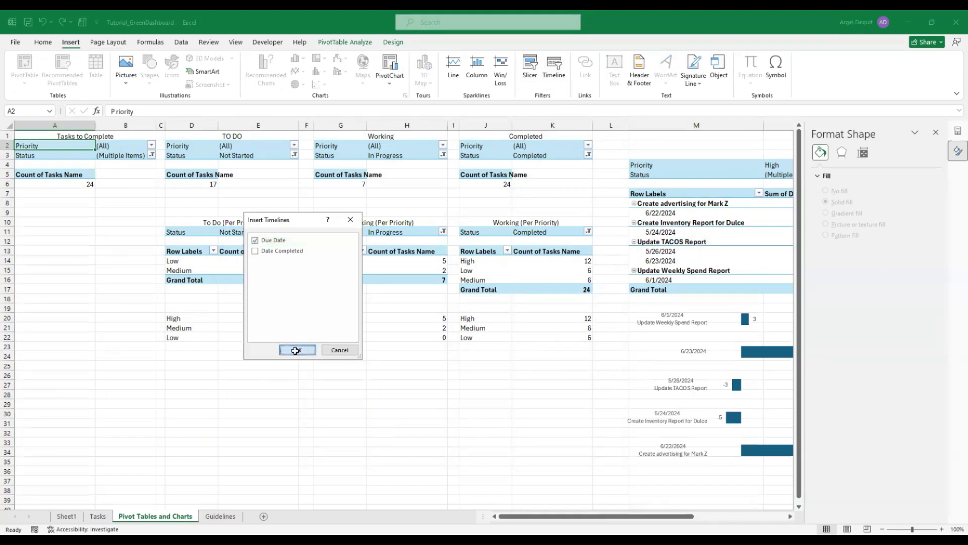
left_click_drag(497, 358, 313, 425)
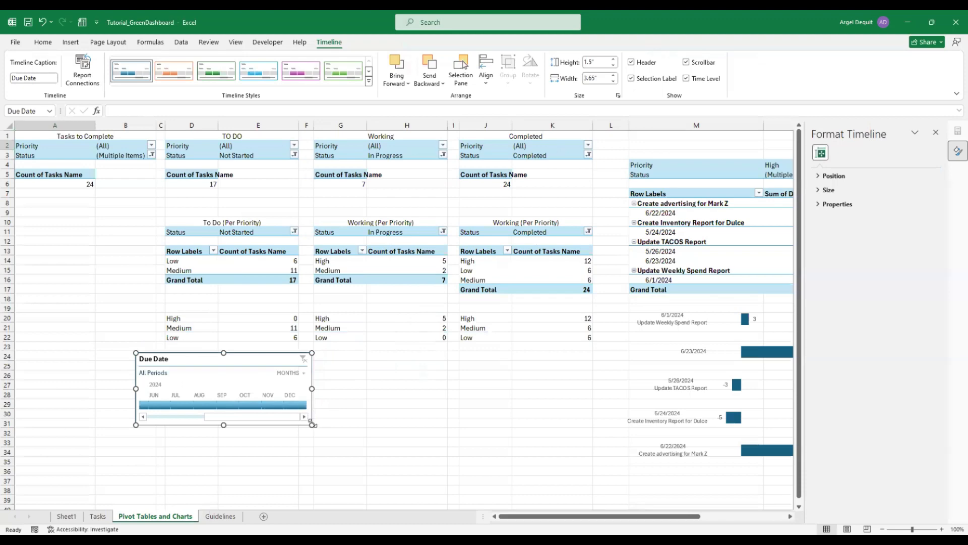
left_click_drag(312, 389, 396, 388)
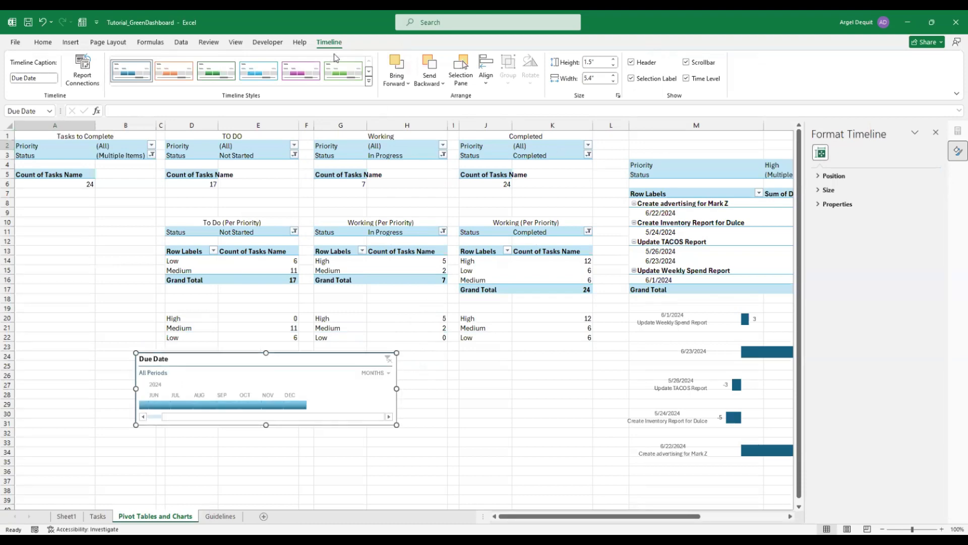
left_click(370, 82)
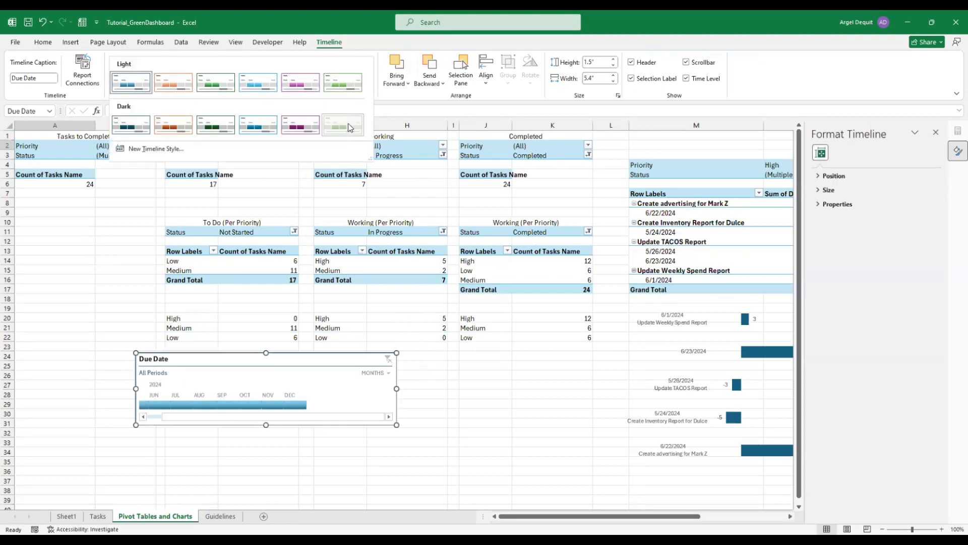
left_click(348, 121)
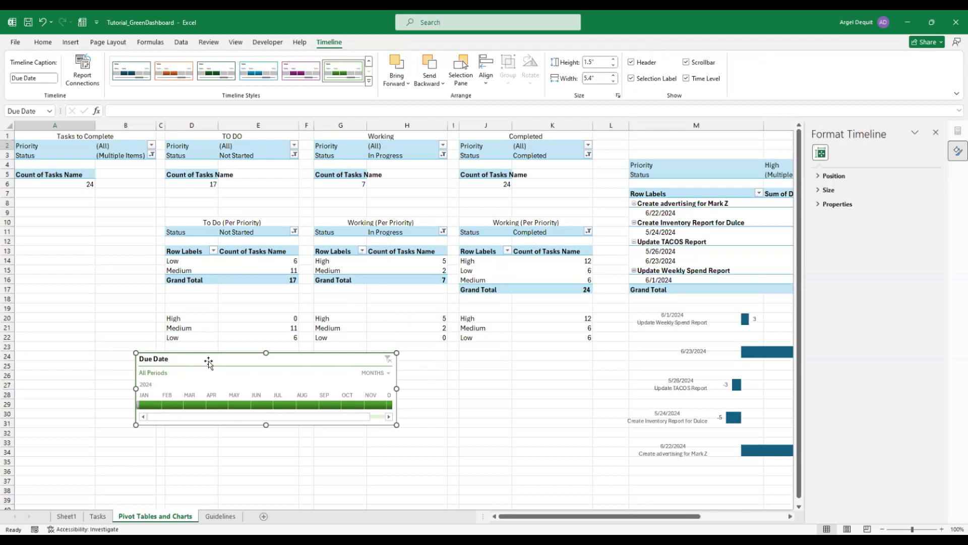
left_click_drag(209, 363, 228, 339)
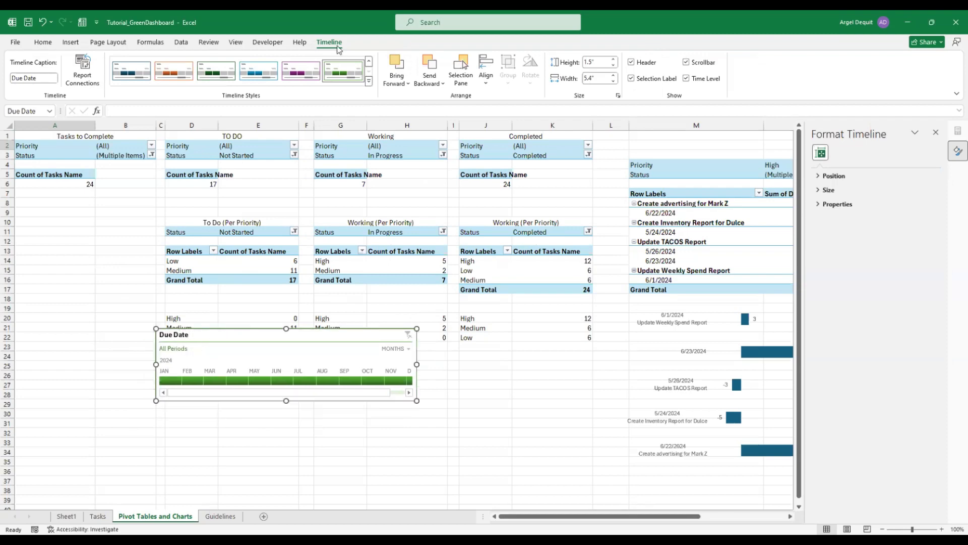
Hide the timeline's header, selection label and time level, keep the scrollbar, and make it taller
left_click(631, 63)
left_click(631, 78)
left_click(687, 79)
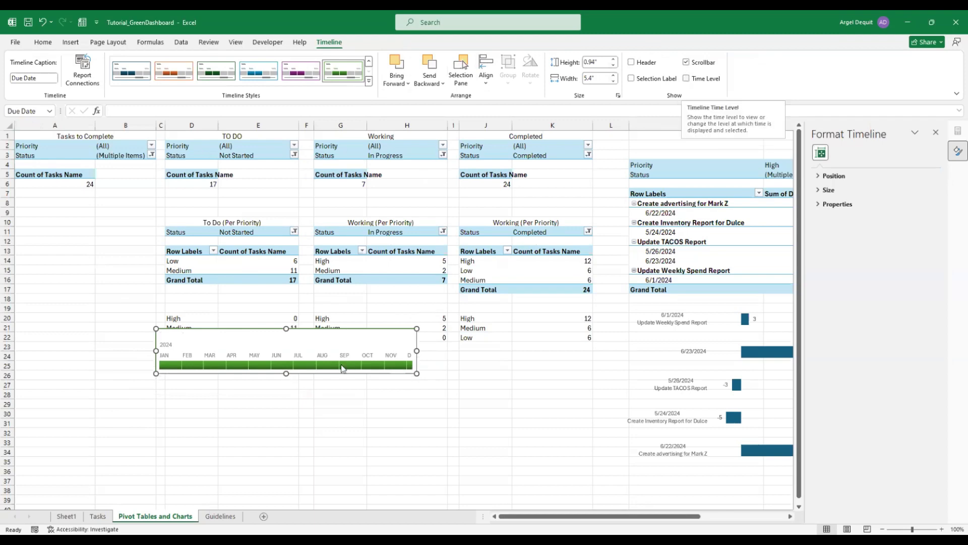
left_click_drag(286, 373, 285, 393)
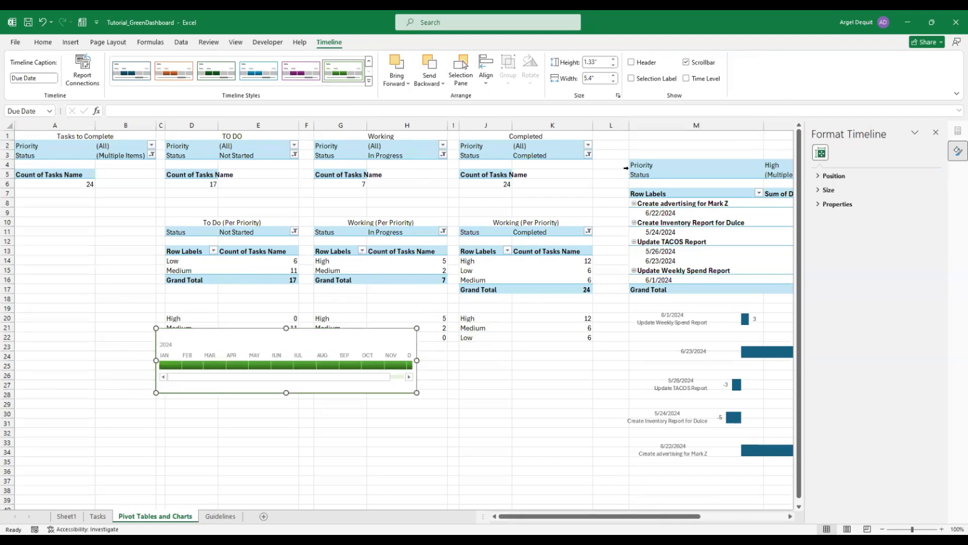
left_click(685, 63)
left_click(685, 64)
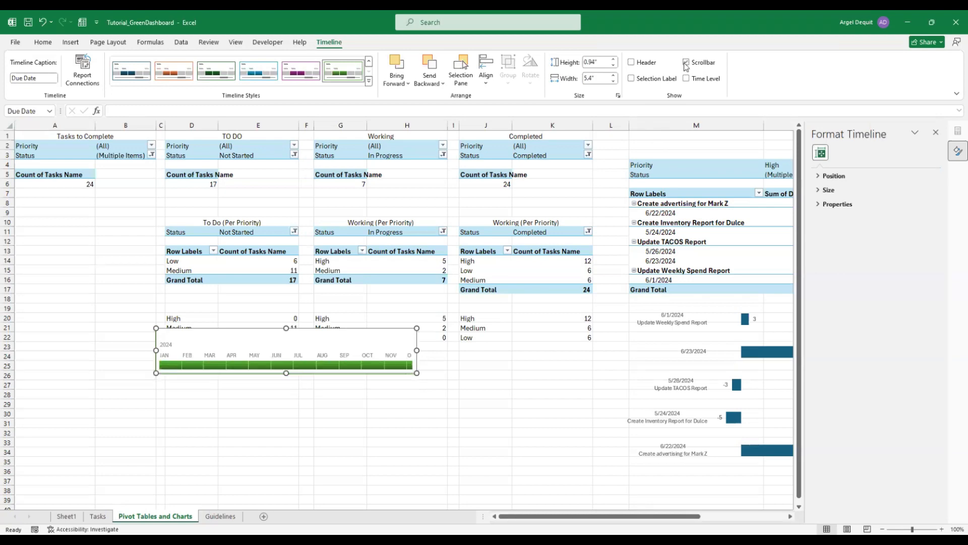
left_click_drag(286, 373, 285, 397)
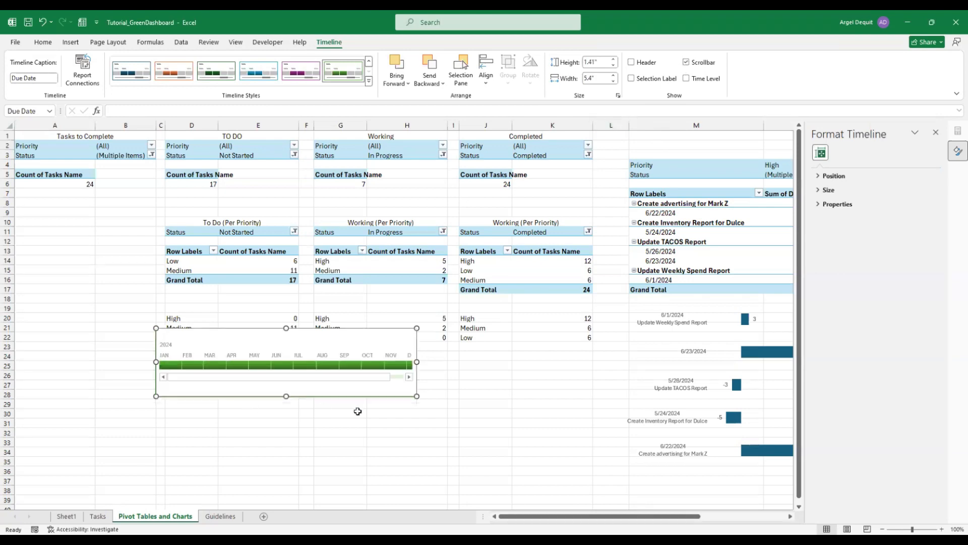
left_click(367, 429)
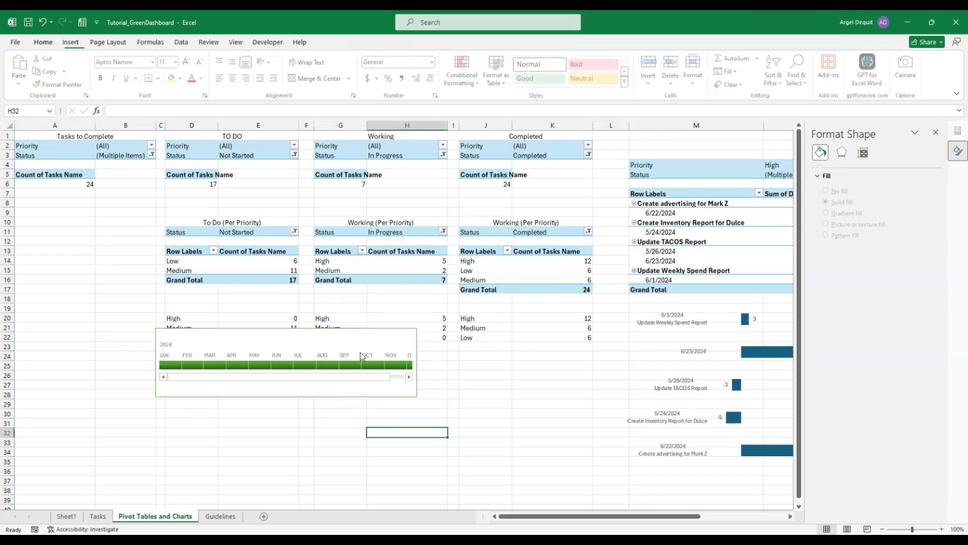
Move the Due Date timeline to the Sheet1 dashboard, right of the Category slicer
left_click(300, 336)
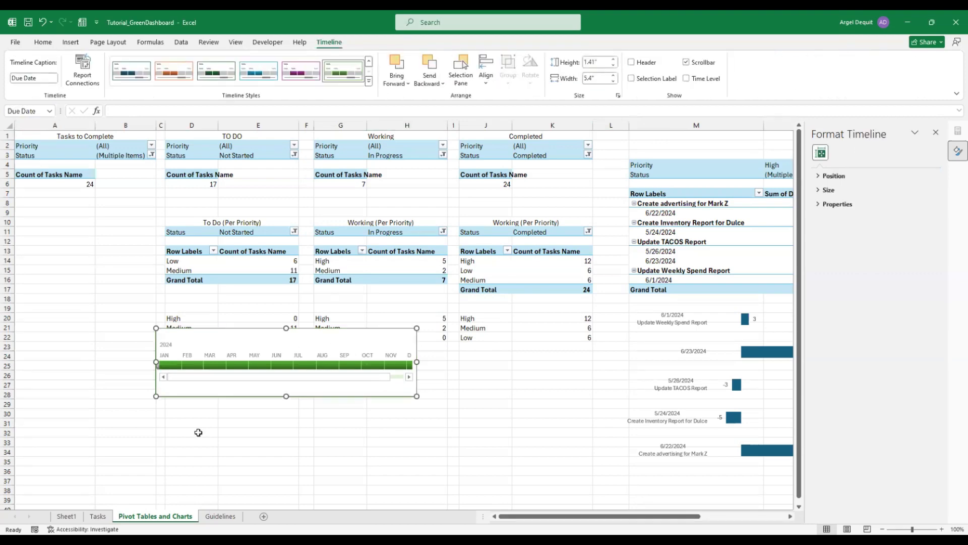
left_click(66, 518)
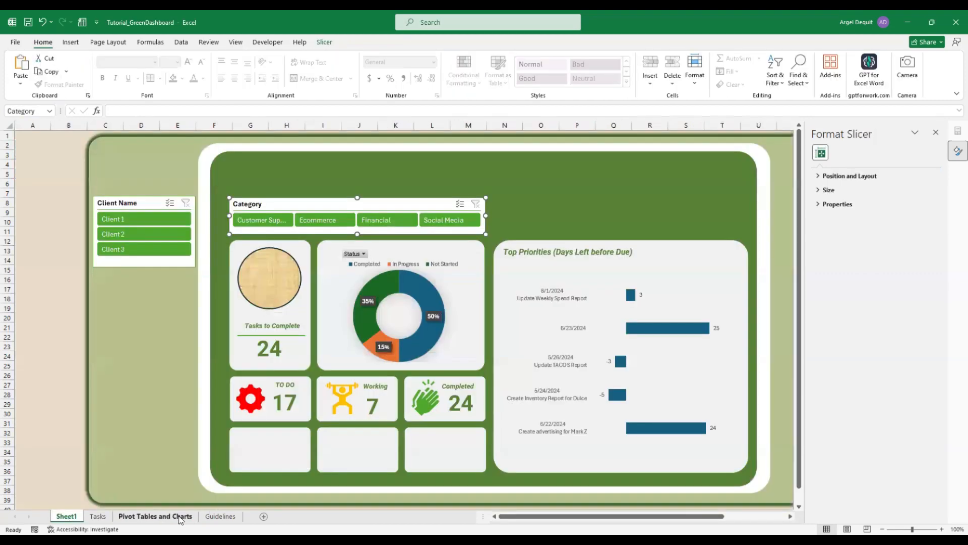
left_click(187, 518)
key("ctrl+x")
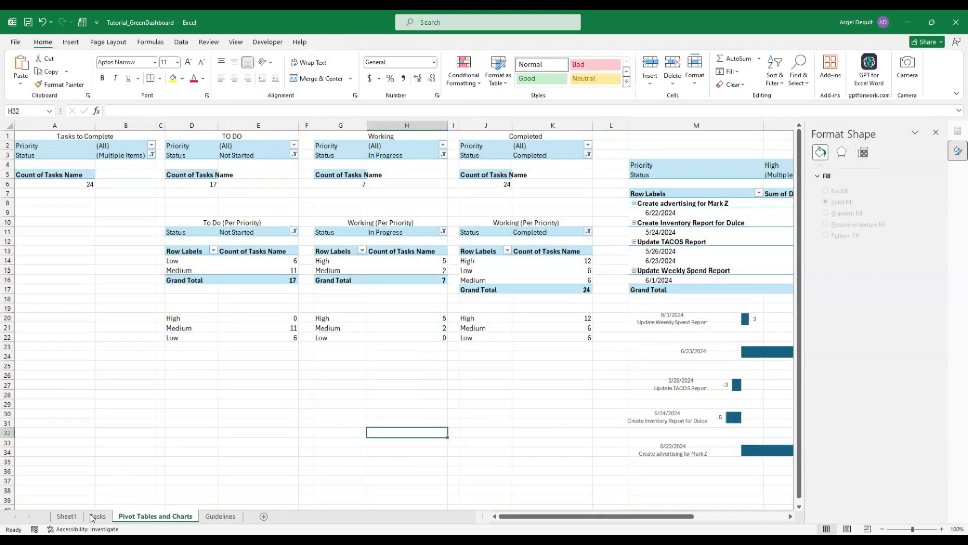
left_click(67, 516)
key("ctrl+v")
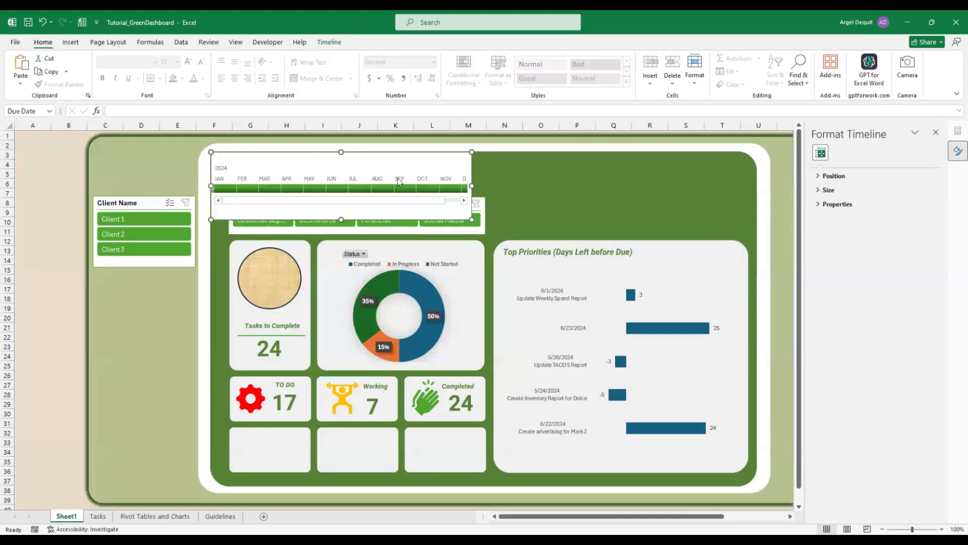
left_click_drag(471, 168, 681, 186)
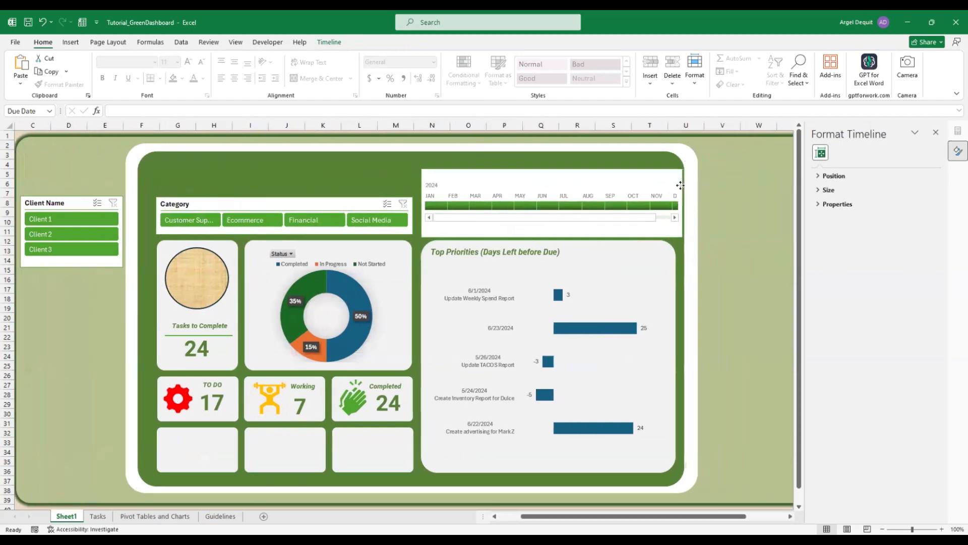
Shorten and narrow the timeline to fit above the Top Priorities chart, then return to A1
mouse_move(552, 169)
left_mouse_down()
mouse_move(552, 195)
mouse_move(553, 181)
left_mouse_up()
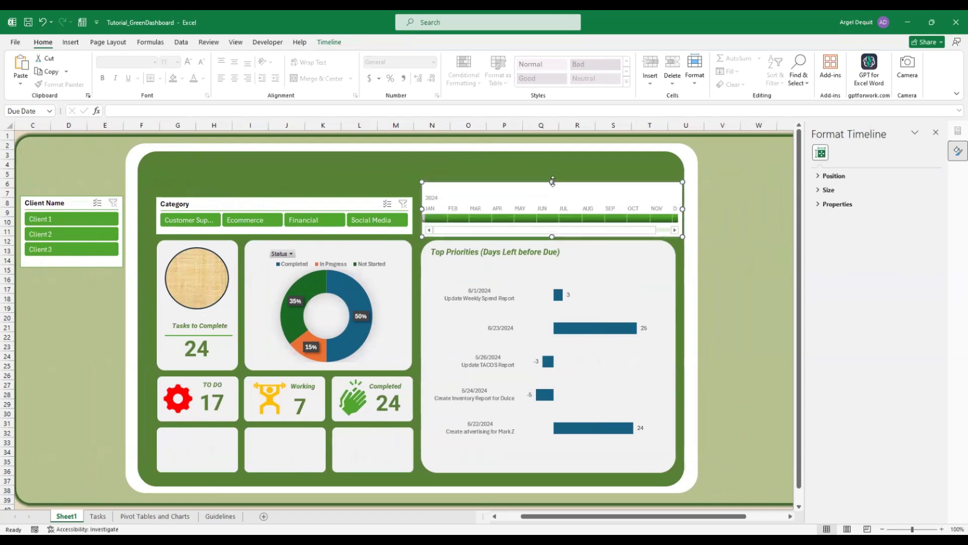
left_click(457, 168)
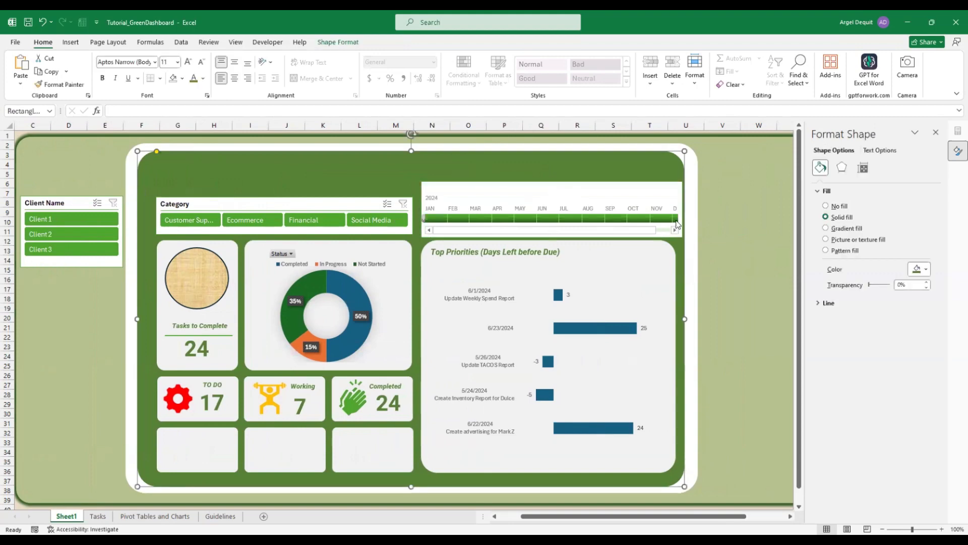
left_click(674, 199)
left_click_drag(679, 207, 675, 208)
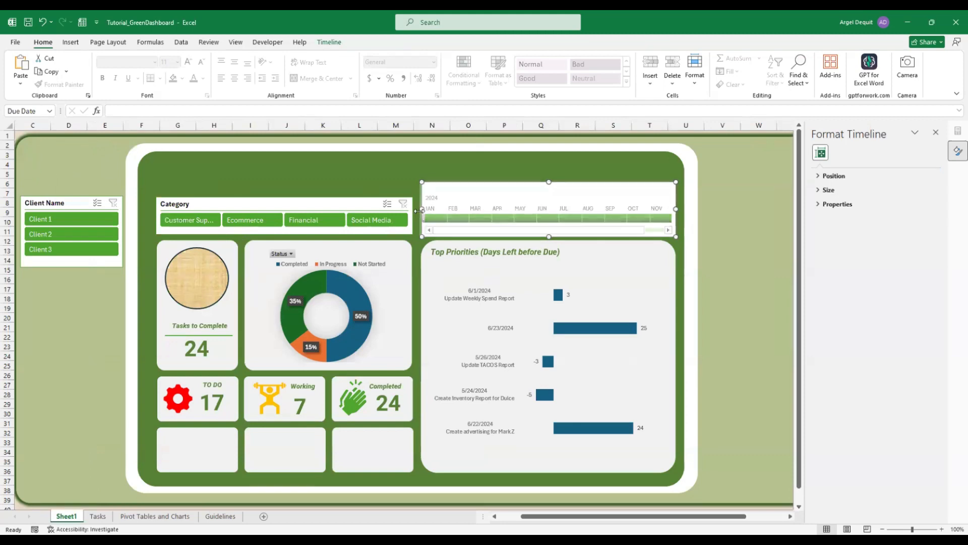
left_click_drag(419, 210, 417, 210)
left_click(396, 186)
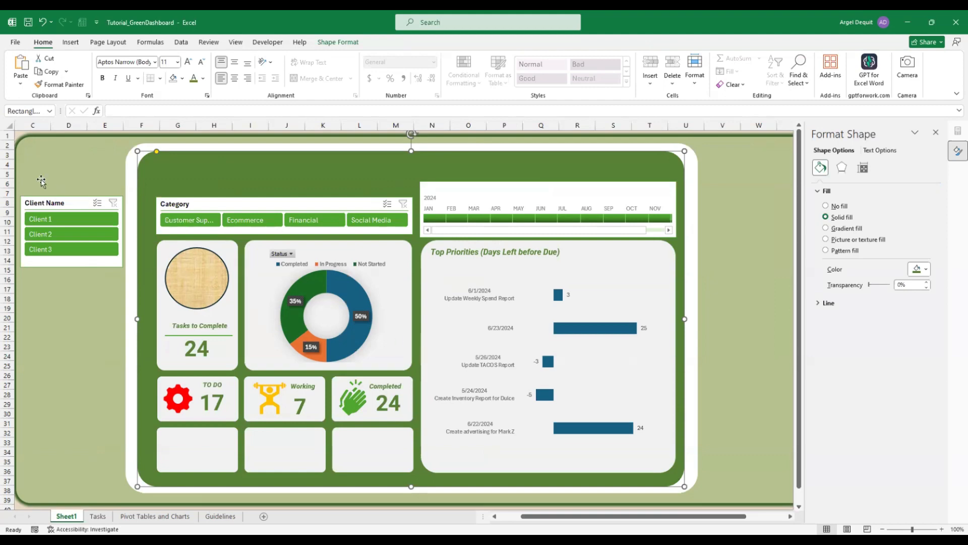
left_click(18, 143)
key("ctrl+Home")
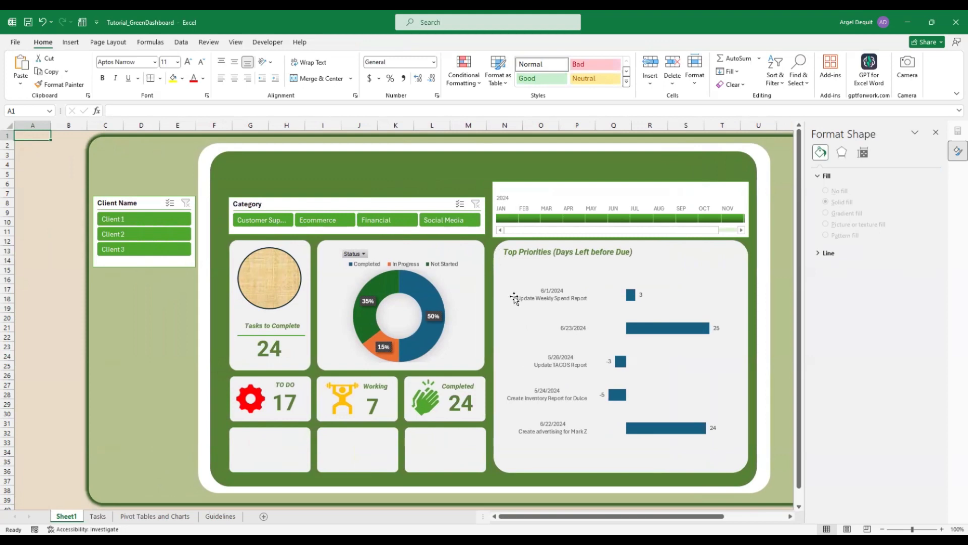
Scroll the Due Date timeline to bring the 2024 months into view
left_click(534, 191)
left_click(30, 135)
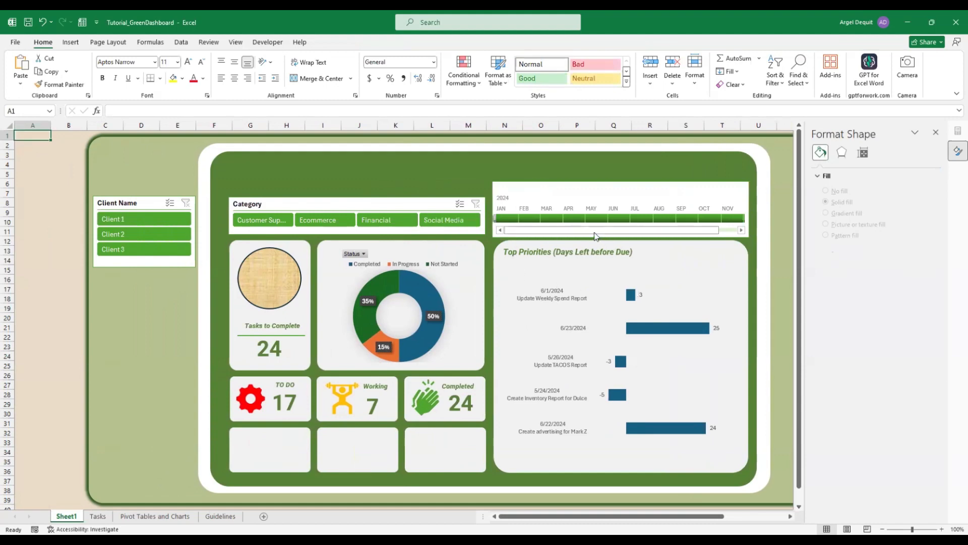
left_click_drag(605, 230, 545, 233)
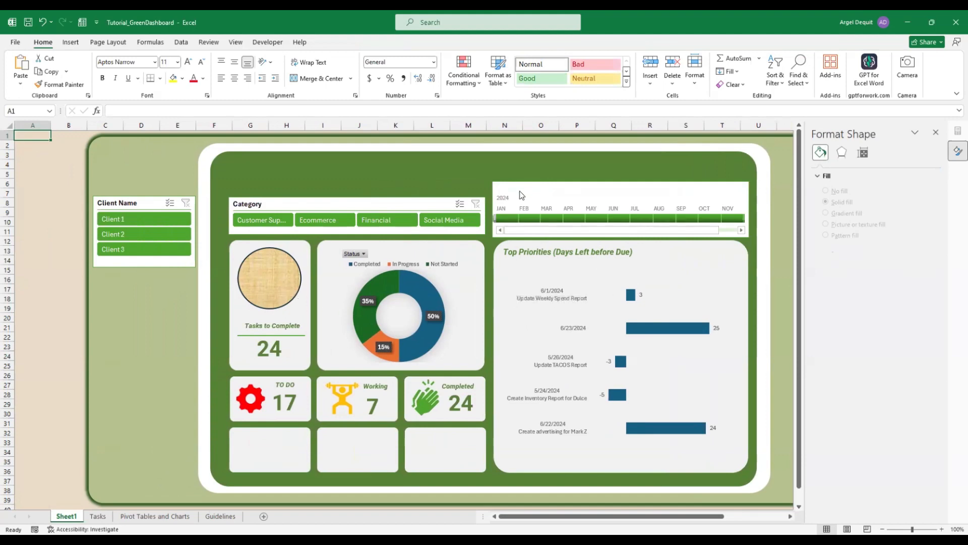
Filter the timeline to May after trying July and June, cutting Tasks to Complete to 11
left_click(590, 223)
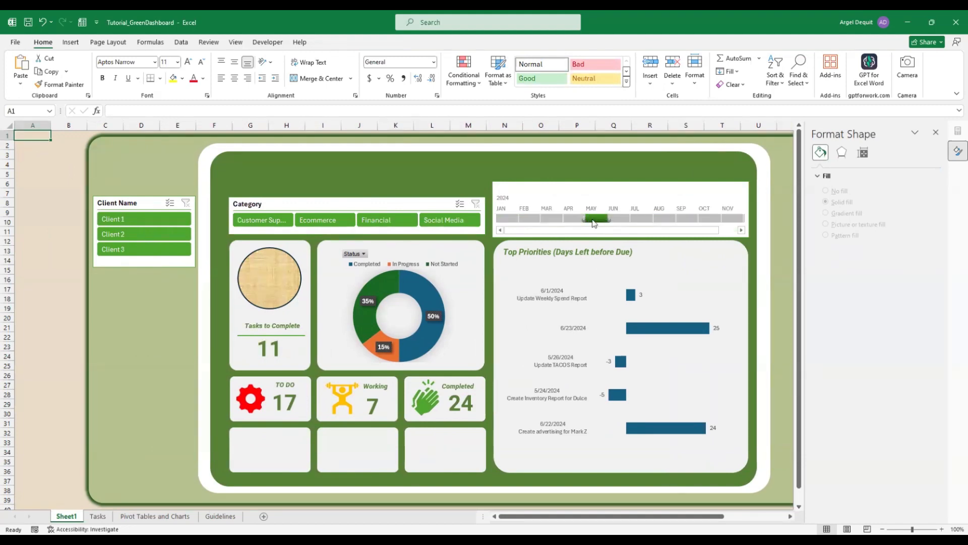
left_click(645, 221)
left_click(615, 222)
left_click(590, 221)
left_click(596, 199)
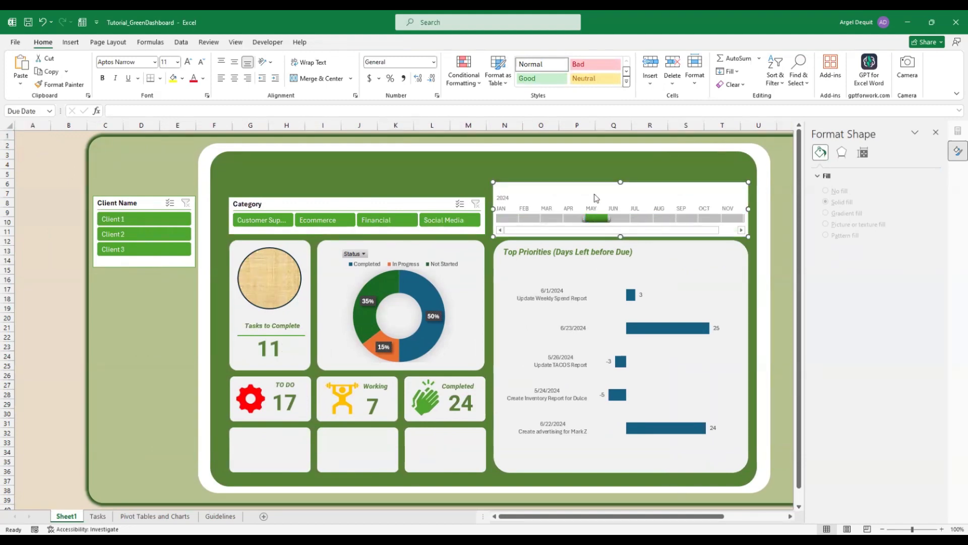
left_click(332, 43)
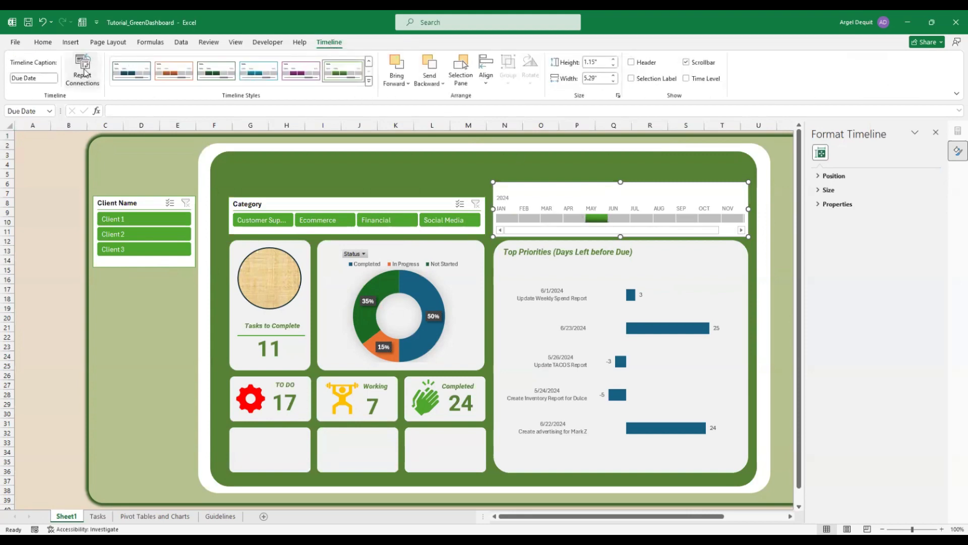
Connect the Due Date timeline to PivotTable1 through PivotTable9 in Report Connections
left_click(221, 285)
left_click(220, 310)
scroll(222, 311, "down", 1)
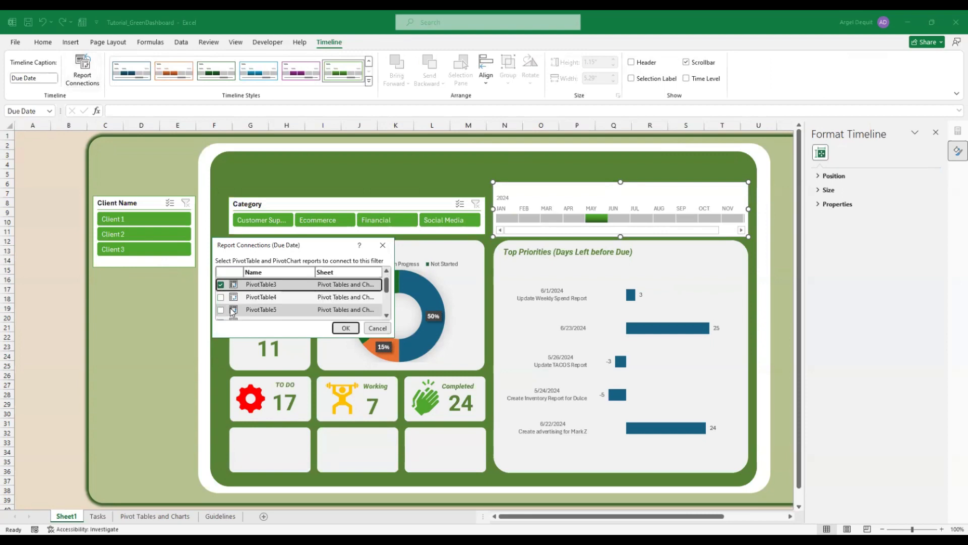
left_click(221, 310)
scroll(222, 310, "down", 1)
left_click(220, 310)
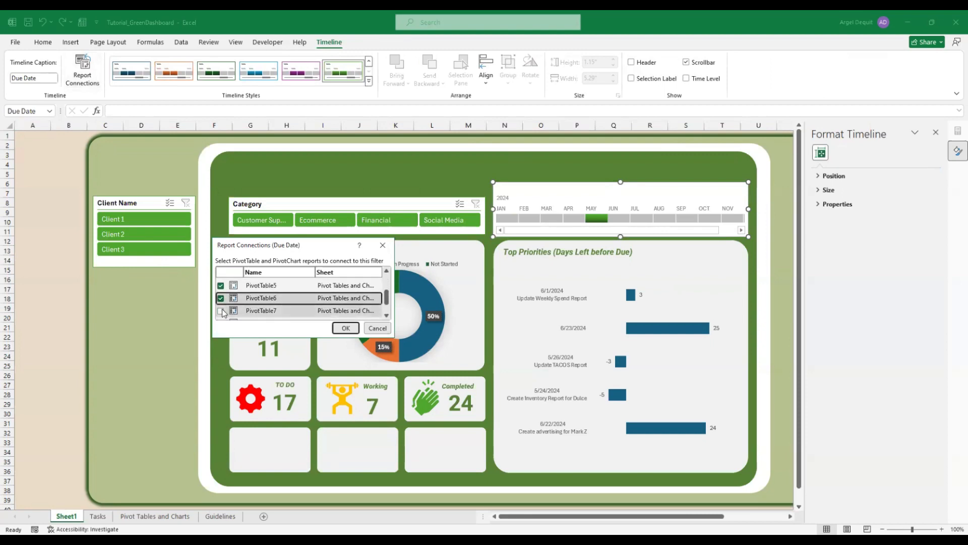
scroll(222, 310, "down", 1)
left_click(221, 300)
left_click(221, 313)
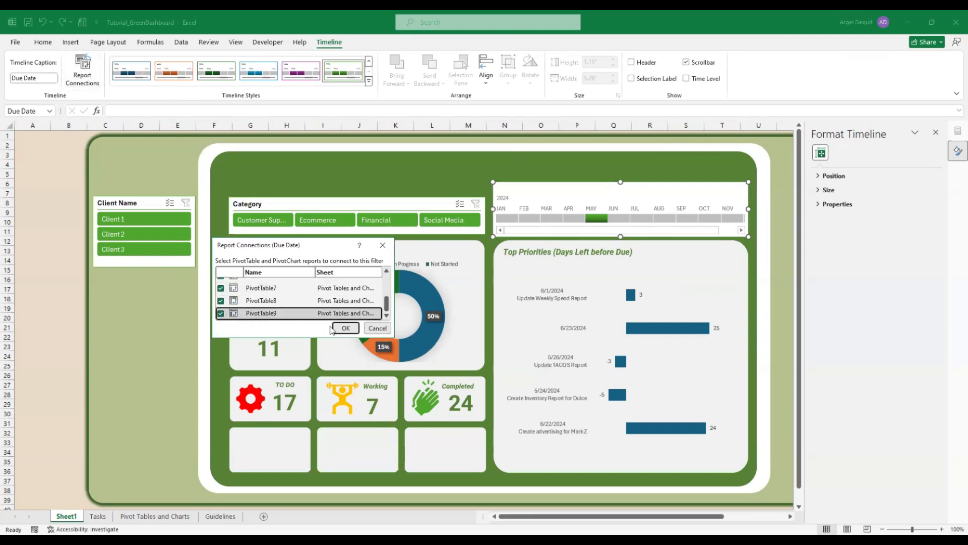
left_click(355, 330)
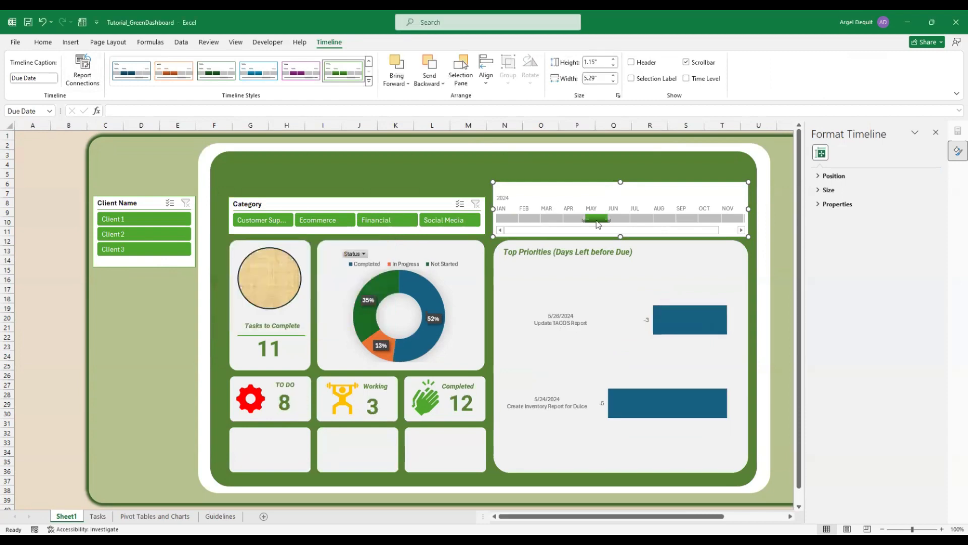
Test June and July on the timeline, then select January through December 2024
left_click(615, 219)
left_click(641, 220)
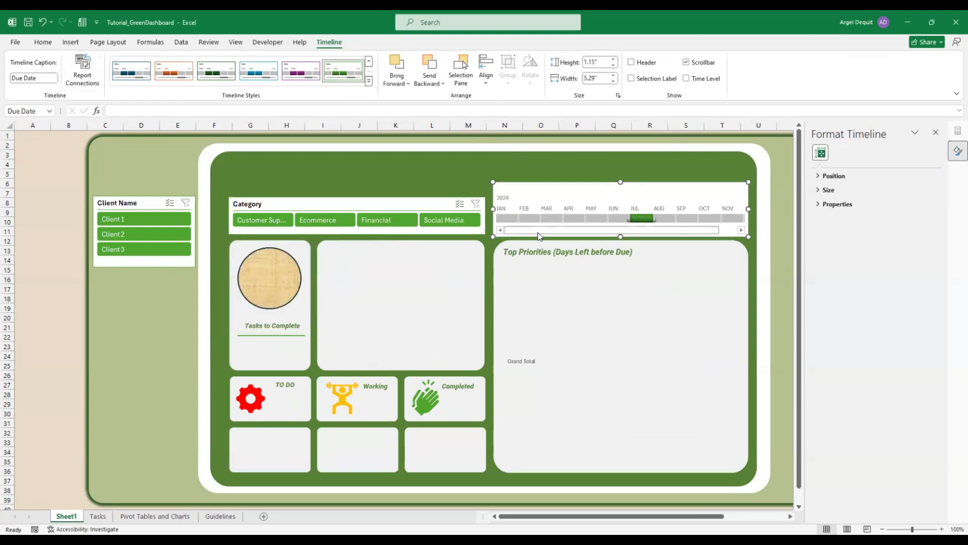
mouse_move(538, 232)
left_mouse_down()
mouse_move(648, 235)
mouse_move(555, 227)
left_mouse_up()
left_click(507, 220)
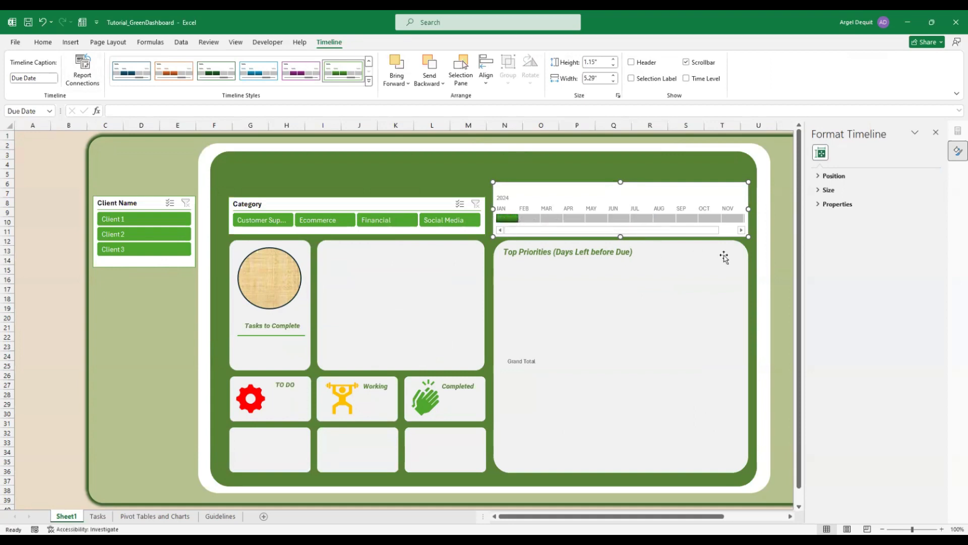
left_click_drag(690, 231, 719, 232)
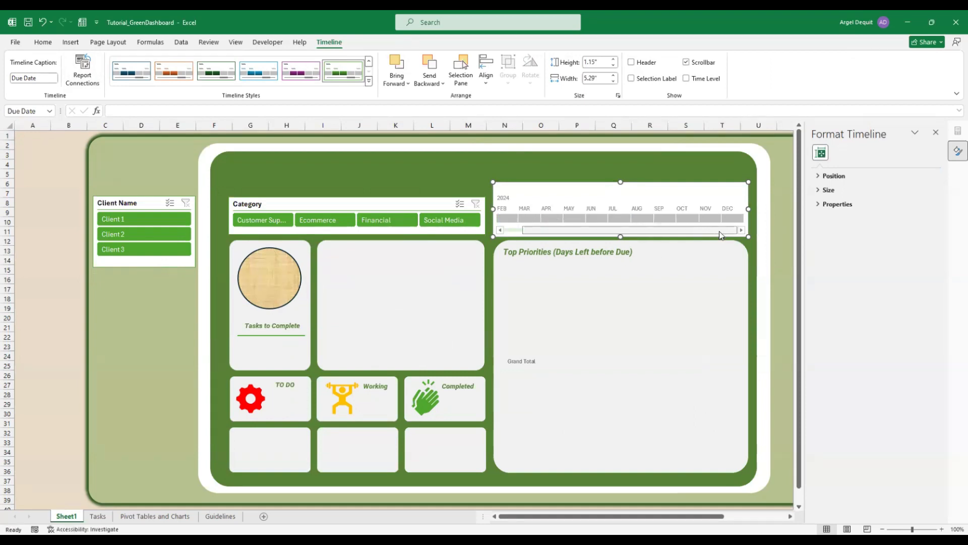
left_click(731, 219, "shift")
left_click_drag(648, 235, 629, 235)
left_click(26, 133)
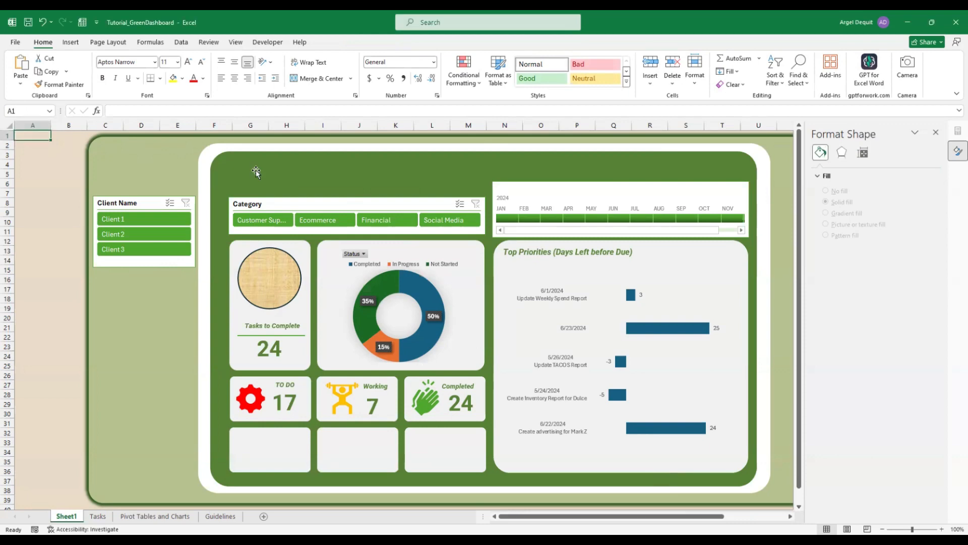
Select cells A2 then A1, leaving the dashboard with no object selected
left_click(31, 146)
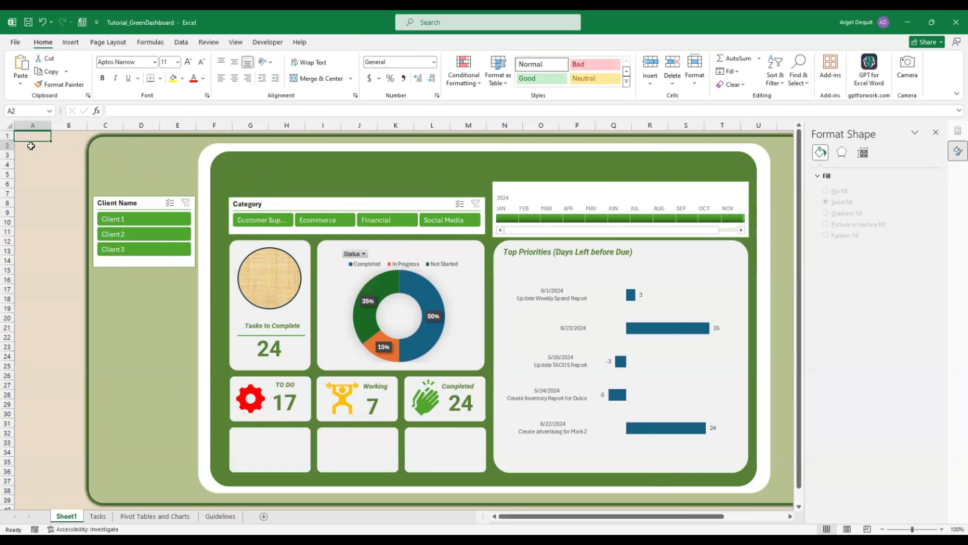
left_click(31, 136)
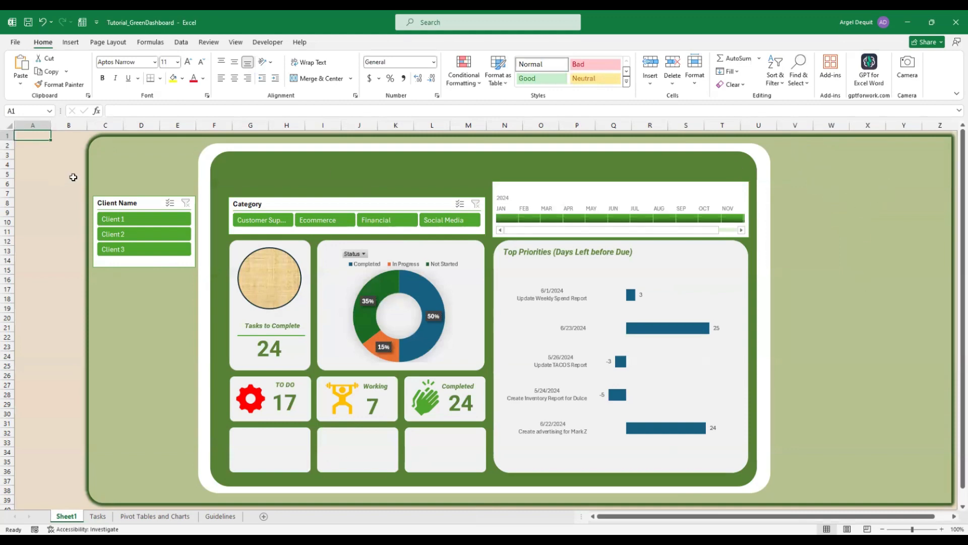
Draw a rounded rectangle right of the dashboard with slightly less rounded corners
left_click(209, 154)
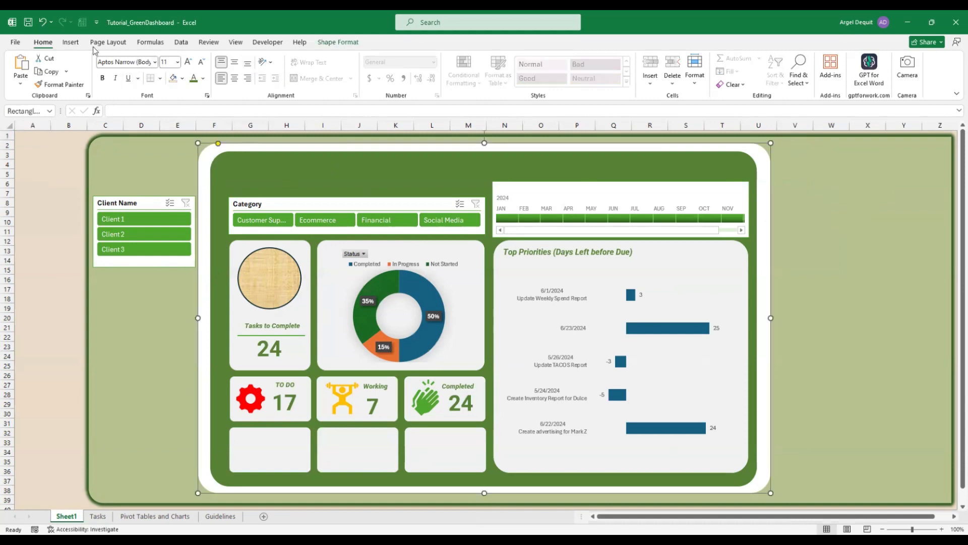
left_click(71, 44)
left_click(148, 89)
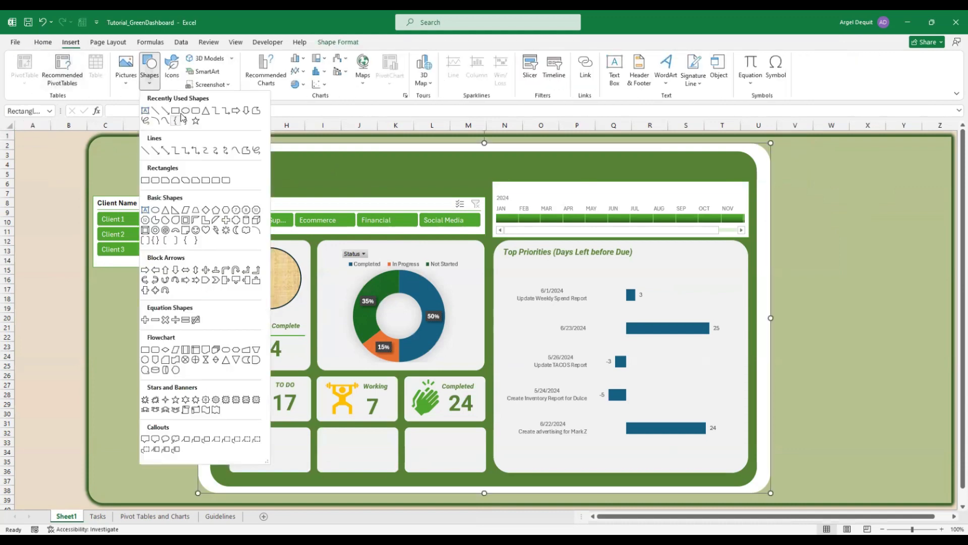
mouse_move(782, 148)
left_mouse_down()
mouse_move(885, 411)
mouse_move(937, 493)
mouse_move(925, 488)
left_mouse_up()
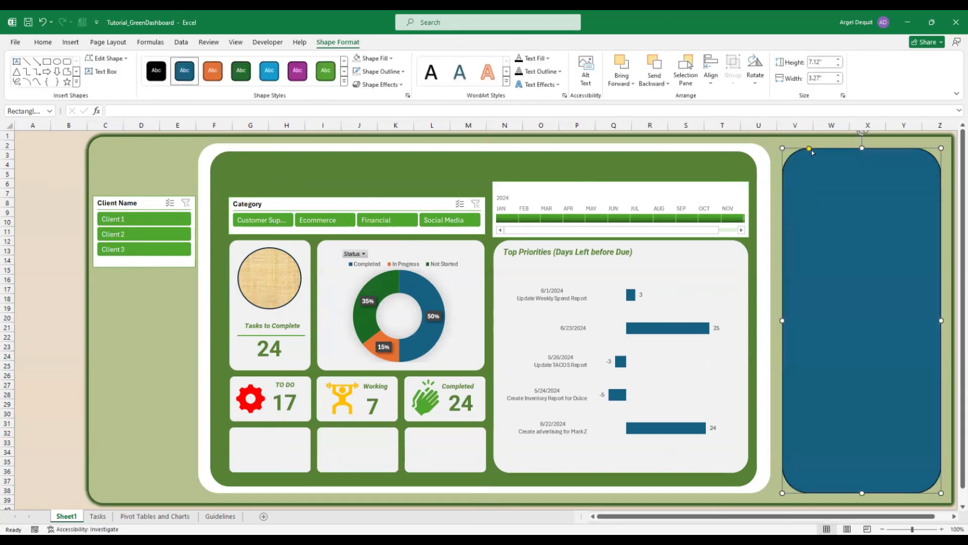
left_click_drag(810, 150, 794, 149)
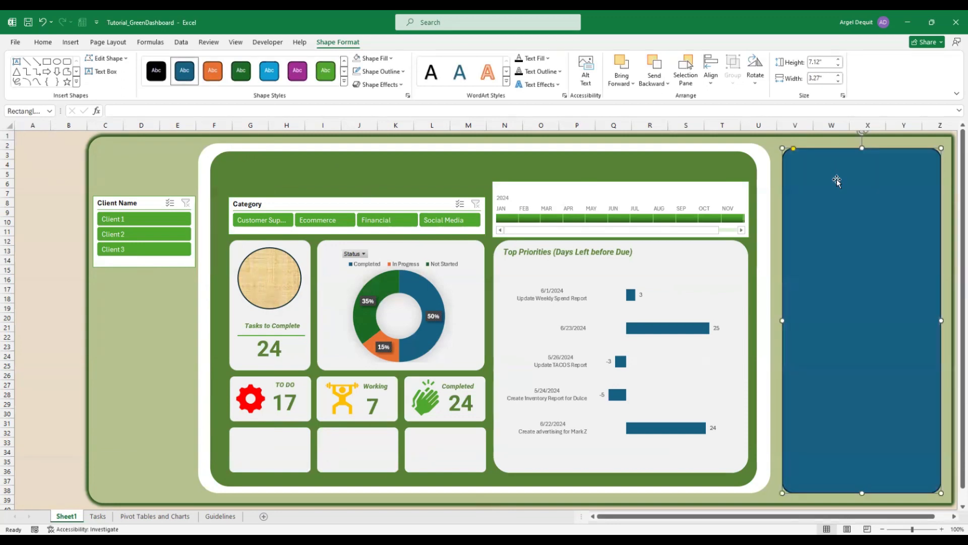
mouse_move(861, 212)
left_mouse_down()
mouse_move(857, 203)
mouse_move(860, 211)
left_mouse_up()
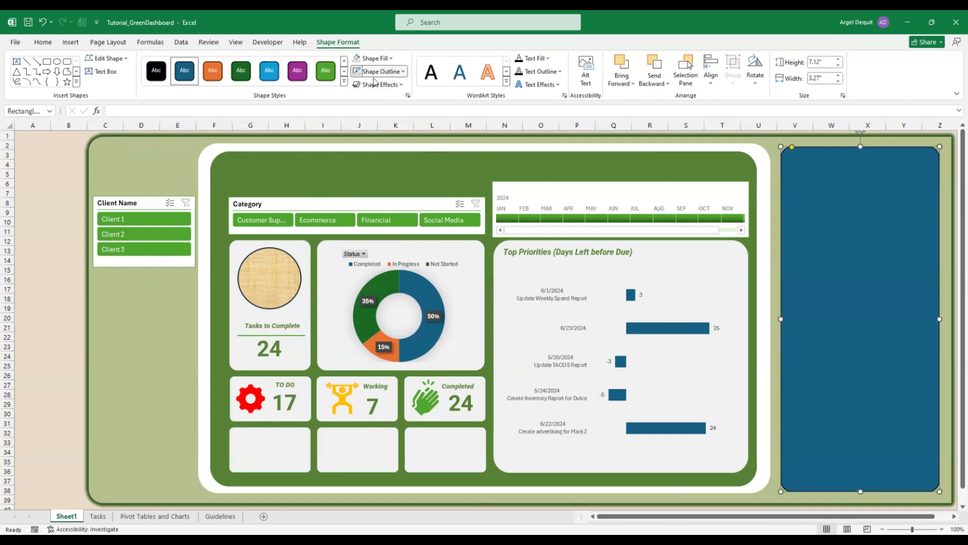
Give the rectangle a white fill and no outline, then position it at the right edge
left_click(376, 59)
left_click(356, 100)
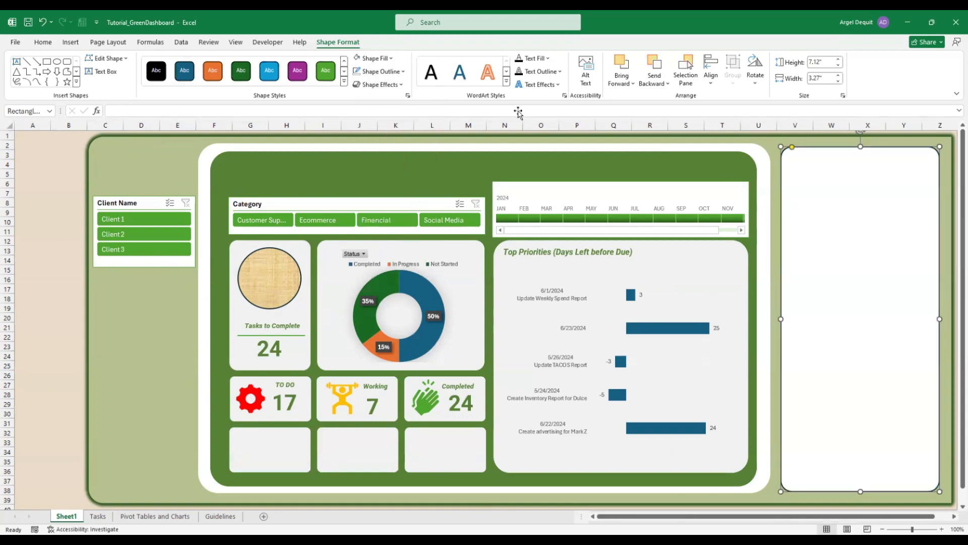
left_click(379, 76)
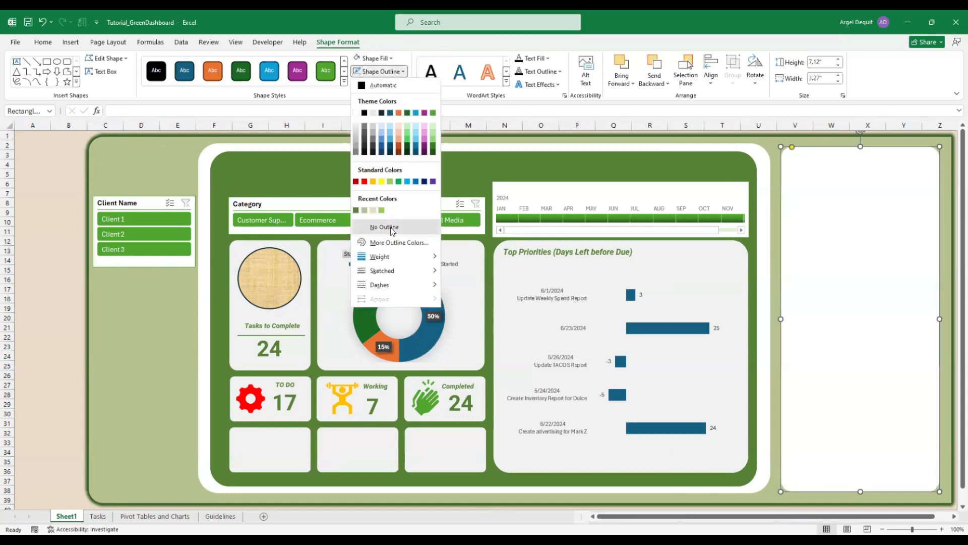
left_click(384, 225)
left_click(783, 165)
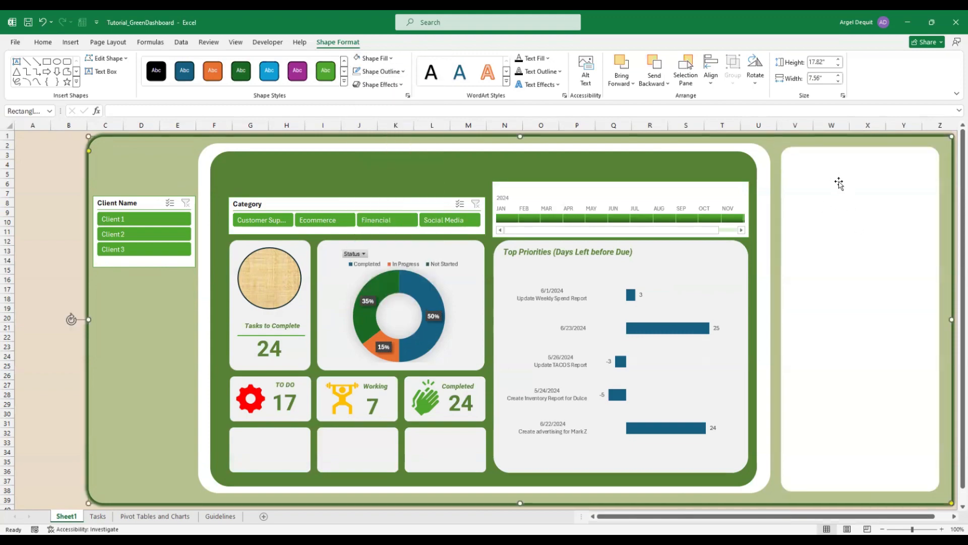
left_click_drag(840, 183, 841, 182)
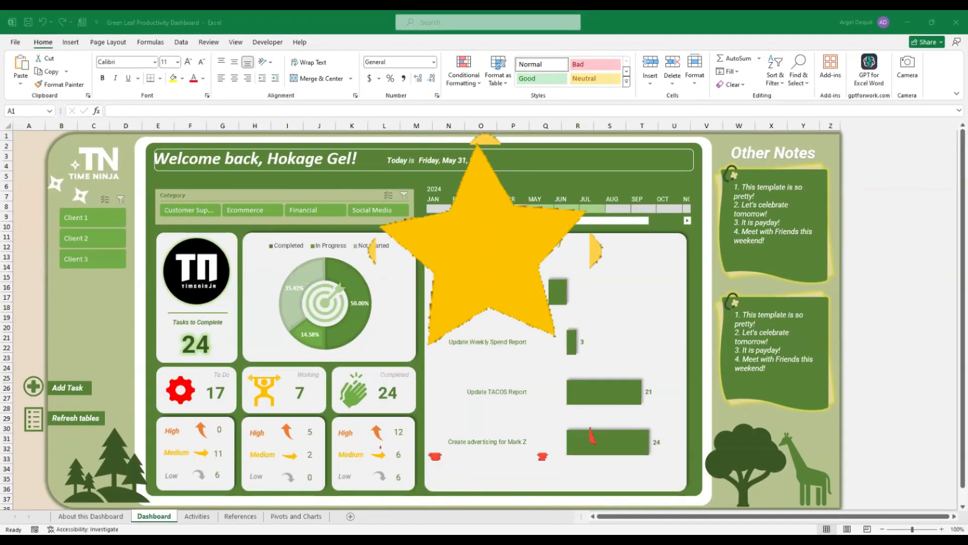